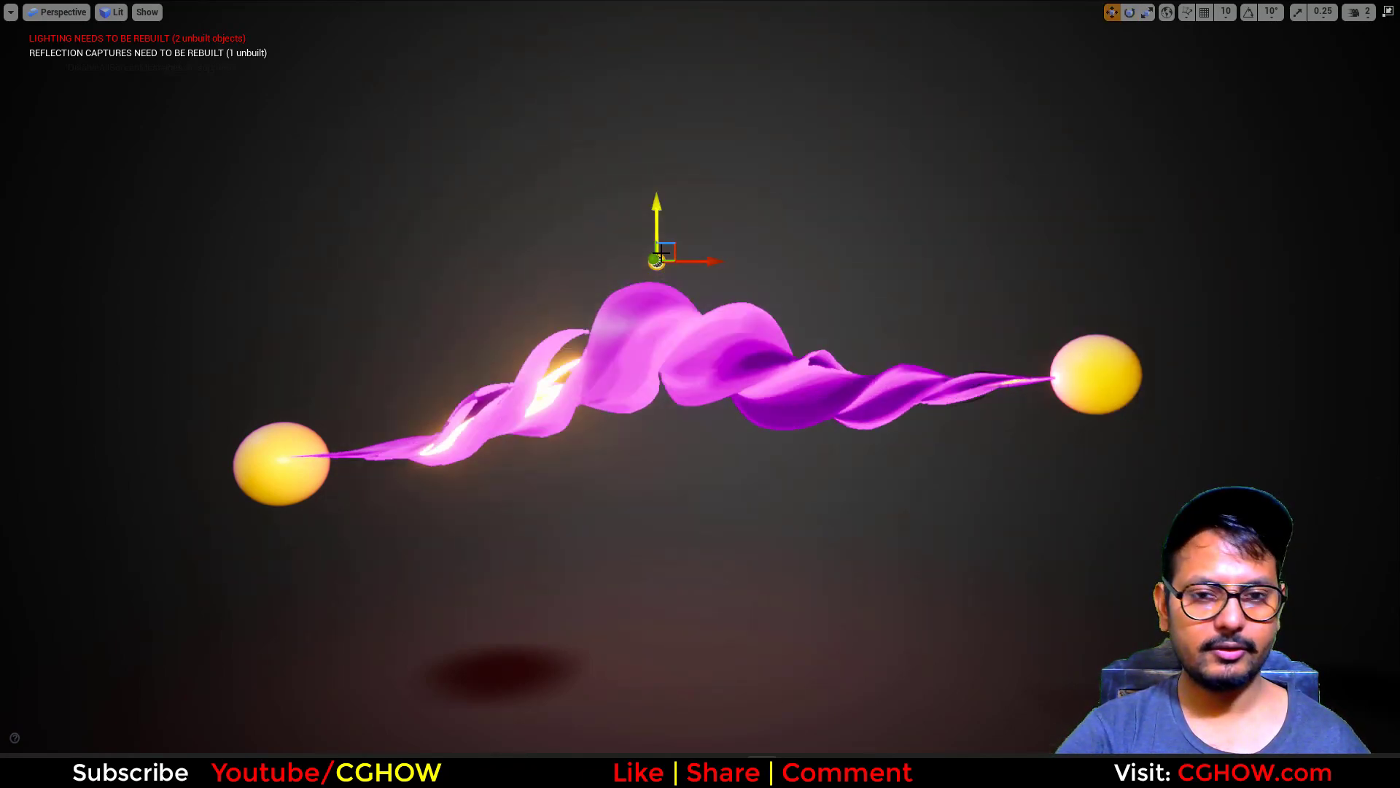
Raise and lower the small middle control sphere to preview the ribbon bending, leave the full-screen view and stop the simulation
left_click_drag(662, 434, 680, 392)
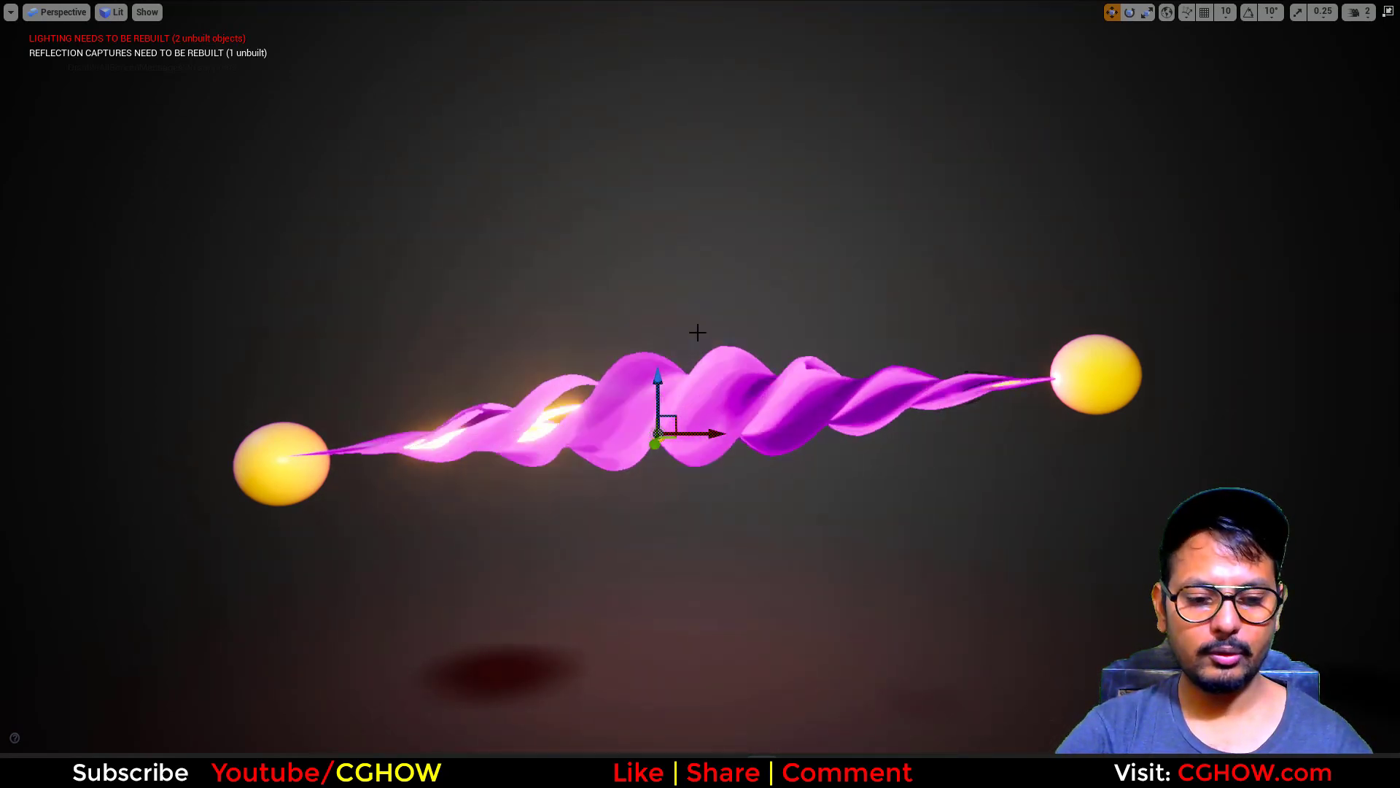
key("F11")
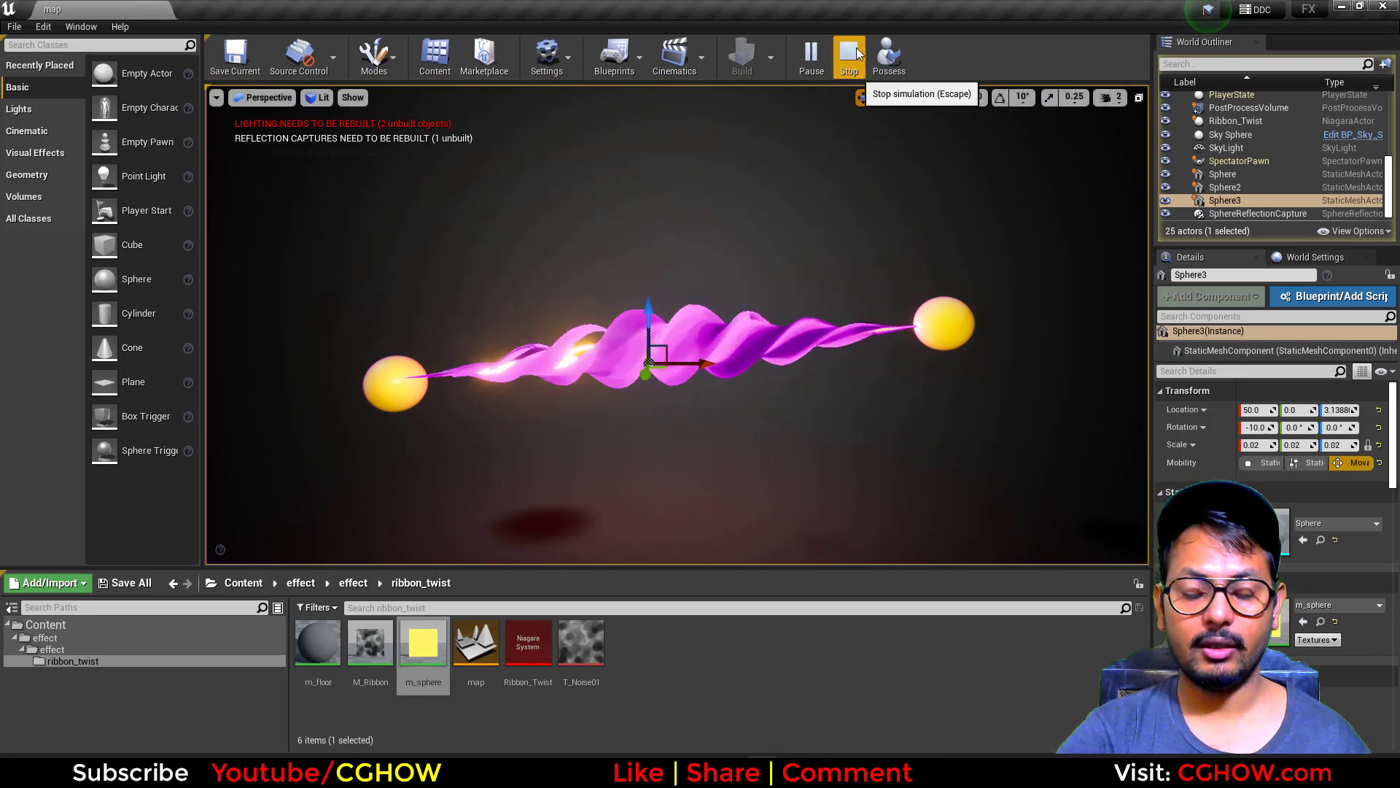
left_click(849, 57)
Switch to the browser to examine the twisted ribbon reference GIF in the Twitter thread, and minimize the browser
key("alt+Tab")
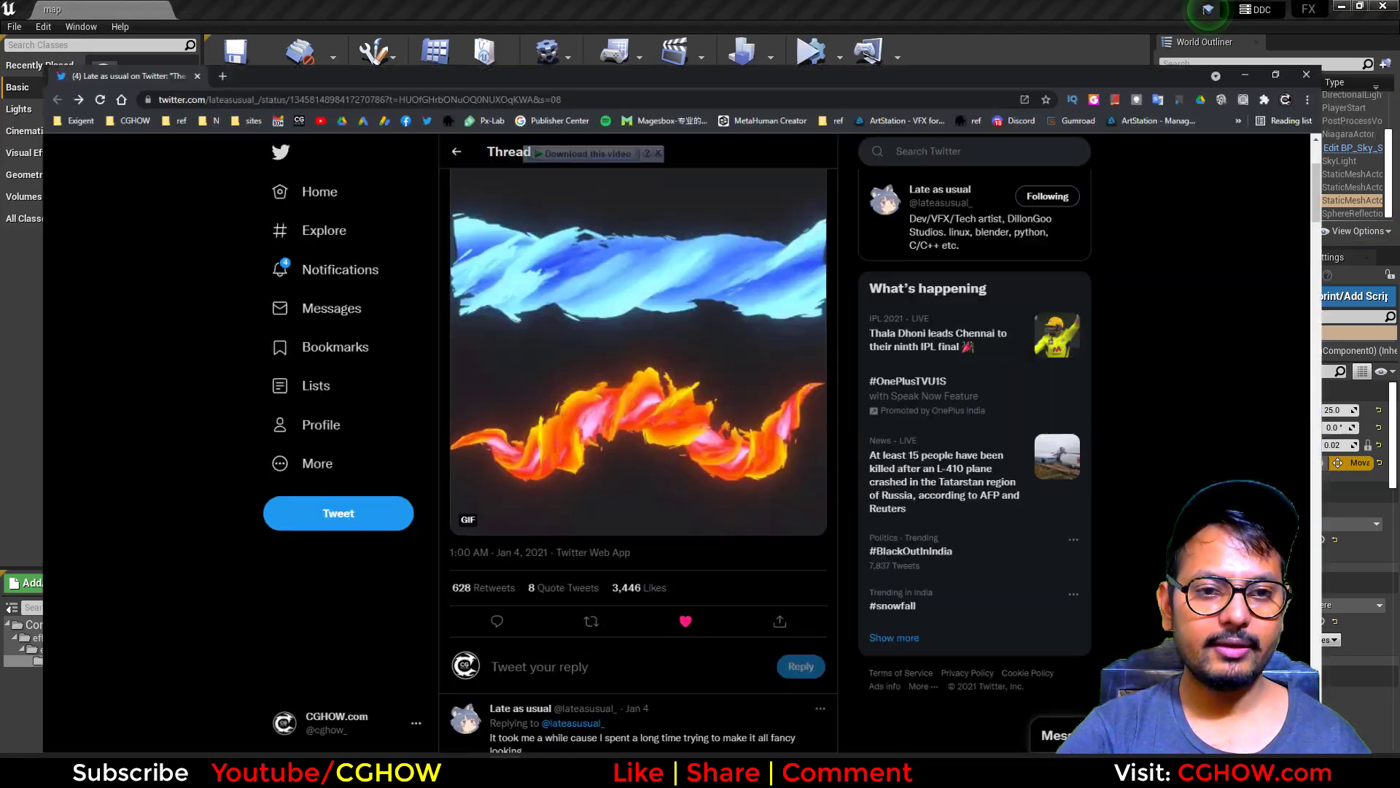
scroll(593, 306, "up", 2)
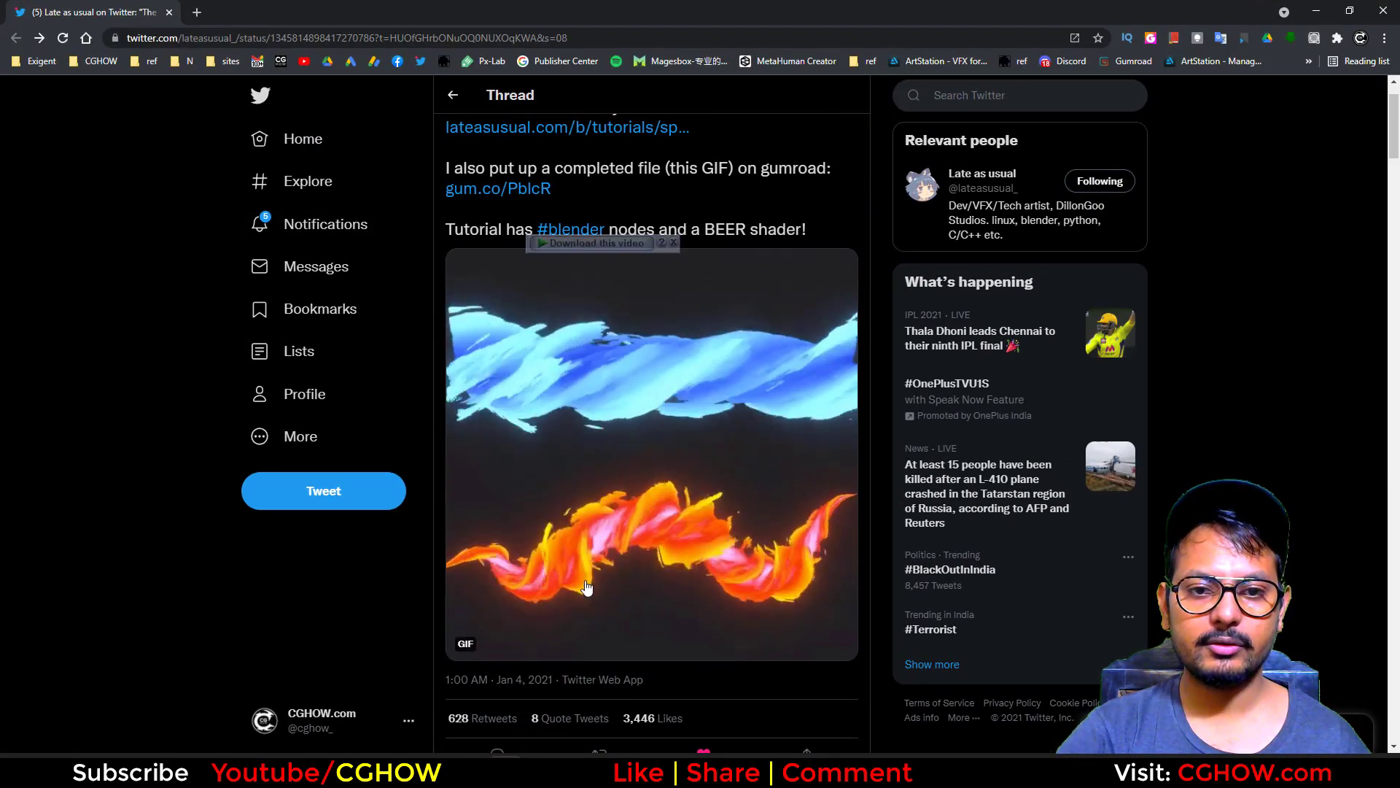
scroll(631, 447, "up", 1)
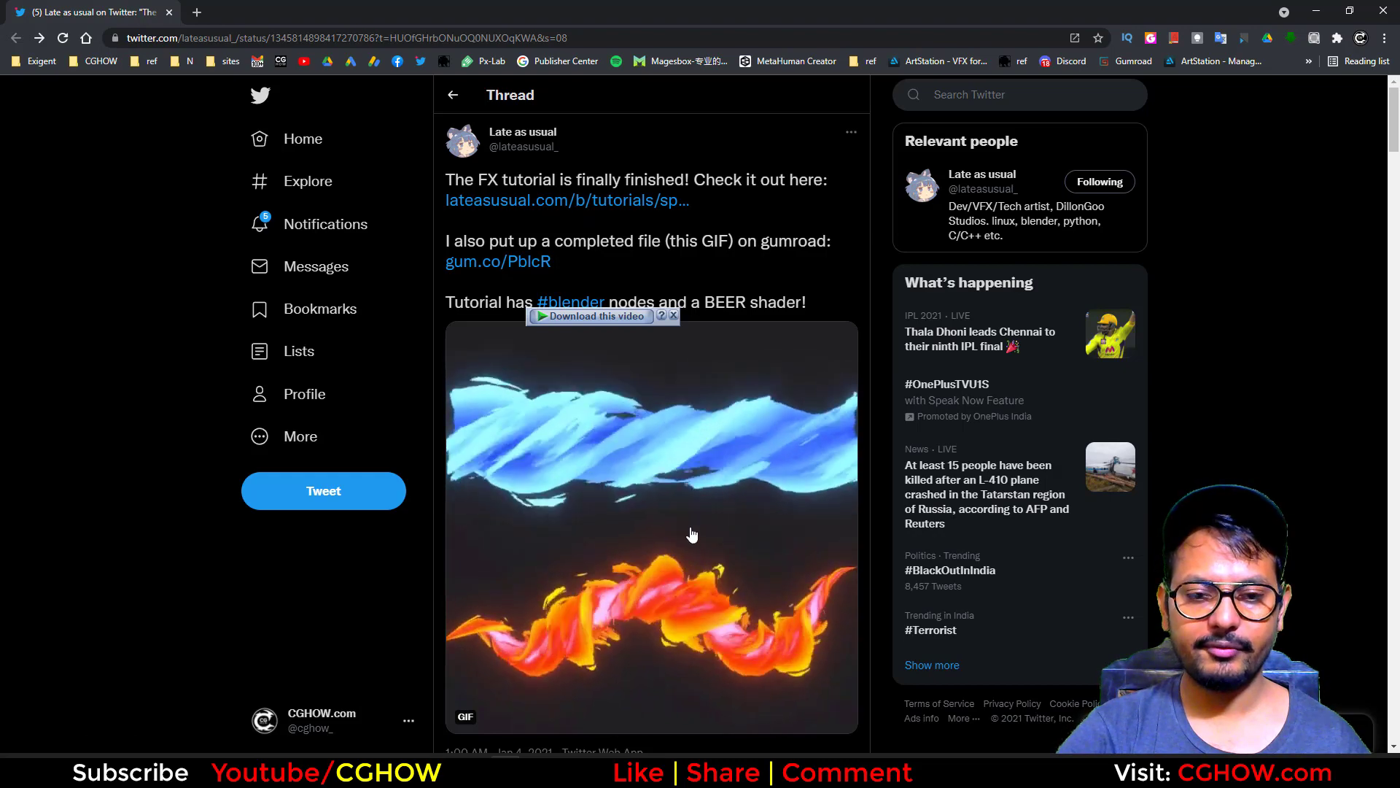
scroll(692, 534, "down", 2)
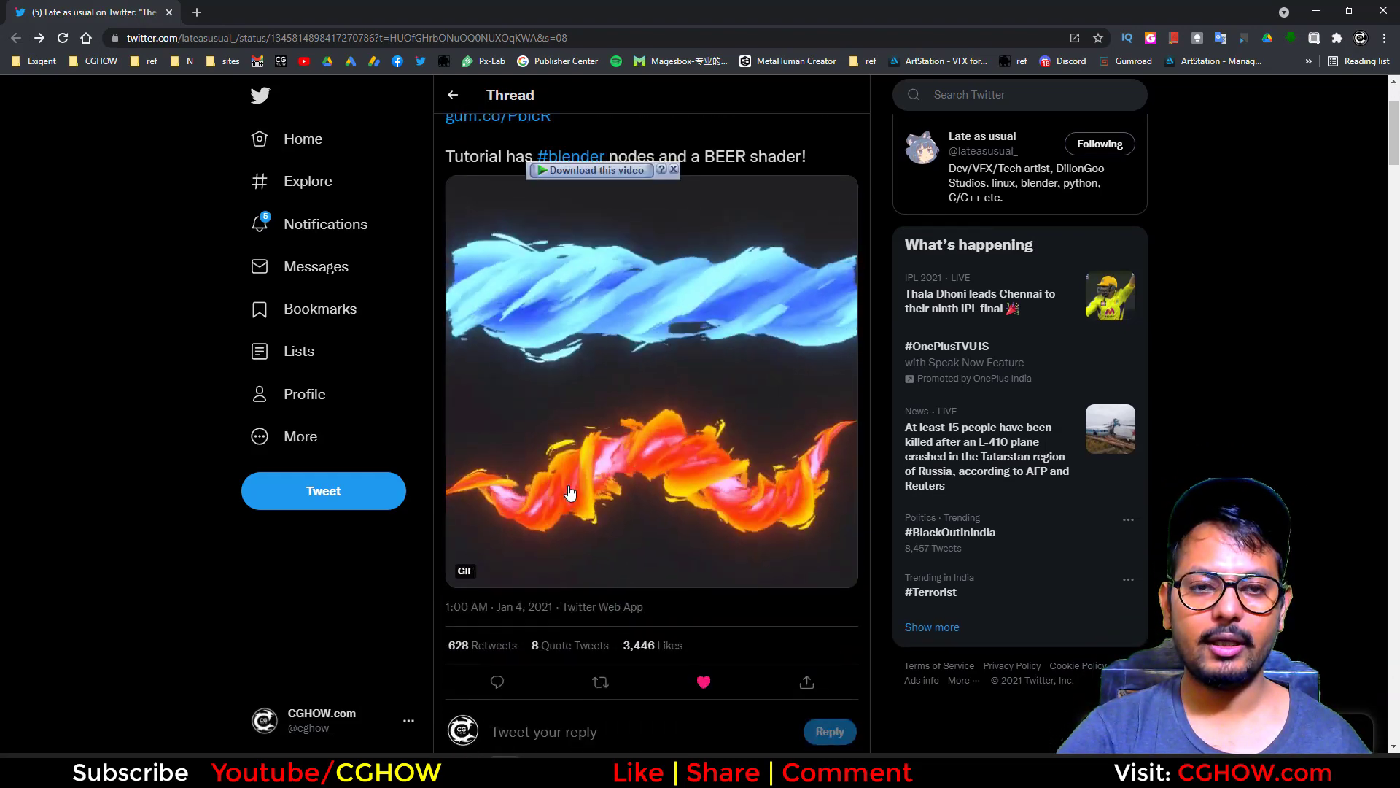
scroll(548, 369, "up", 2)
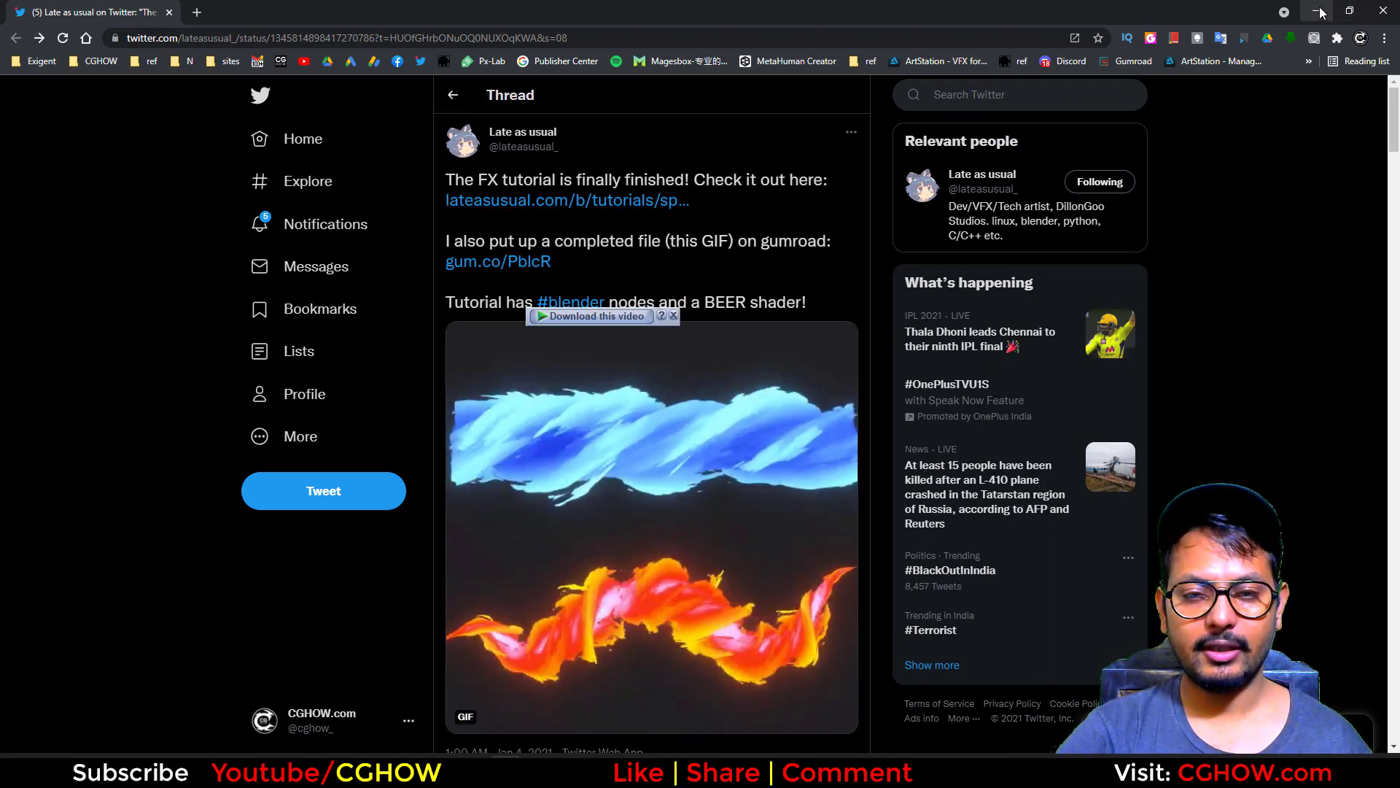
left_click(1320, 12)
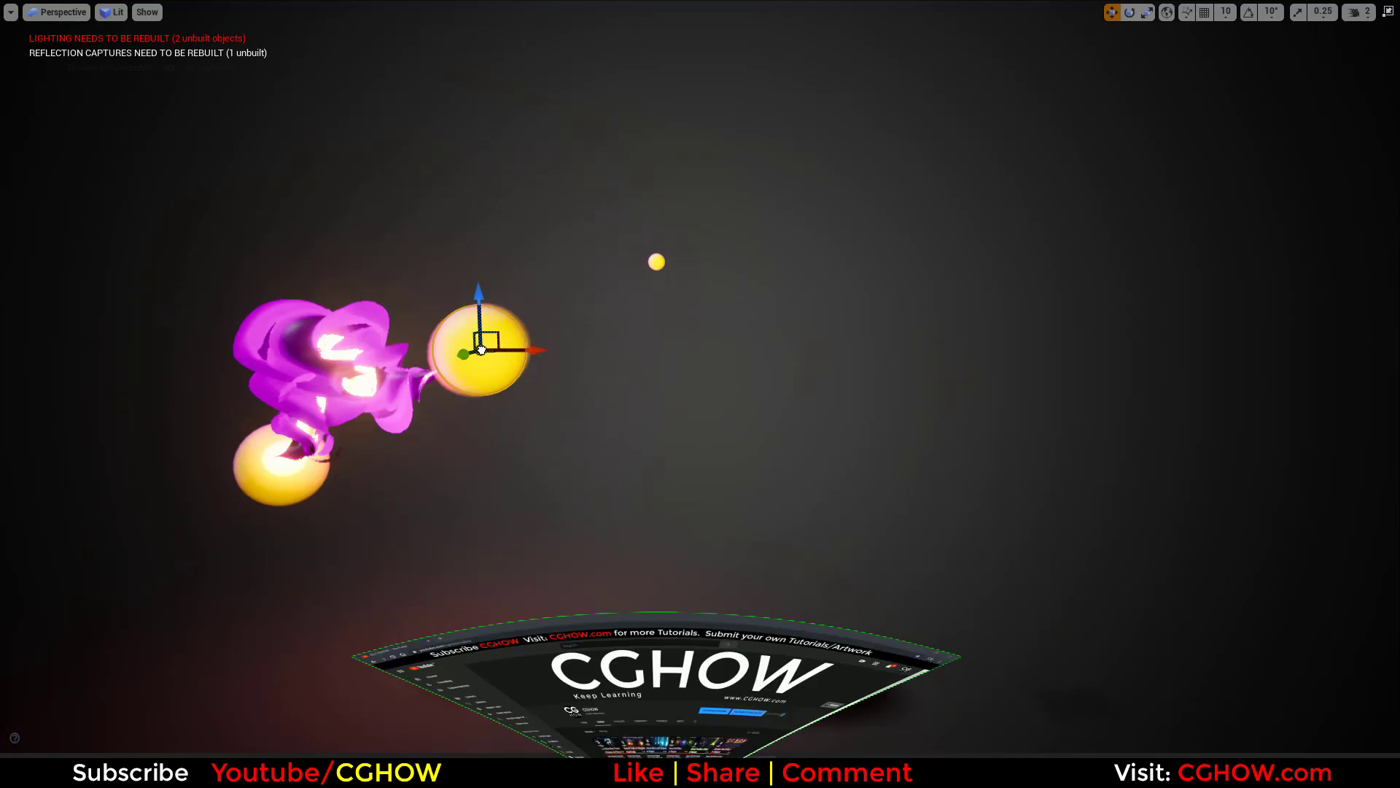
Test the ribbon stretch by moving the large end sphere away, including during a simulation of the level
left_click_drag(478, 350, 1141, 443)
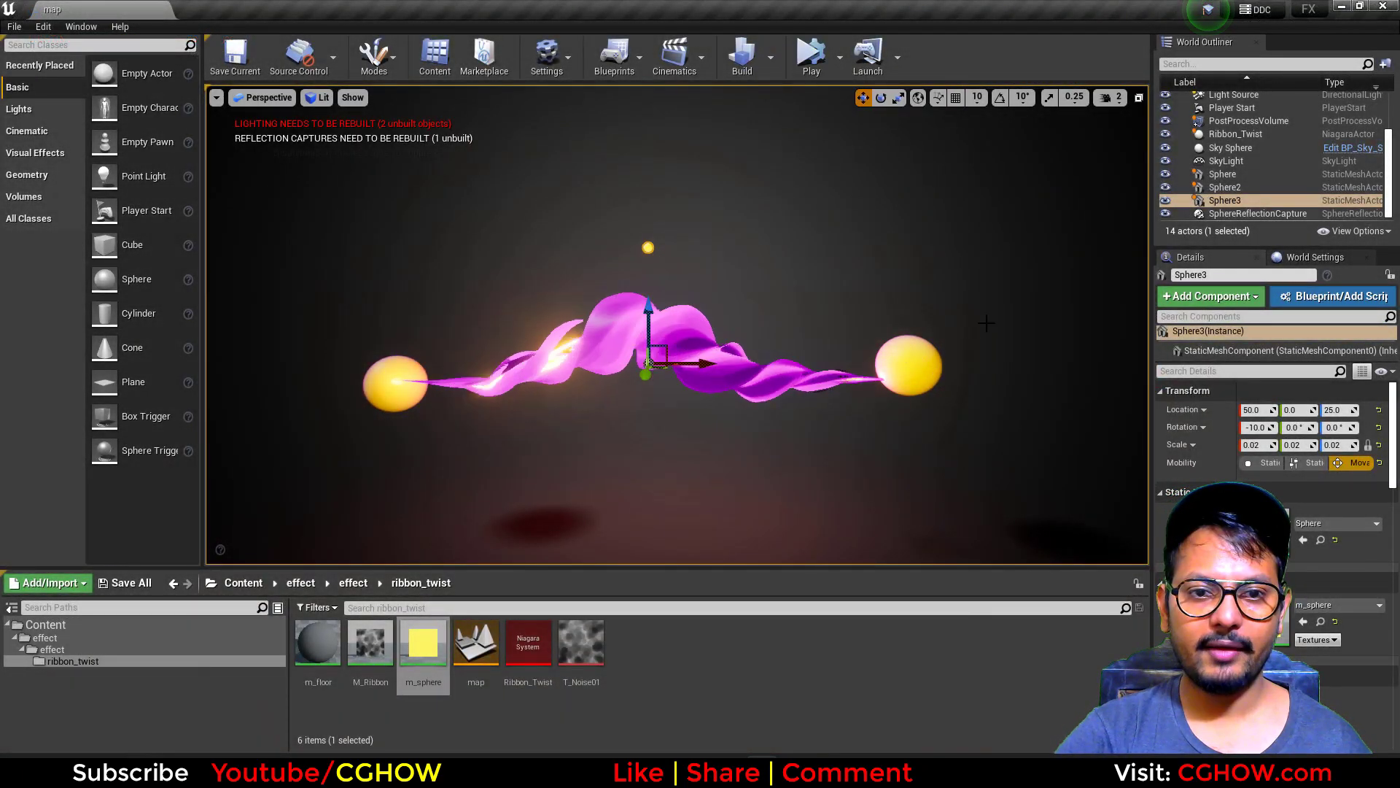
left_click(803, 62)
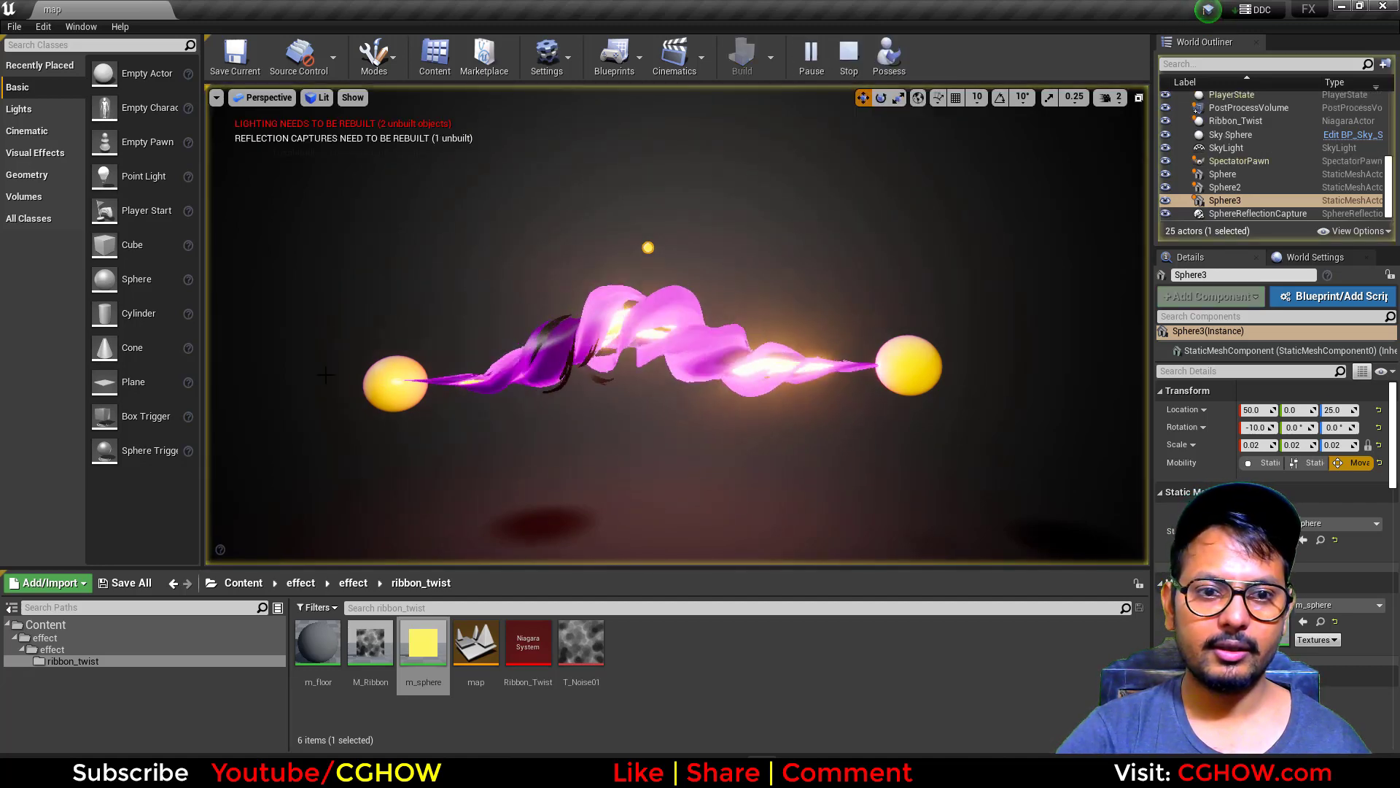
left_click(916, 363)
left_click_drag(912, 359, 951, 367)
key("e")
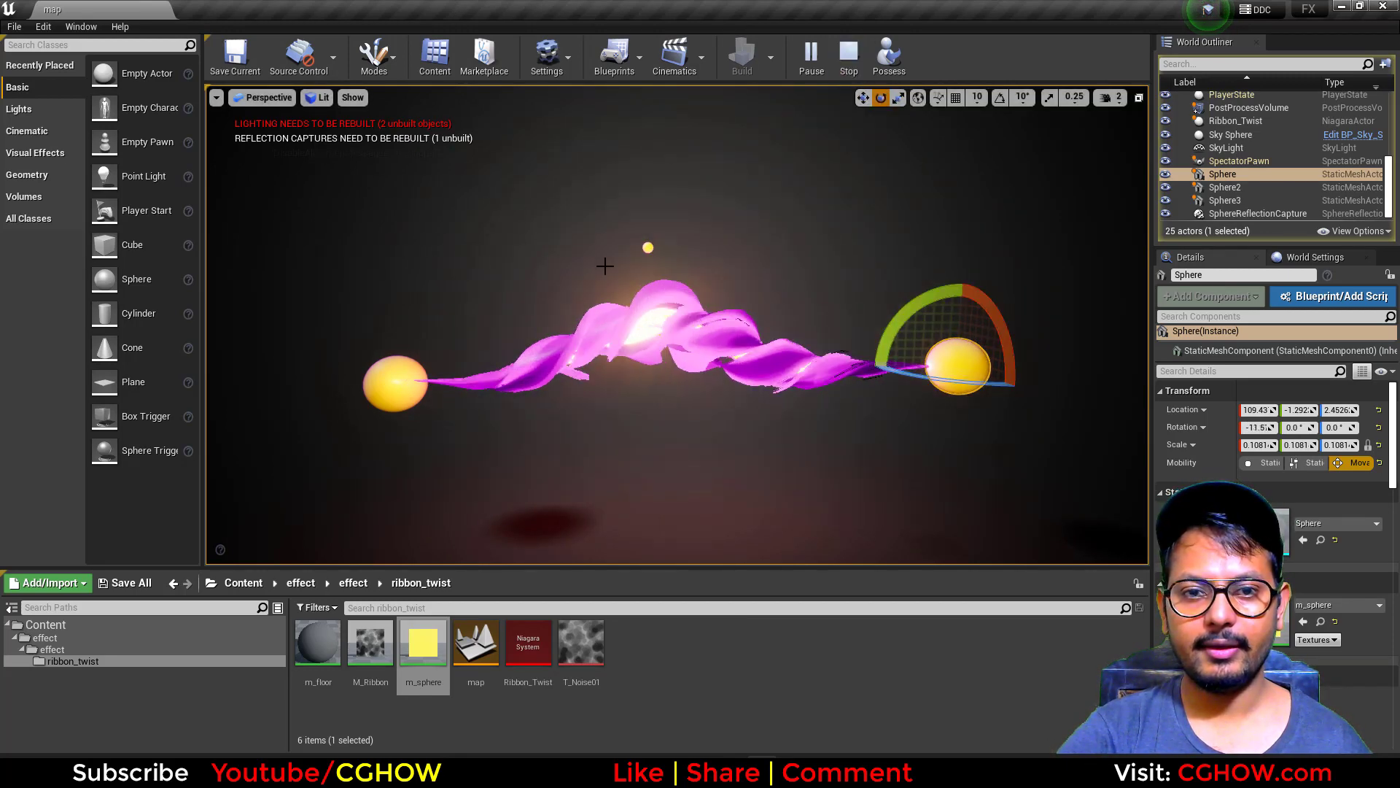
Move Sphere3 up and down vertically to test the ribbon's curve, and stop the simulation
left_click(649, 248)
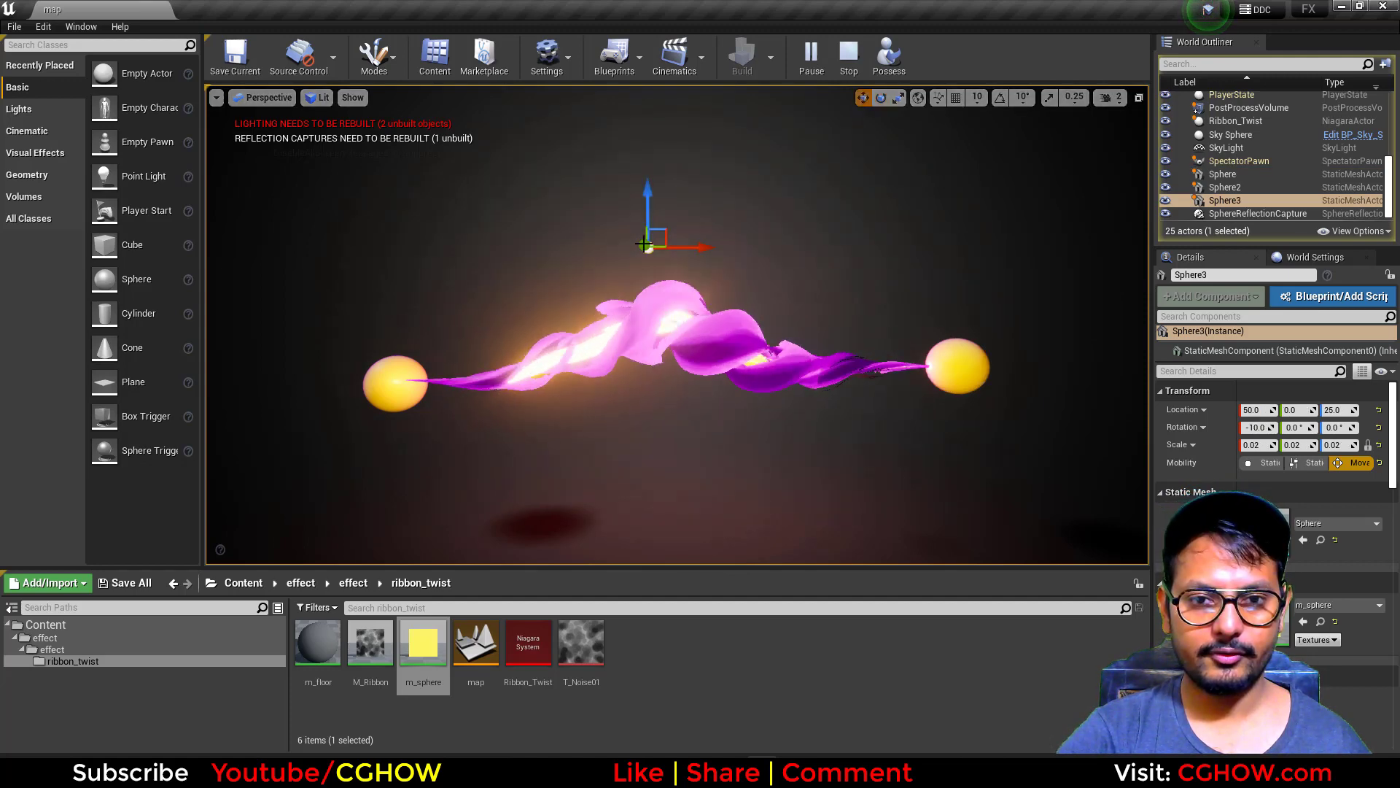
left_click_drag(646, 353, 645, 361)
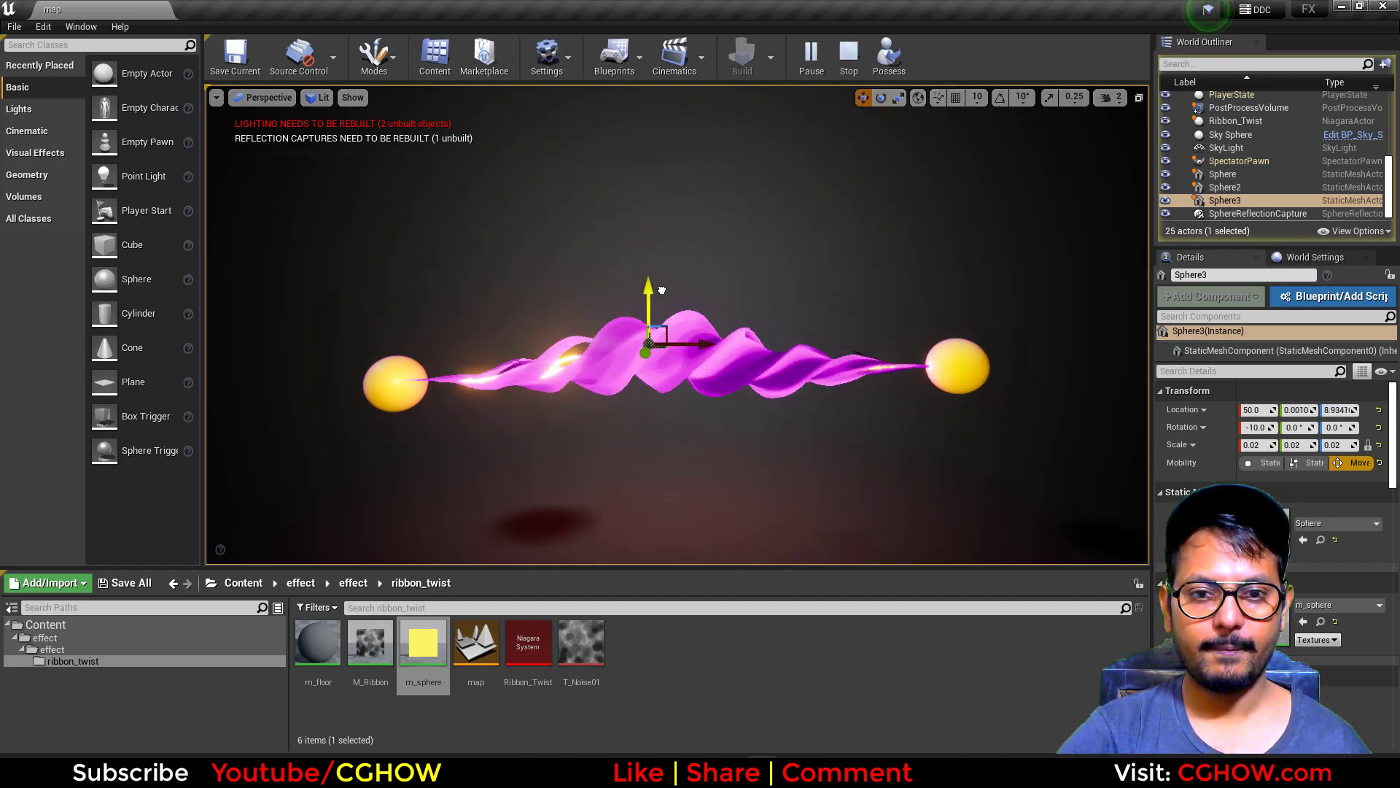
left_click_drag(661, 290, 678, 247)
left_click_drag(686, 313, 696, 290)
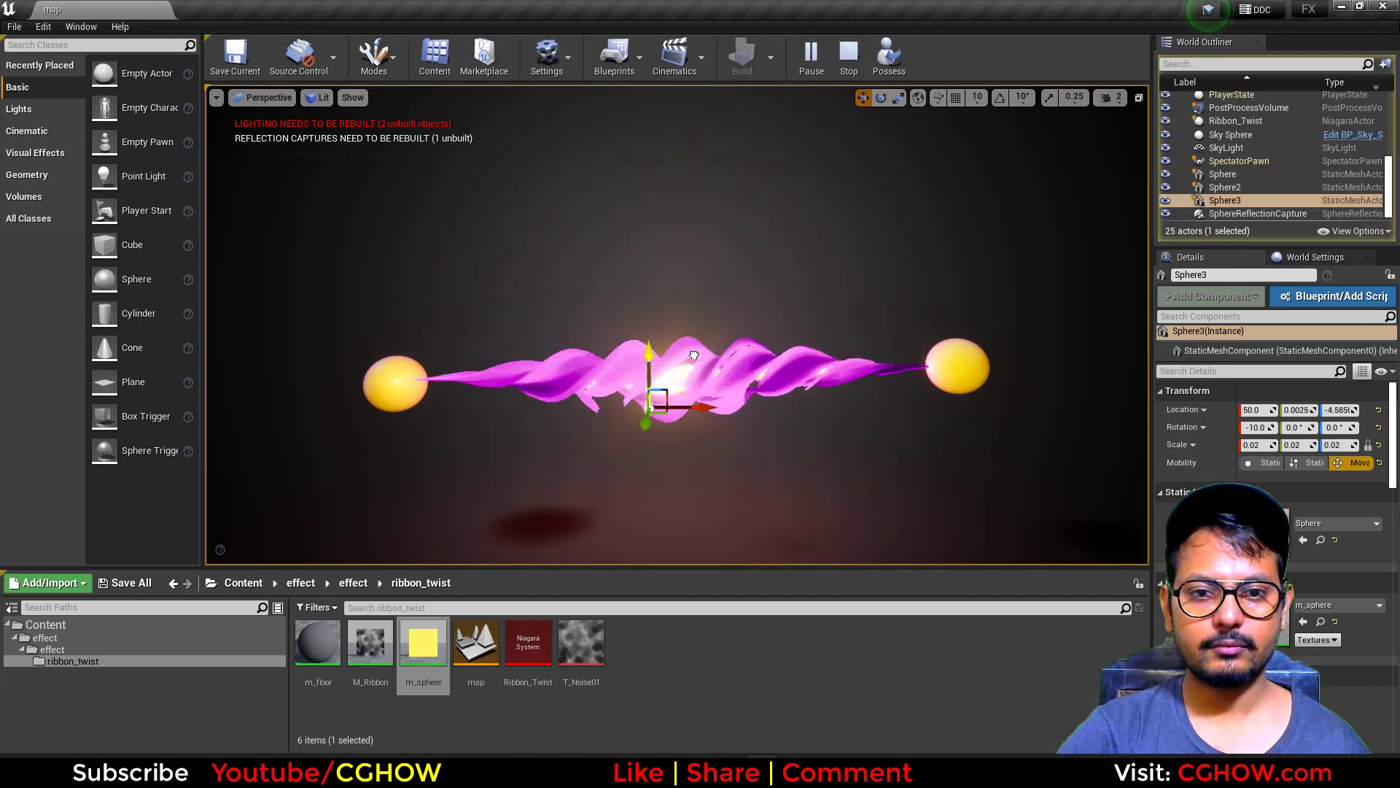
mouse_move(693, 355)
left_mouse_down()
mouse_move(689, 423)
mouse_move(690, 86)
mouse_move(692, 336)
left_mouse_up()
left_click(852, 55)
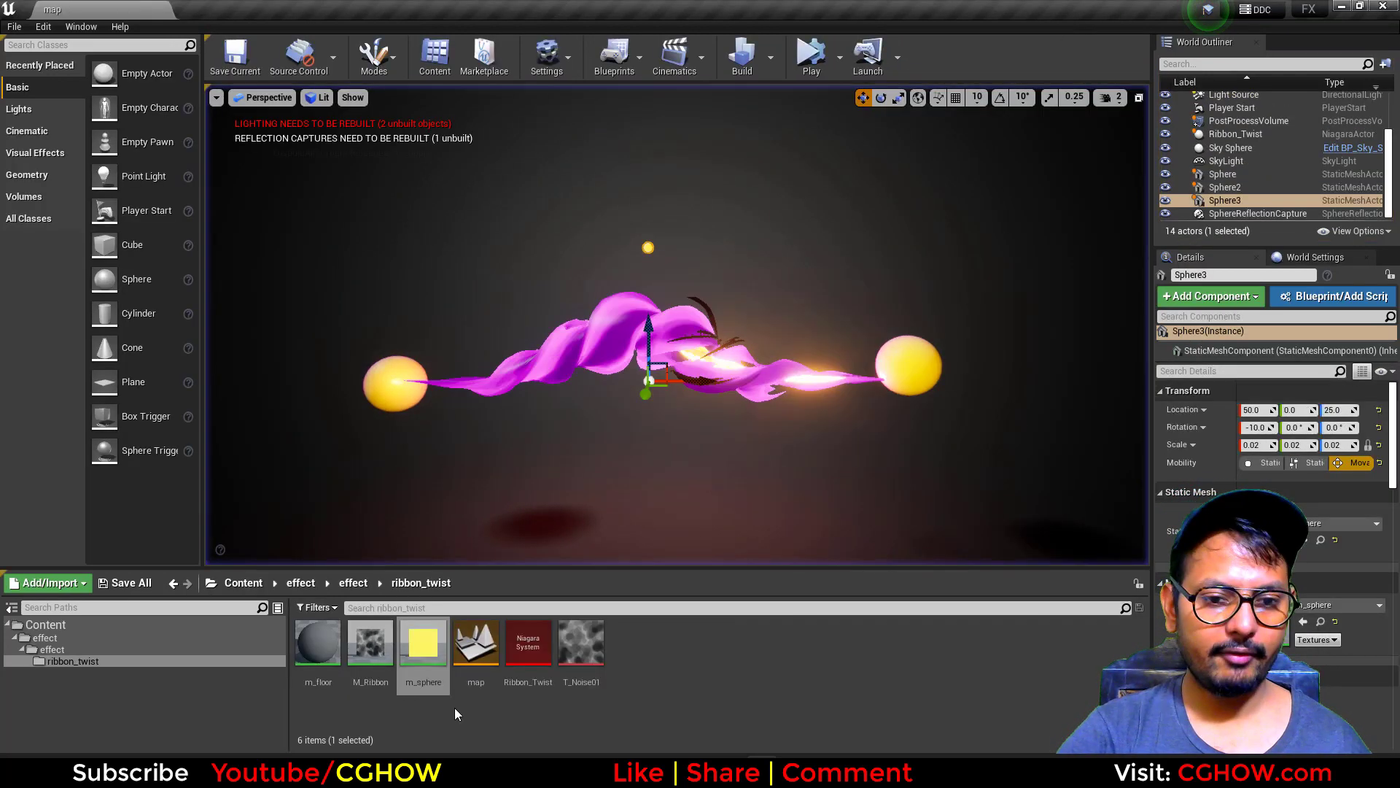
Open the Ribbon_Twist Niagara system and isolate the Fountain emitter in the preview
left_click(522, 645)
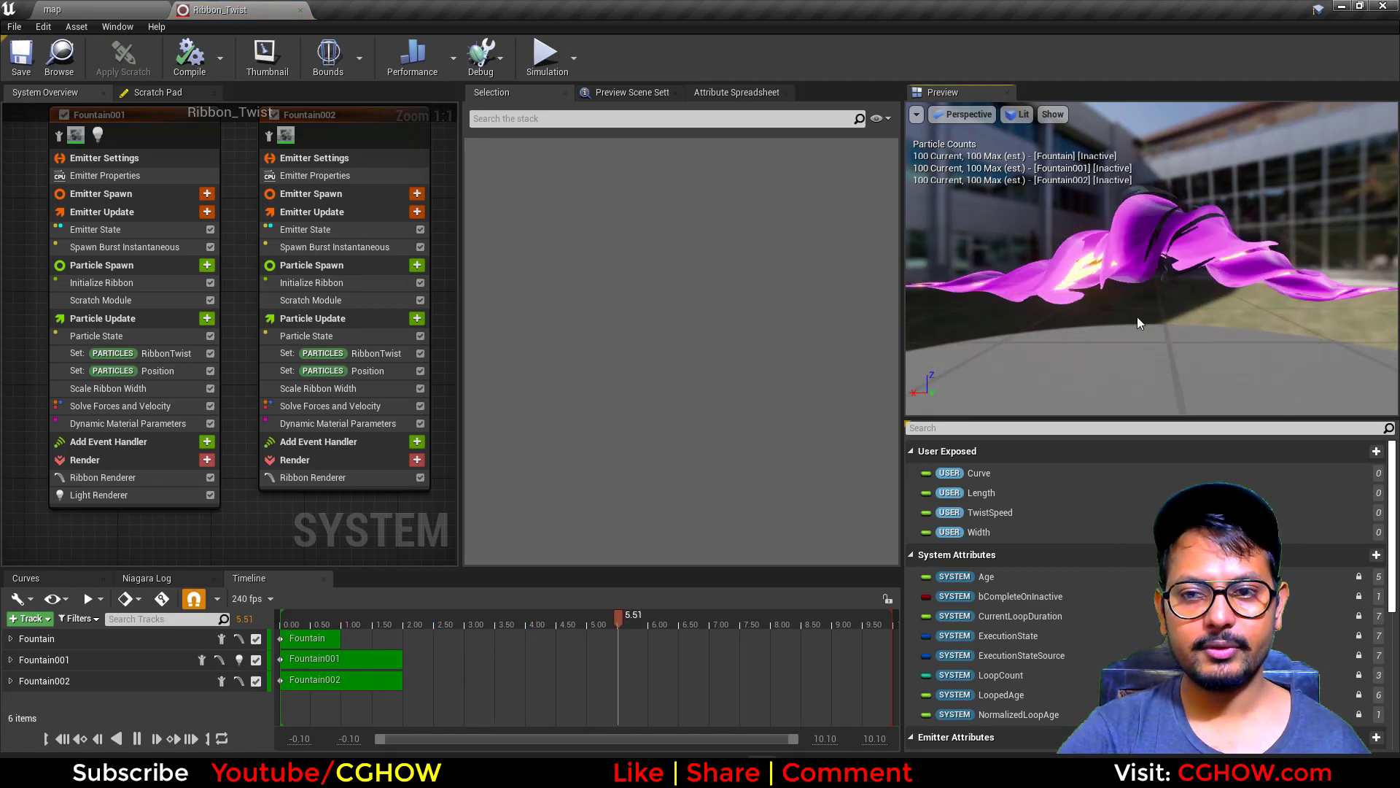
right_click_drag(35, 206, 257, 300)
left_click(85, 246)
left_click(84, 247)
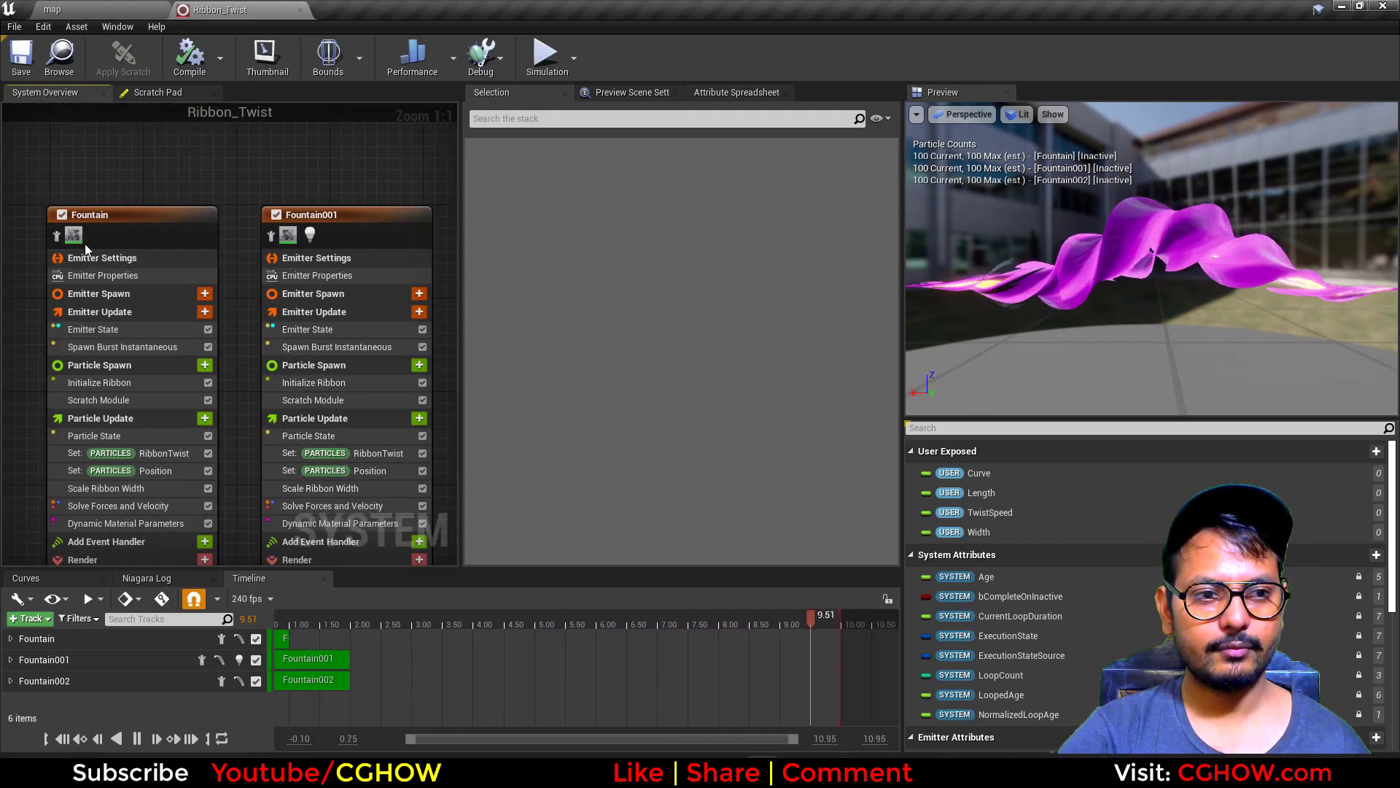
left_click(57, 235)
Isolate the Fountain001 and Fountain002 emitters one after the other, and disable the isolation
right_click_drag(254, 191, 161, 189)
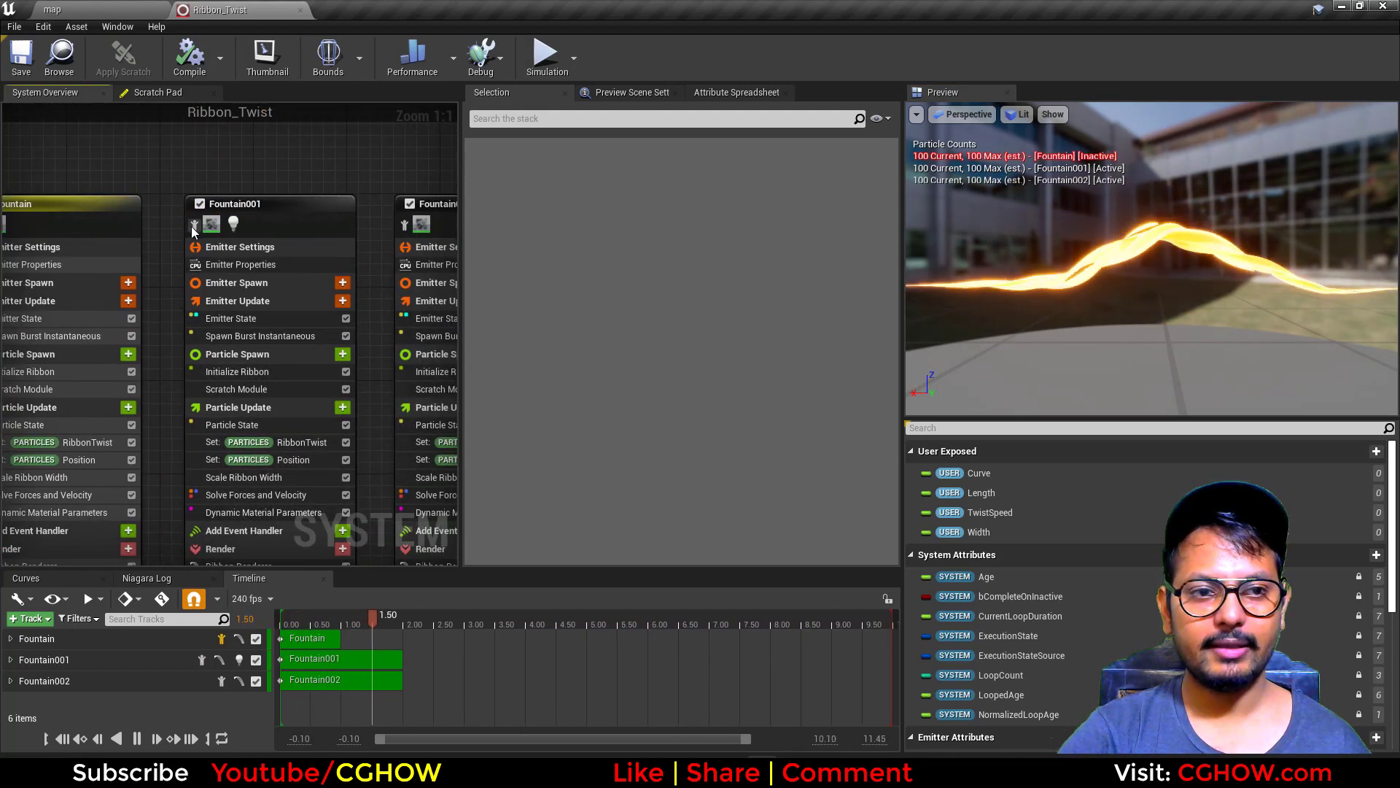
left_click(193, 226)
right_click_drag(402, 225, 216, 234)
left_click(217, 233)
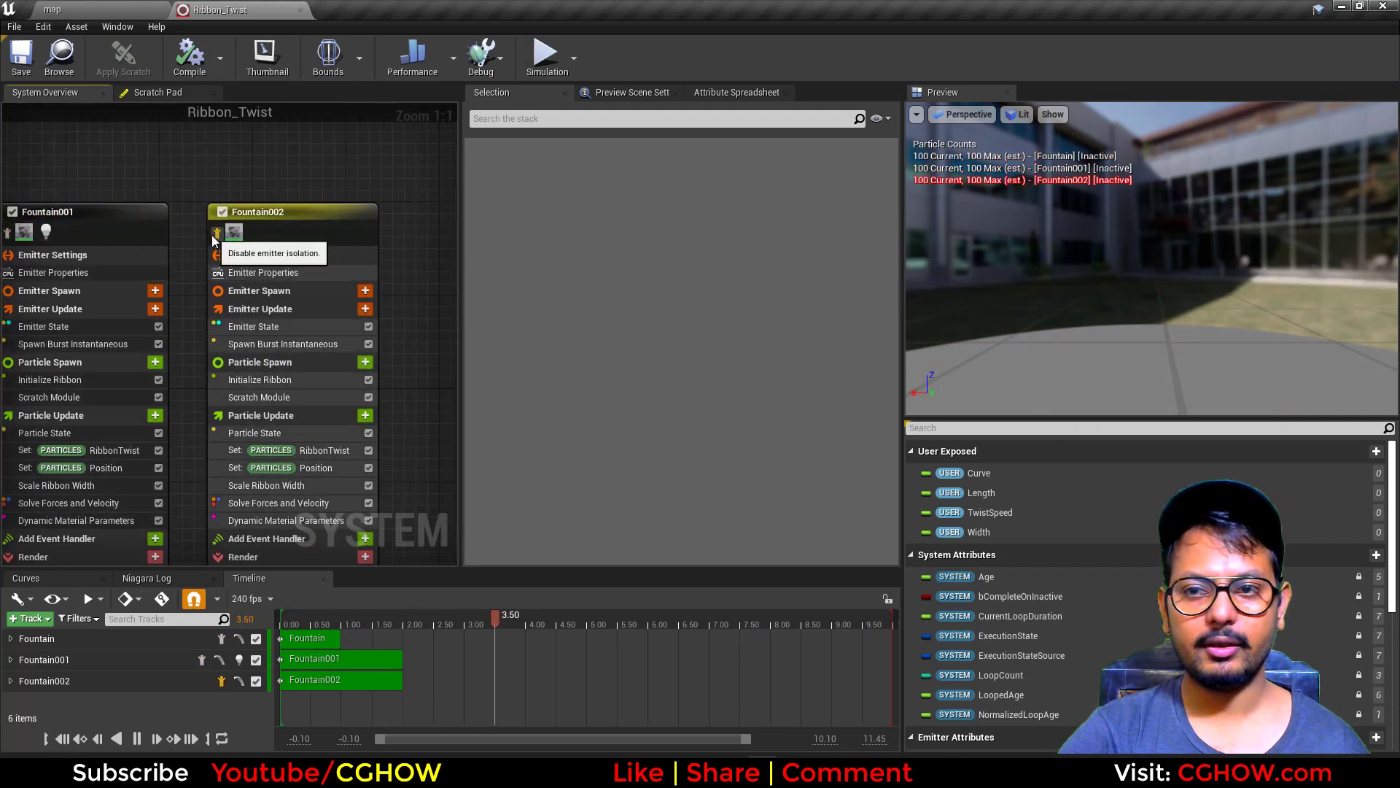
left_click(215, 237)
Compare the Fountain001 and Fountain emitters by isolating each in turn, and turn the isolation of Fountain001 off
scroll(215, 237, "down", 1)
right_click_drag(70, 233, 220, 204)
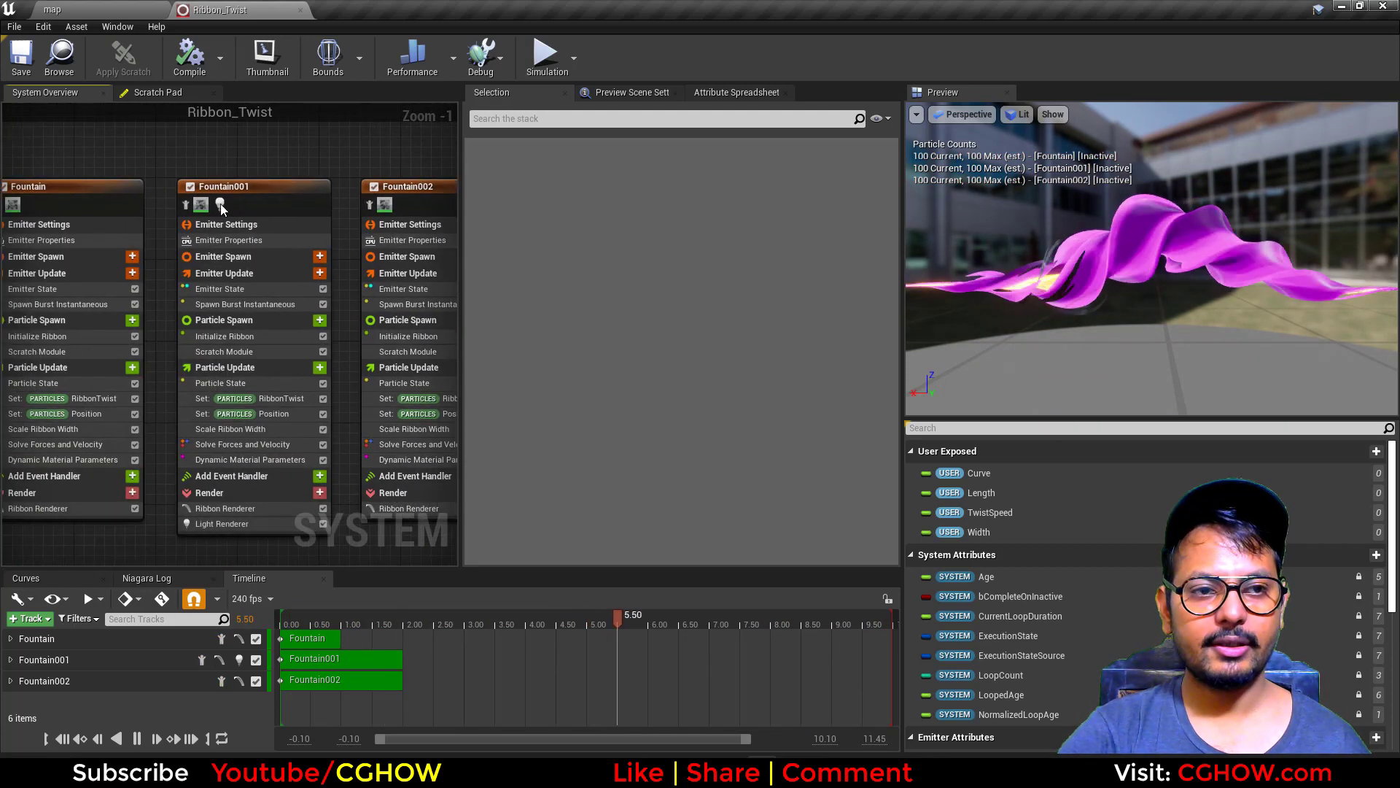
left_click(187, 207)
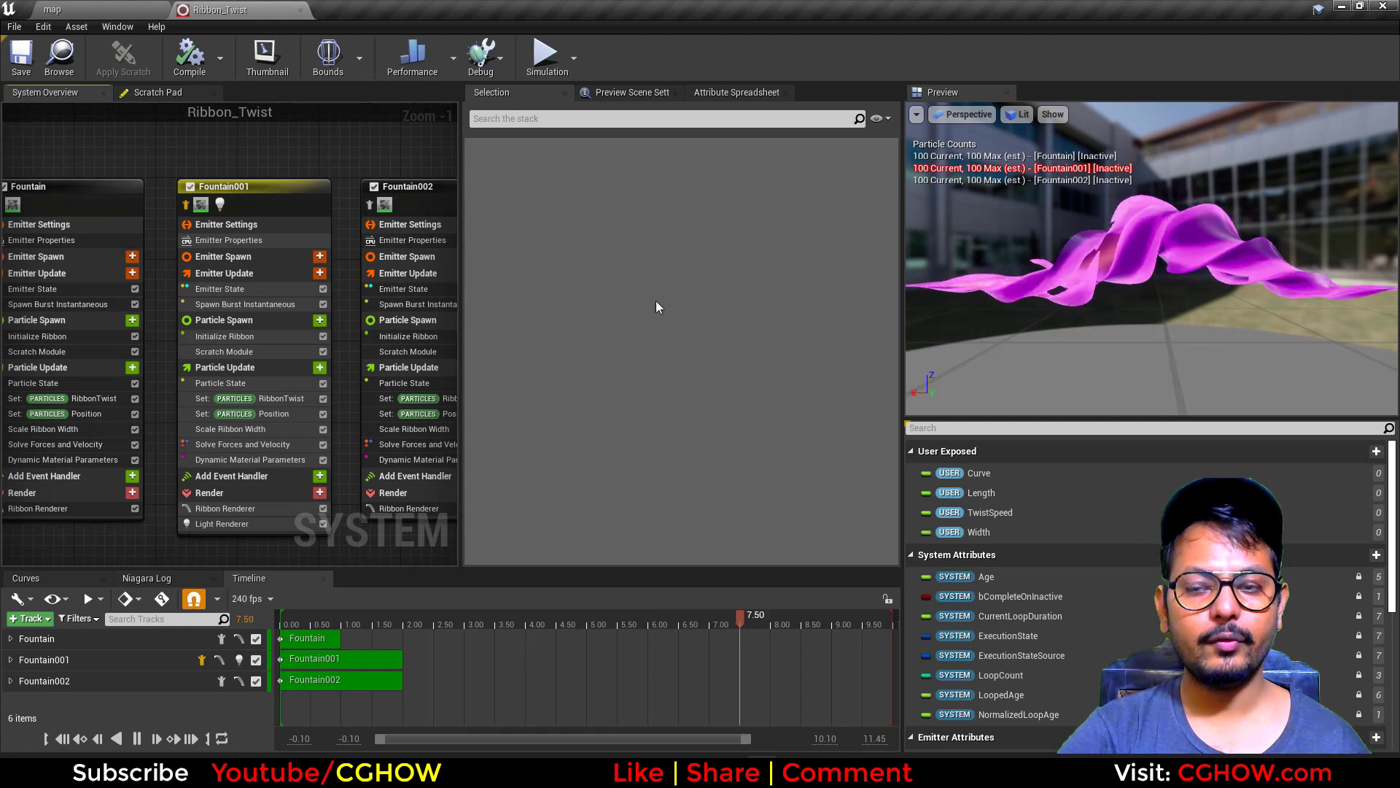
right_click_drag(91, 230, 177, 218)
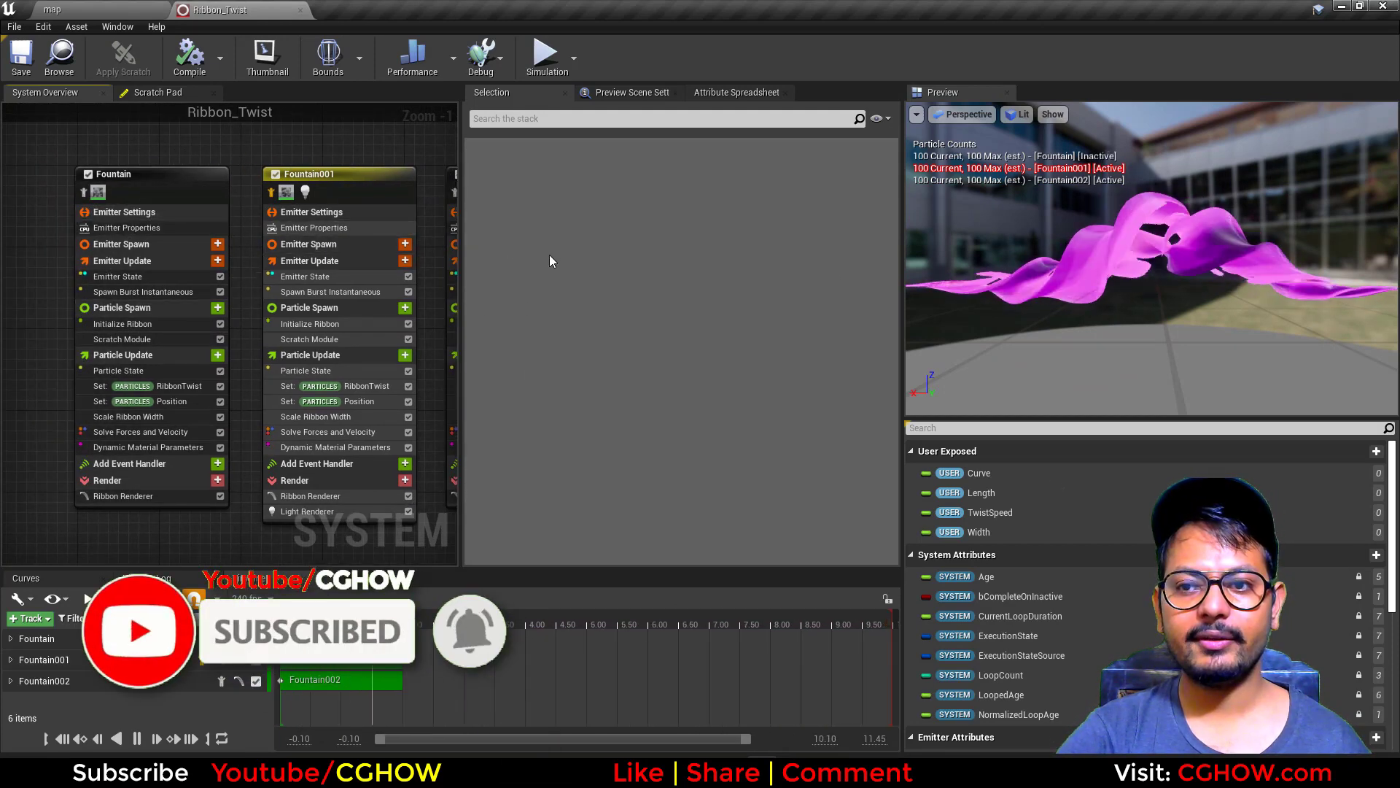
left_click(86, 194)
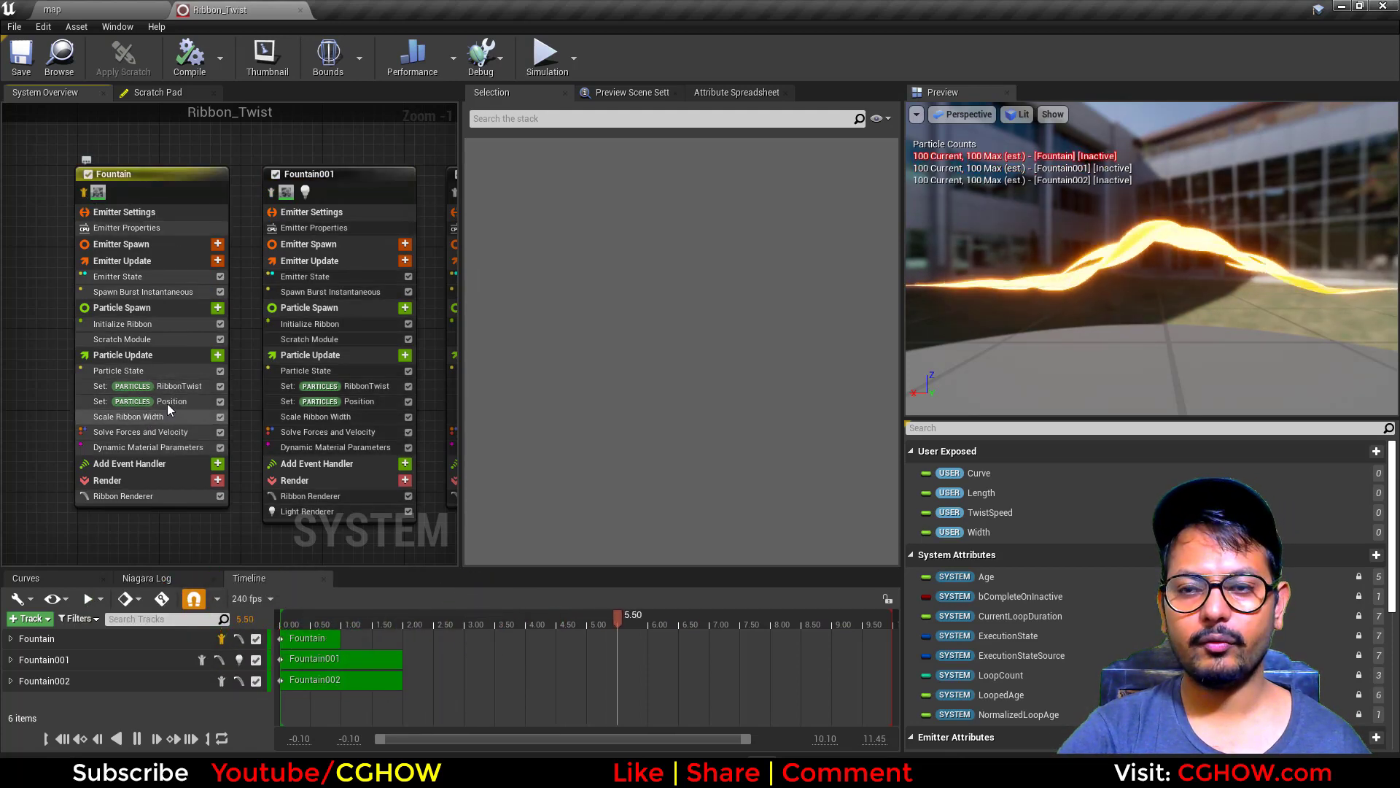
left_click(271, 194)
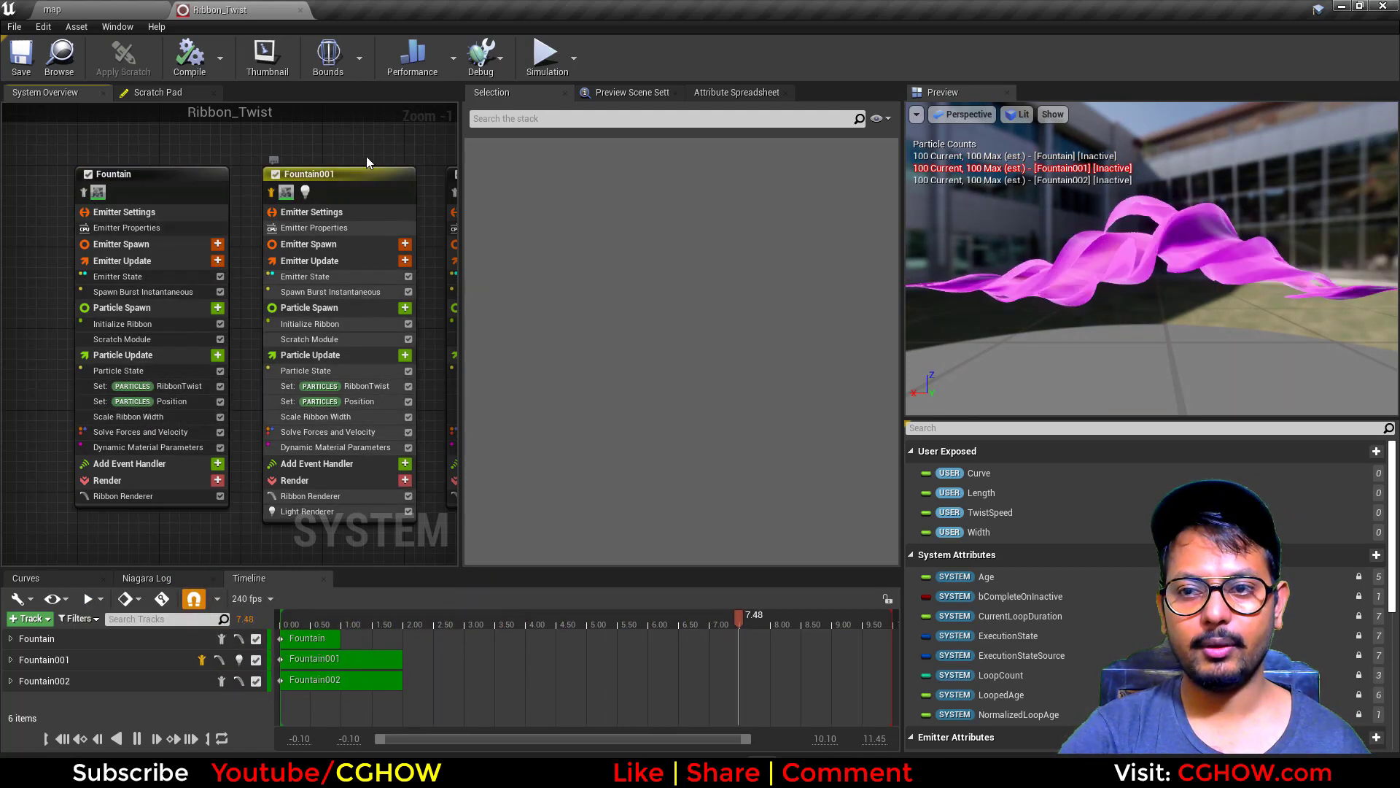
right_click_drag(310, 178, 209, 177)
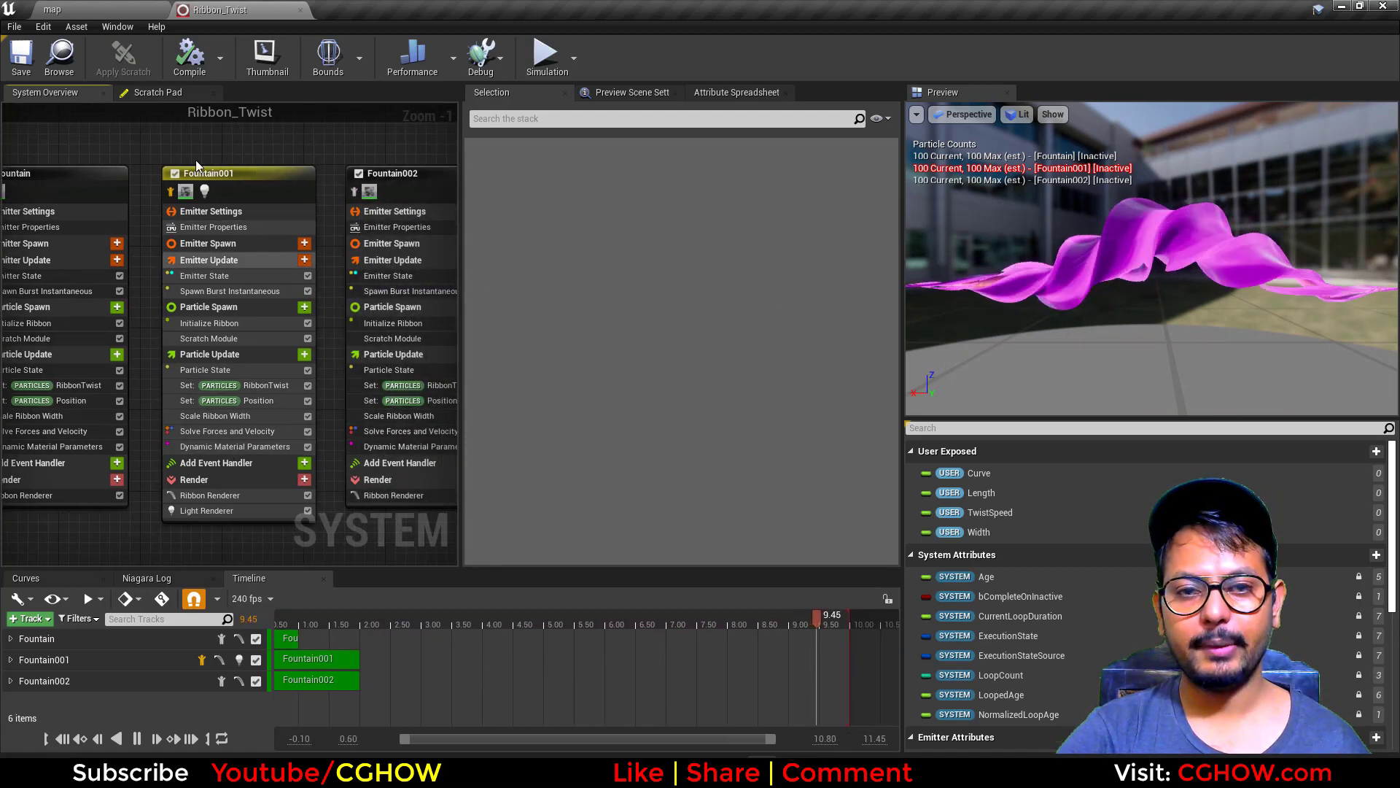
right_click_drag(441, 179, 351, 184)
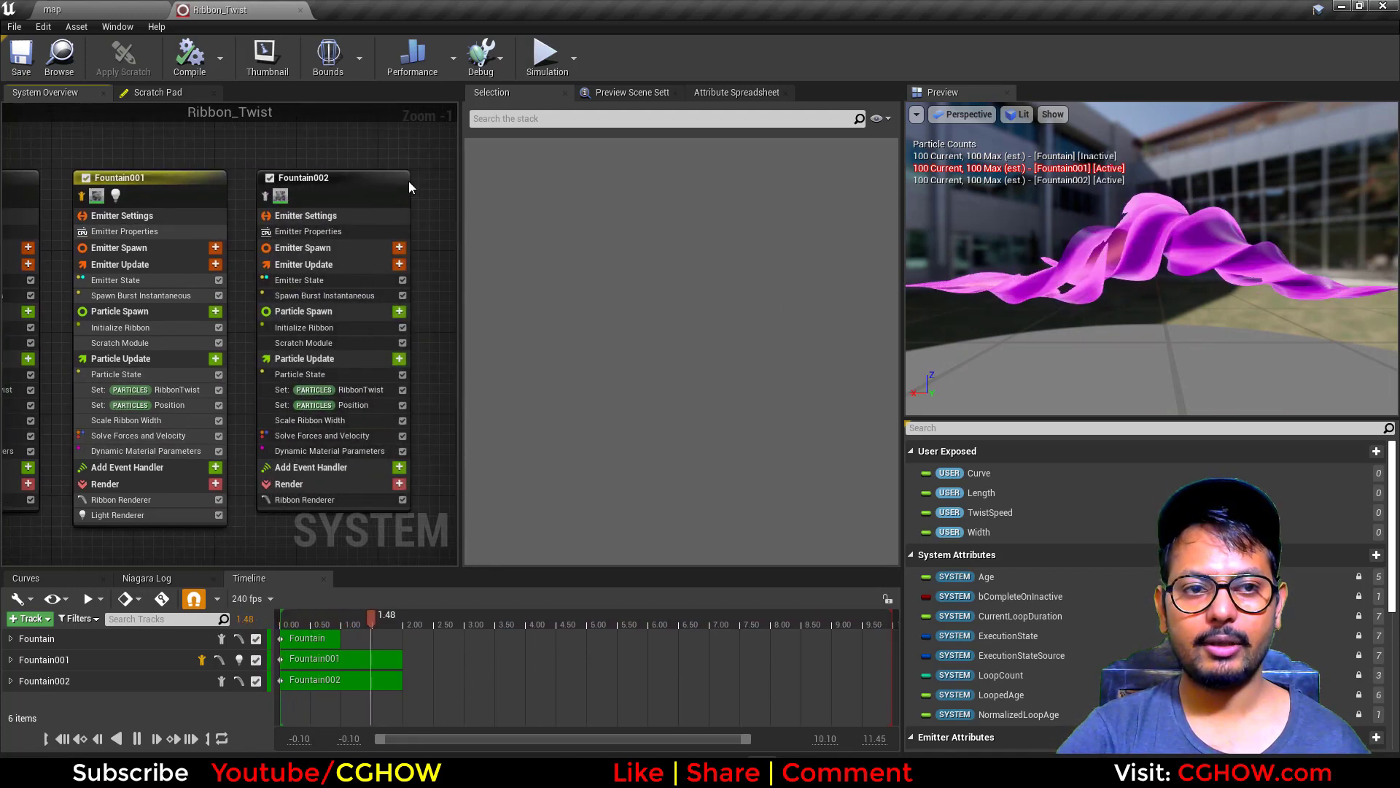
right_click_drag(72, 194, 169, 185)
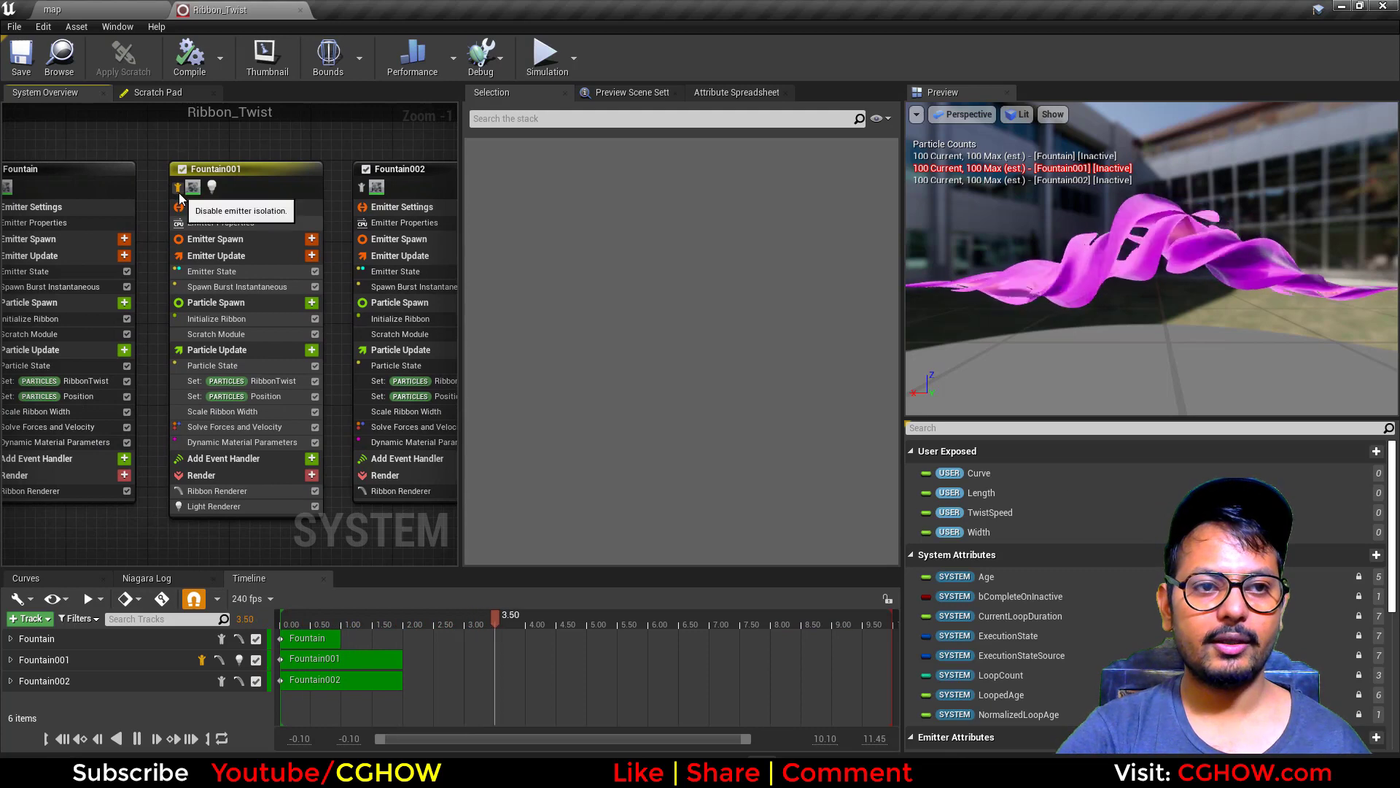
left_click(179, 193)
Return to the map level, create a folder named test inside ribbon_twist and open it
left_click(65, 10)
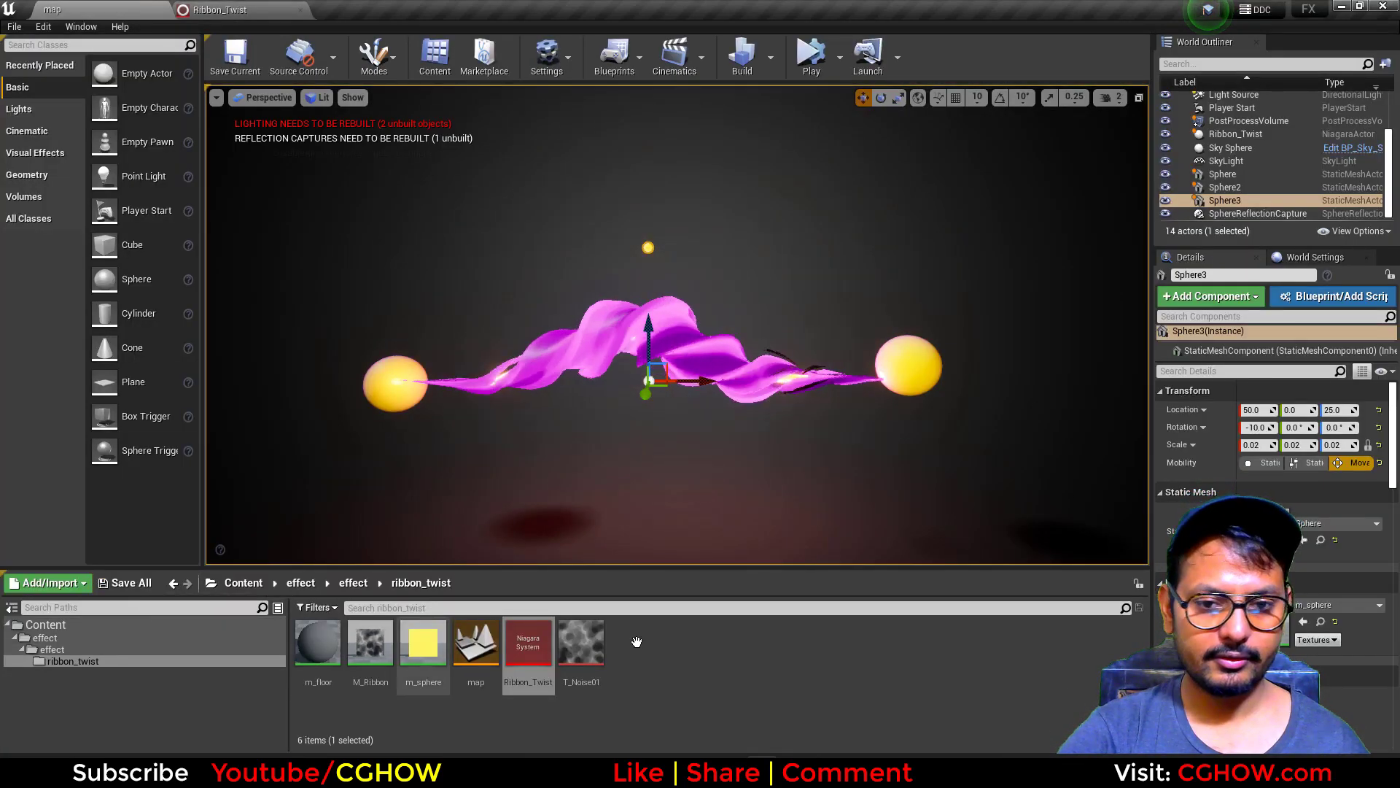
right_click(764, 642)
left_click(831, 243)
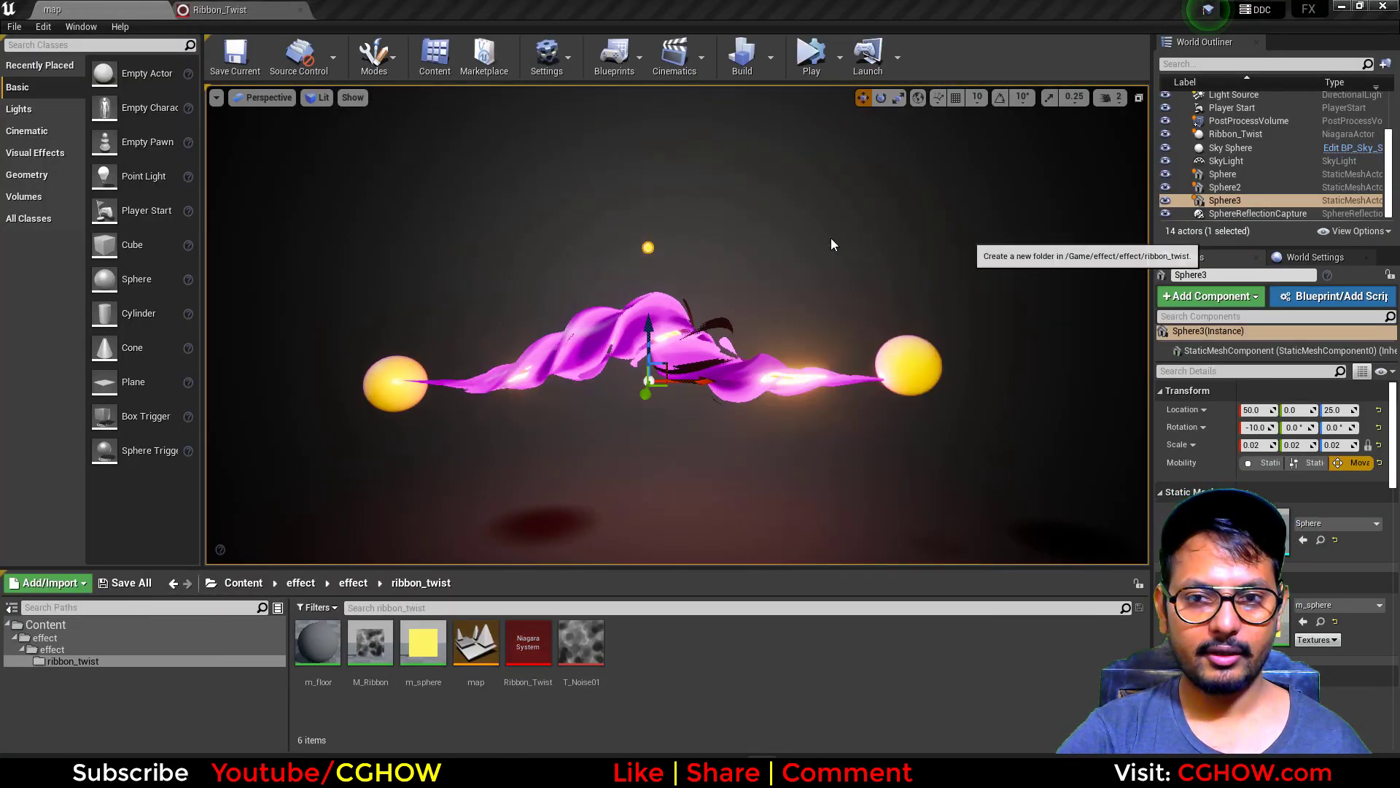
type("test")
key("Return")
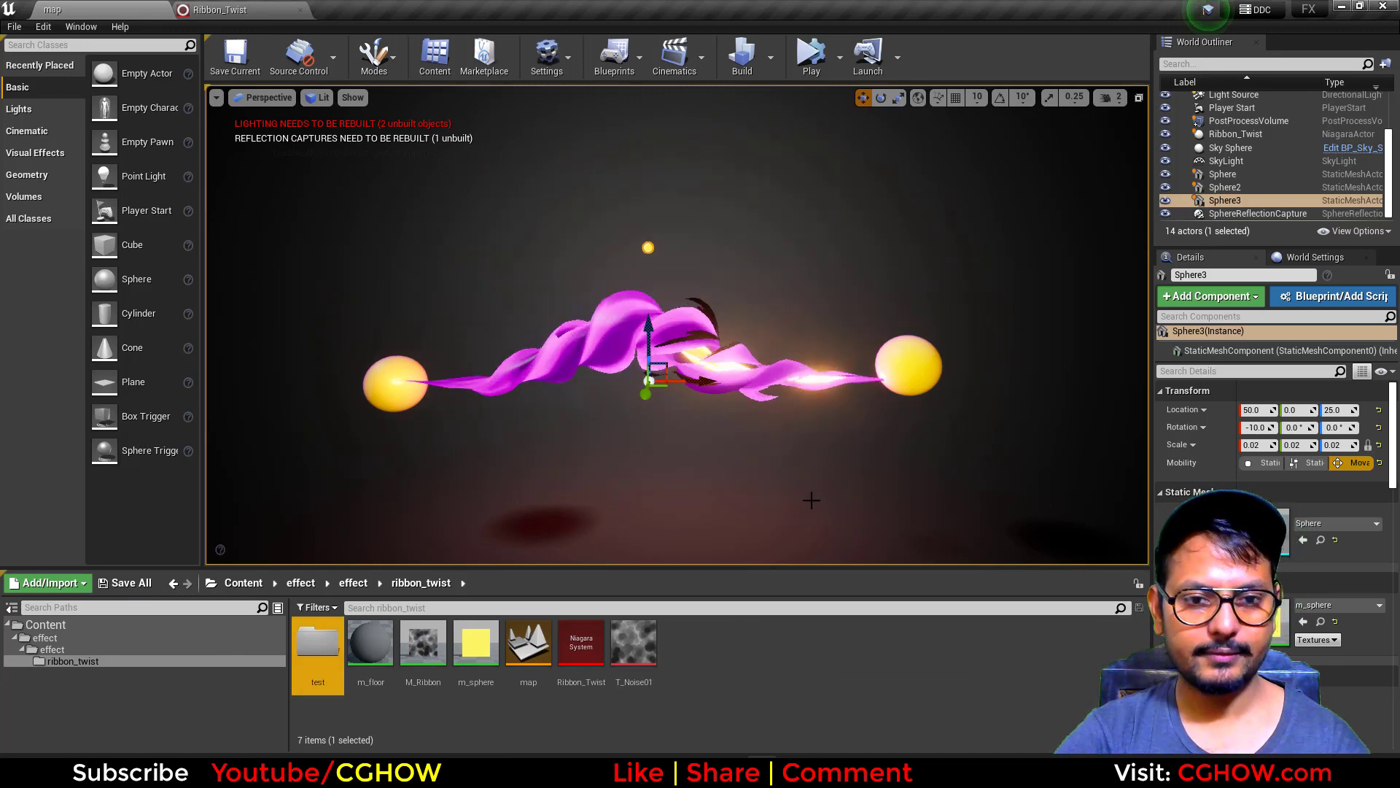
double_click(318, 646)
Create a new level from the template that includes a floor, sky and lighting
left_click(14, 26)
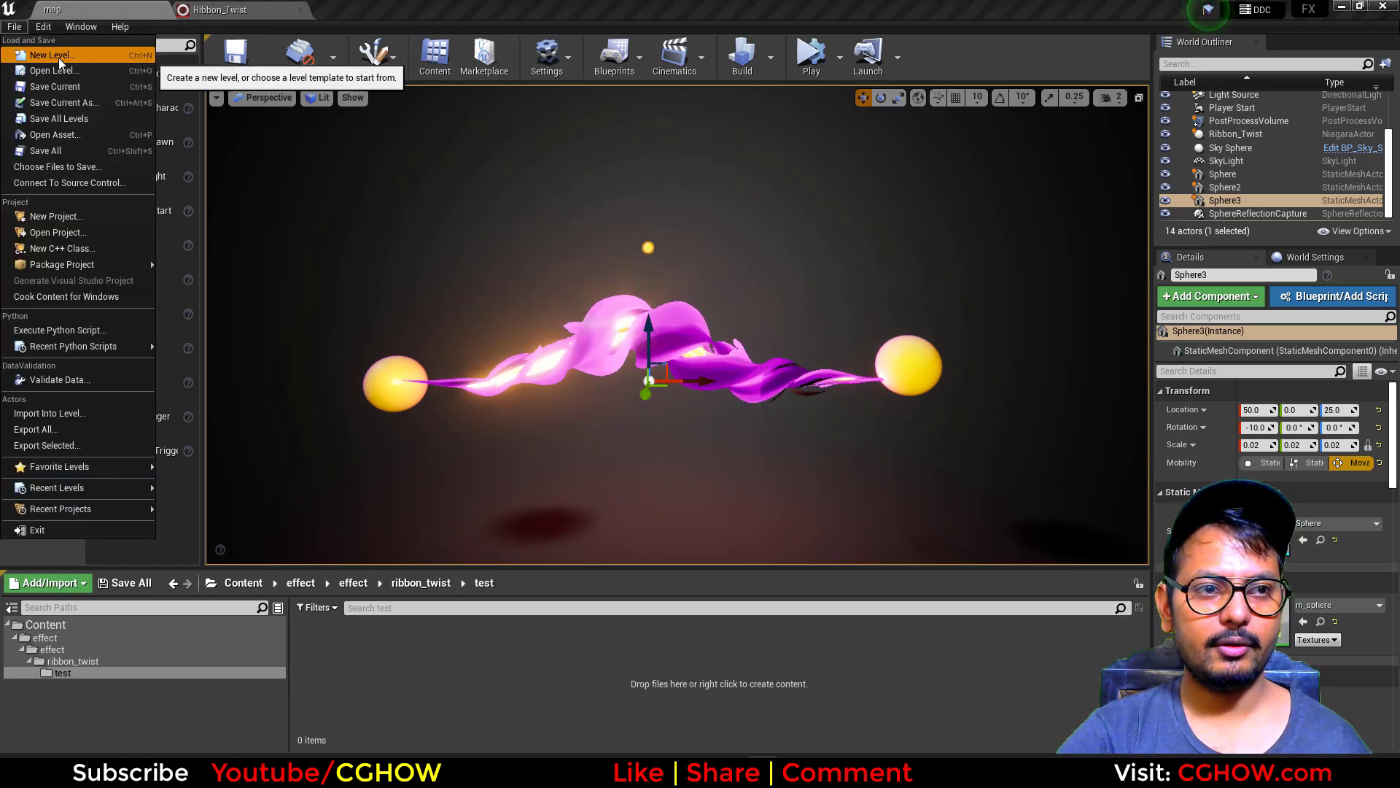
left_click(59, 58)
left_click(594, 342)
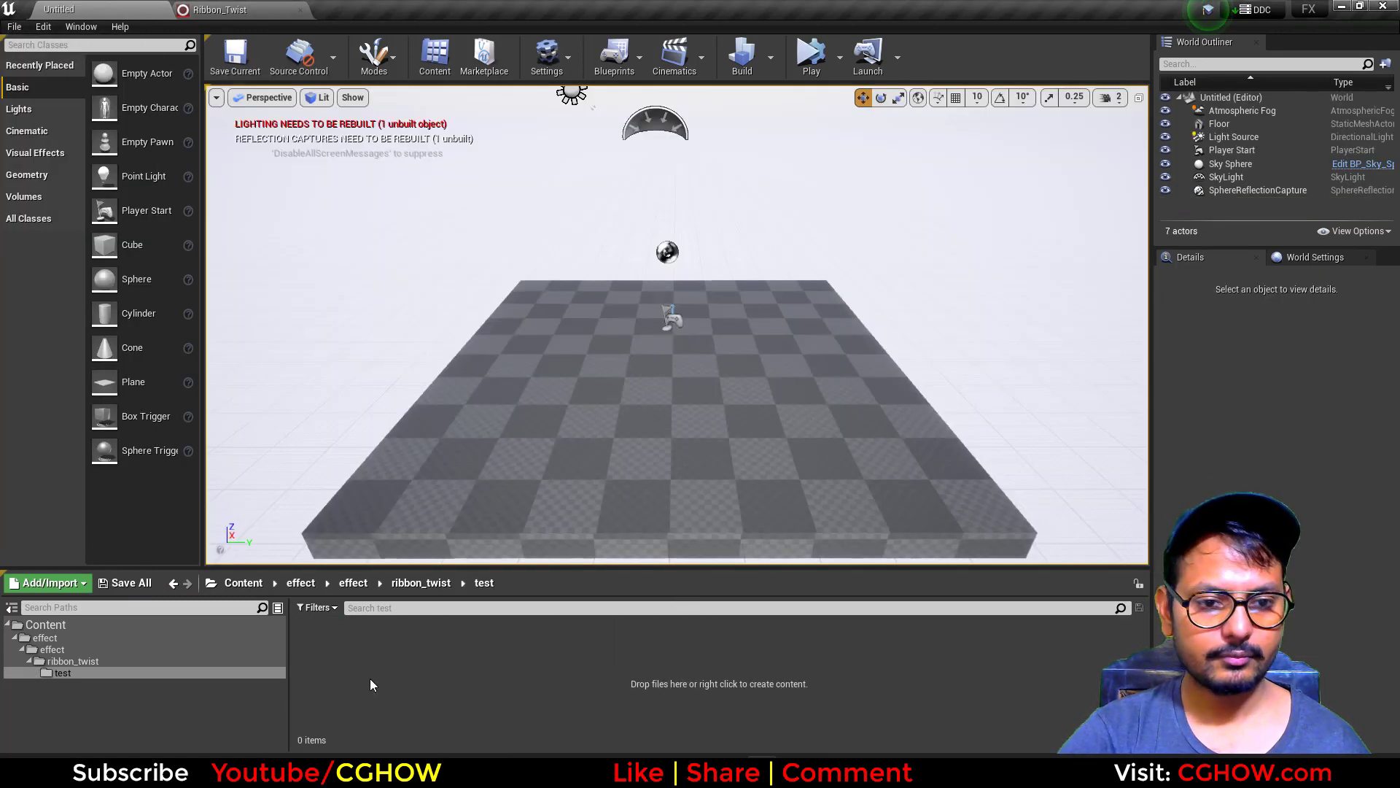
Create a Niagara system from the Fountain emitter template in the test folder, name it test and open it
right_click(380, 680)
mouse_move(482, 515)
left_click(725, 704)
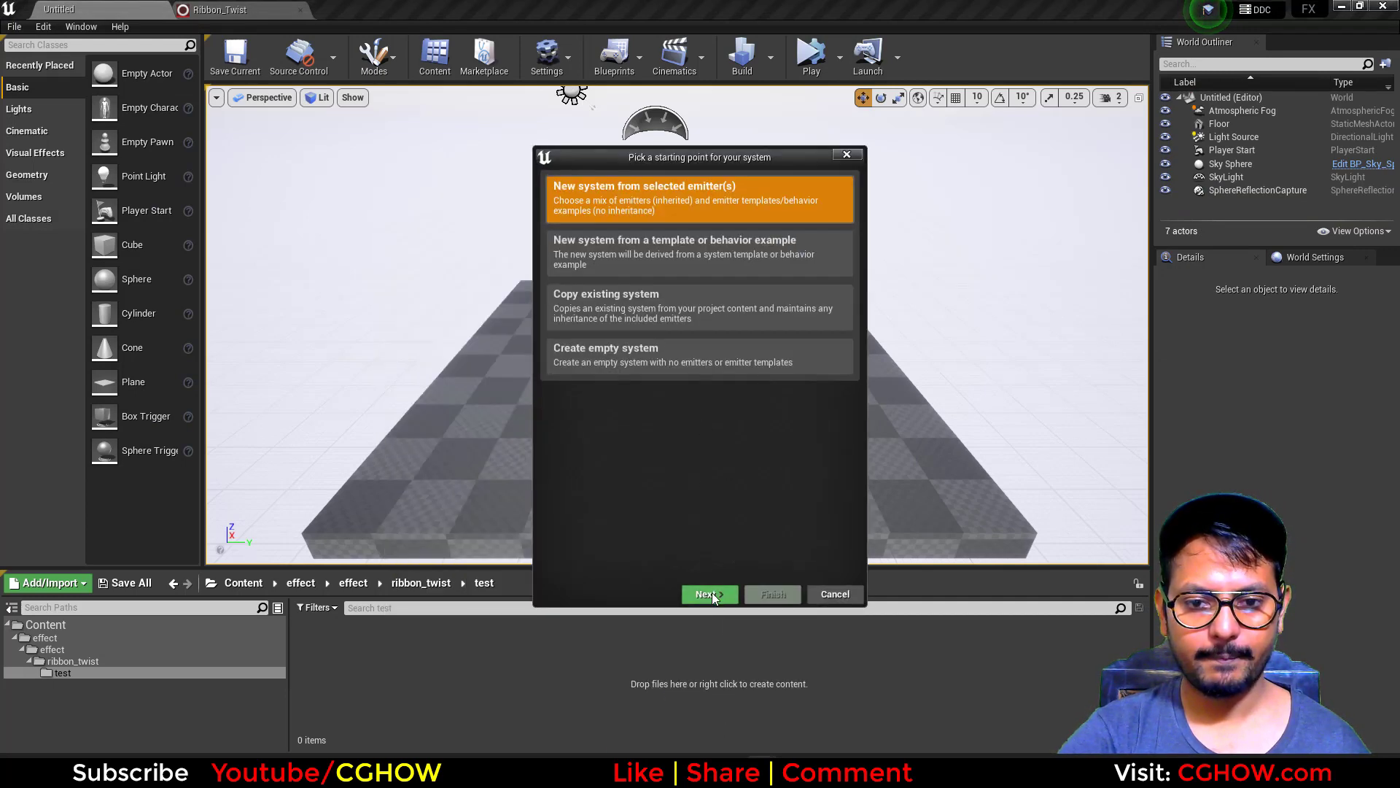
left_click(712, 594)
left_click(664, 481)
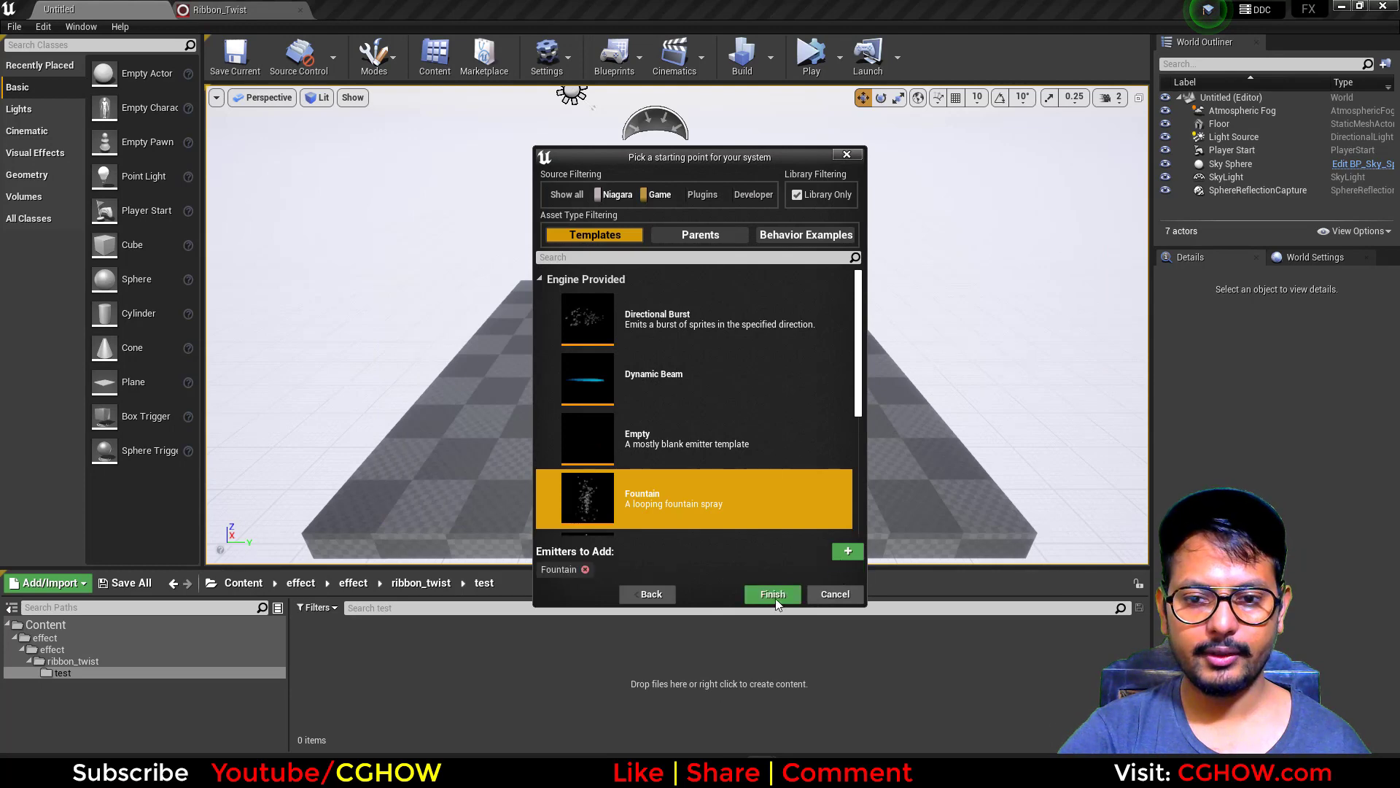
left_click(773, 594)
type("test")
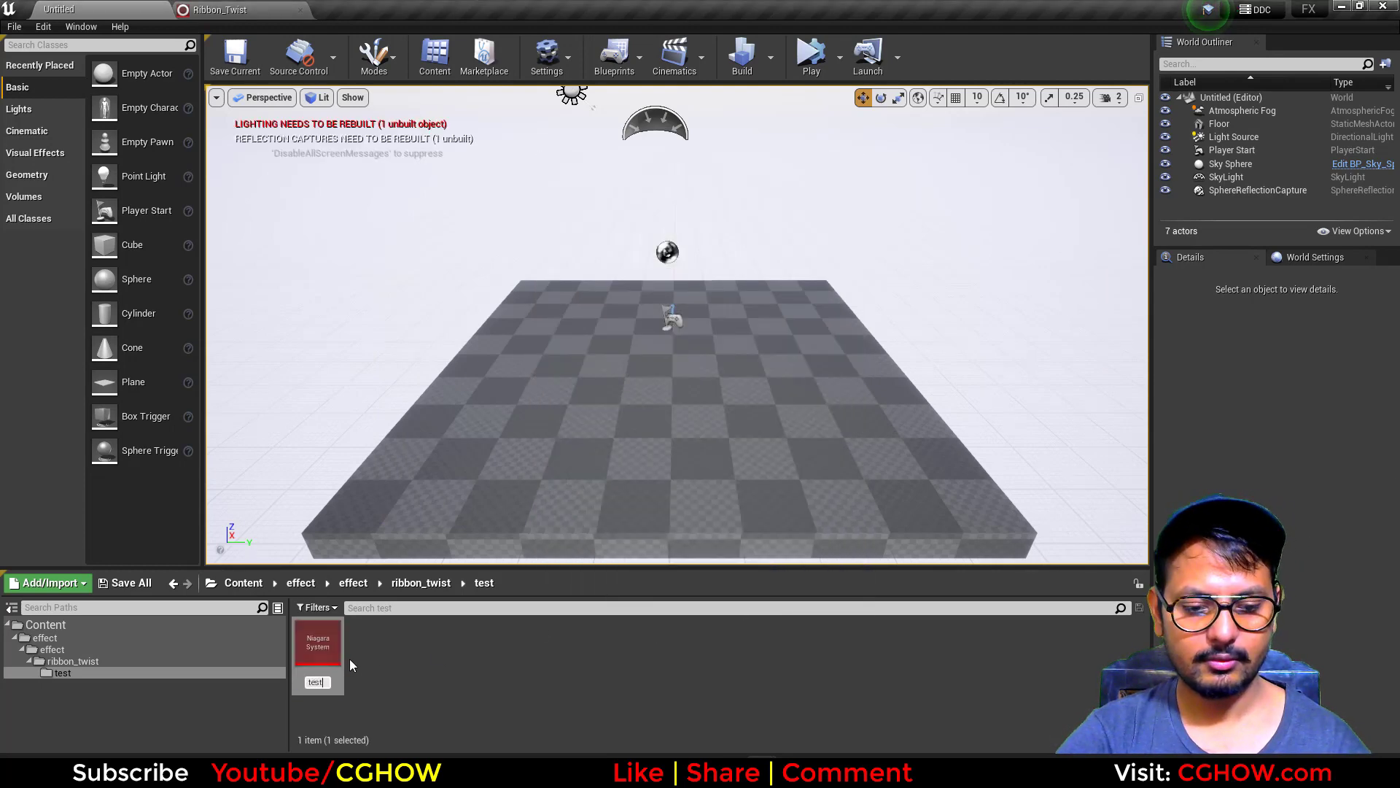
key("Return")
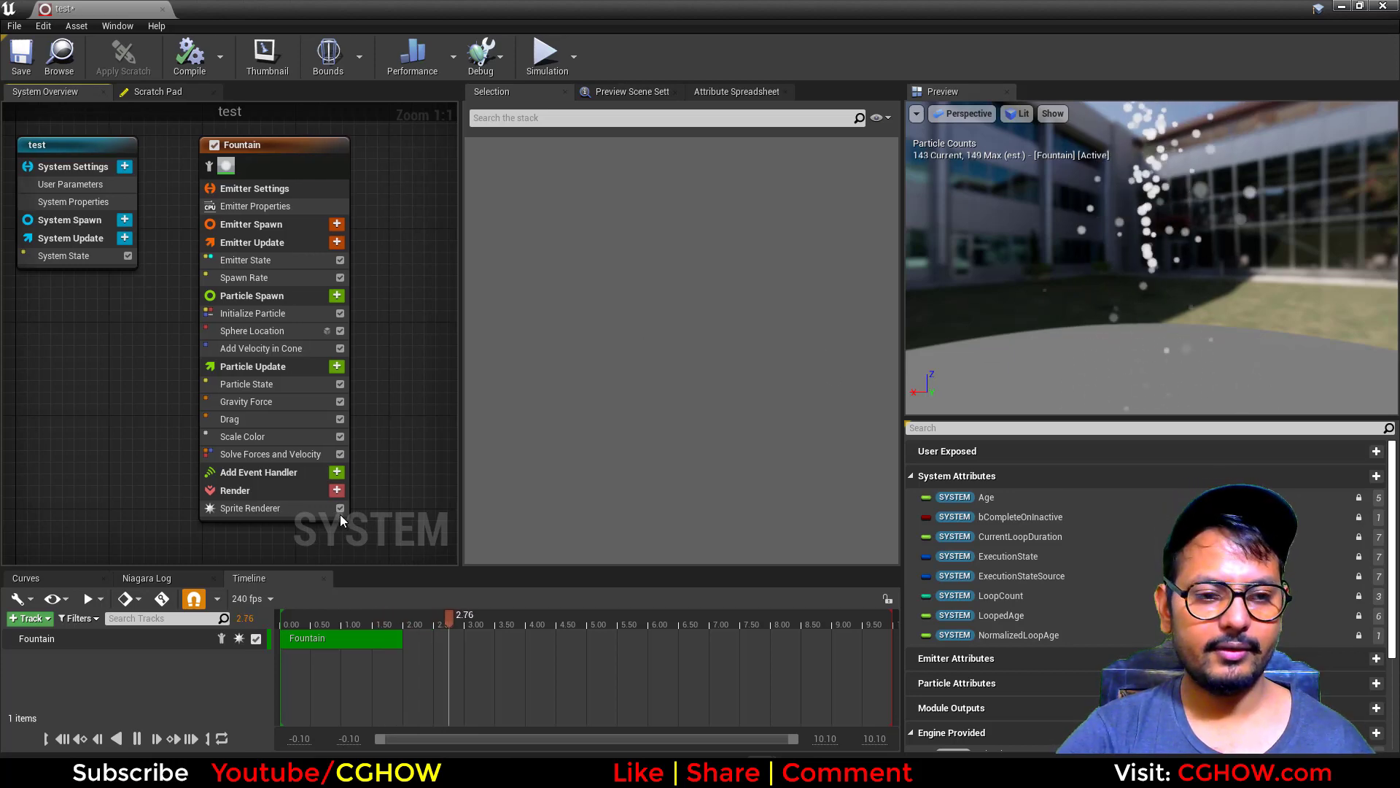
Delete the Sprite Renderer, Scale Color, Drag, Gravity Force, Add Velocity in Cone and Sphere Location modules from the Fountain emitter
left_click(250, 509)
key("Delete")
left_click(266, 429)
key("Delete")
left_click(267, 412)
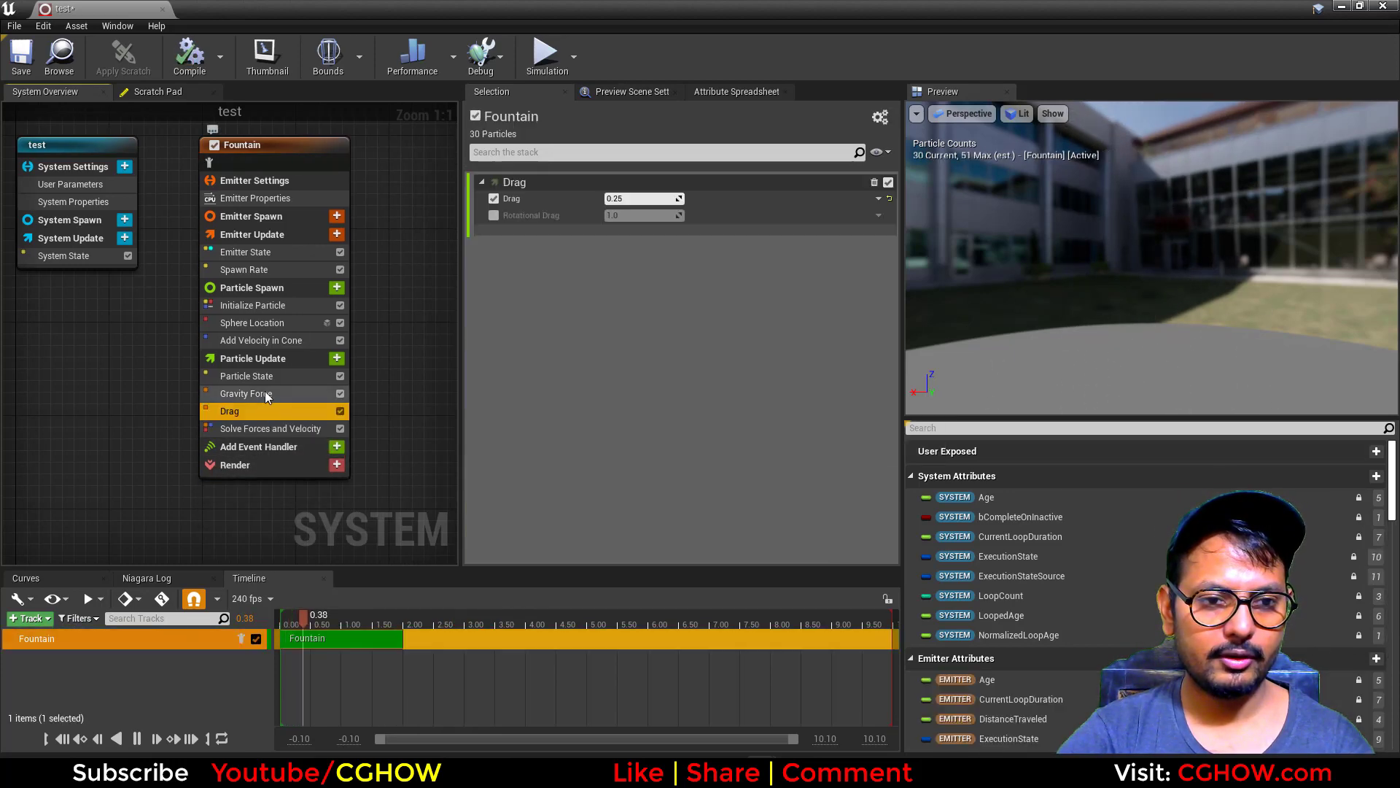
key("Delete")
left_click(266, 395)
key("Delete")
left_click(286, 342)
key("Delete")
left_click(278, 325)
key("Delete")
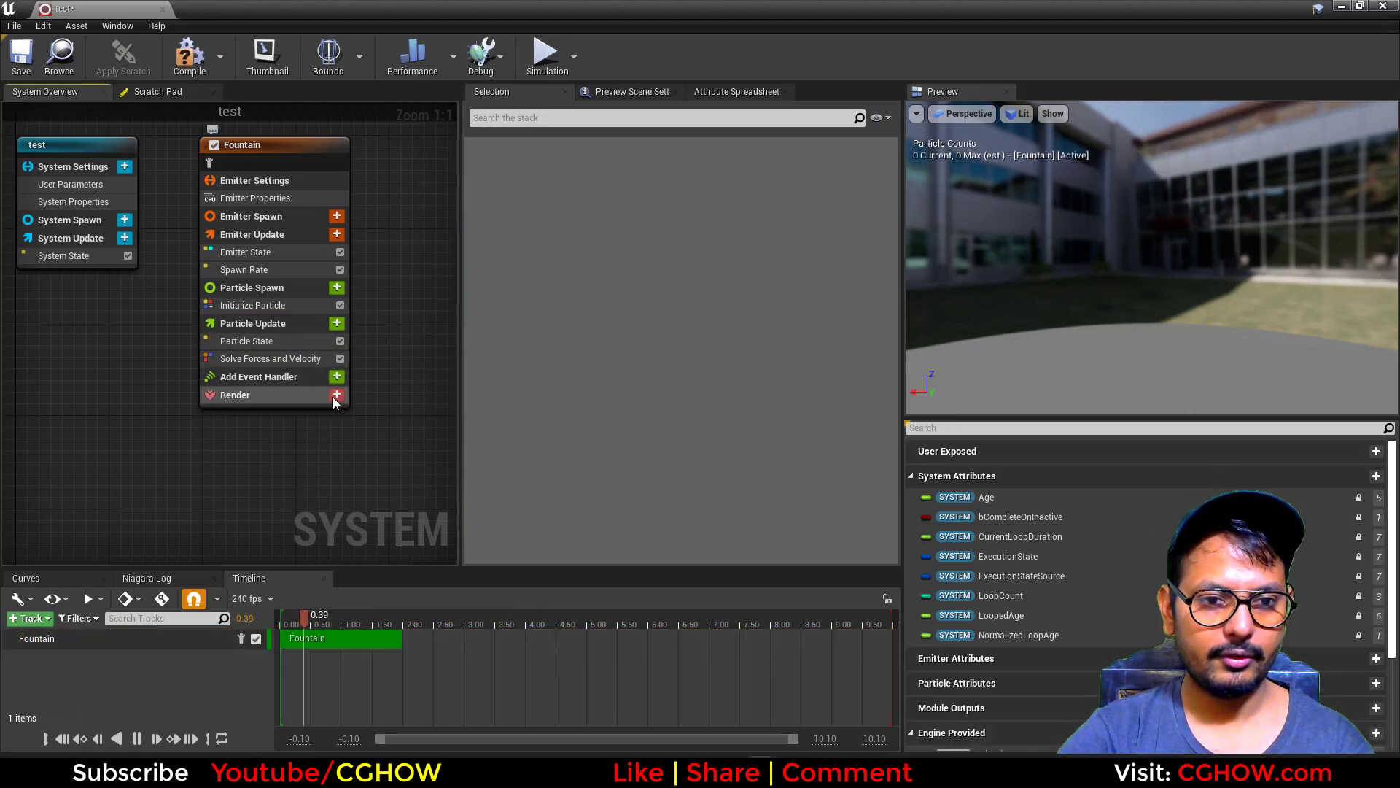
Add a Ribbon Renderer to the Fountain emitter and set its ribbon shape to Tube
left_click(336, 395)
left_click(29, 478)
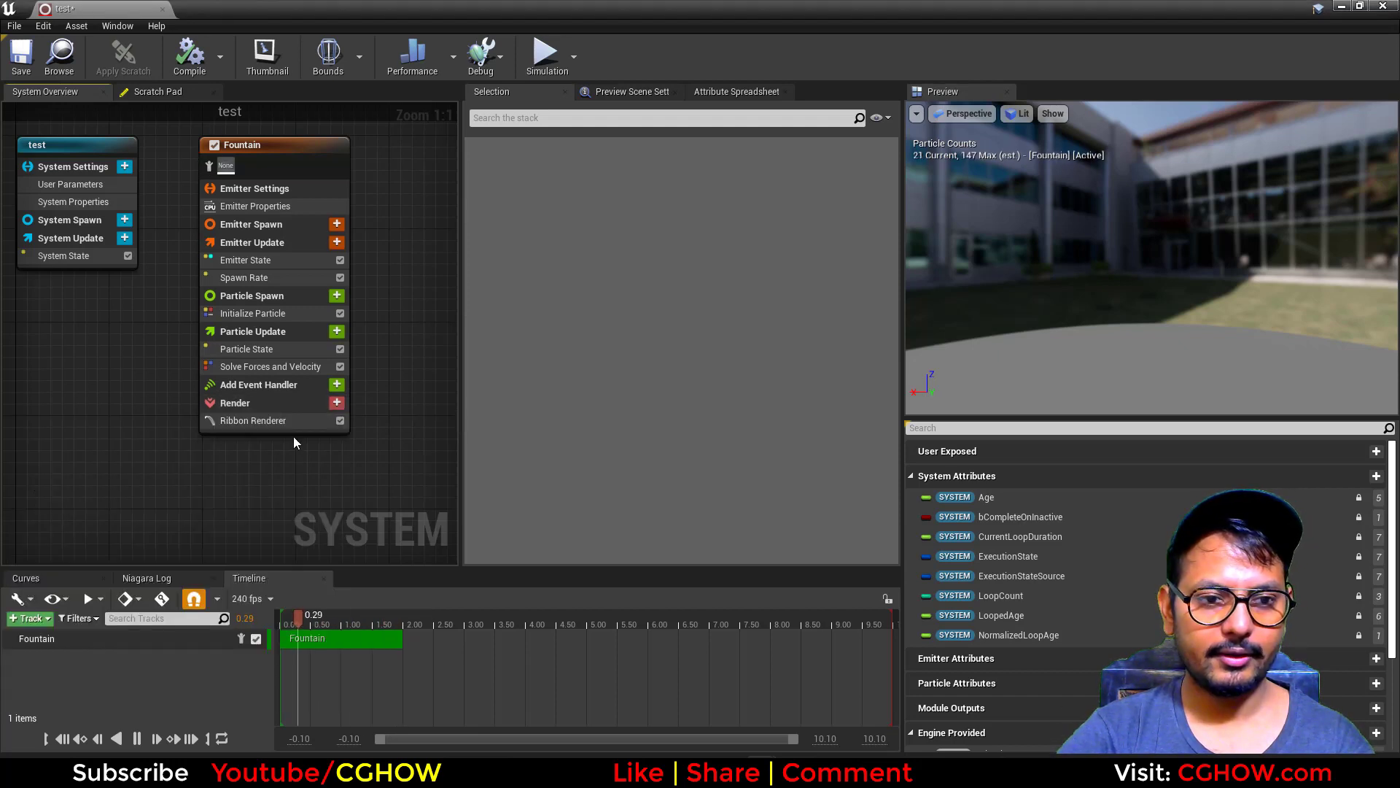
left_click(270, 421)
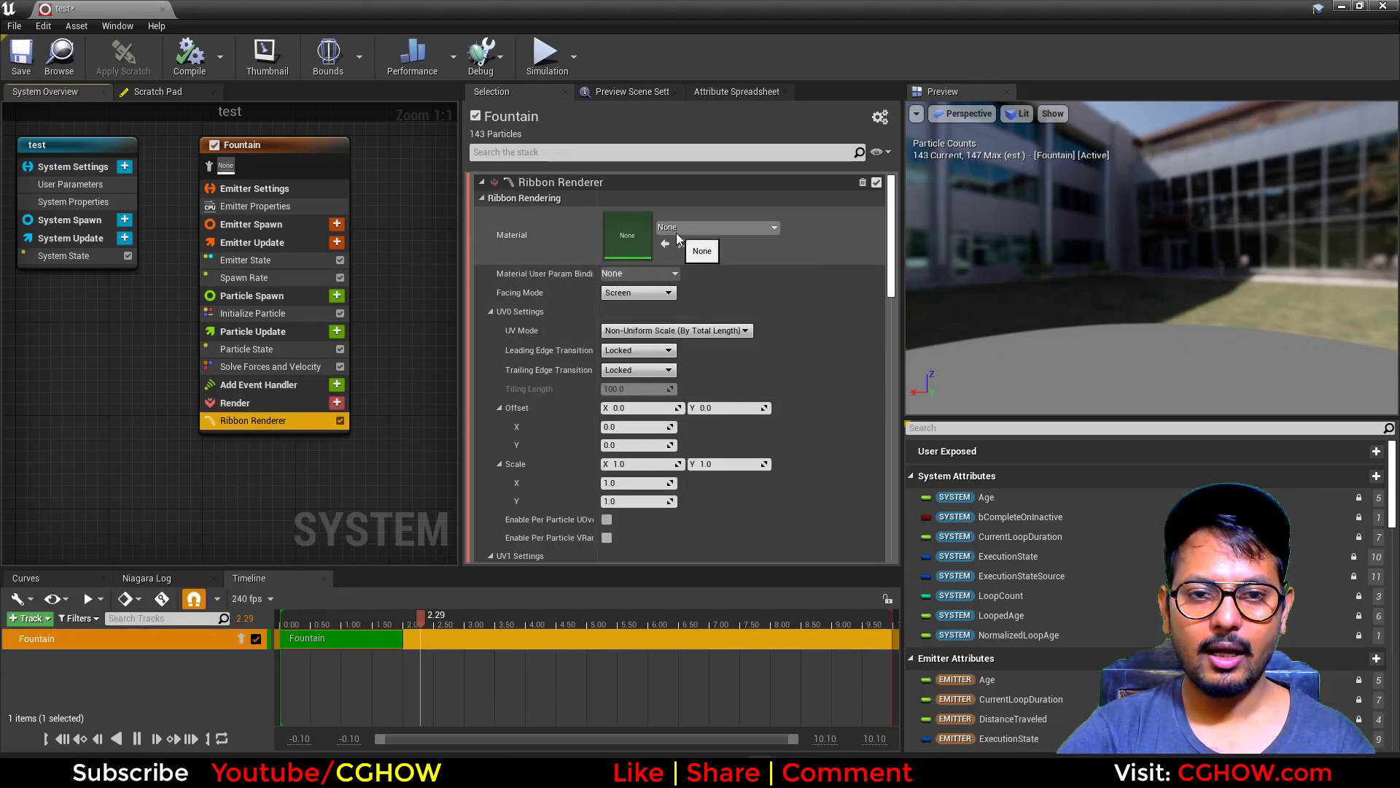
scroll(727, 456, "down", 5)
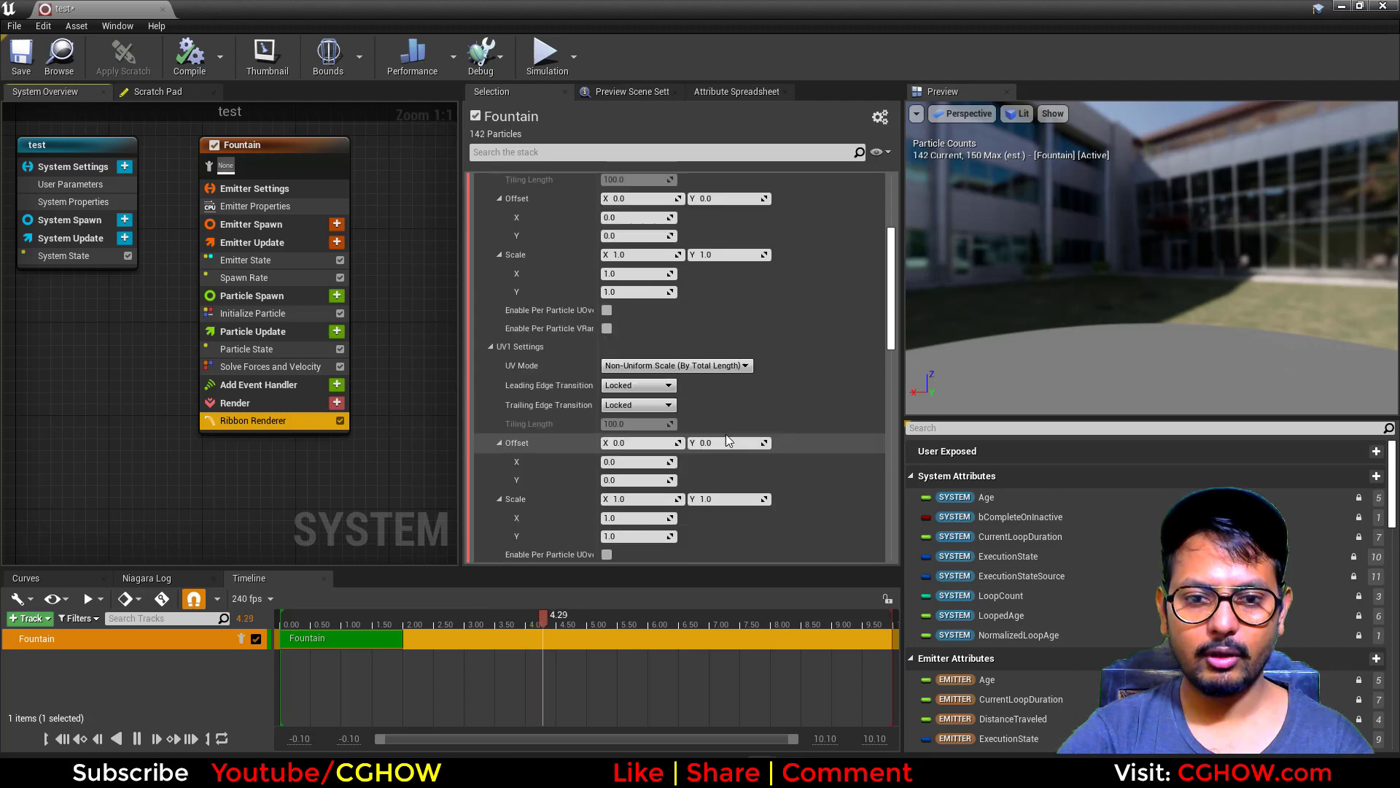
scroll(727, 456, "down", 3)
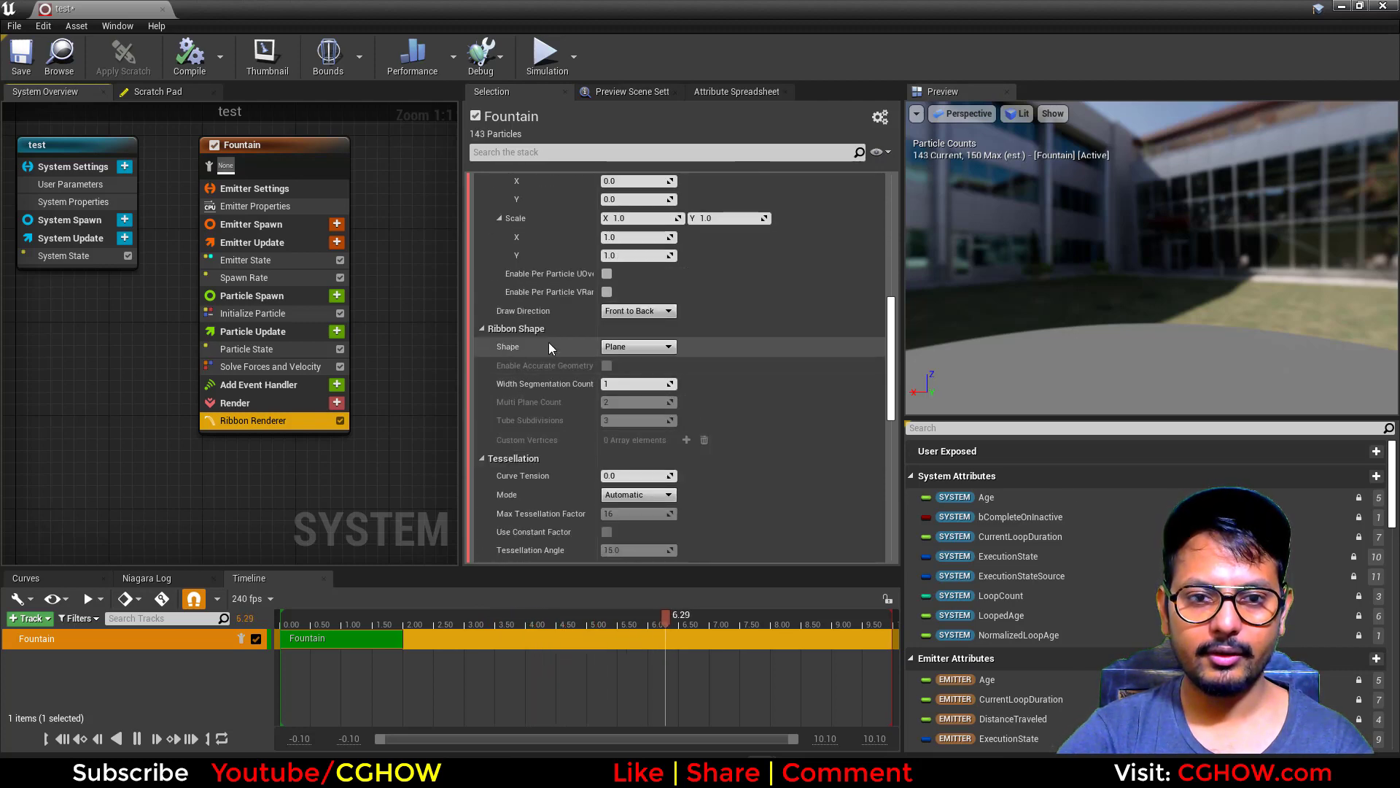
left_click(634, 347)
left_click(610, 378)
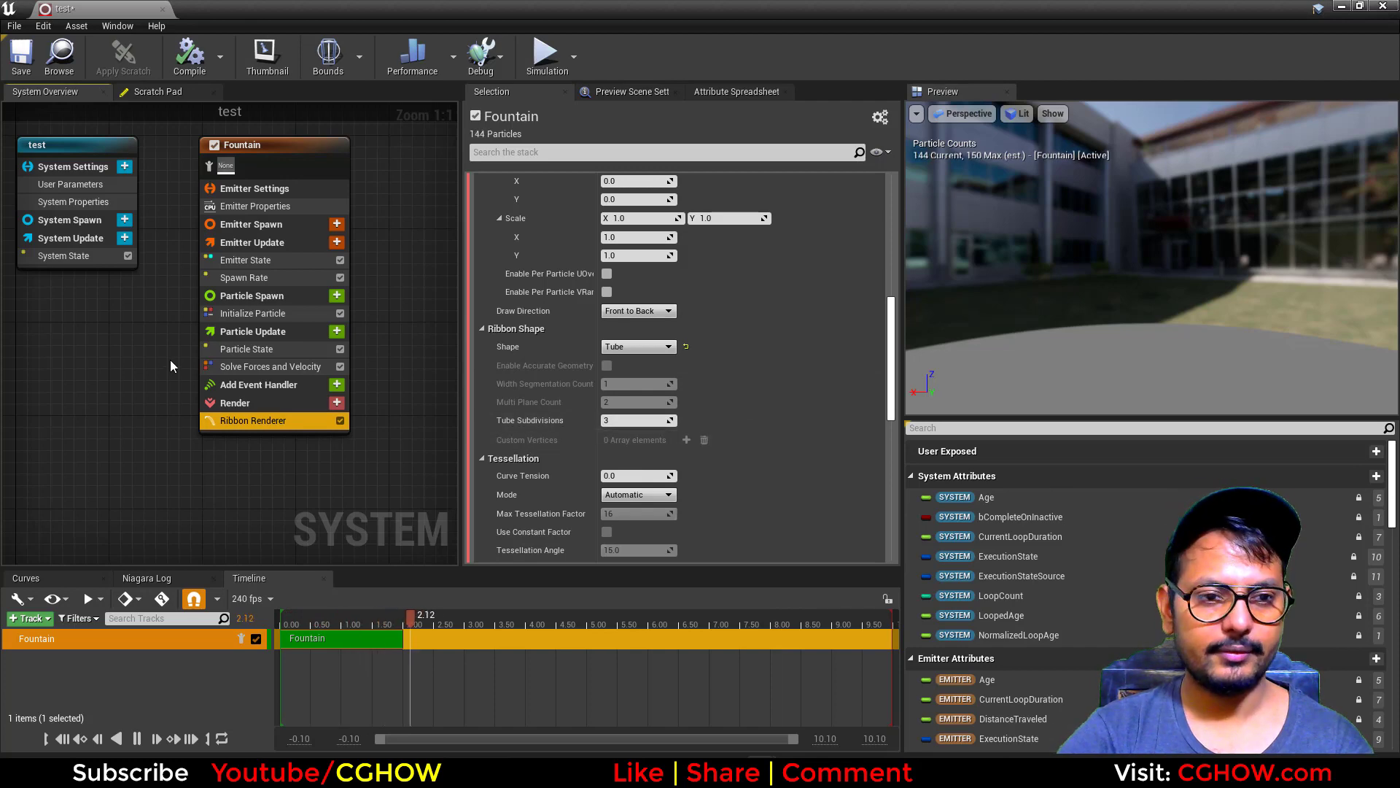
Replace the Initialize Particle module in Particle Spawn with Initialize Ribbon
right_click_drag(158, 339, 162, 369)
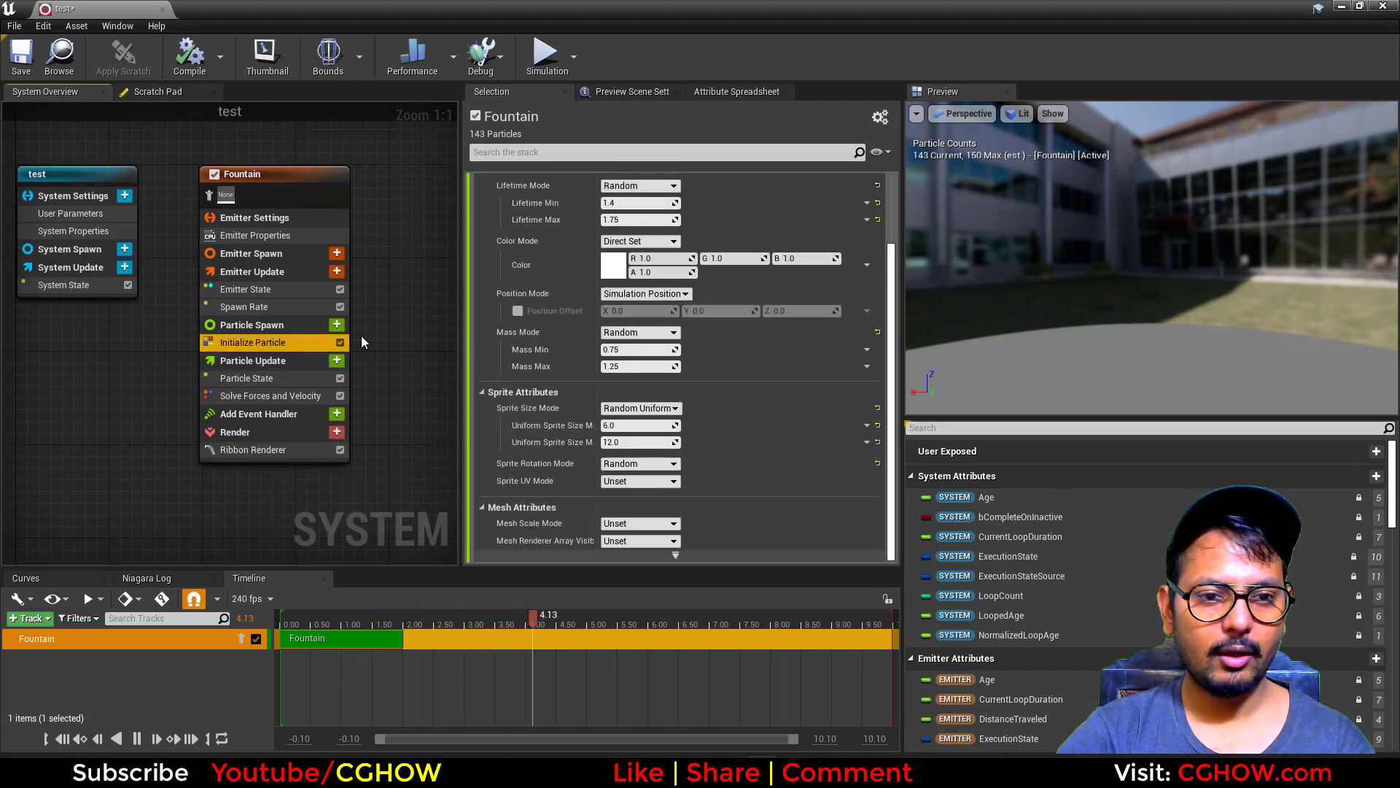
left_click(337, 325)
type("ini")
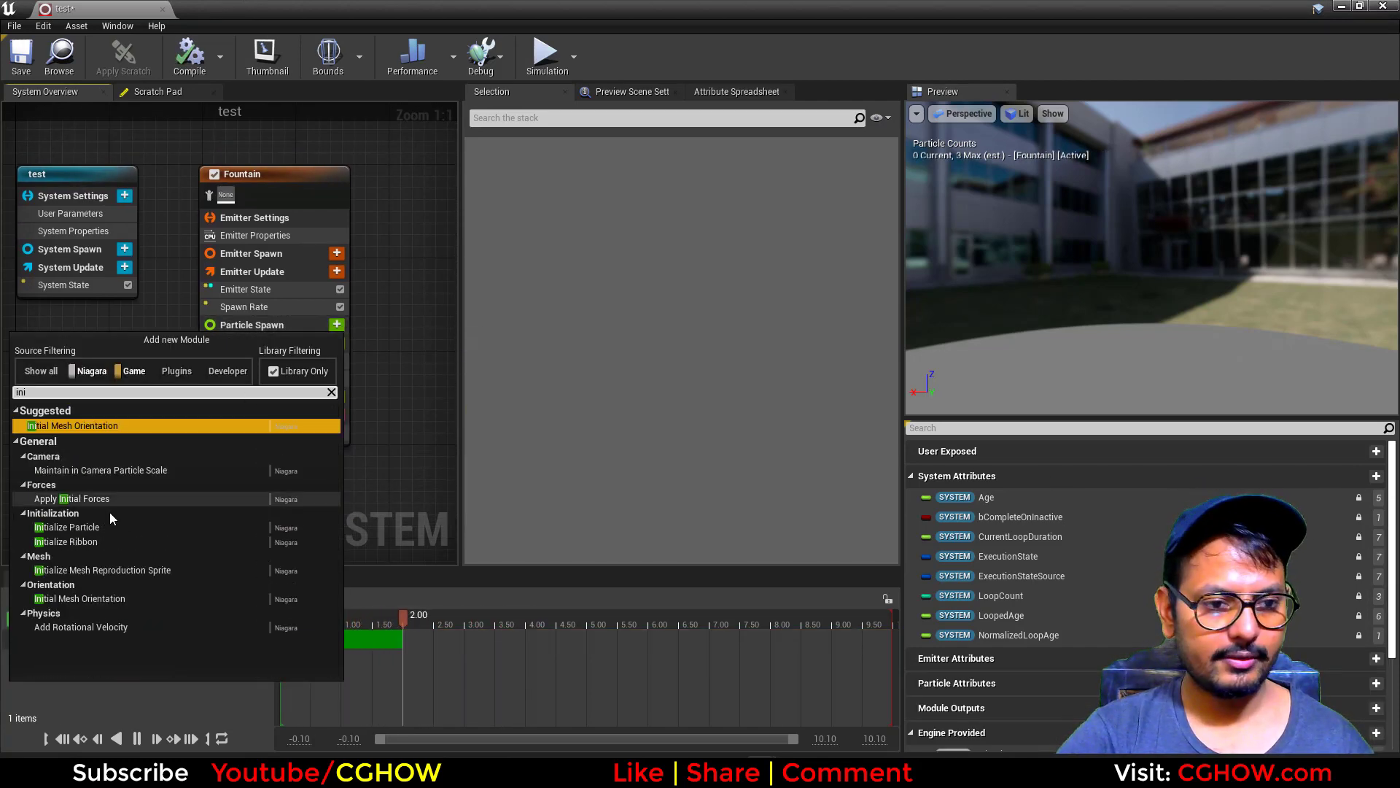
left_click(83, 542)
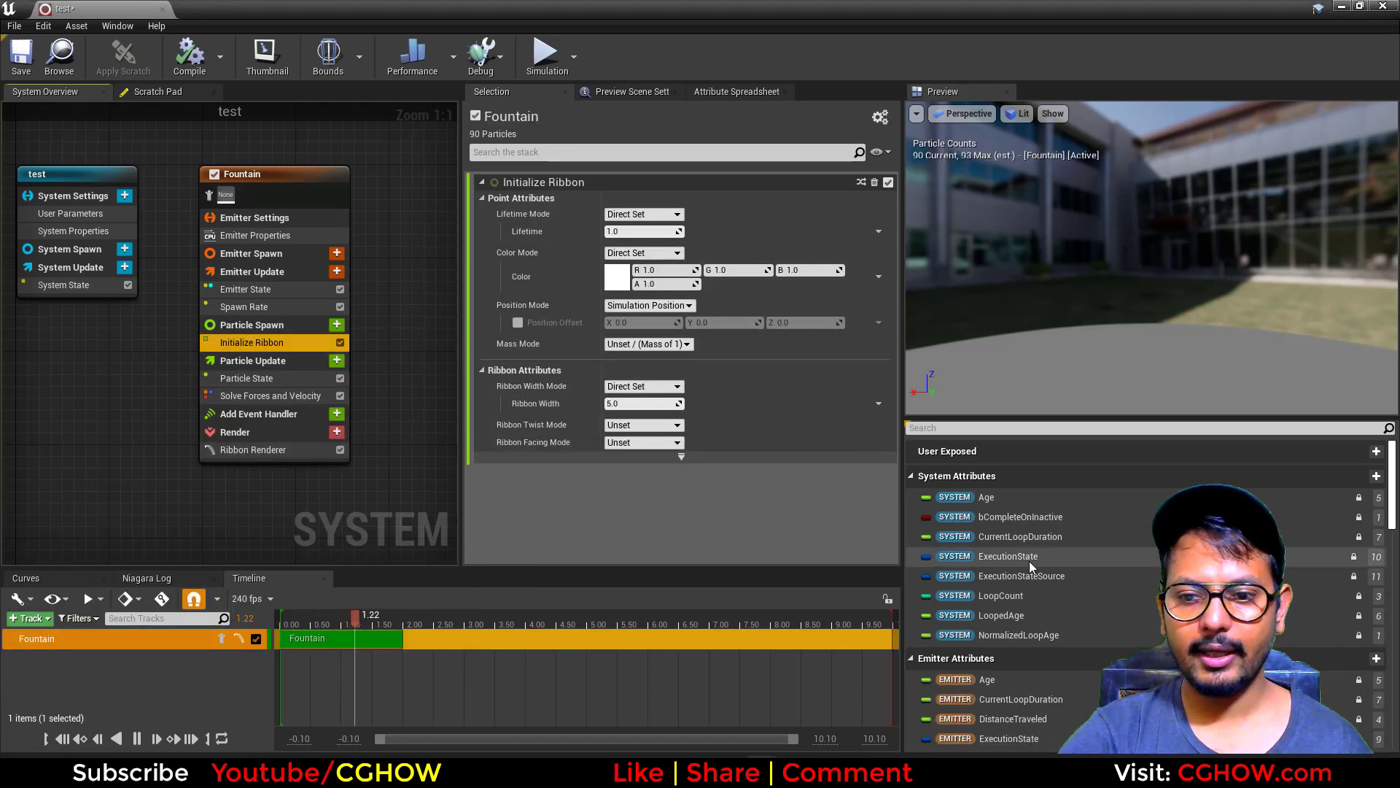
Insert a module setting the PARTICLES Position parameter below Initialize Ribbon and drive it with Make Vector
scroll(1105, 652, "down", 3)
scroll(1104, 651, "down", 5)
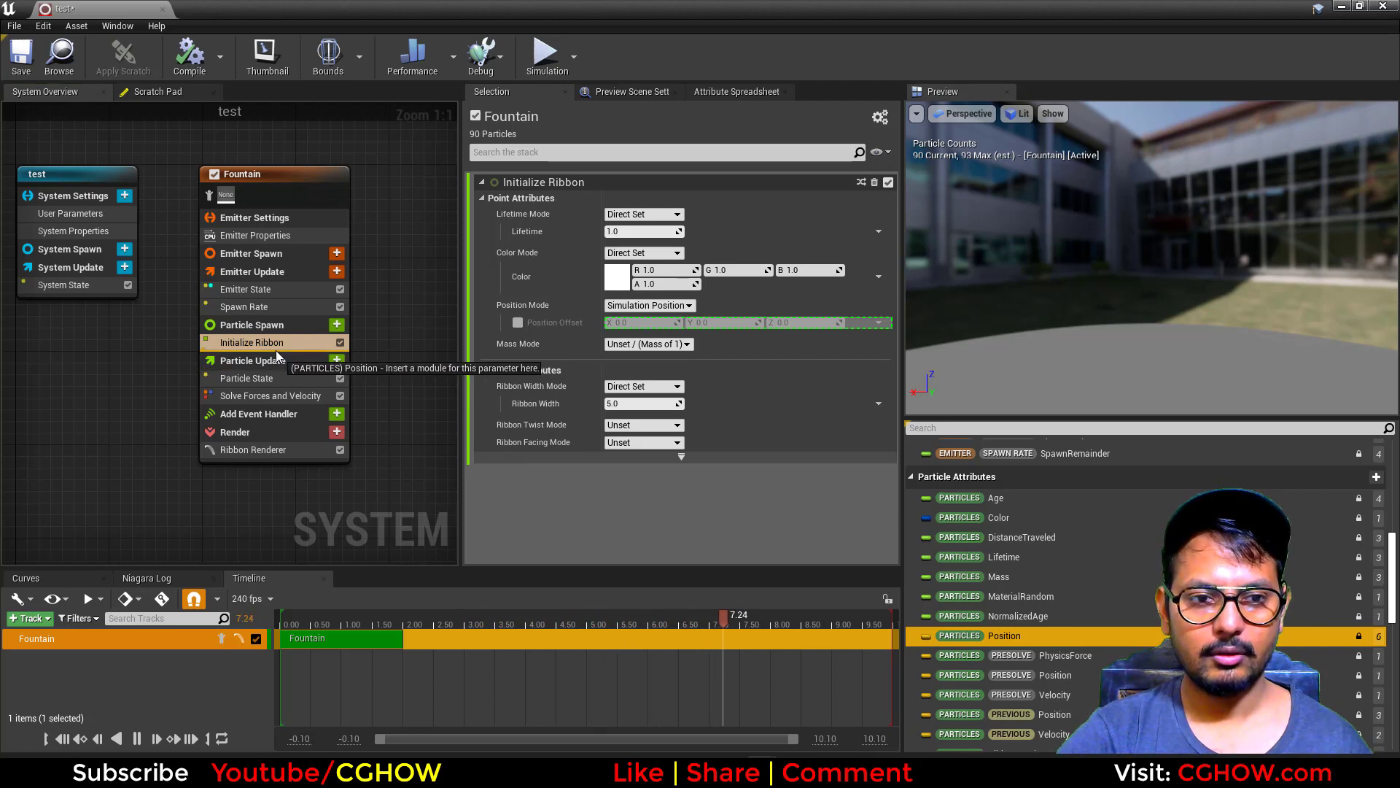
left_click_drag(277, 356, 277, 357)
left_click(878, 198)
type("b")
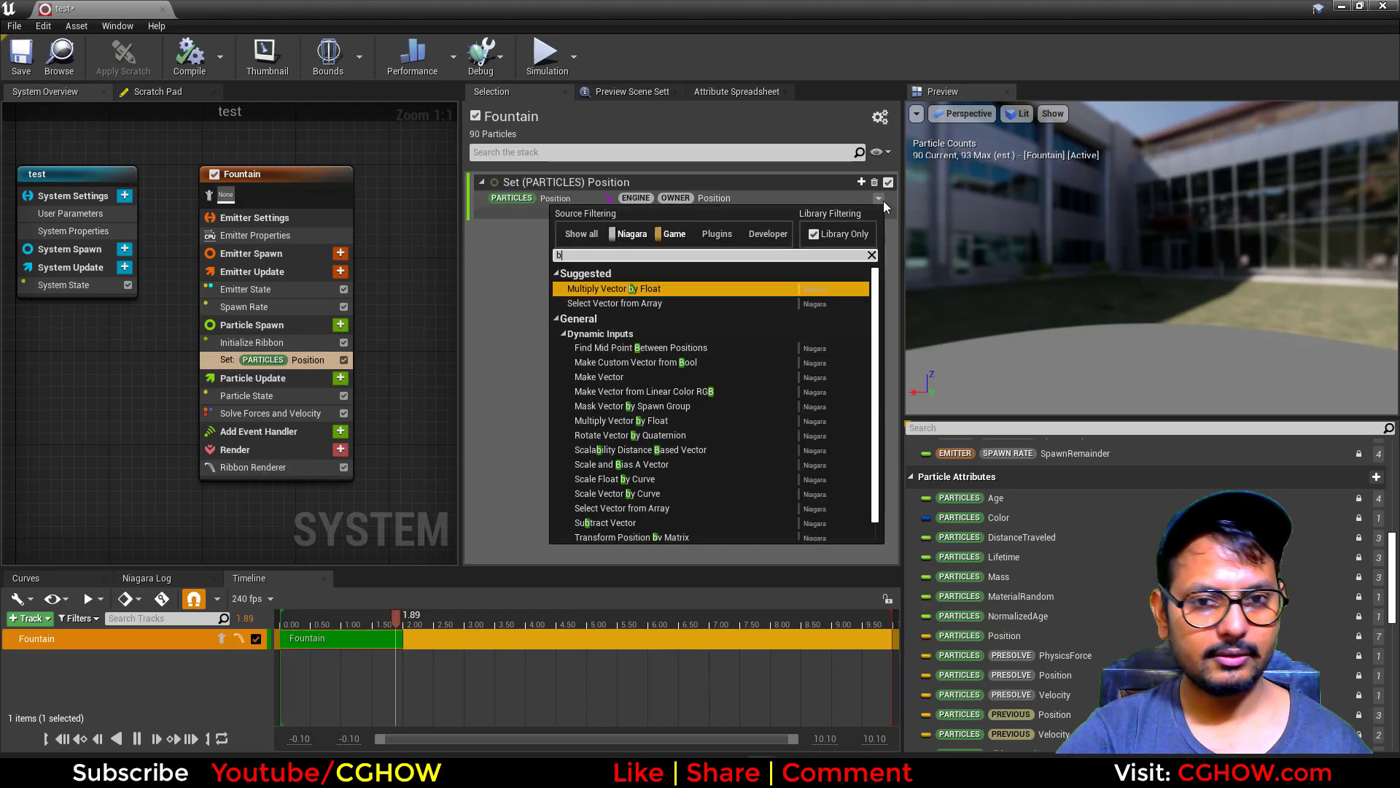
type("rea")
left_click(608, 288)
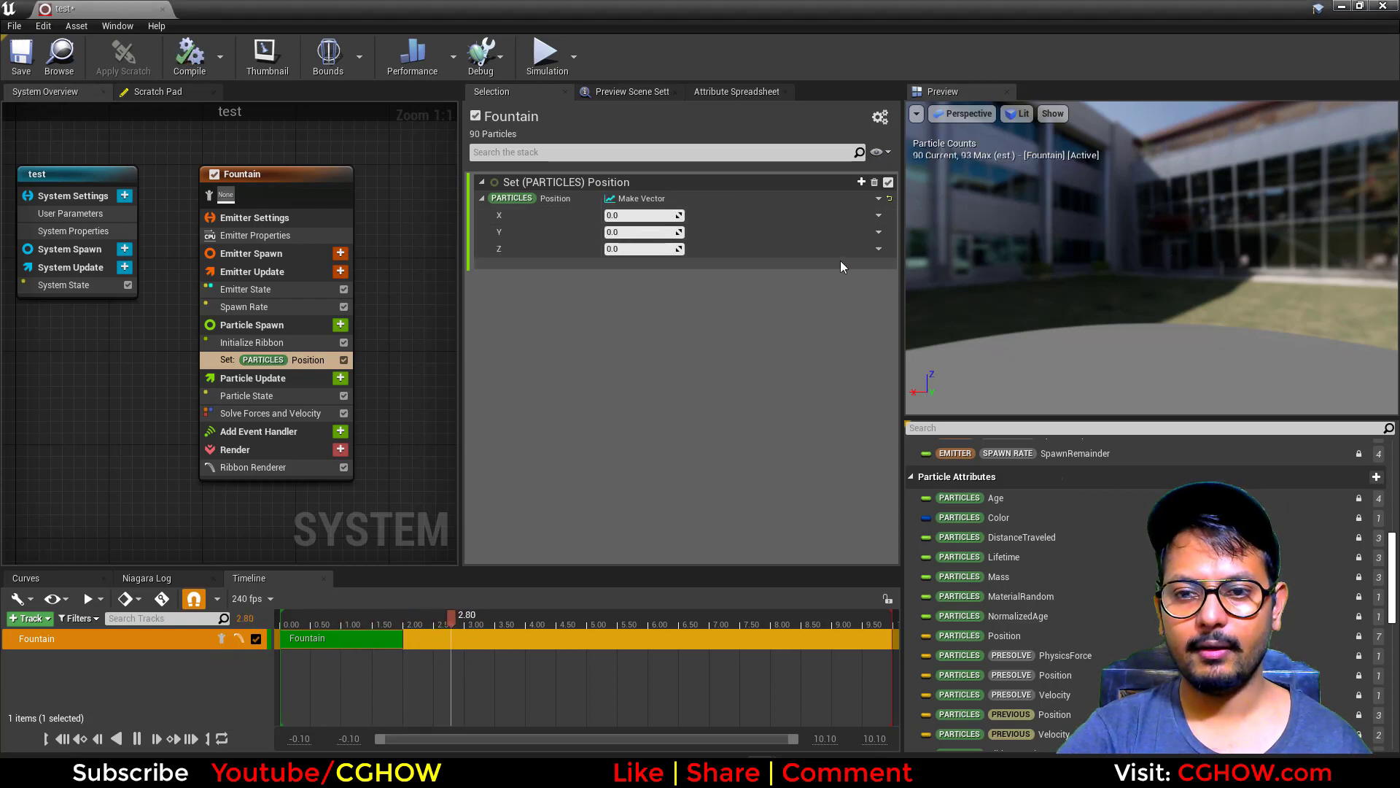
Drive the position's X with Multiply Float, using 100 for A and Return Normalized Exec Index for B, and inspect the ribbon
left_click(879, 215)
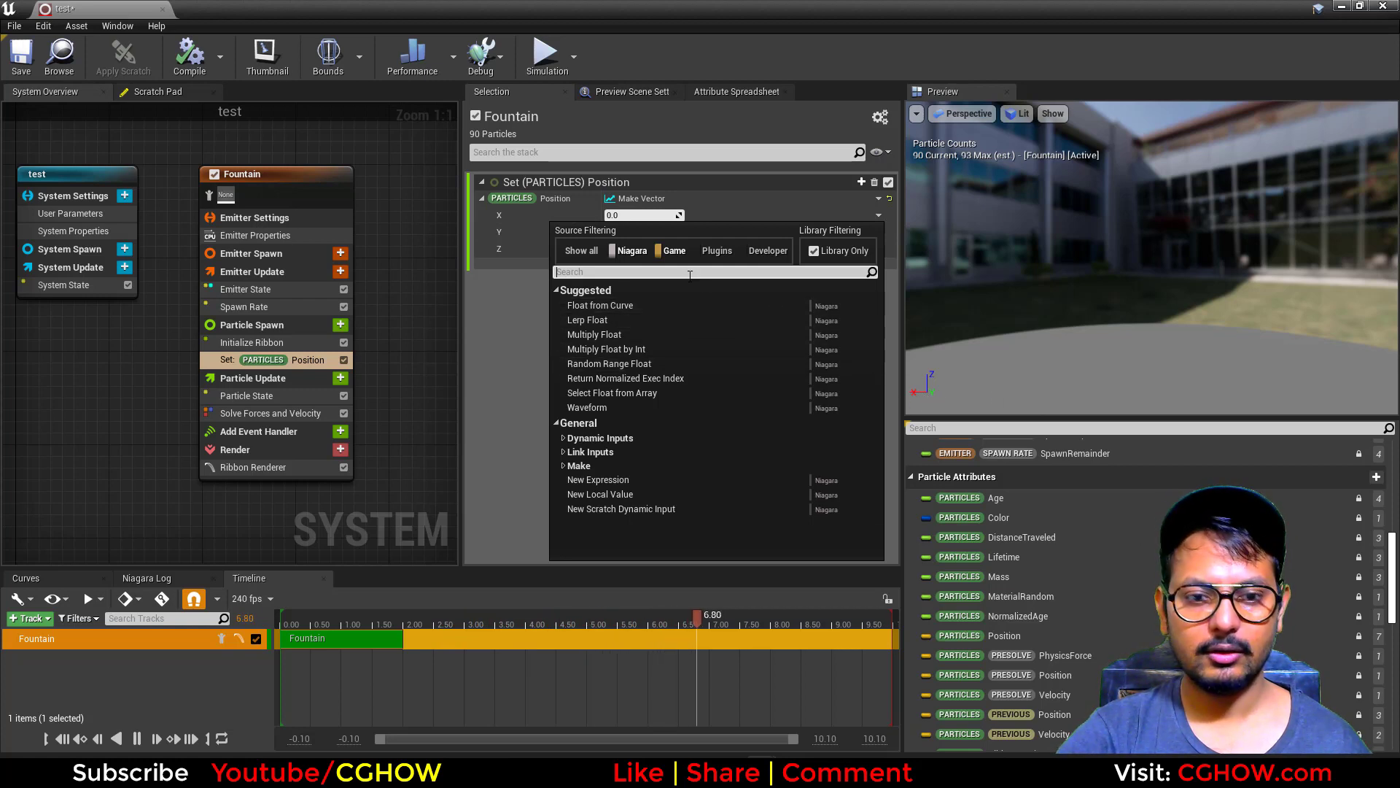
type("mul")
left_click(590, 309)
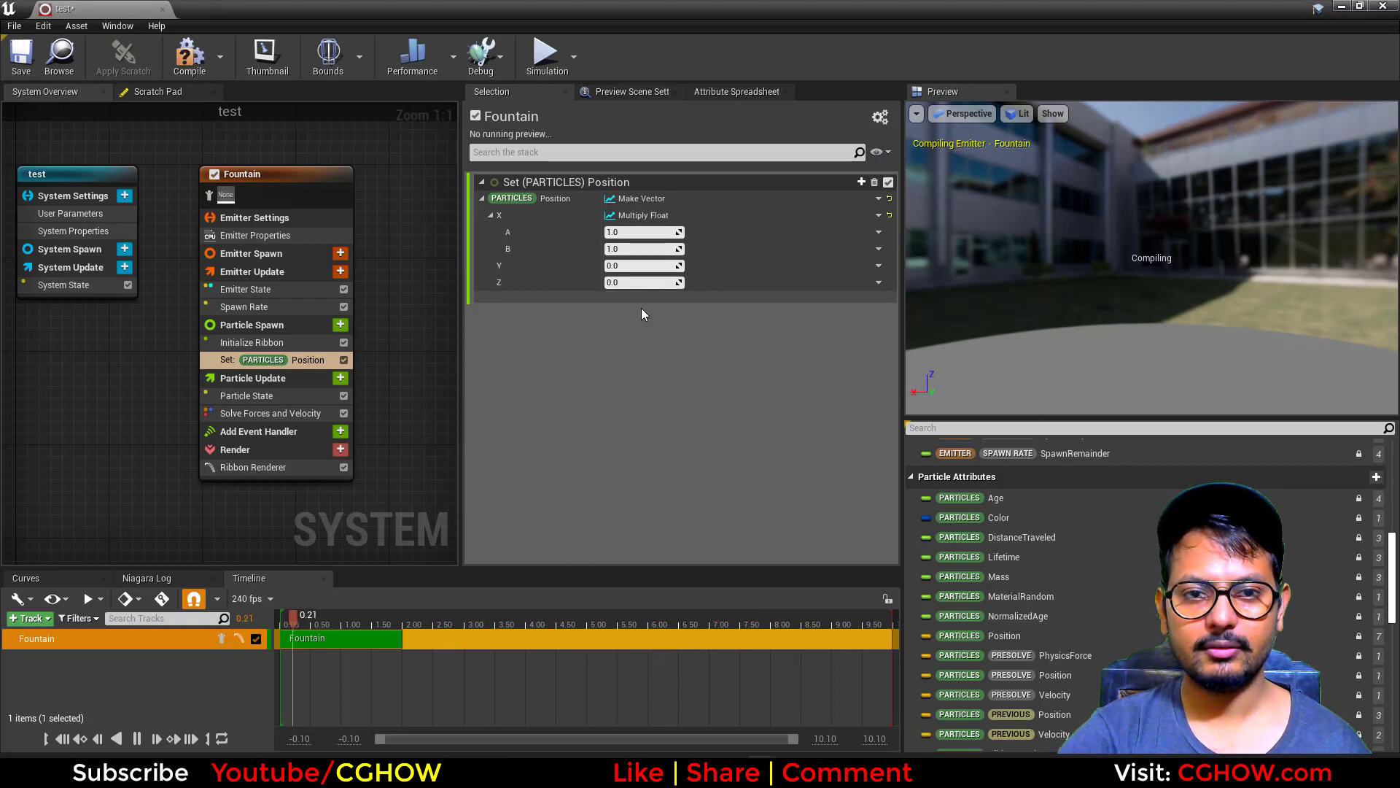
left_click(879, 249)
type("exe")
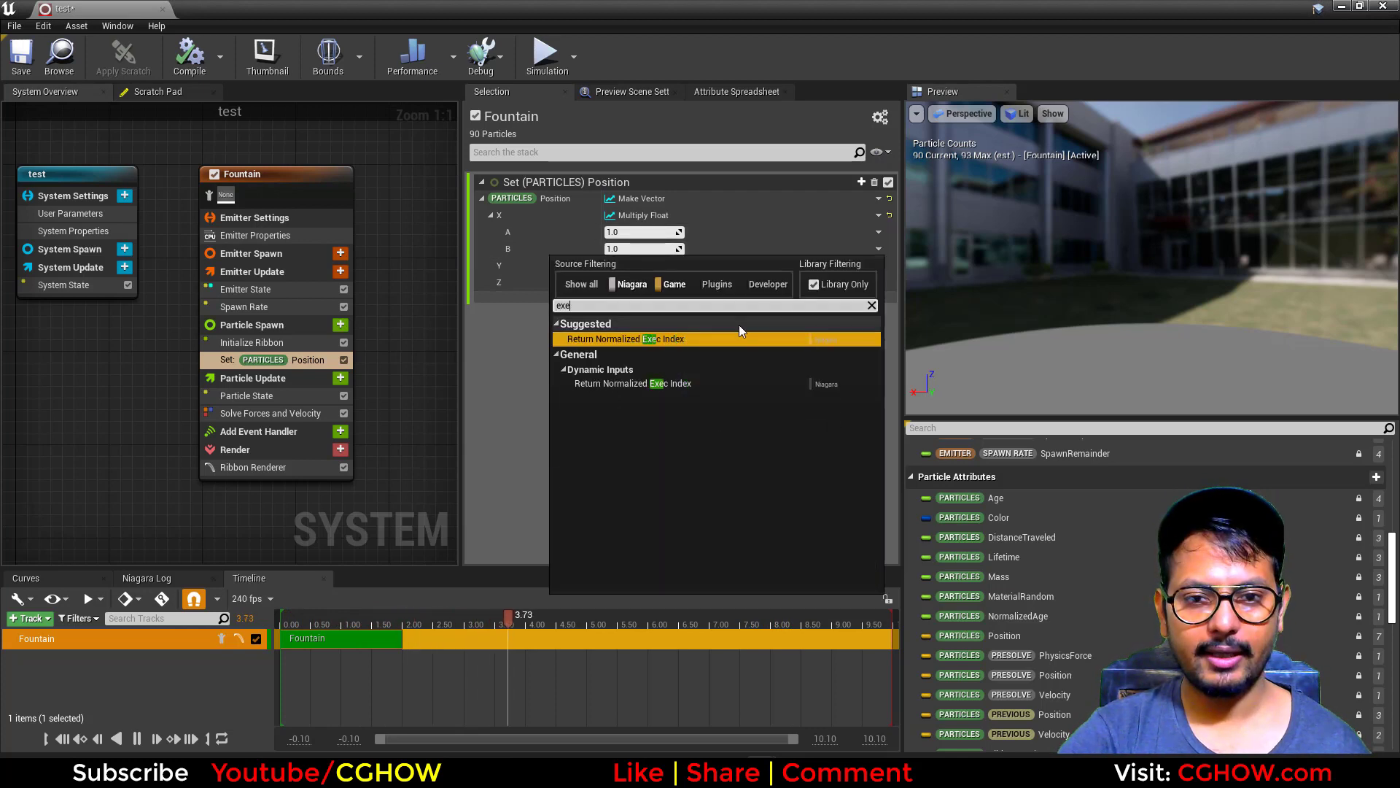
left_click(645, 342)
type("100")
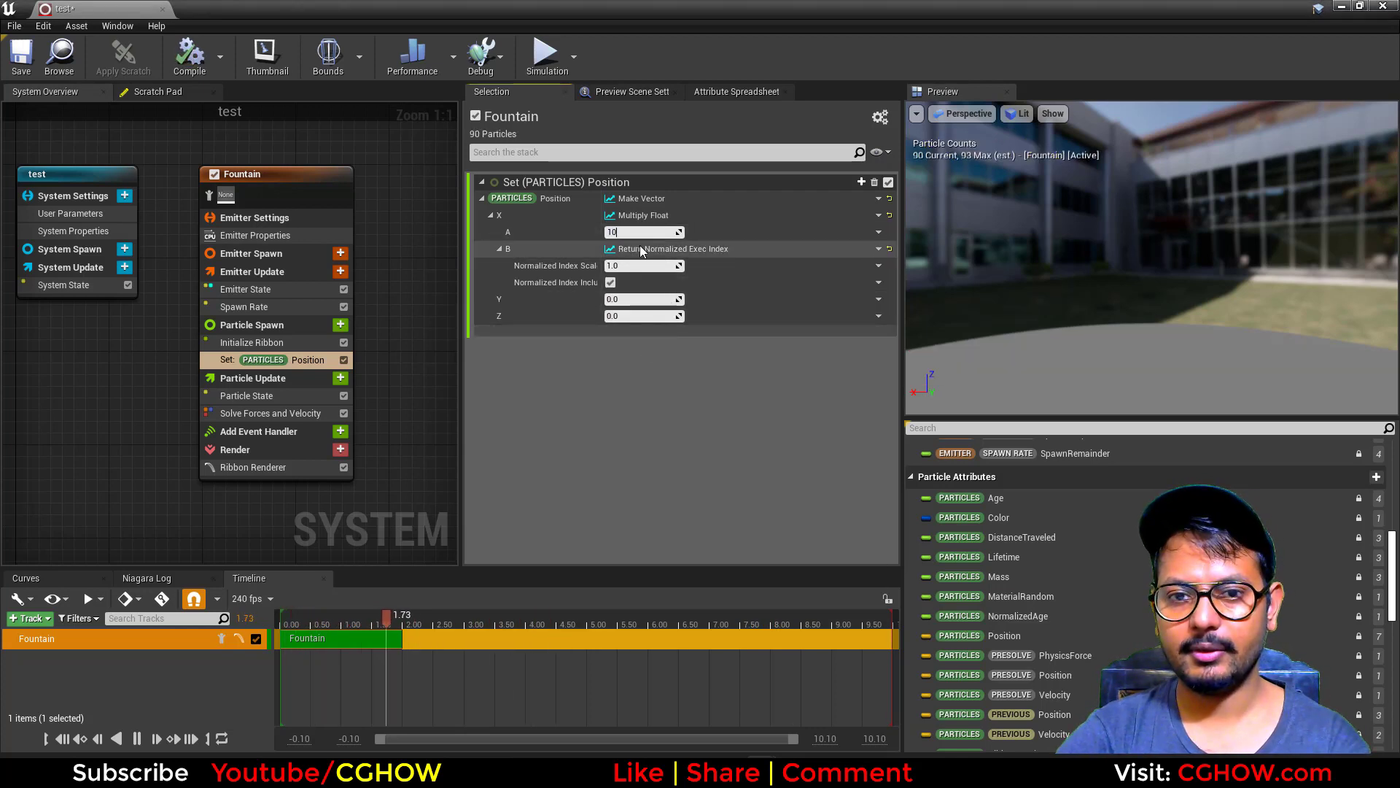
key("Return")
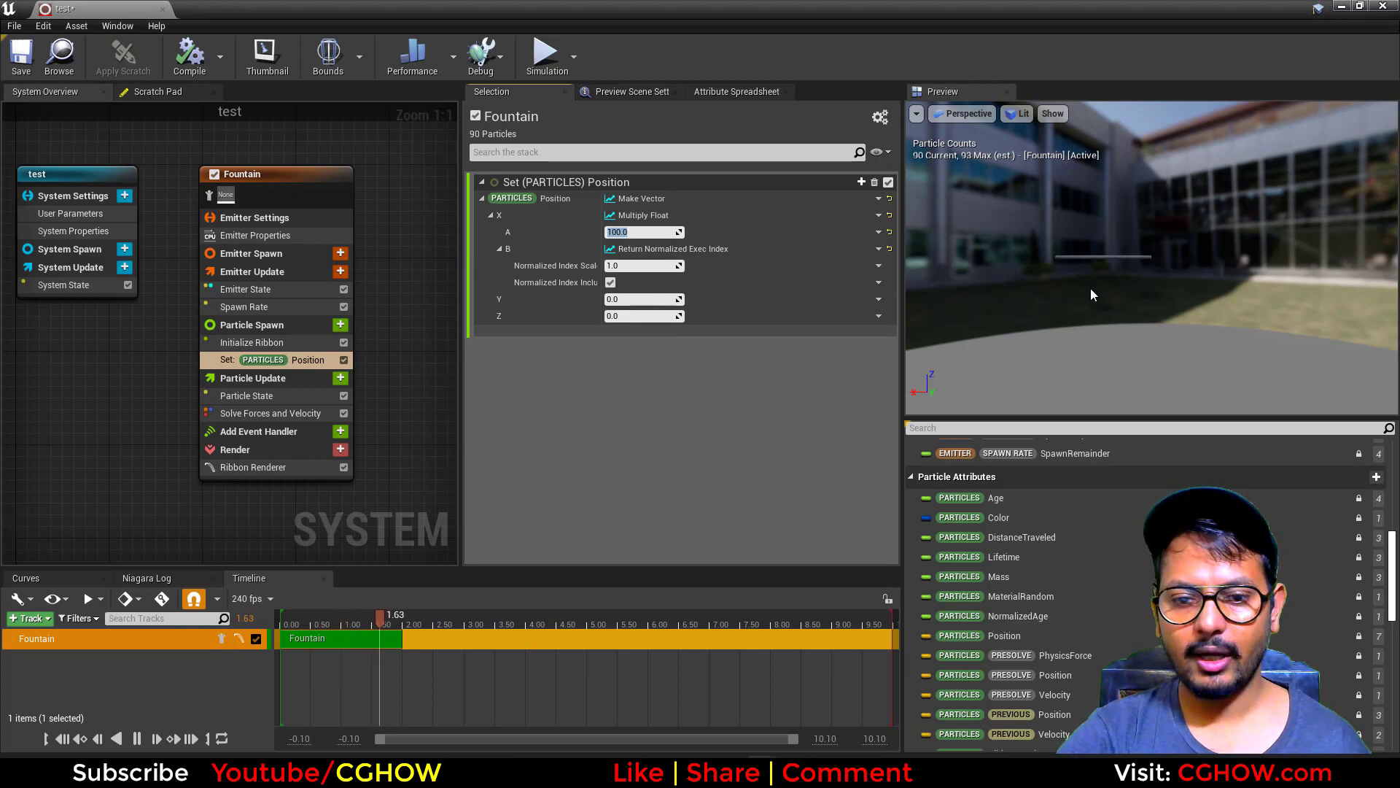
left_click_drag(1092, 294, 1092, 331)
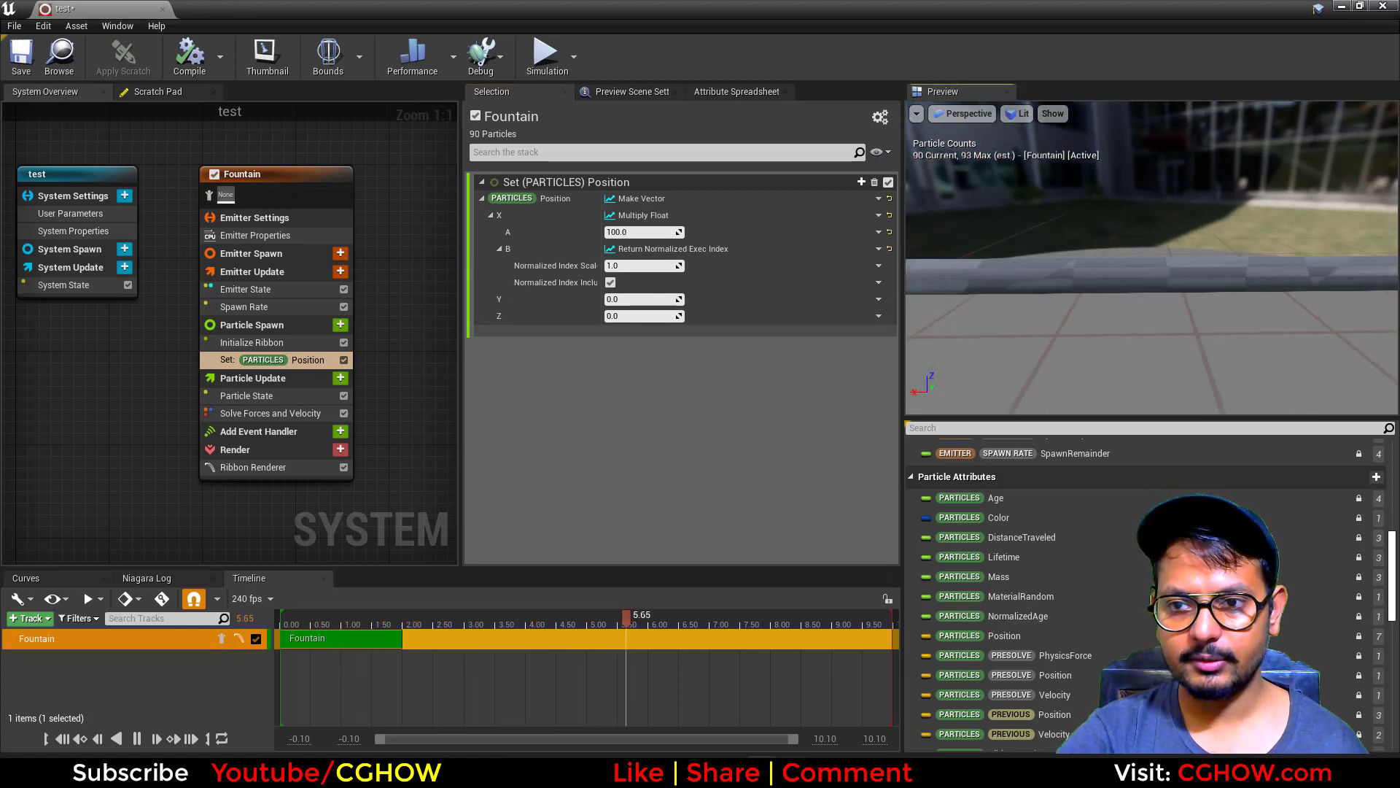
mouse_move(1103, 305)
left_mouse_down()
mouse_move(1049, 273)
mouse_move(1048, 287)
mouse_move(1123, 318)
mouse_move(1079, 312)
left_mouse_up()
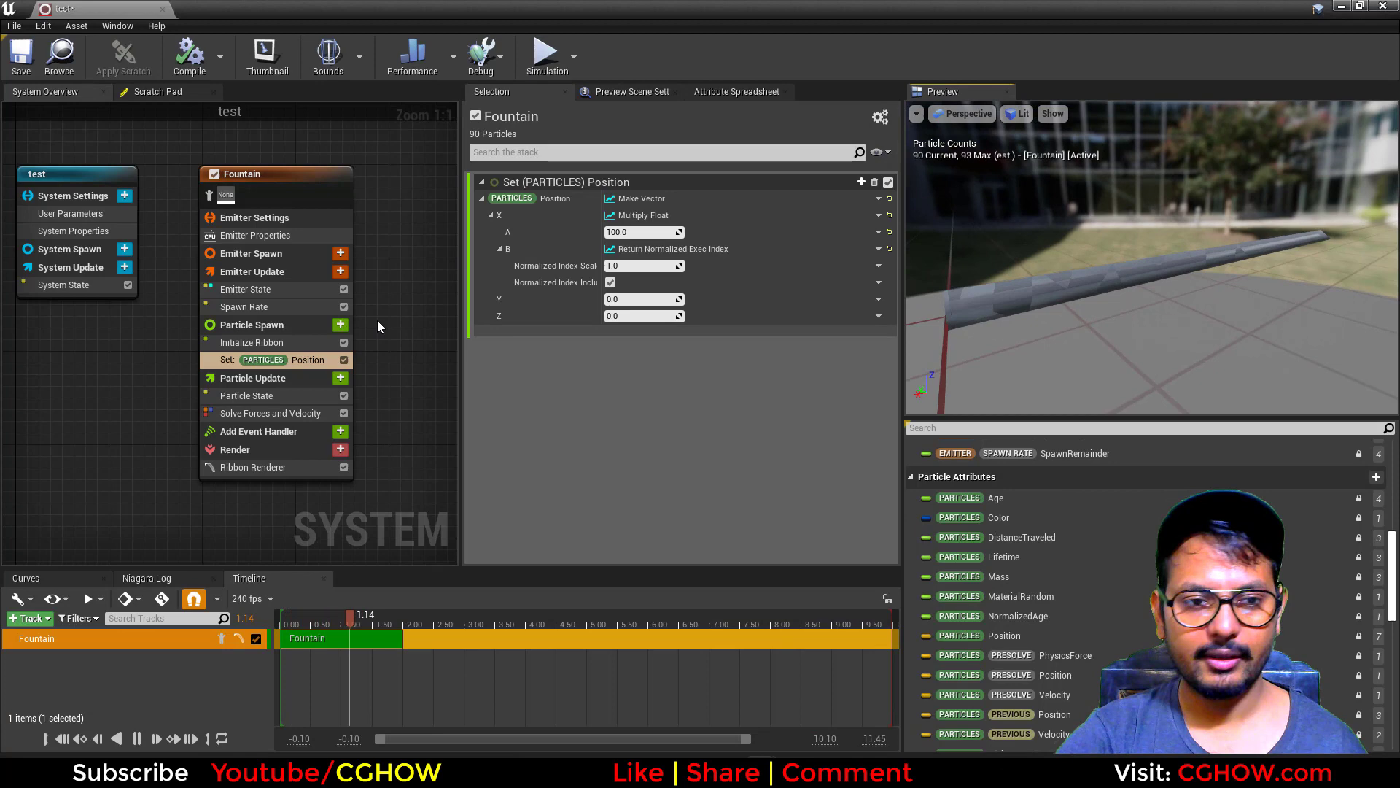
Replace the Spawn Rate module with Spawn Burst Instantaneous and set its Spawn Count to 100
left_click(281, 312)
left_click(341, 271)
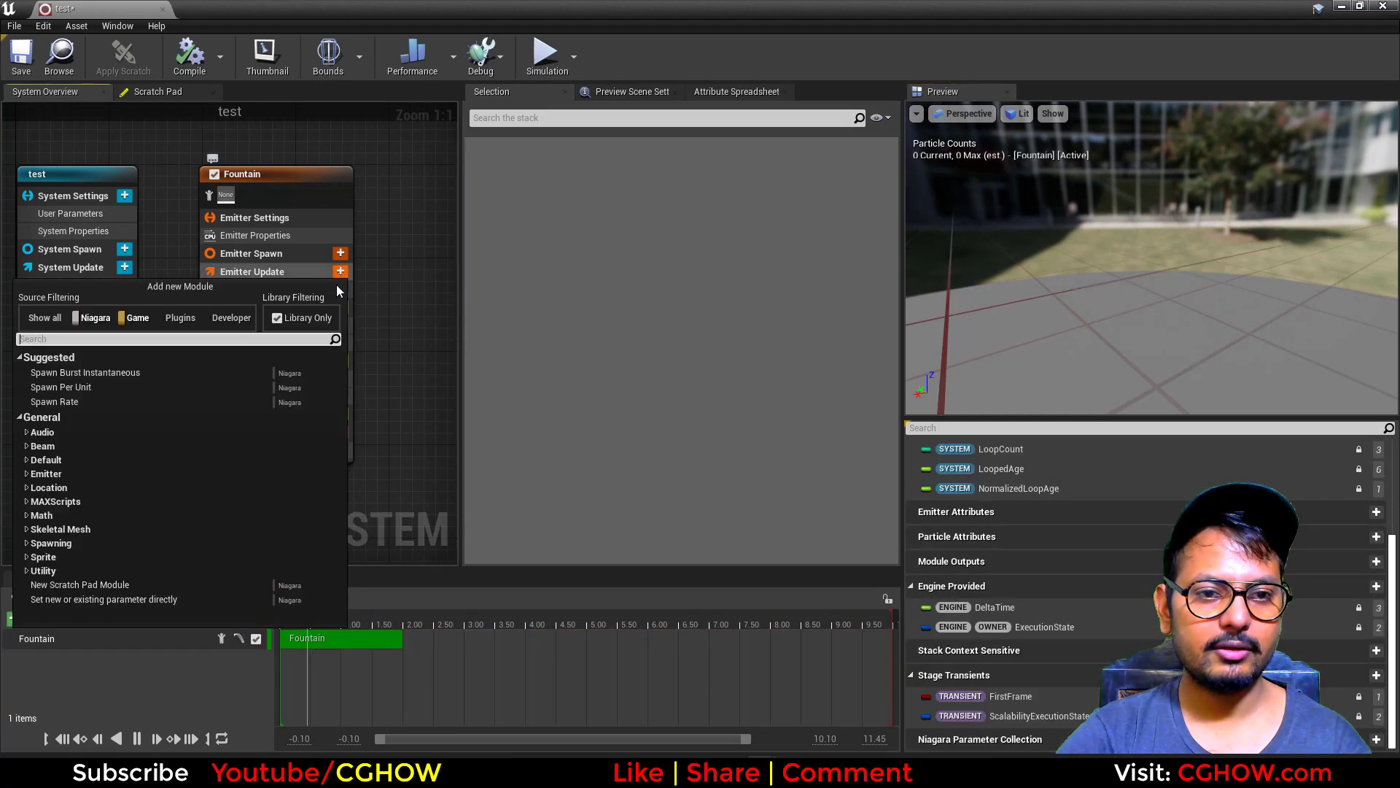
left_click(45, 377)
left_click(621, 199)
type("100")
key("Return")
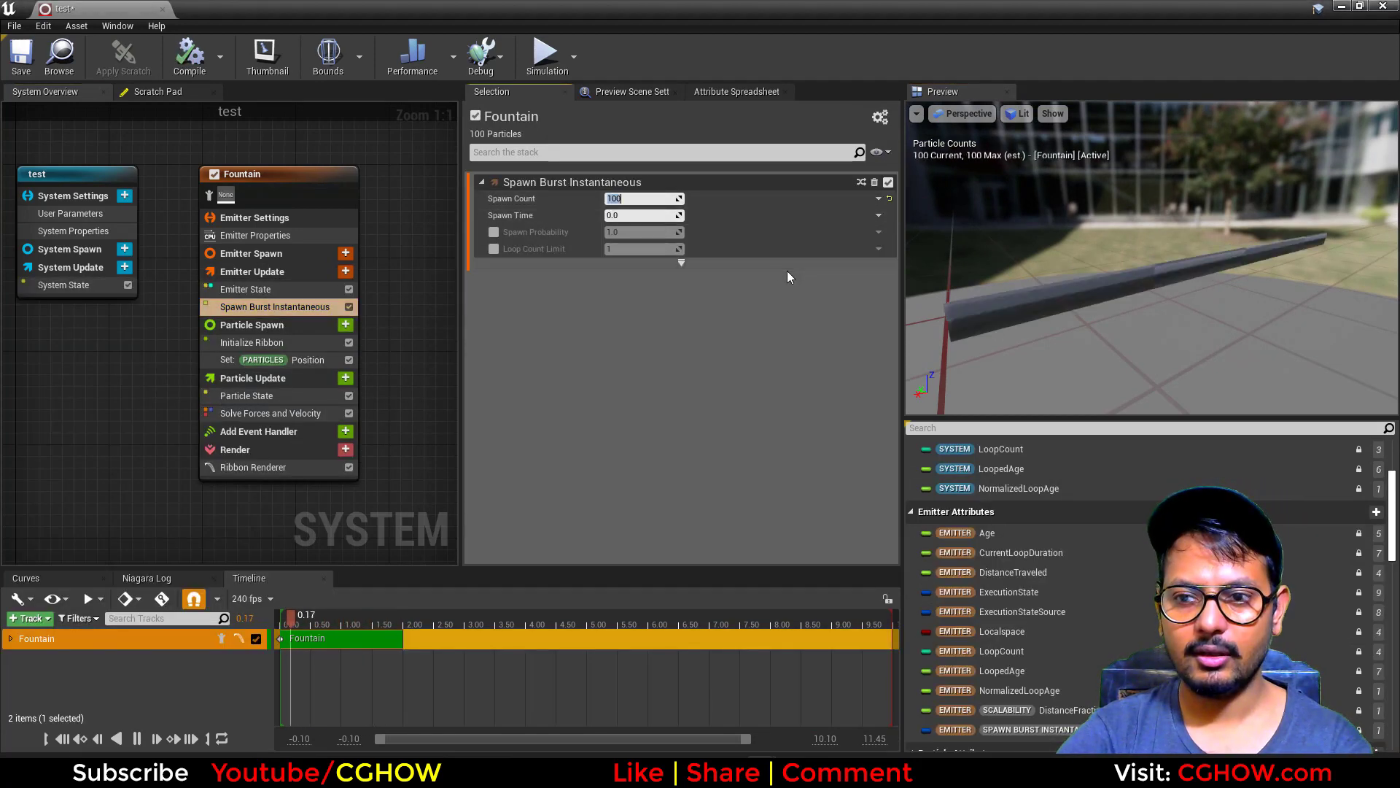
Set the Loop Behavior in the Emitter State module to Once
left_click(246, 289)
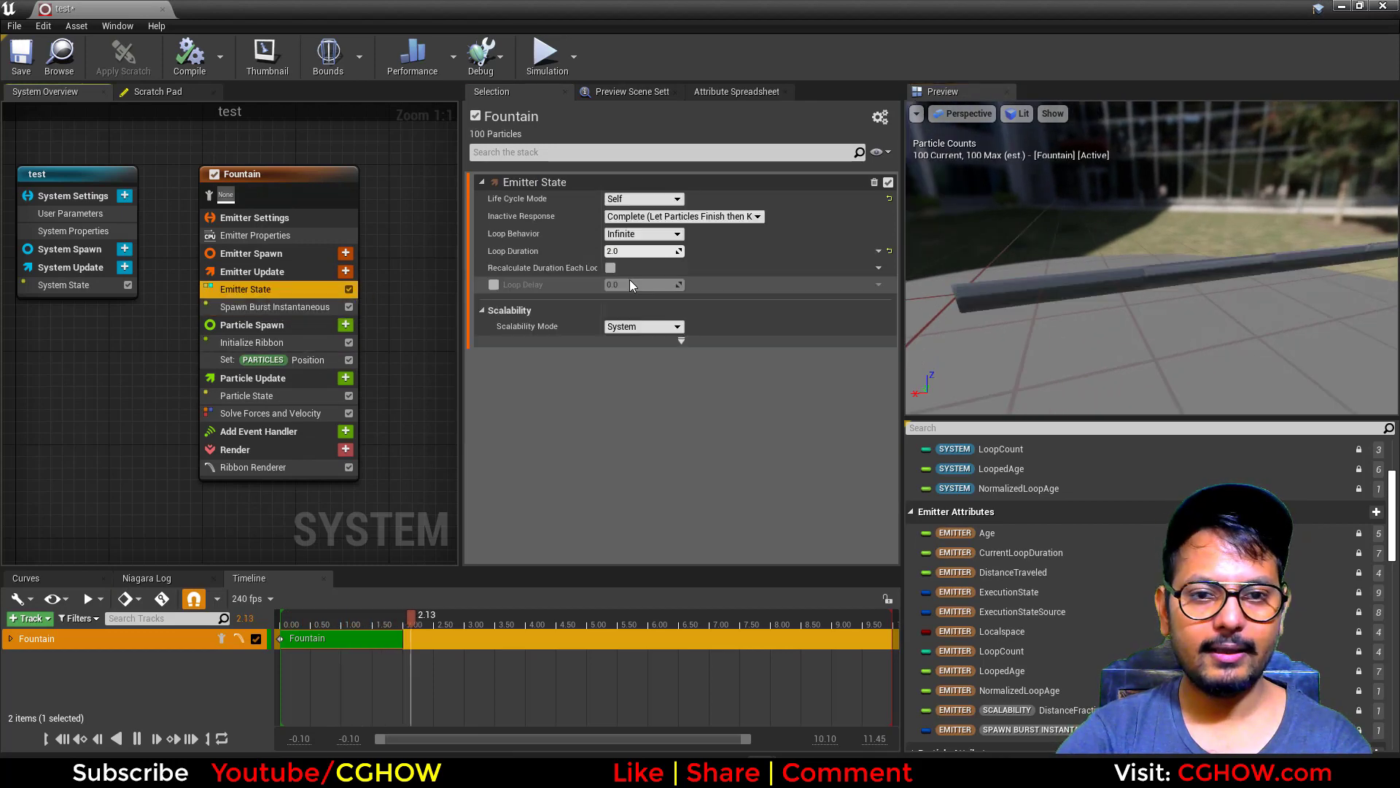
left_click(627, 234)
left_click(624, 246)
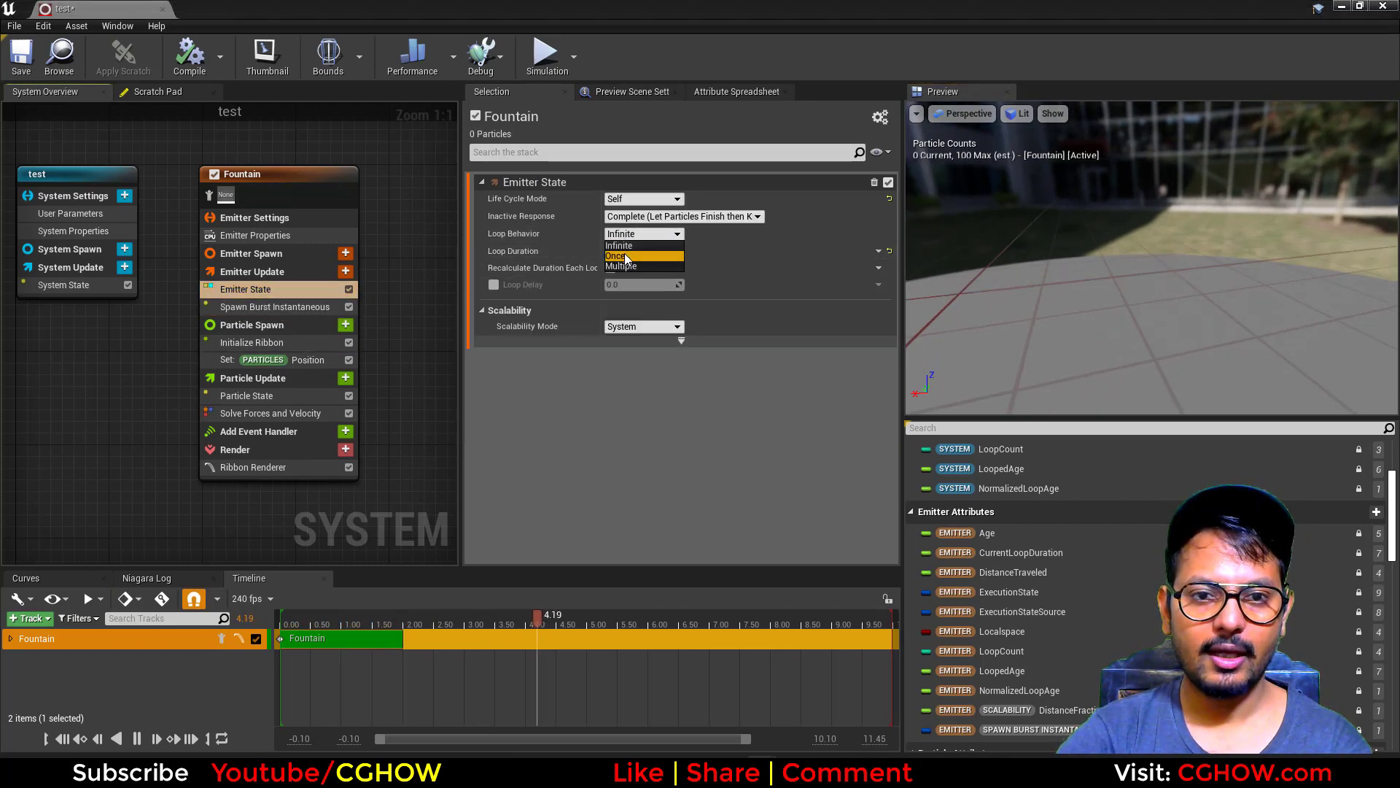
Disable Kill Particles When Lifetime Has Elapsed in the Particle State module and inspect the ribbon in the preview
left_click(256, 395)
left_click(611, 199)
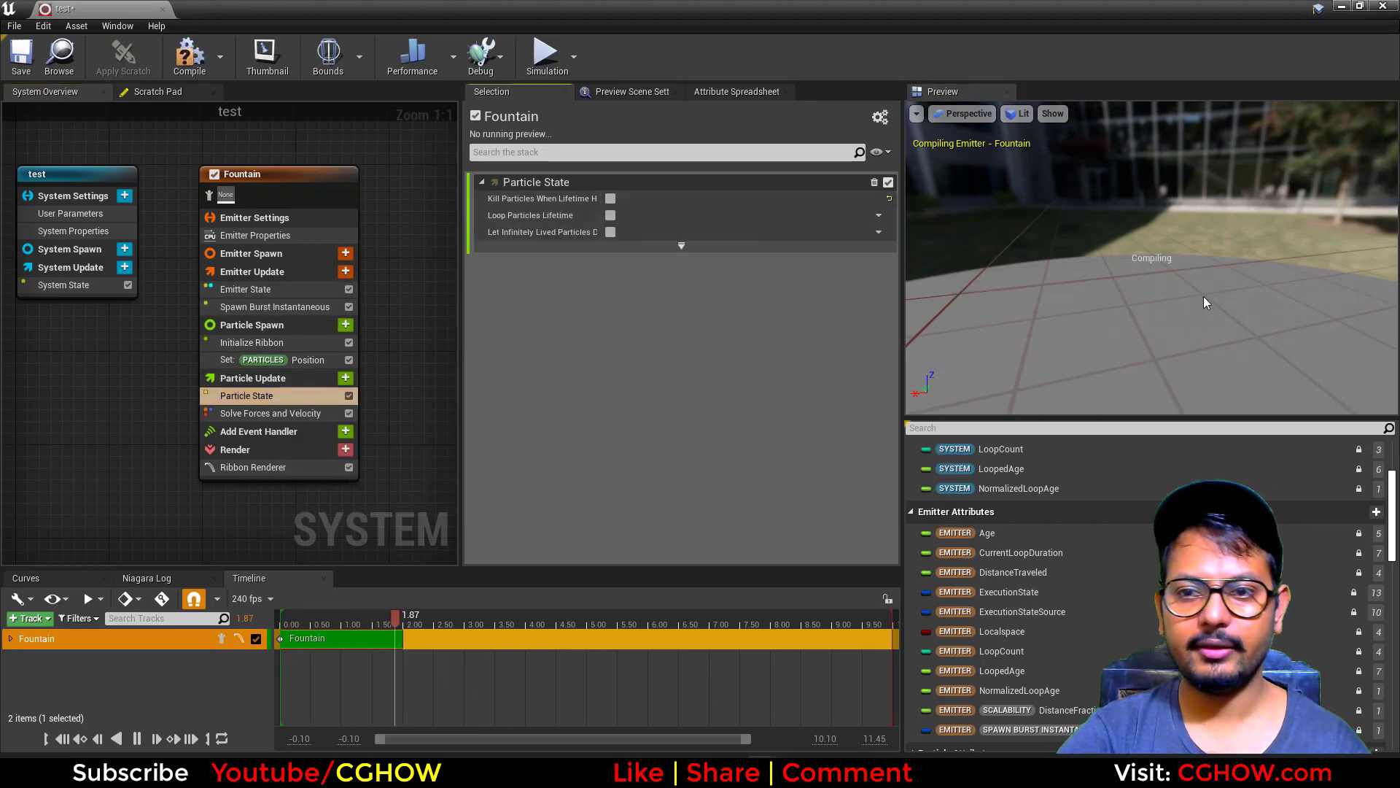
left_click_drag(1186, 346, 1043, 348)
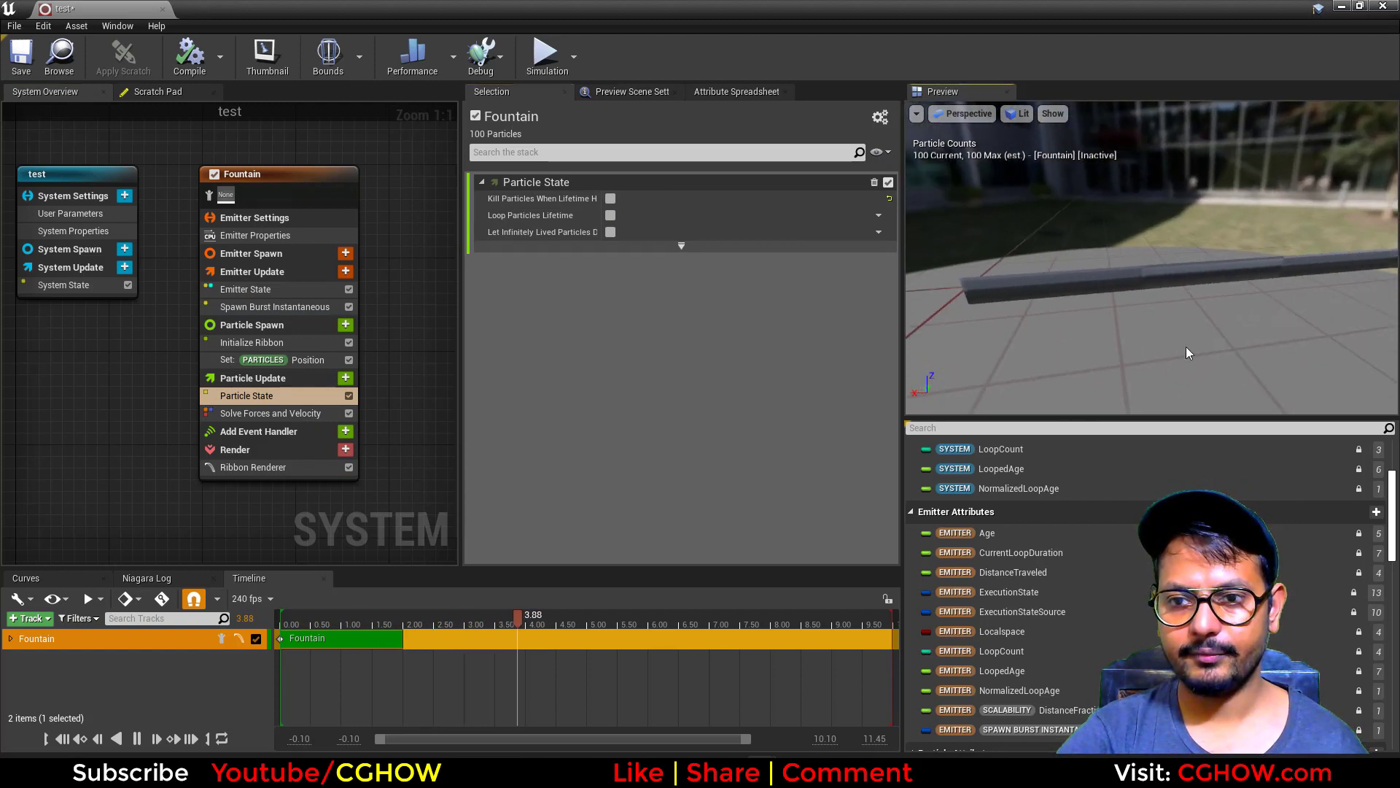
left_click_drag(1191, 353, 1248, 355)
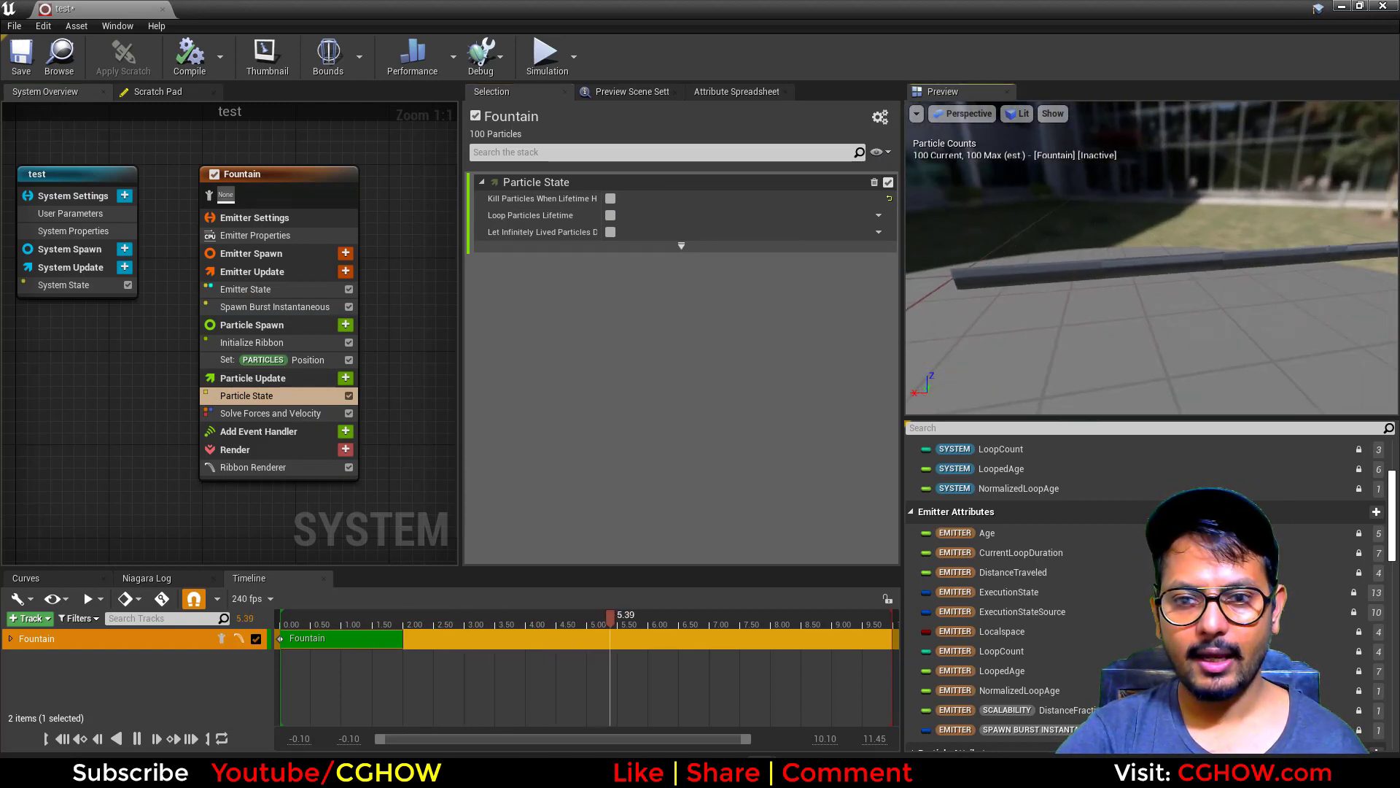
Set the Ribbon Twist Mode in Initialize Ribbon to Direct Set and drive Ribbon Twist with Multiply Float
left_click(248, 343)
left_click(639, 425)
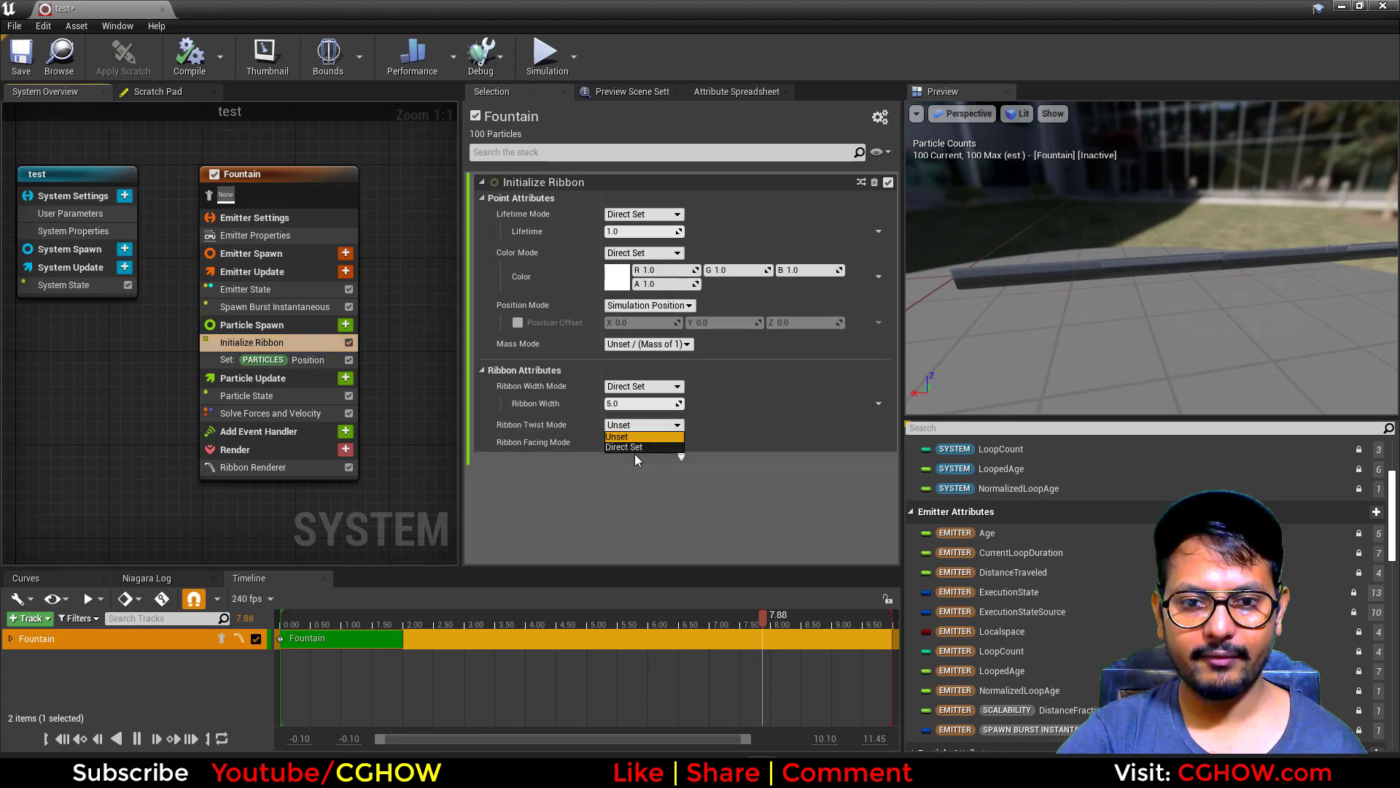
left_click(633, 448)
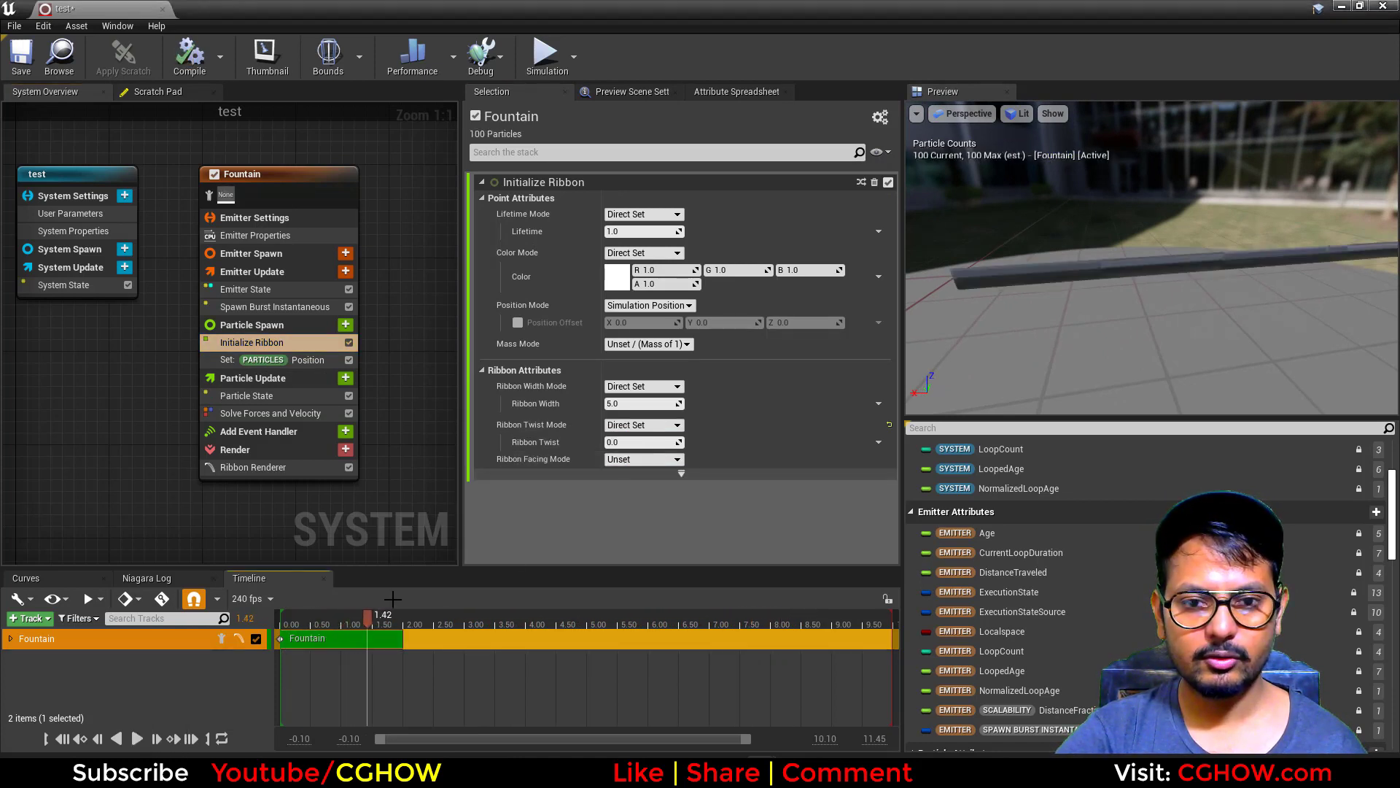
left_click_drag(640, 442, 719, 445)
left_click(879, 442)
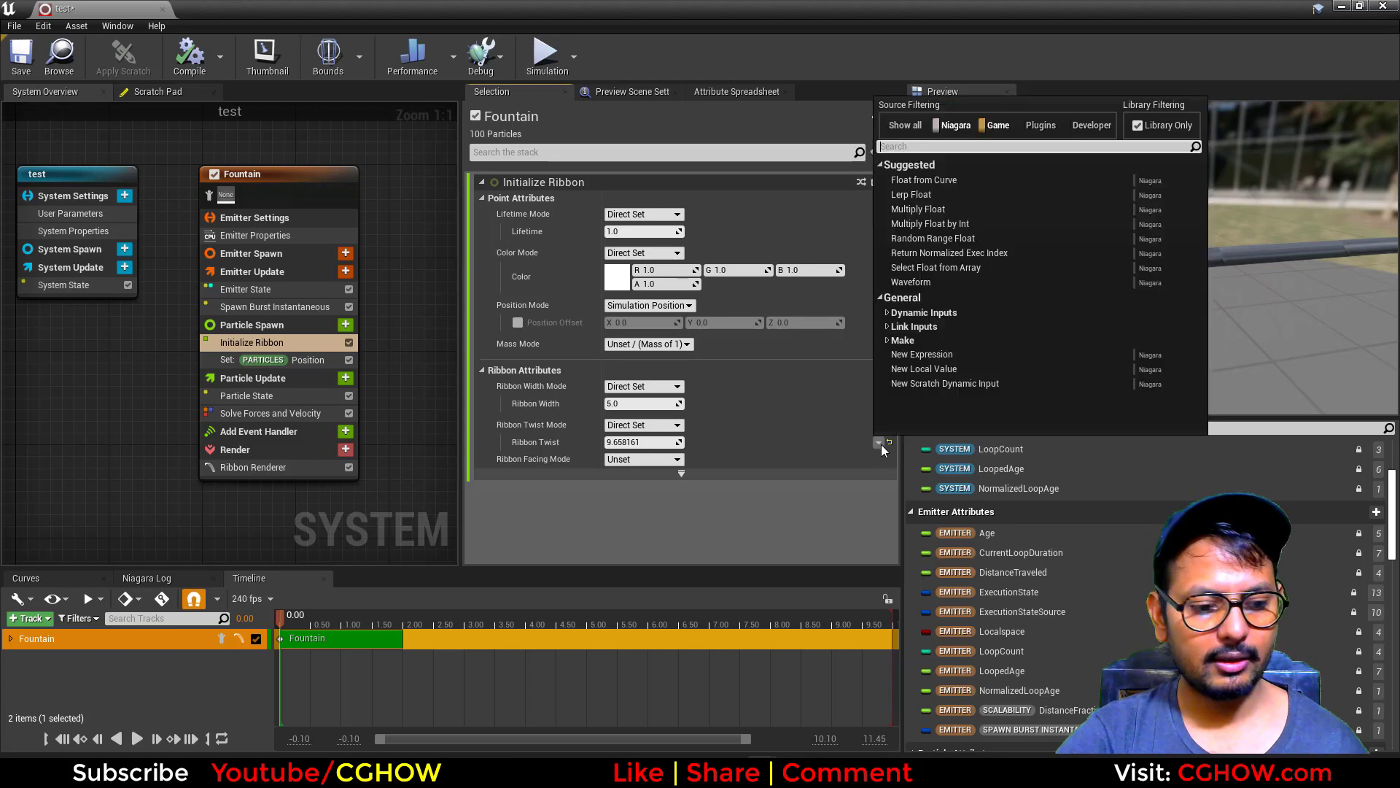
type("mul")
left_click(934, 181)
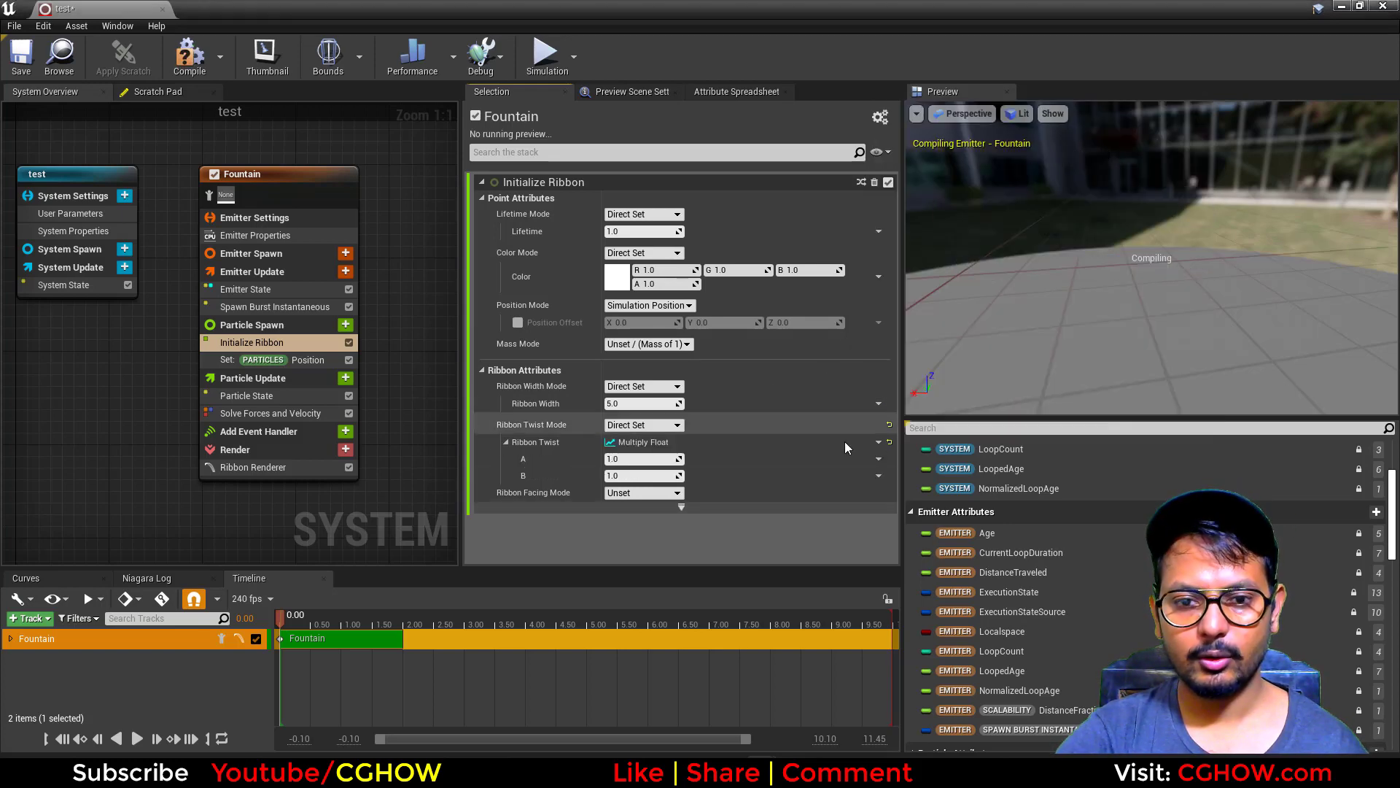
Drive multiplier A of Ribbon Twist with Return Normalized Exec Index and set its Normalized Index Scale to 20
left_click(877, 459)
type("exe")
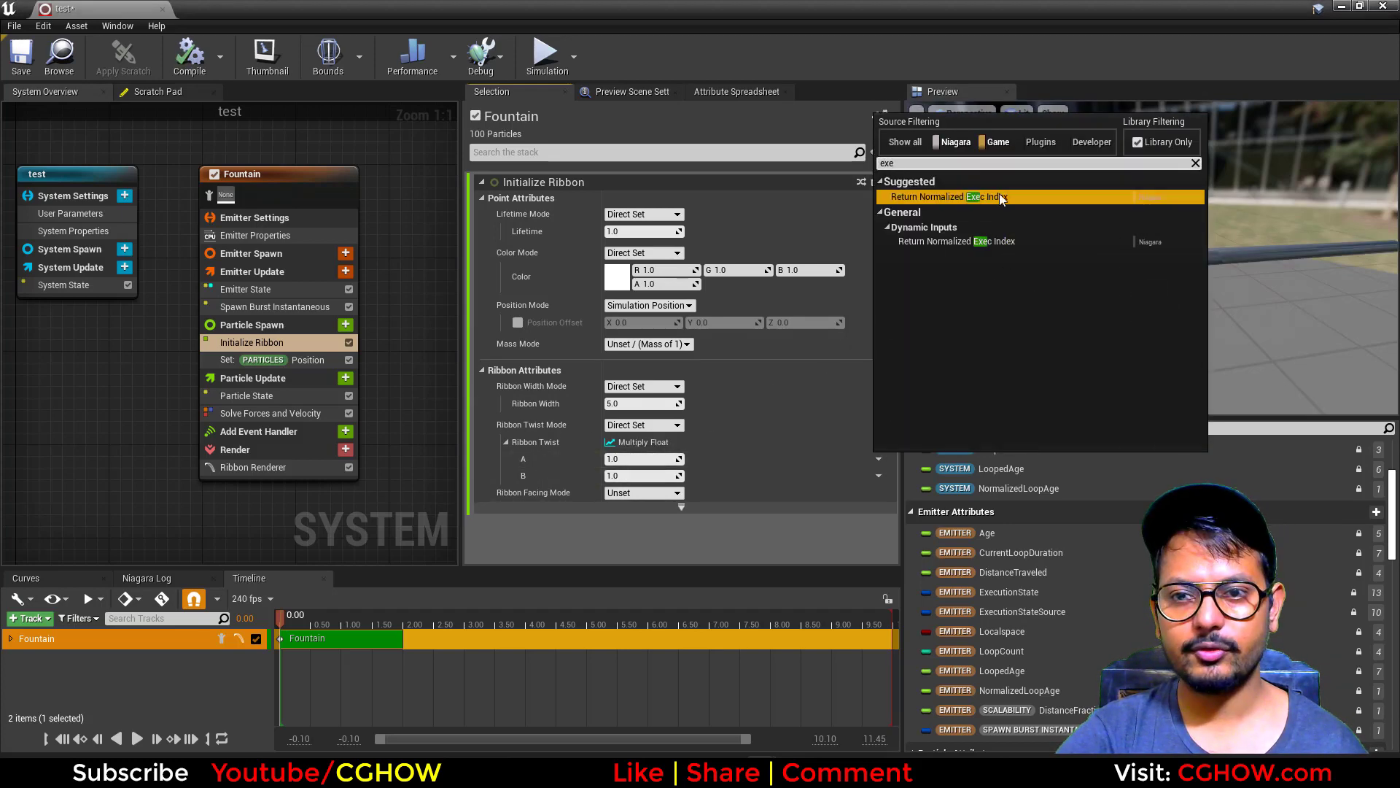
left_click(984, 195)
left_click(621, 476)
type("20")
key("Return")
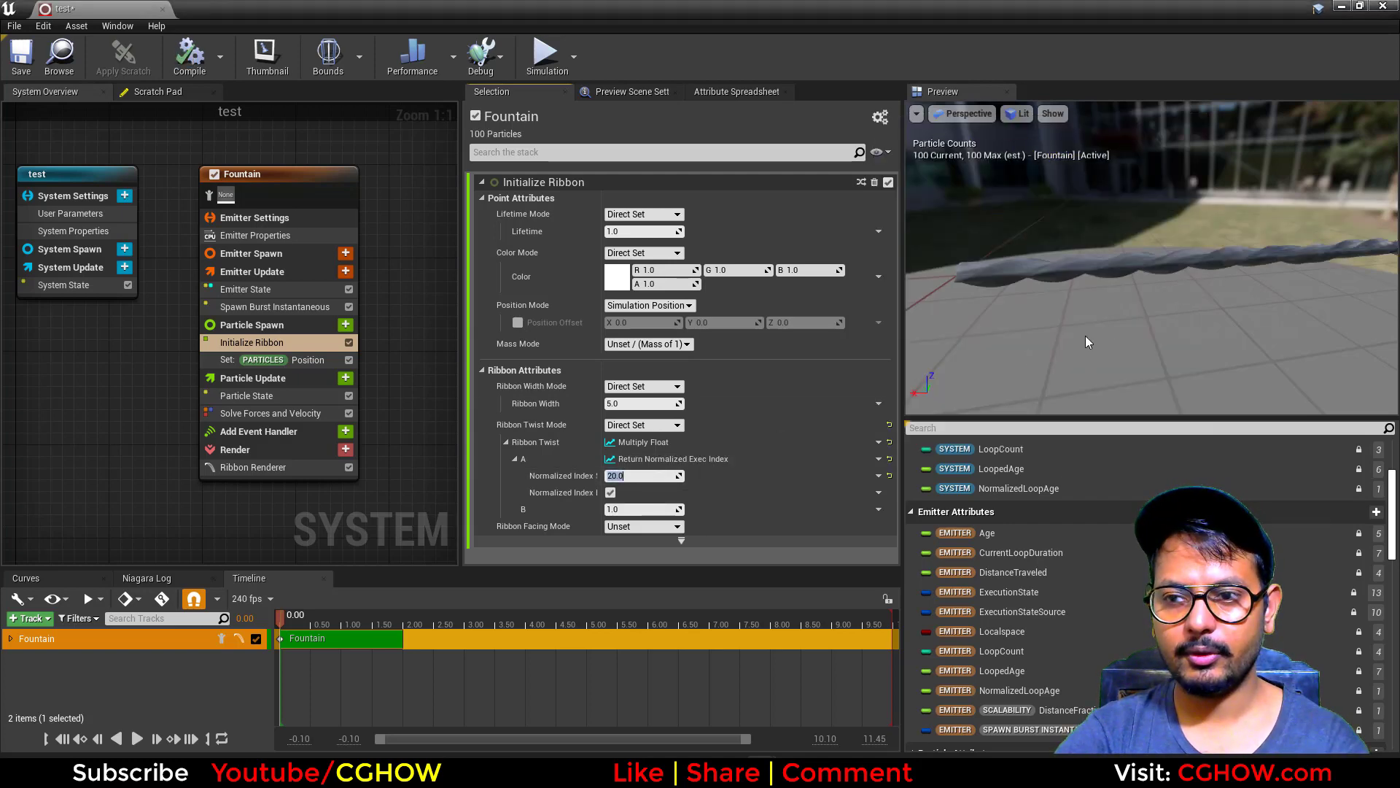
left_click_drag(1149, 322, 1060, 326)
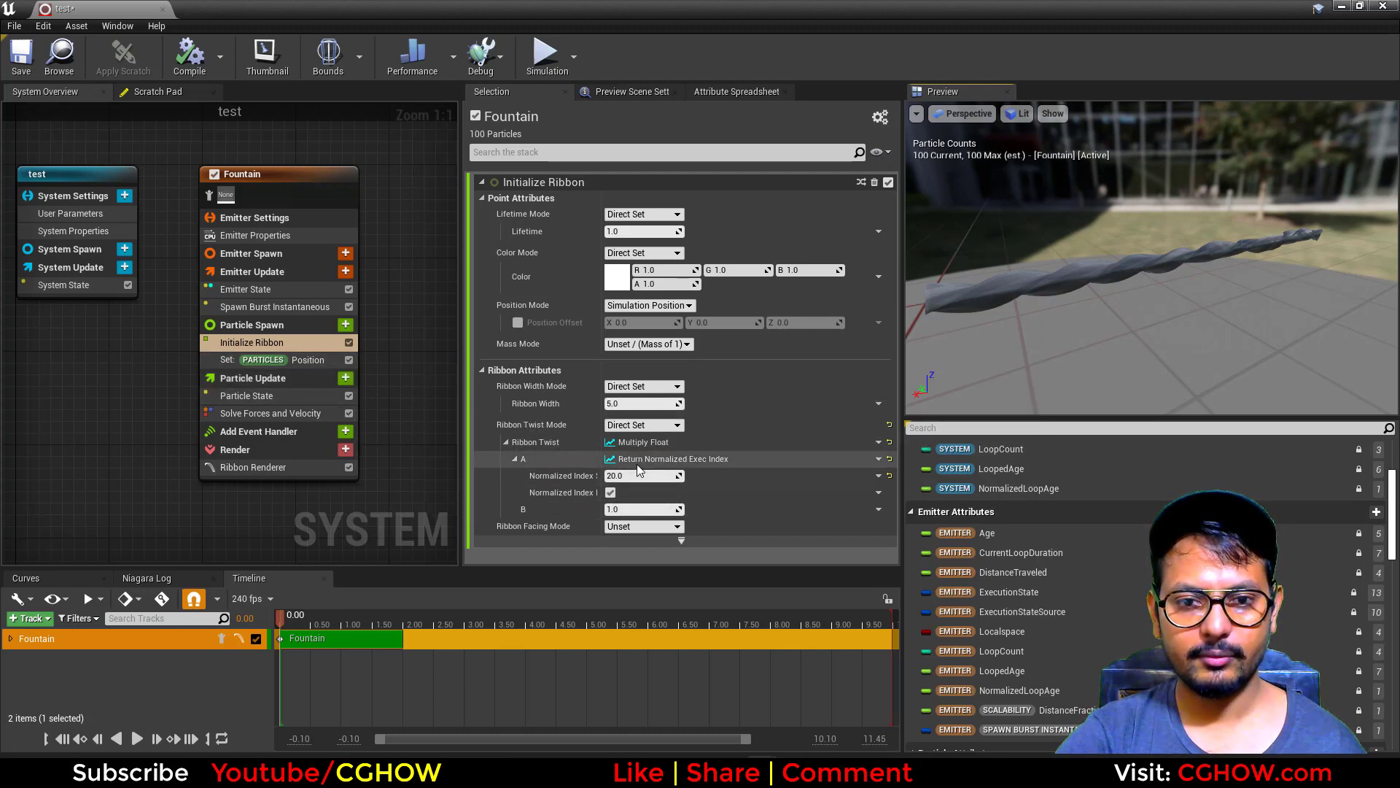
Increase the Ribbon Width in Initialize Ribbon to about 20 and inspect the twisted tube in the preview
left_click_drag(635, 403, 678, 403)
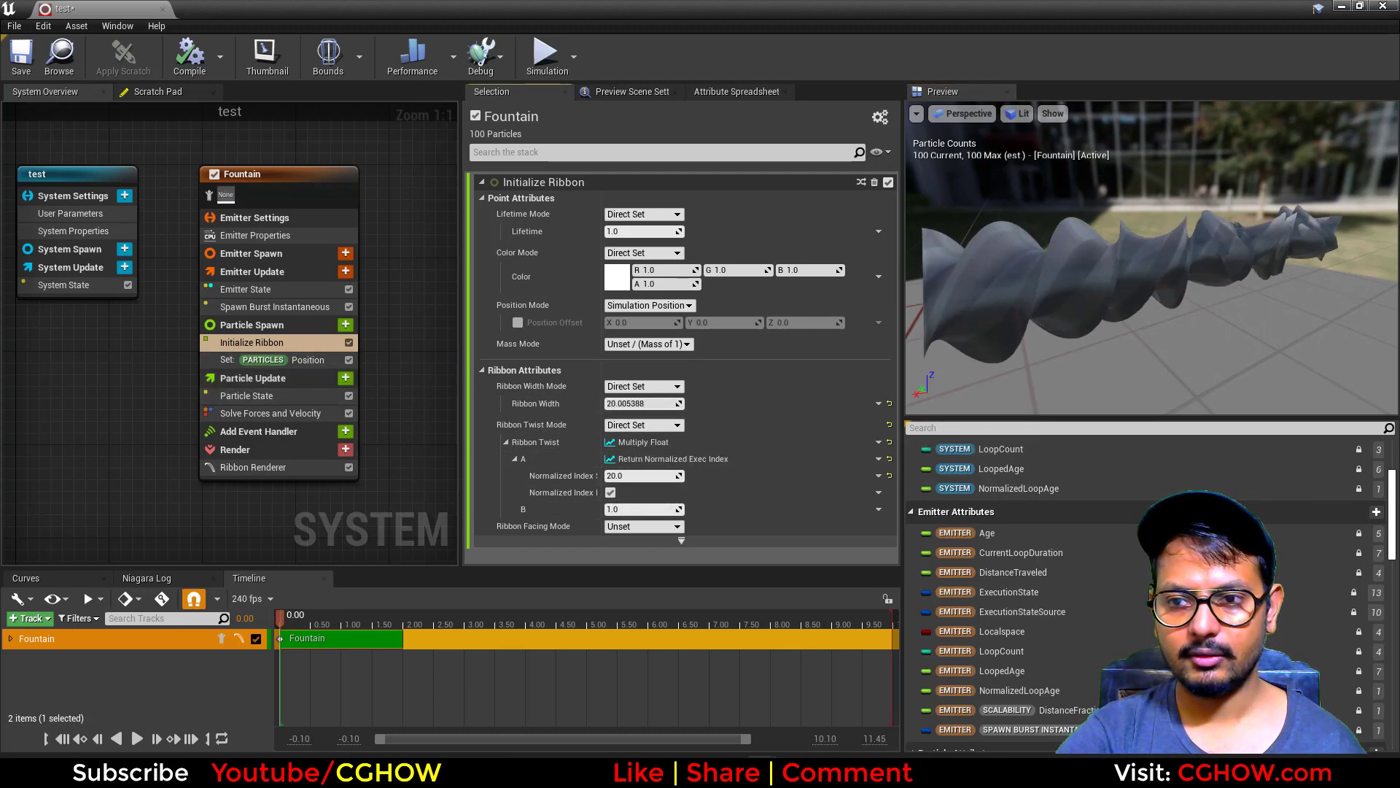
left_click_drag(1242, 330, 1192, 334)
scroll(1239, 328, "down", 5)
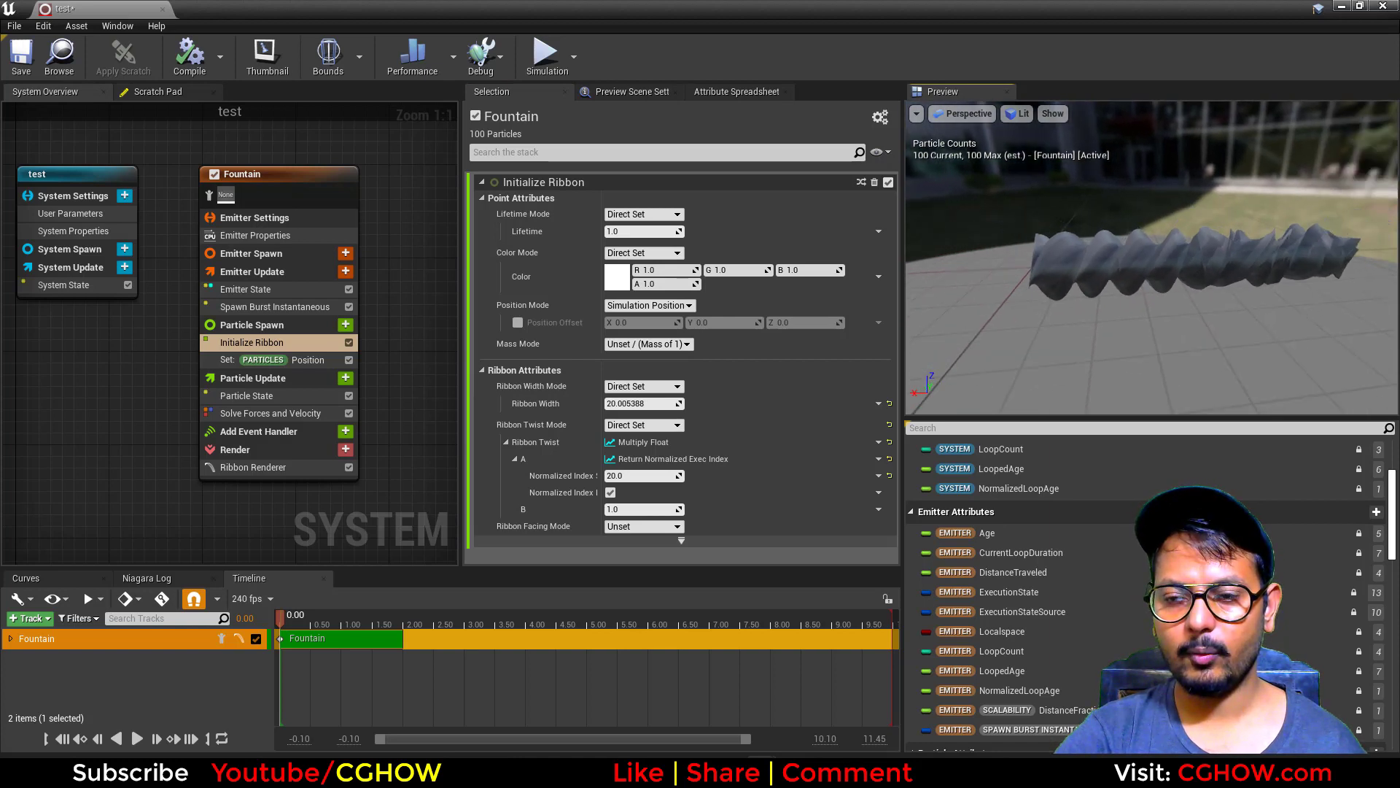
left_click_drag(1118, 289, 1057, 273)
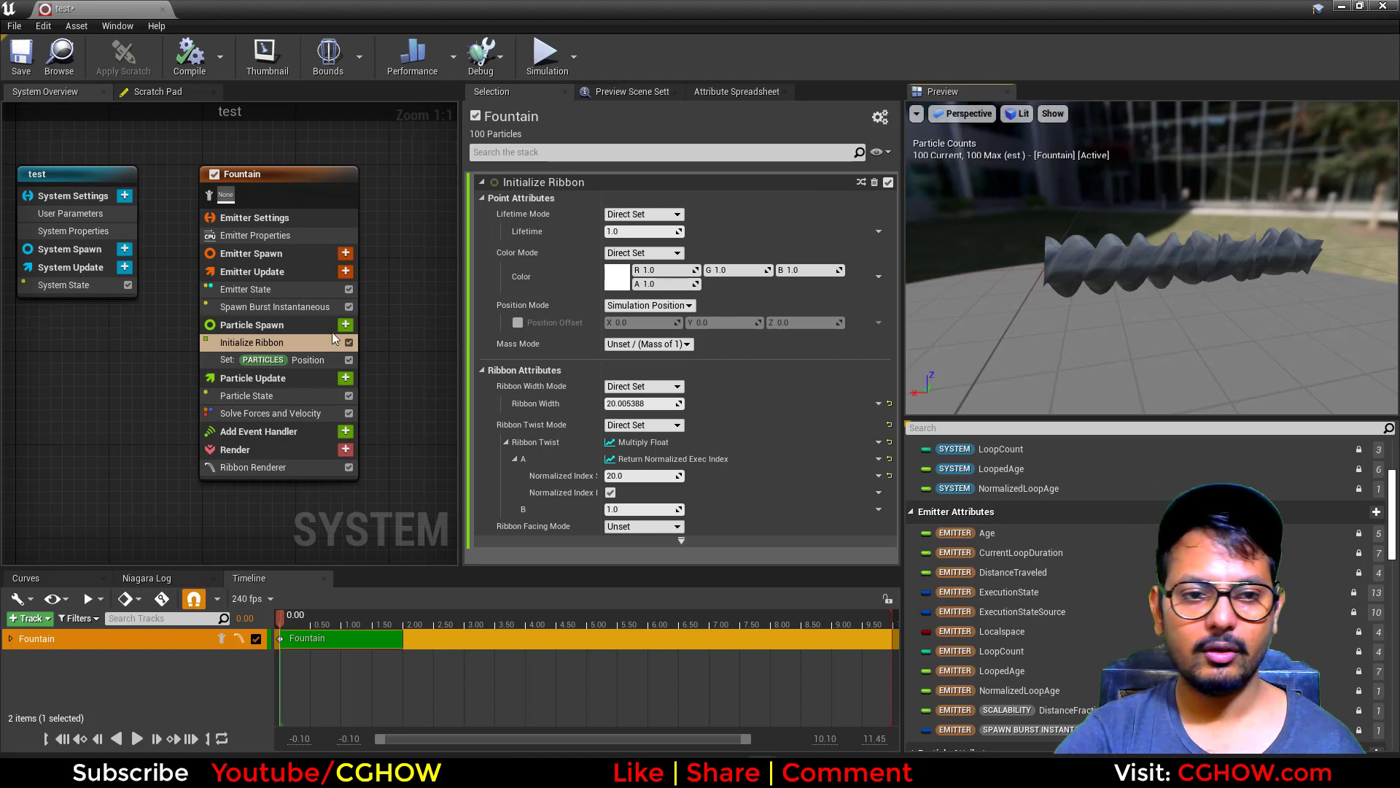
Drive the Z component of the Set Particles Position vector with Float from Curve
left_click(304, 359)
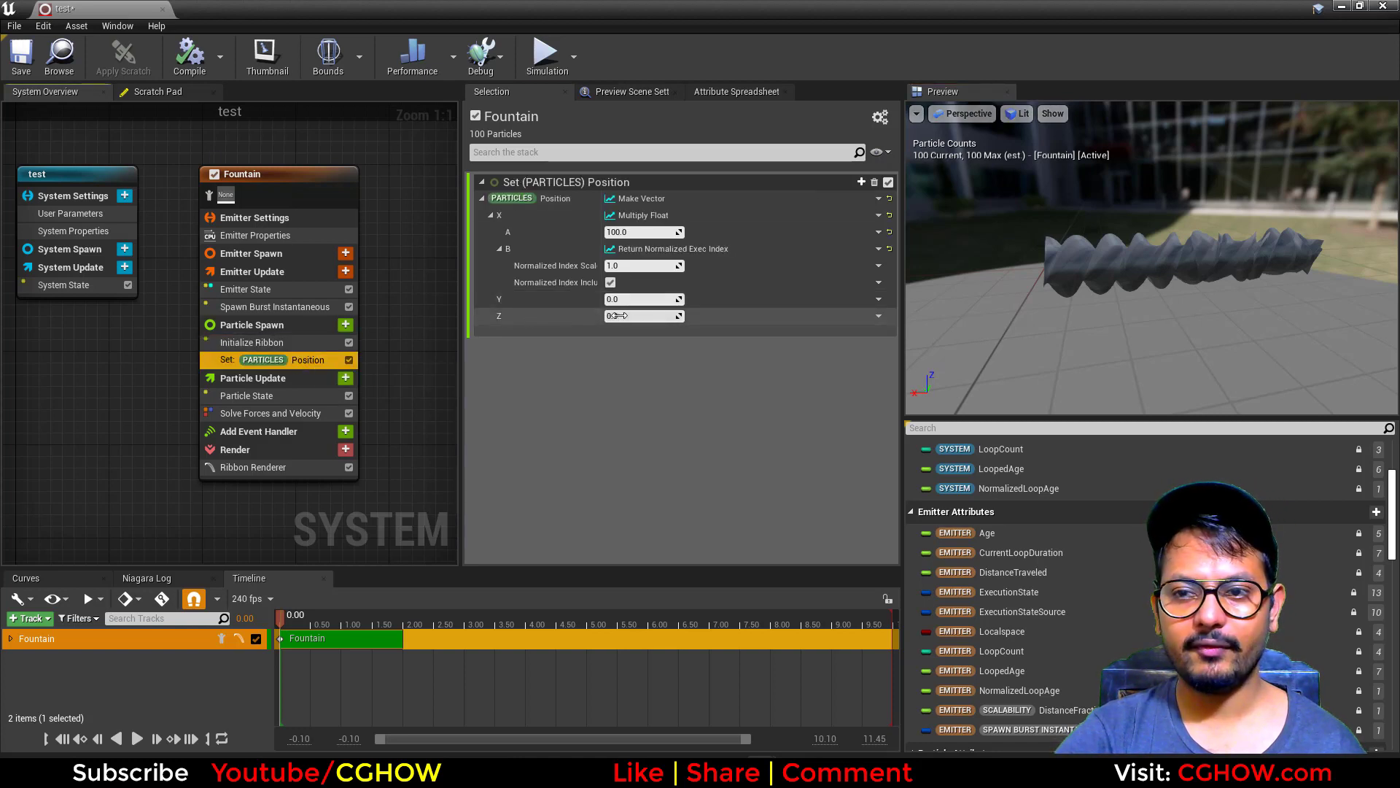
mouse_move(642, 316)
left_mouse_down()
mouse_move(613, 316)
mouse_move(642, 315)
left_mouse_up()
left_click(878, 316)
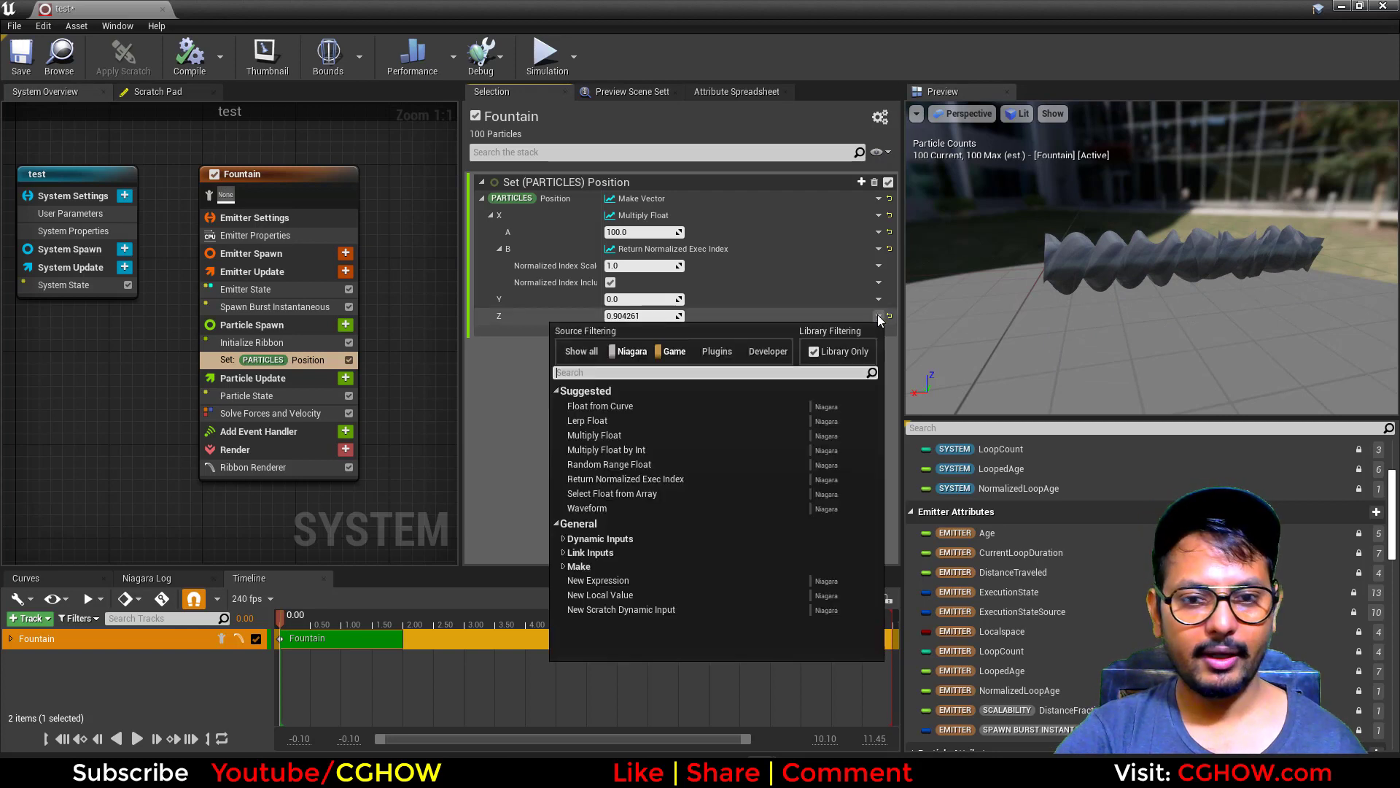
type("cur")
left_click(617, 407)
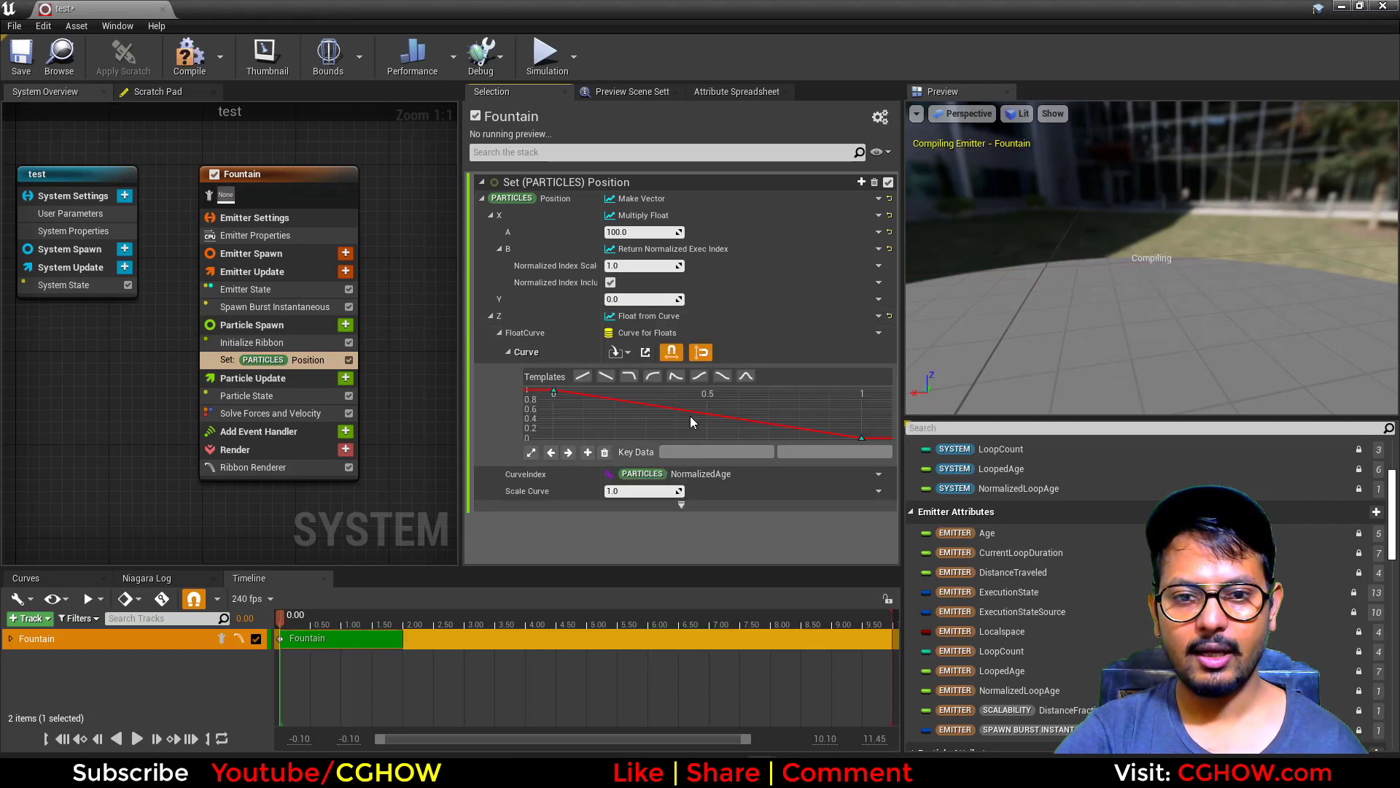
Index the Z position curve with Return Normalized Exec Index and raise its last key's value to about 16.8
left_click(861, 437)
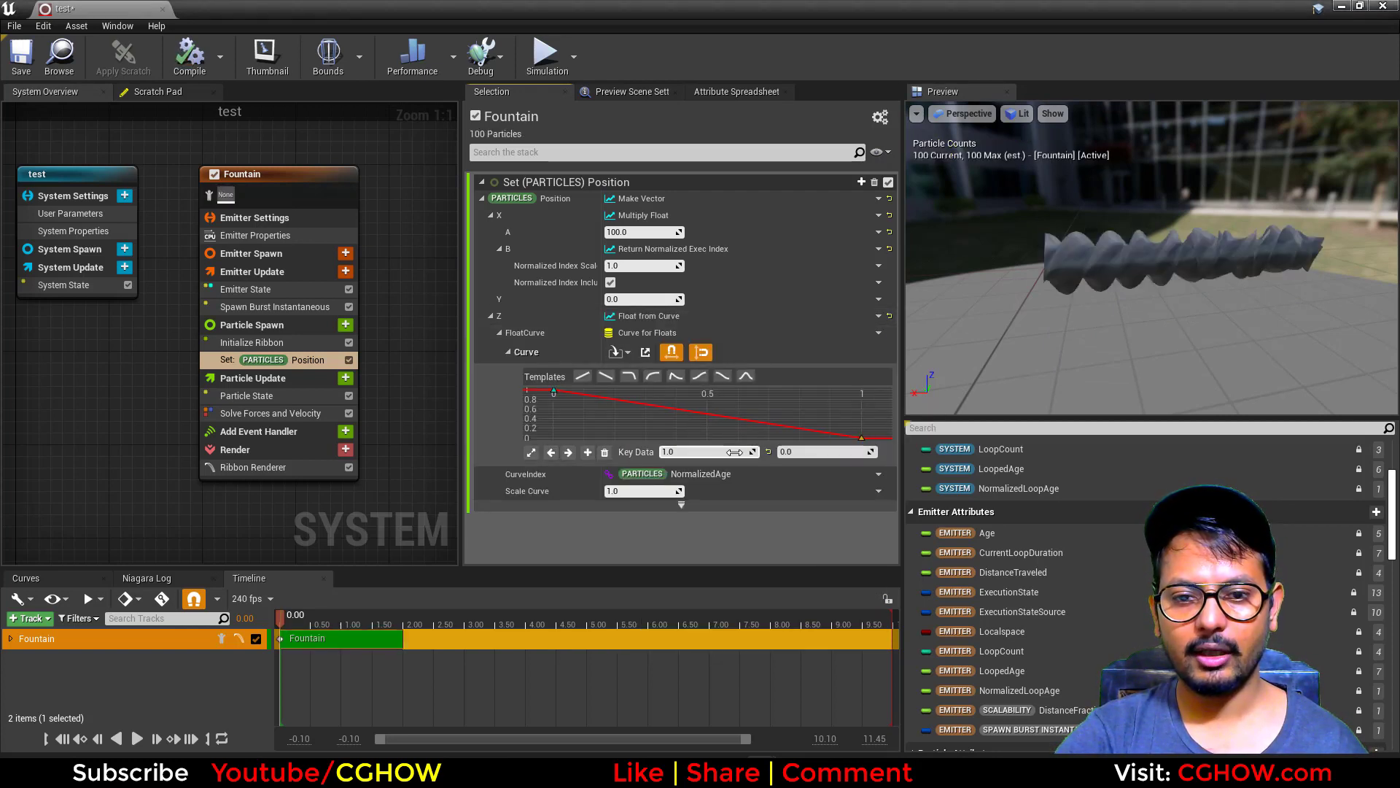
left_click_drag(861, 425, 861, 281)
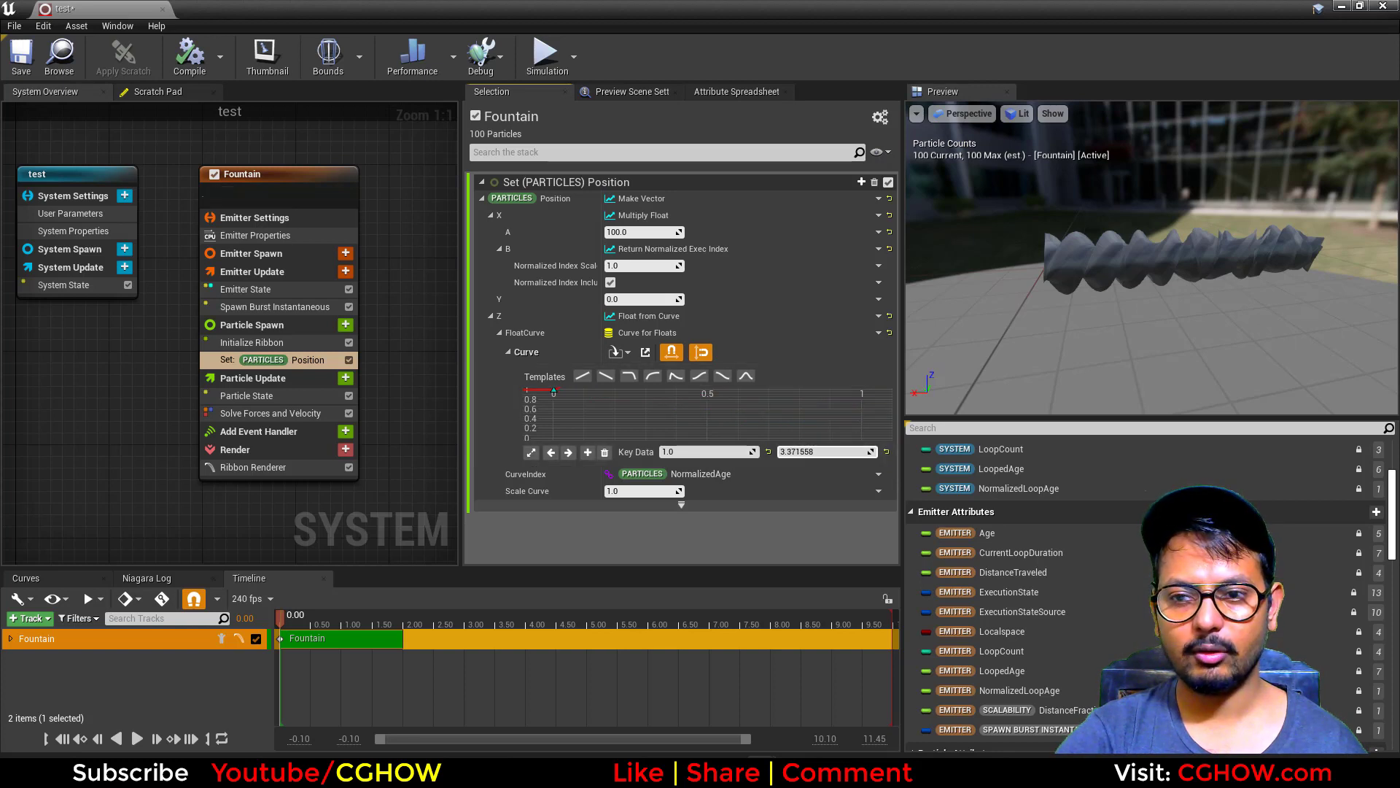
left_click_drag(824, 452, 818, 452)
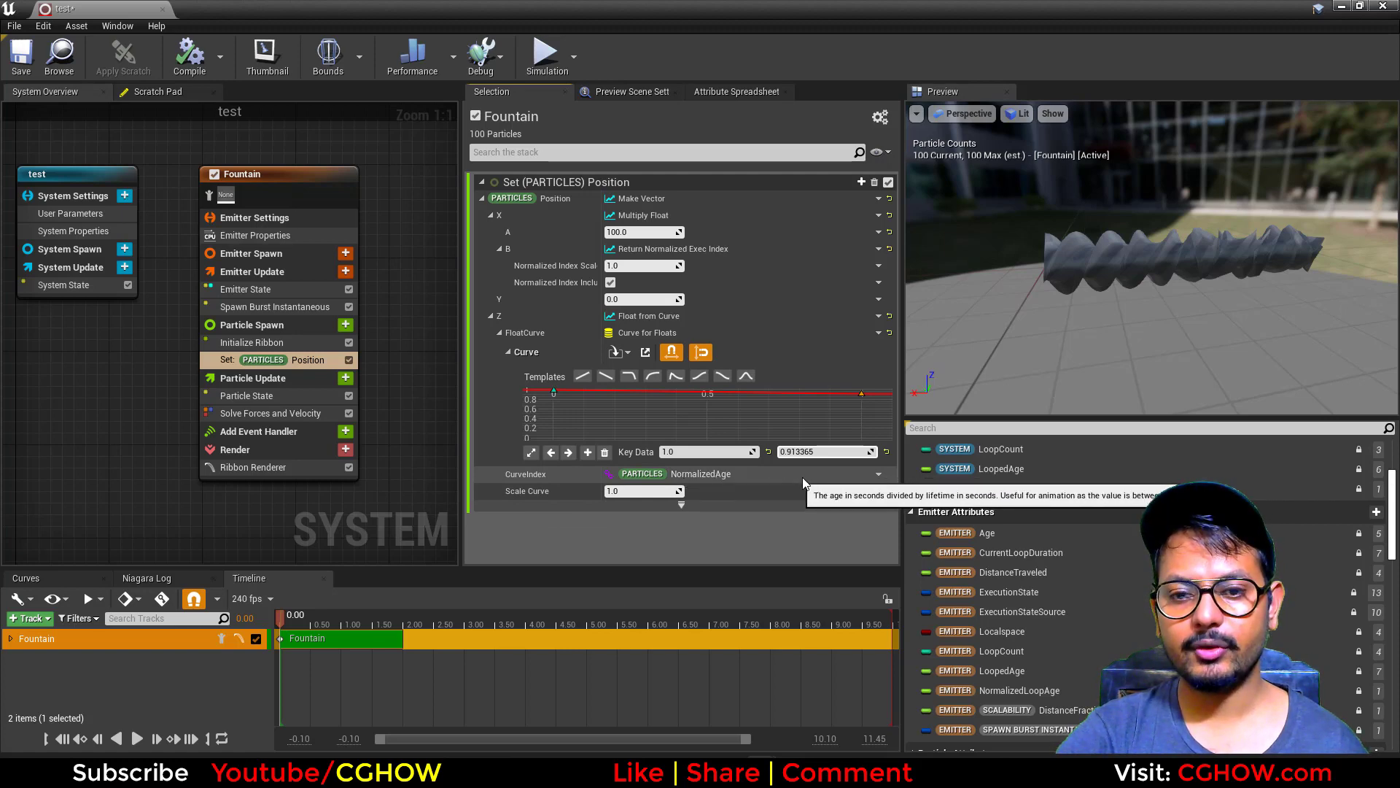
left_click(879, 475)
type("exe")
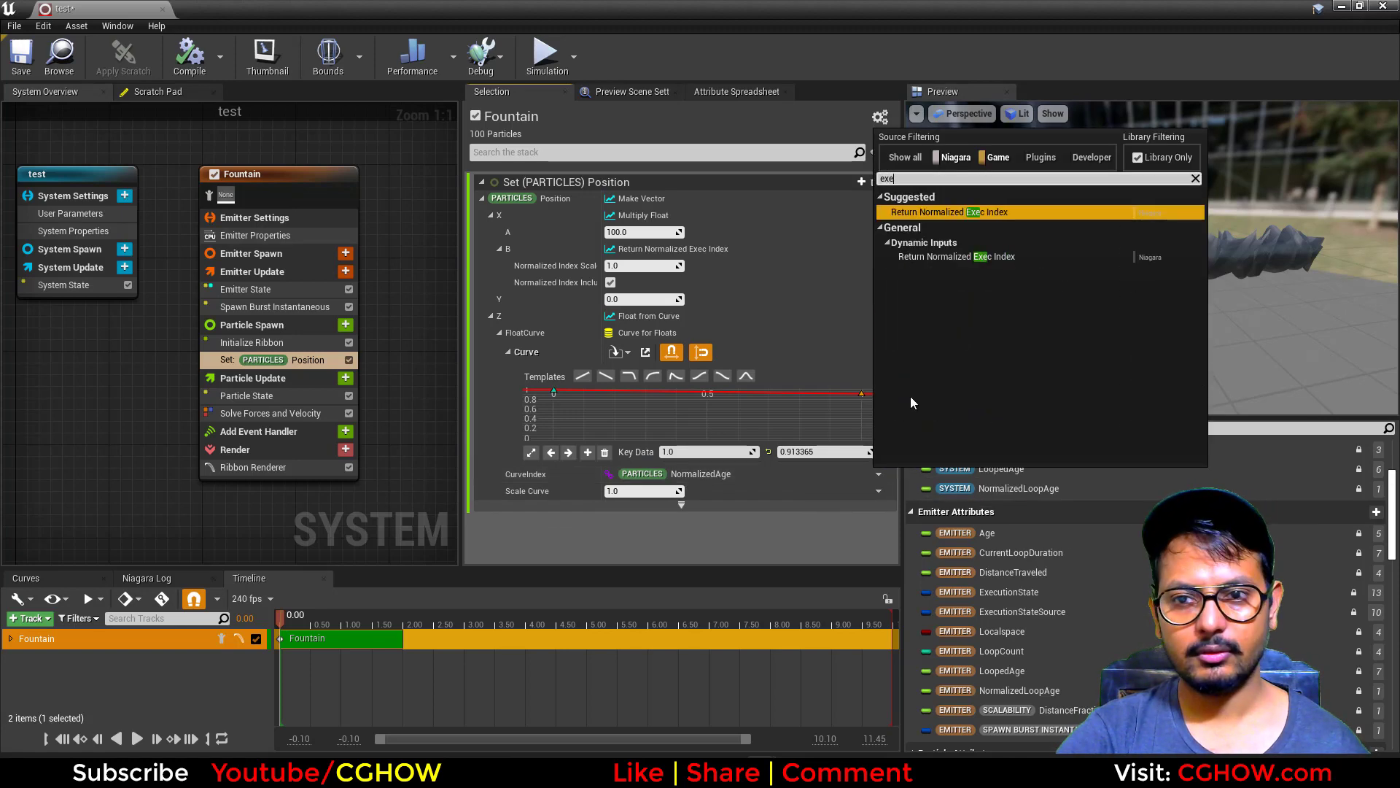
left_click(992, 212)
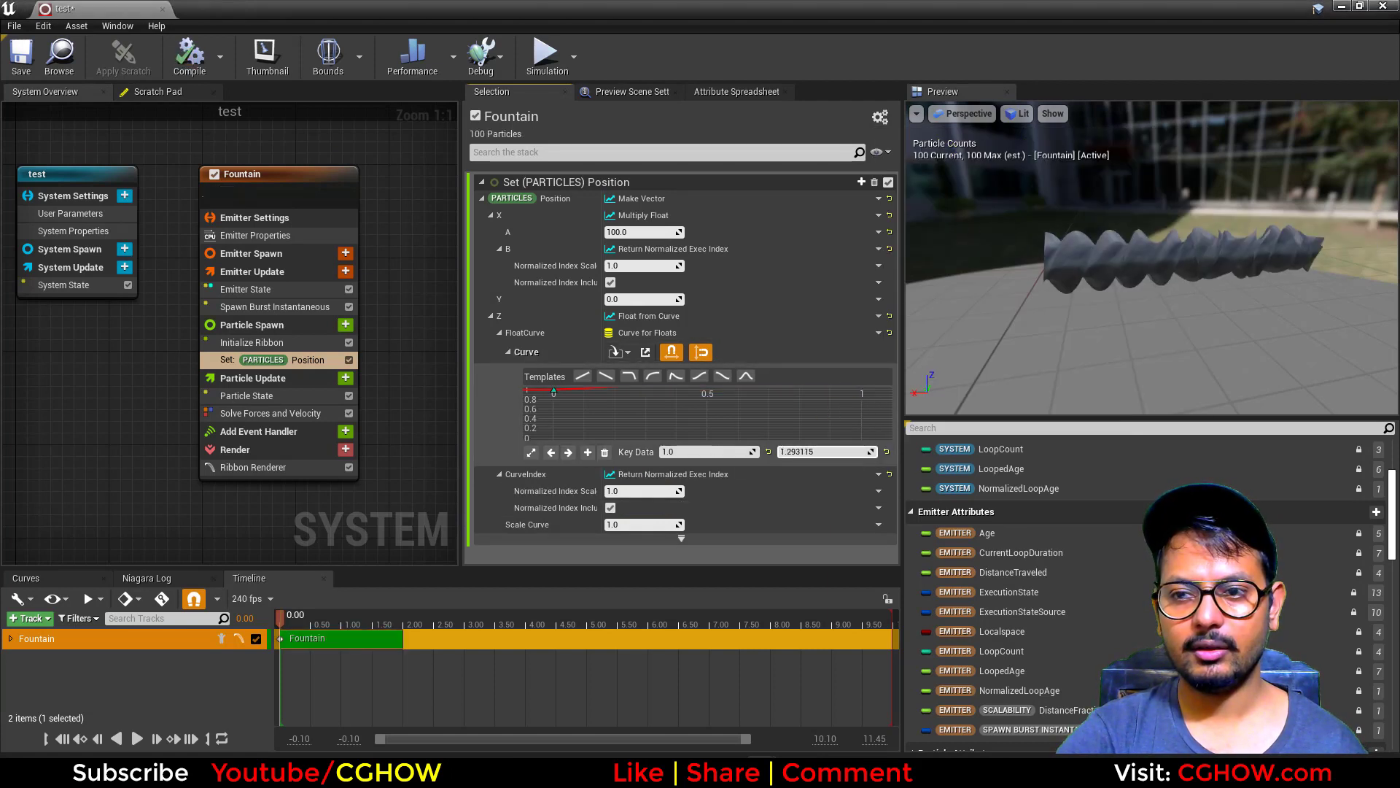
mouse_move(824, 451)
left_mouse_down()
mouse_move(853, 452)
mouse_move(835, 451)
left_mouse_up()
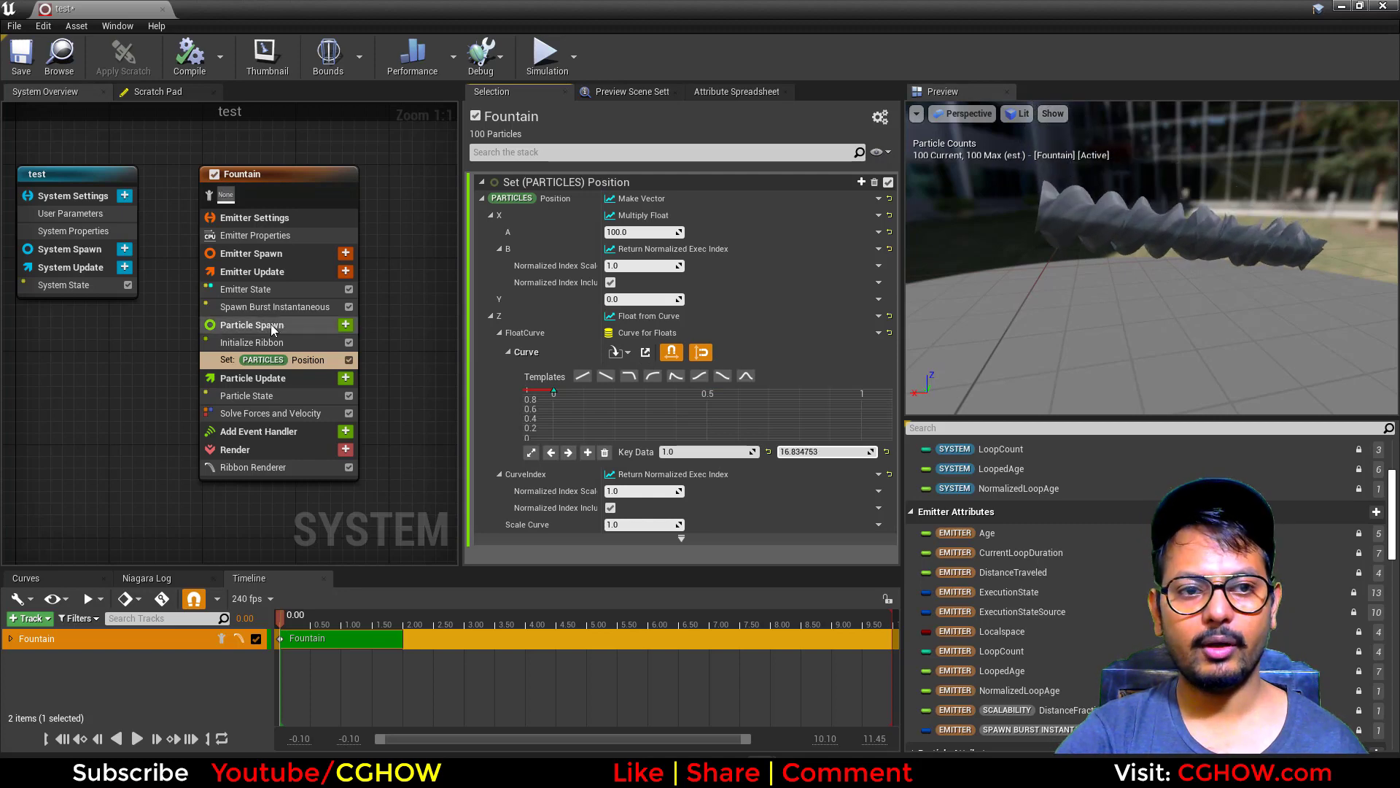
Move the Z curve's last key to time 99 with a value of about 839, and drive CurveIndex with a new scratch dynamic input
left_click(306, 306)
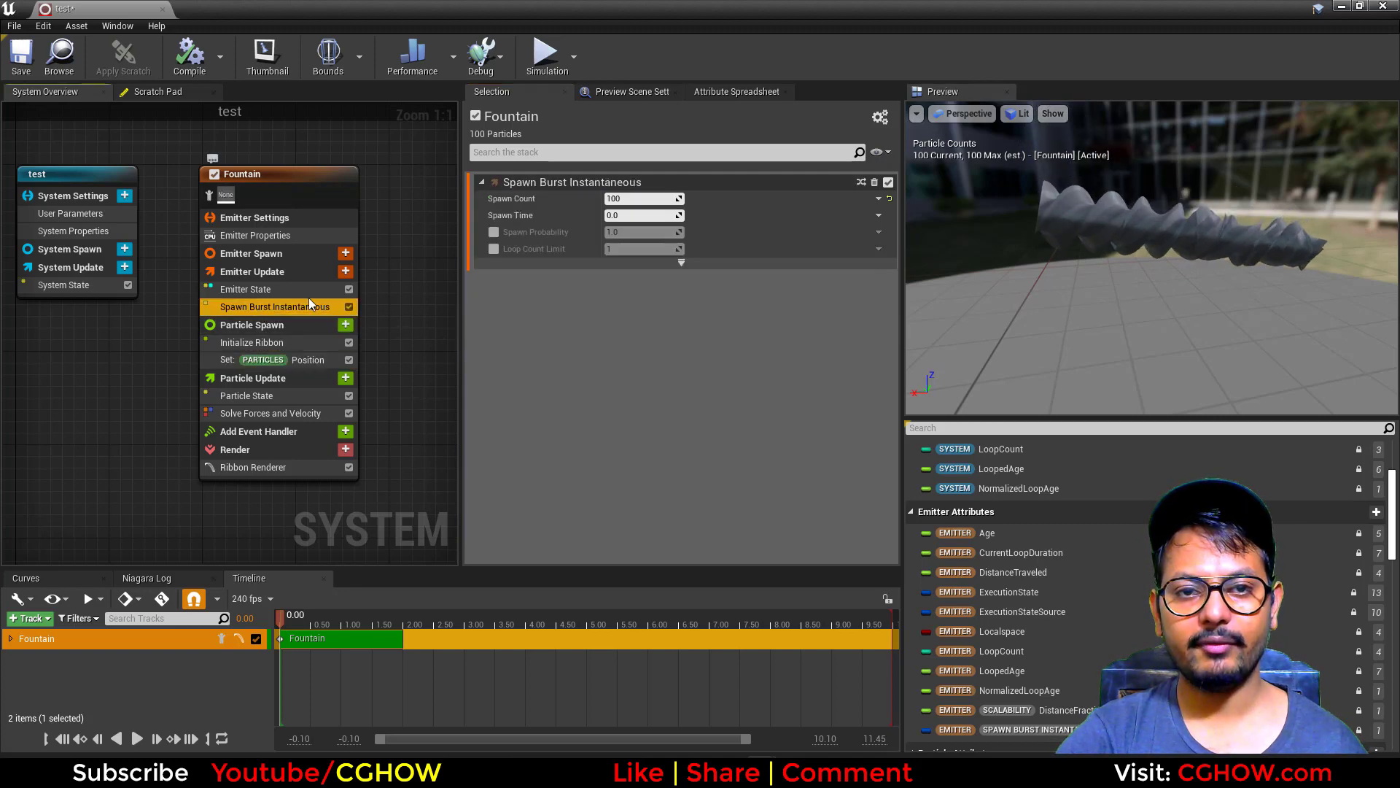
left_click(309, 360)
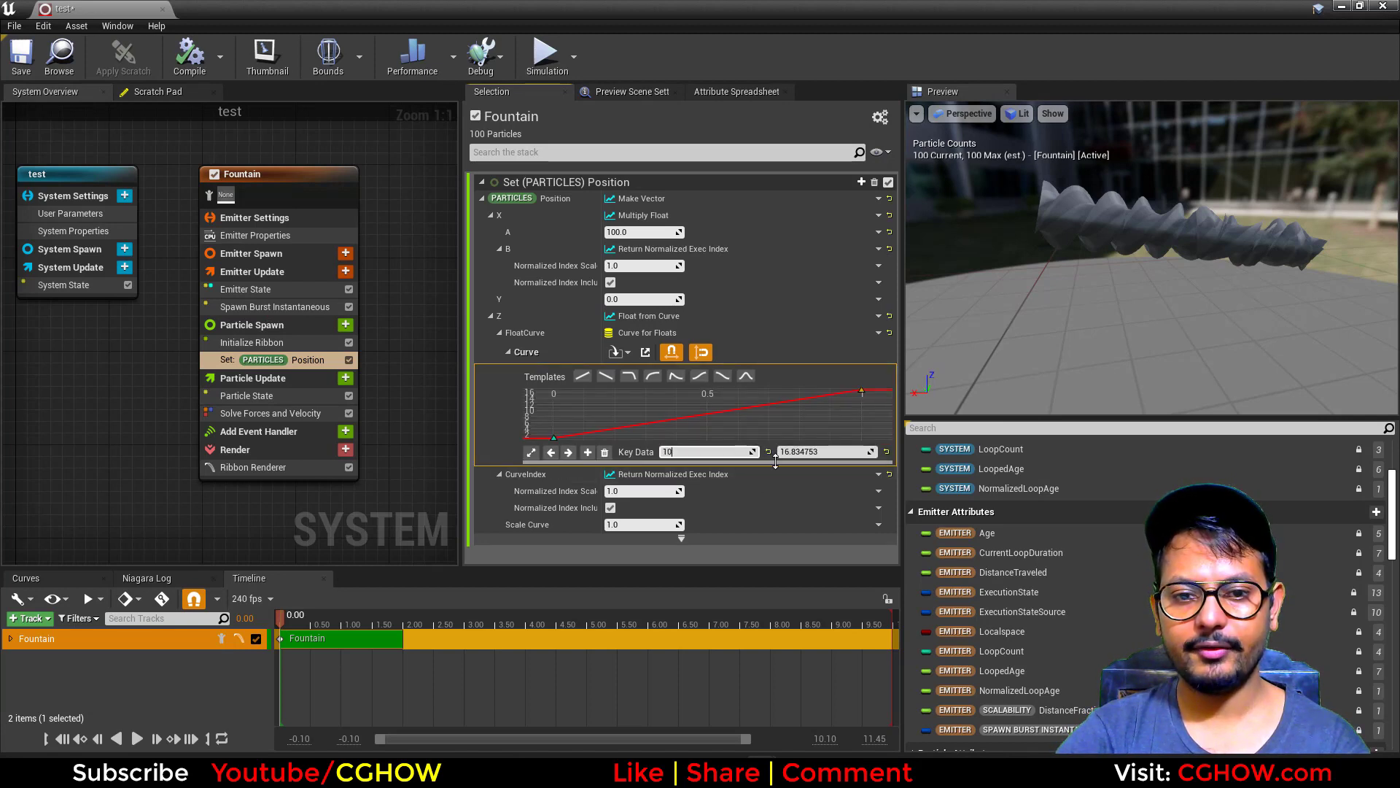
type("0")
key("Return")
left_click_drag(824, 452, 773, 452)
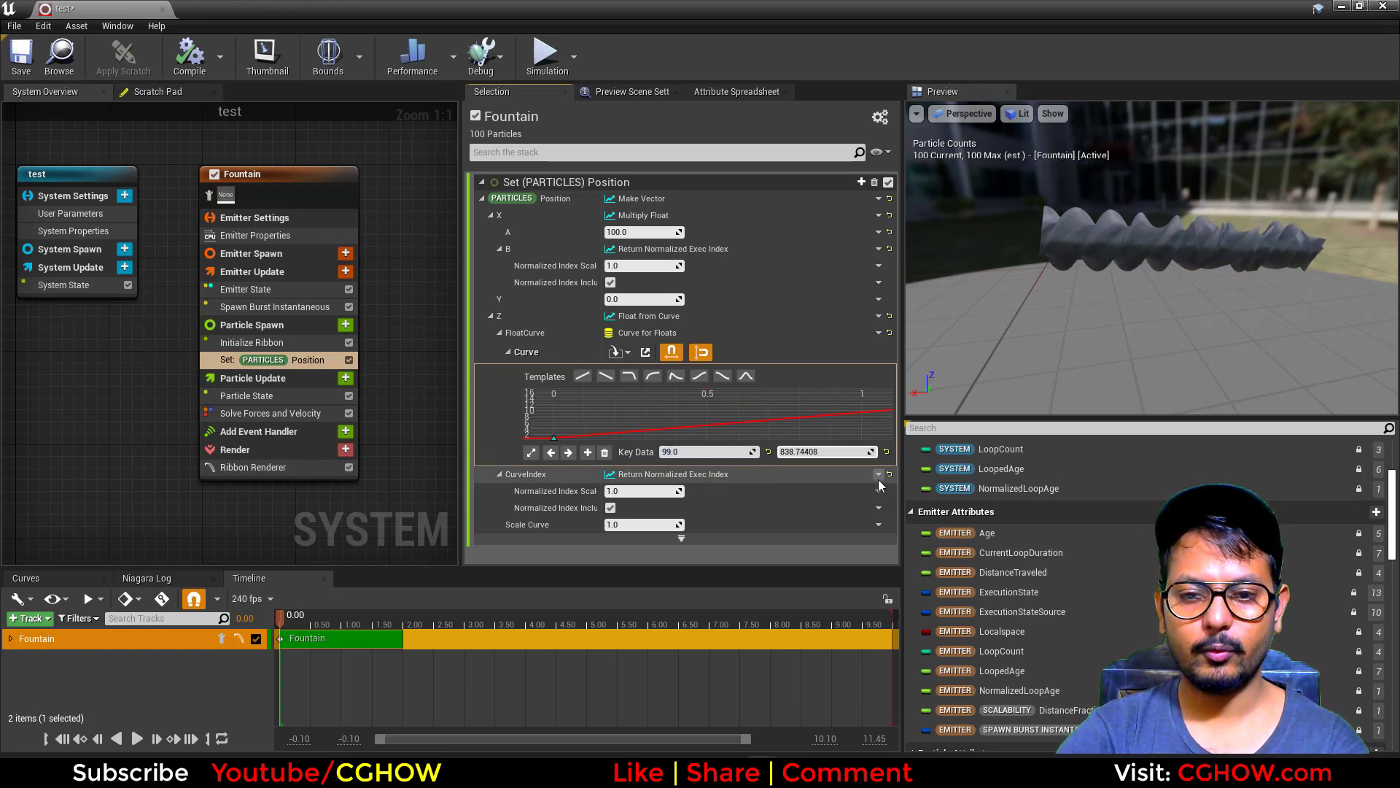
left_click(878, 474)
left_click(962, 414)
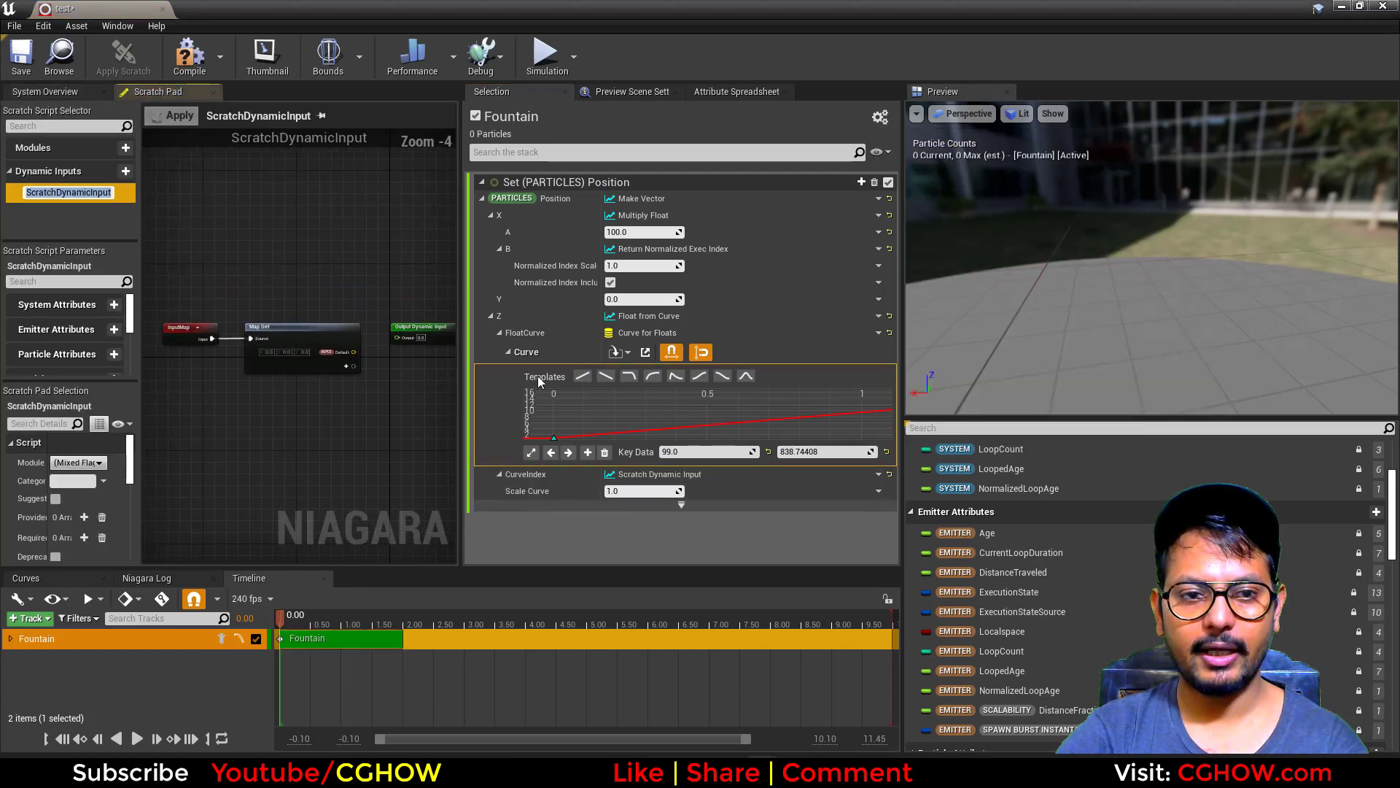
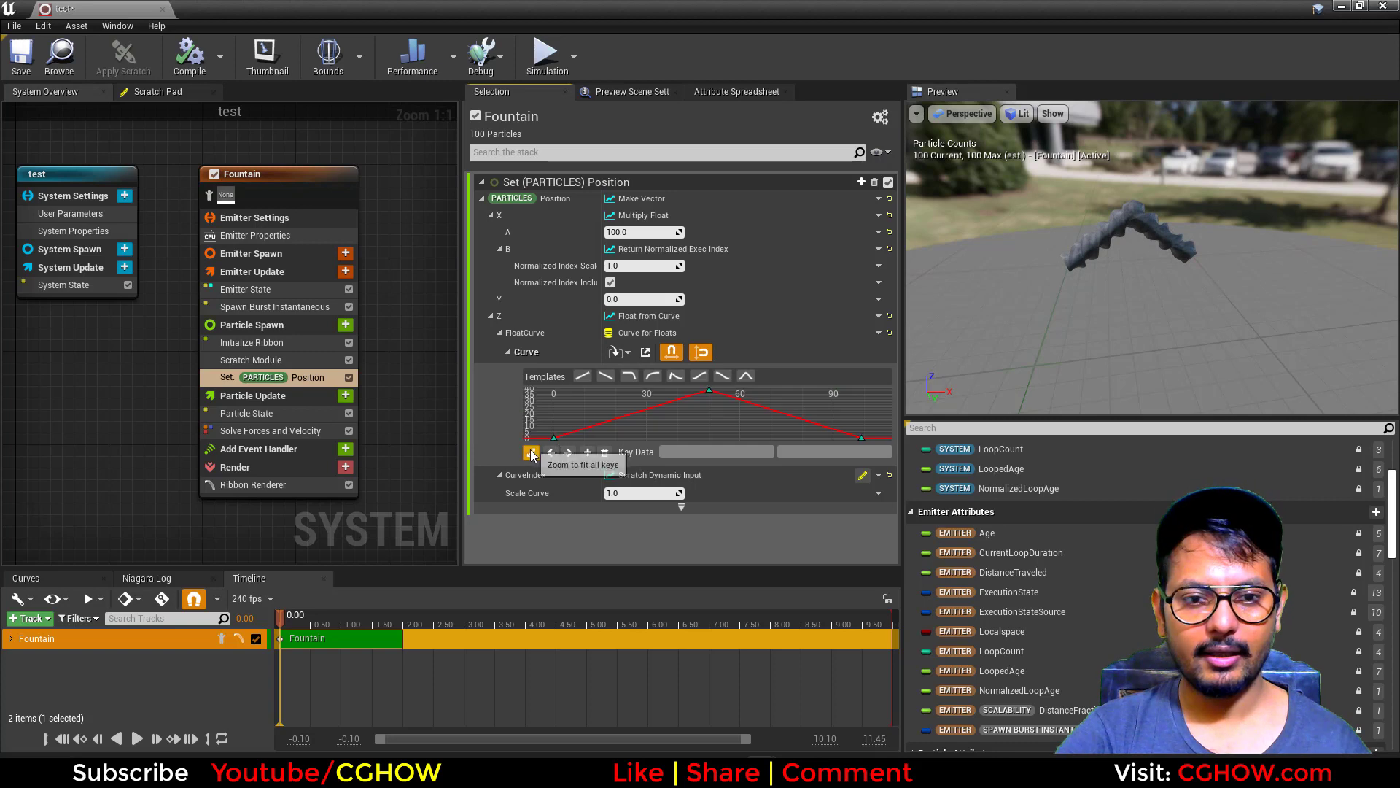
Smooth the Z curve's keys, lower the middle peak slightly, and add keys at about time 22, value 2.5 and time 71.5, value 8.75
left_click_drag(761, 422, 915, 468)
key("1")
mouse_move(708, 392)
left_mouse_down()
mouse_move(713, 419)
mouse_move(711, 401)
left_mouse_up()
middle_click(600, 425)
mouse_move(600, 424)
left_mouse_down()
mouse_move(607, 446)
mouse_move(622, 436)
left_mouse_up()
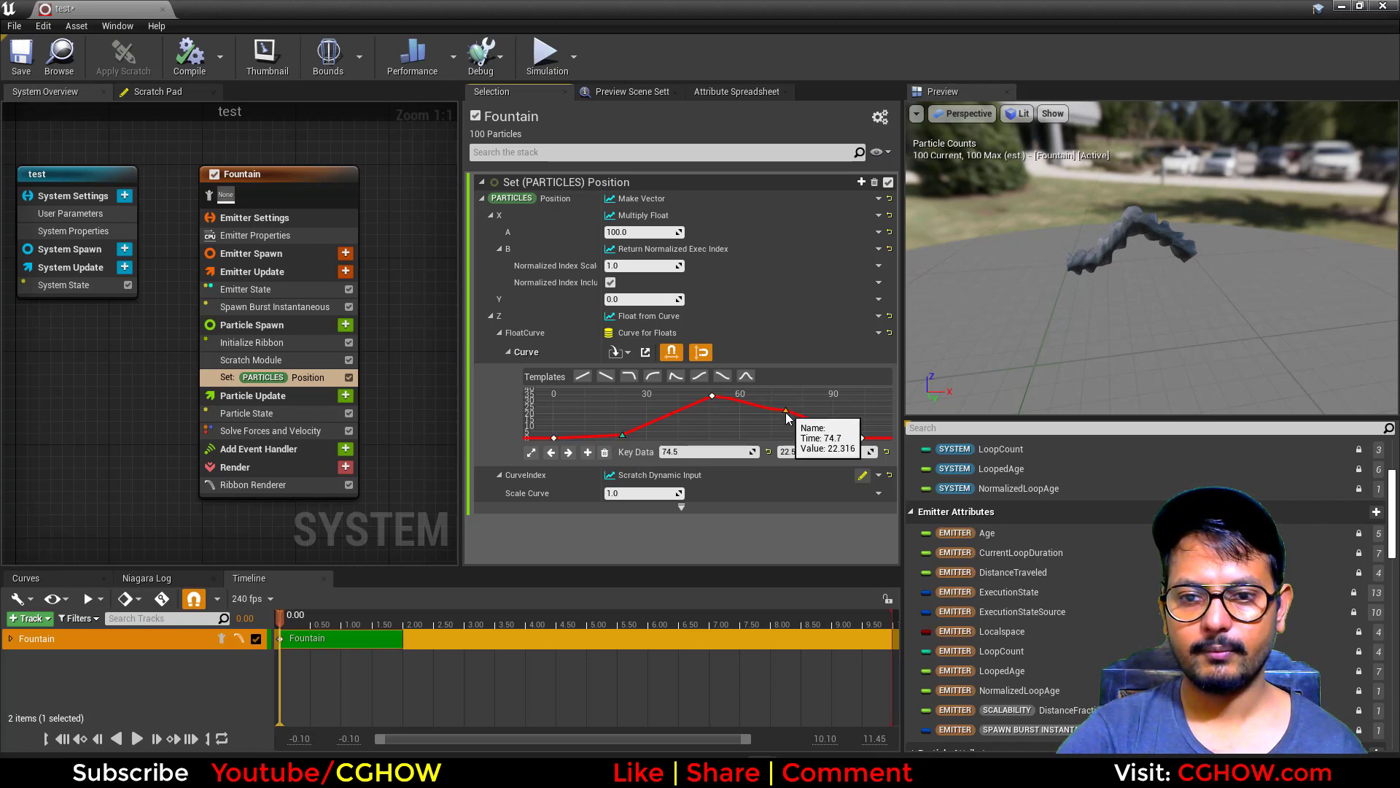
left_click_drag(786, 412, 773, 437)
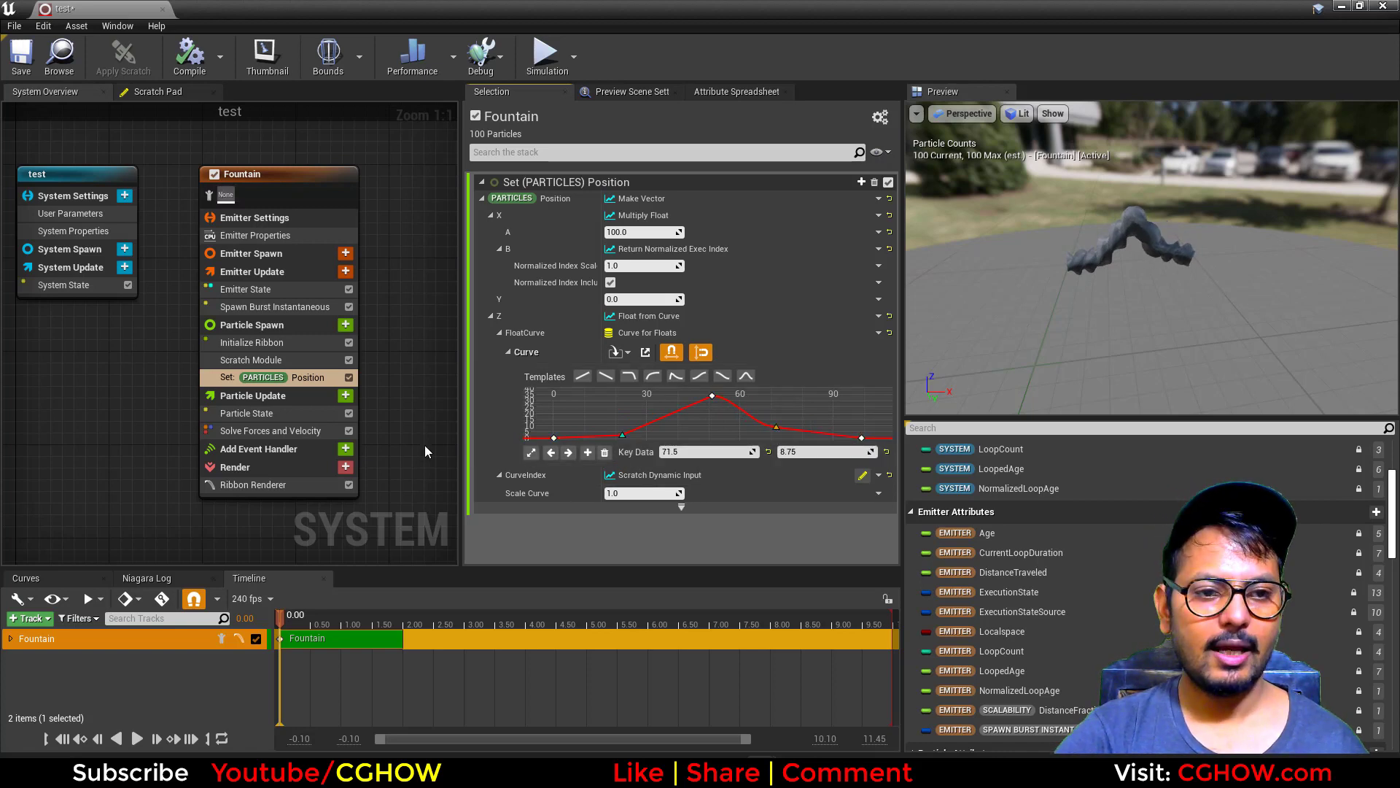
Add a Scale Ribbon Width module to Particle Update and drive its Ribbon Width Scale with Float from Curve
left_click(346, 396)
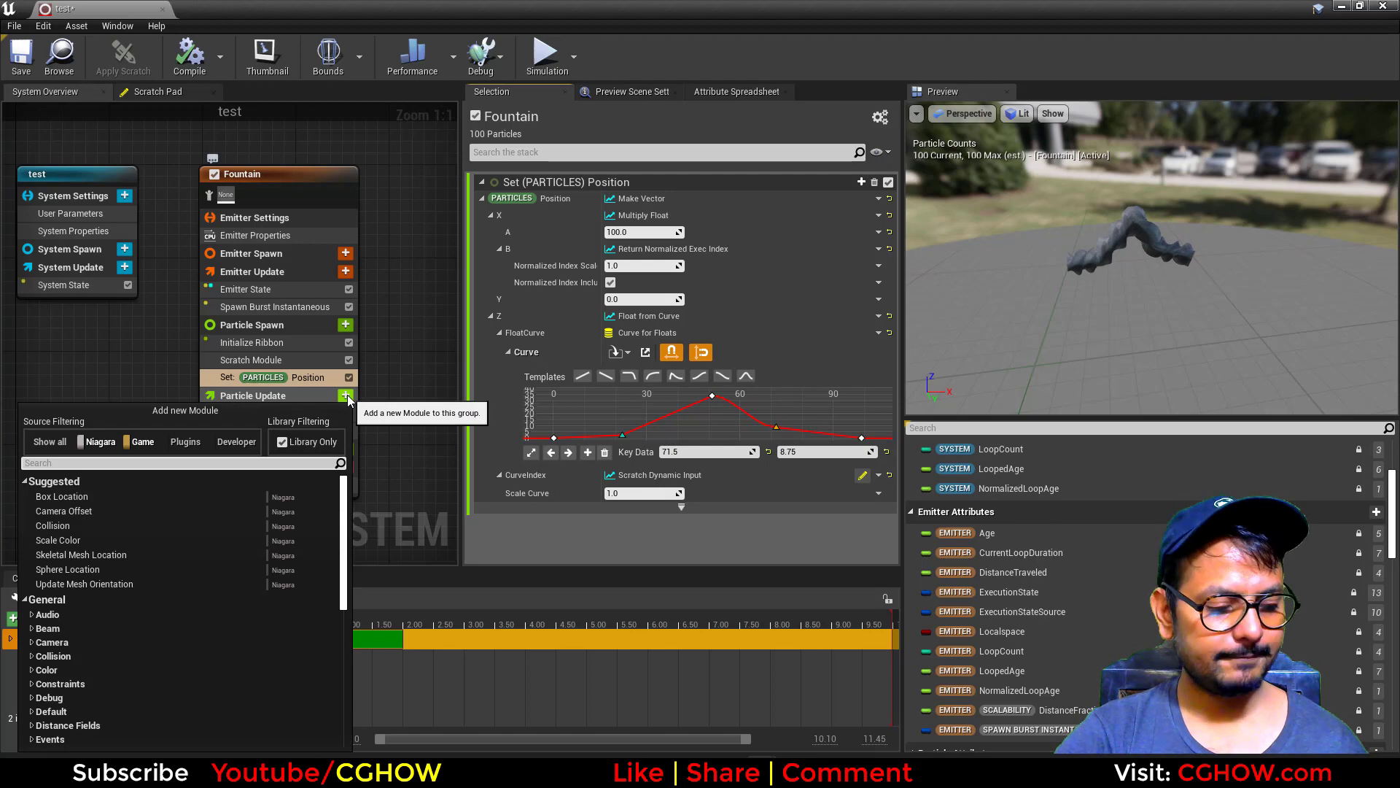
type("ribb")
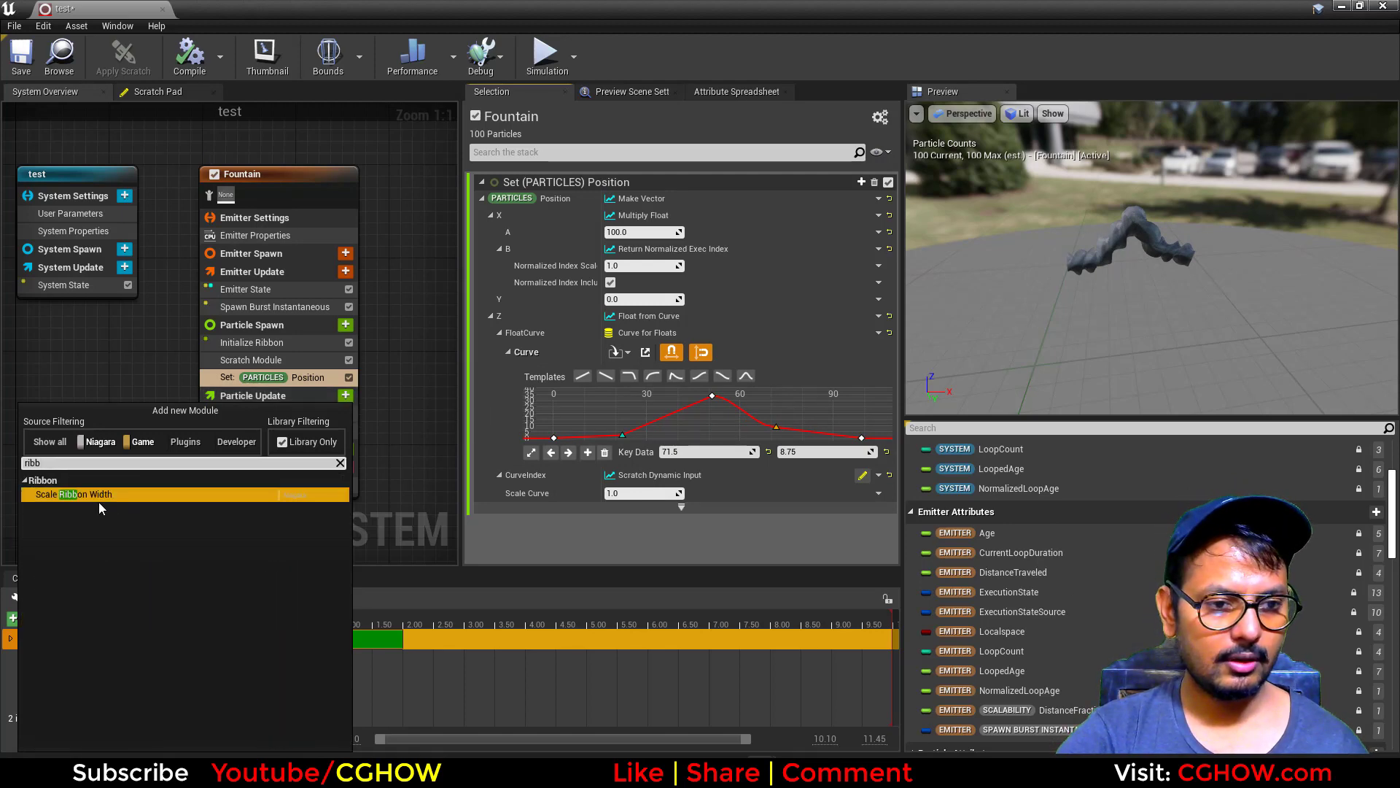
left_click(98, 497)
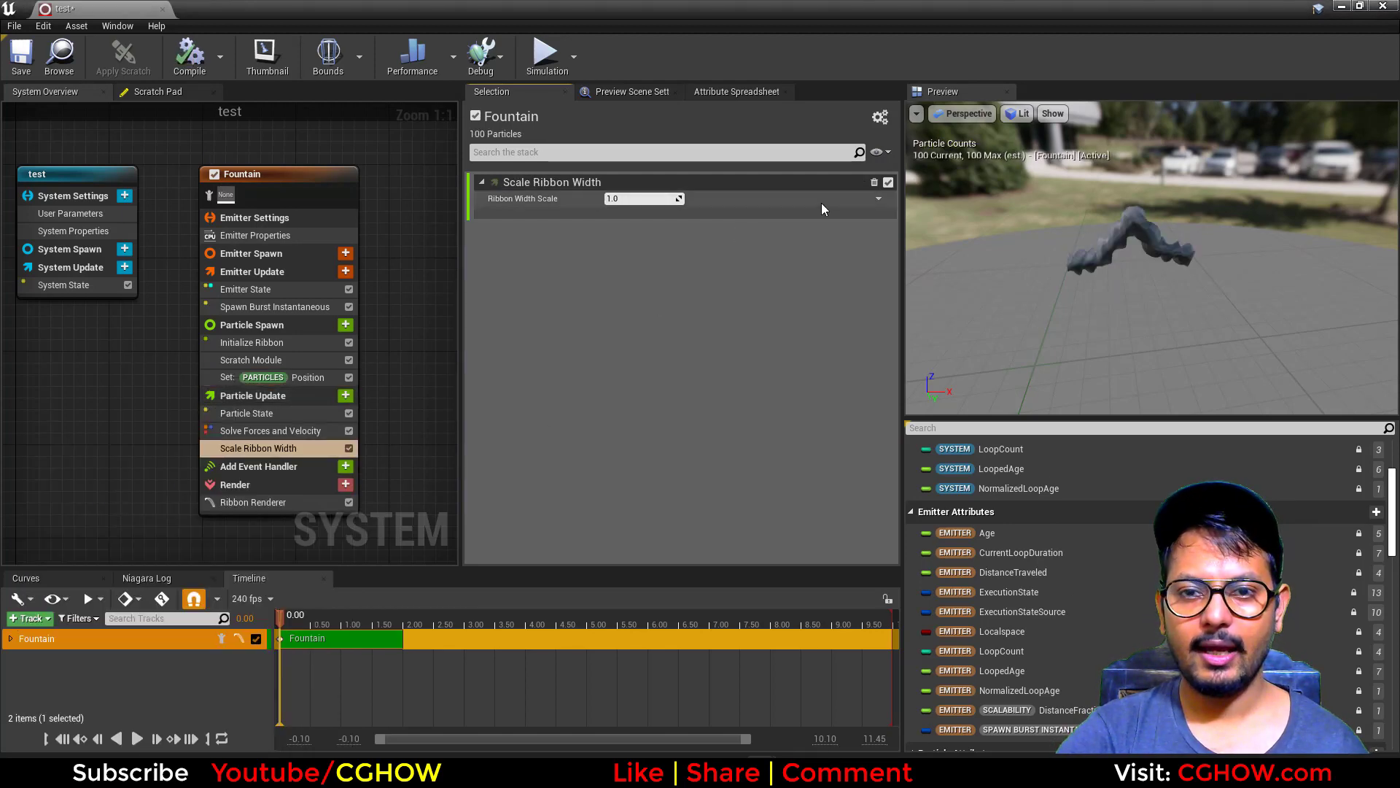
left_click(877, 199)
type("curve")
left_click(628, 292)
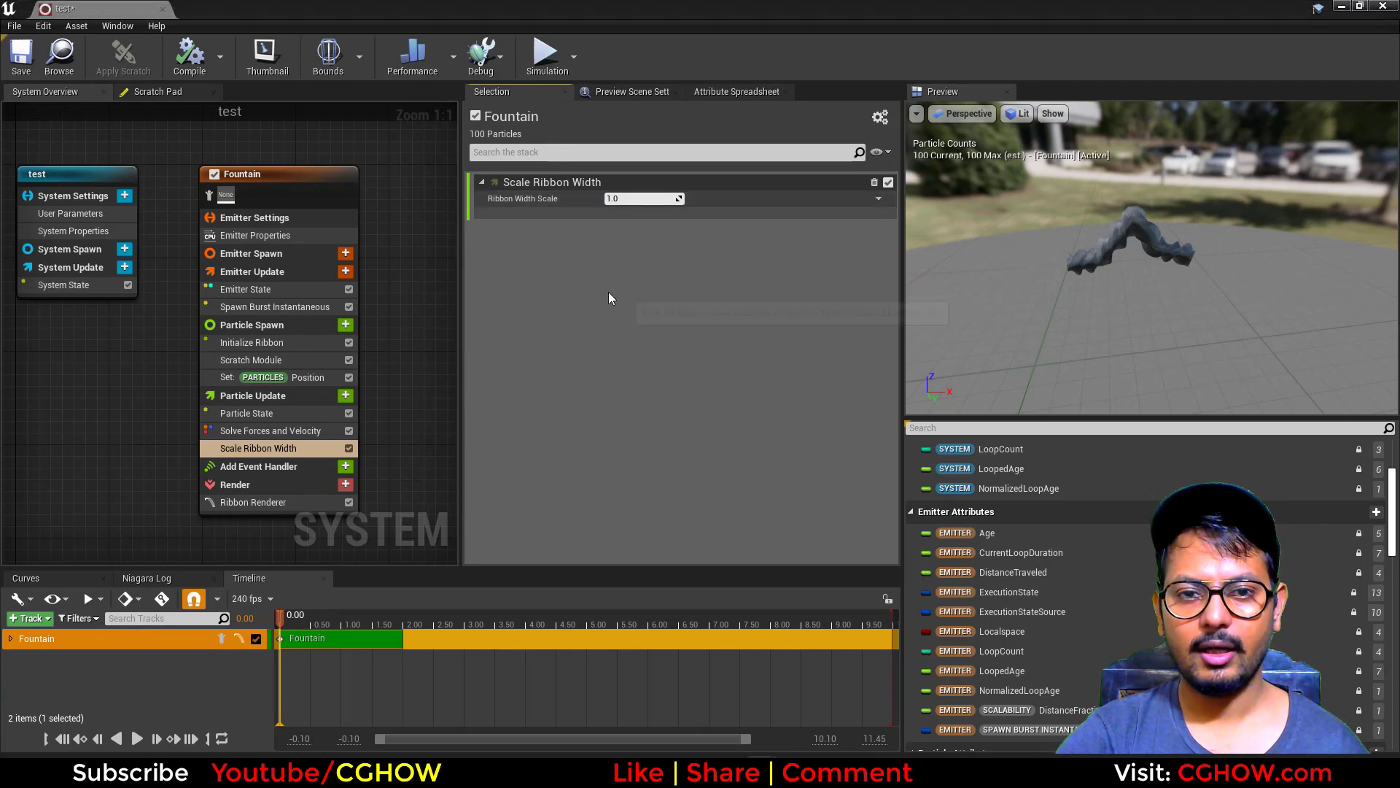
Copy the Scratch Dynamic Input from the Z position curve's CurveIndex and paste it into the ribbon width curve's CurveIndex
left_click(310, 377)
right_click(667, 482)
left_click(716, 562)
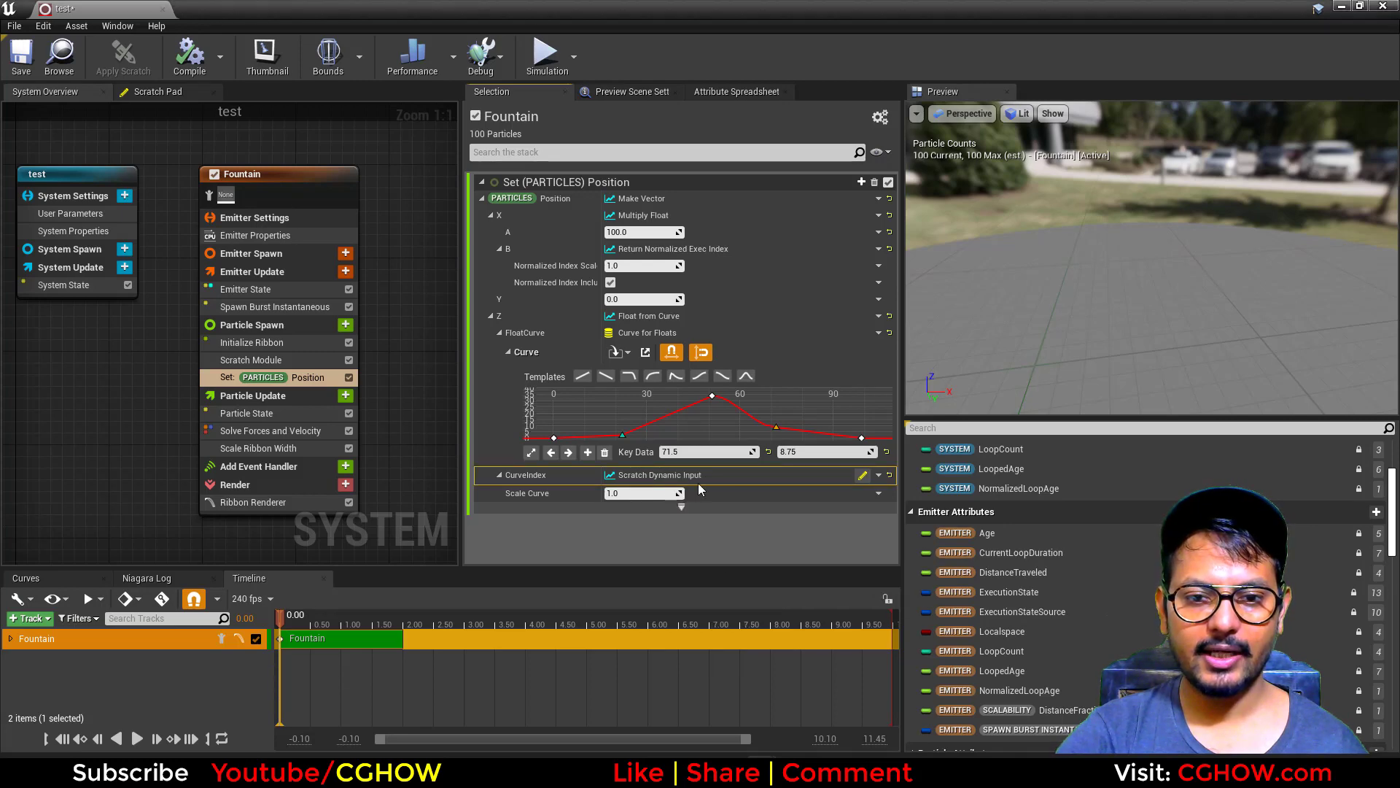
left_click(277, 447)
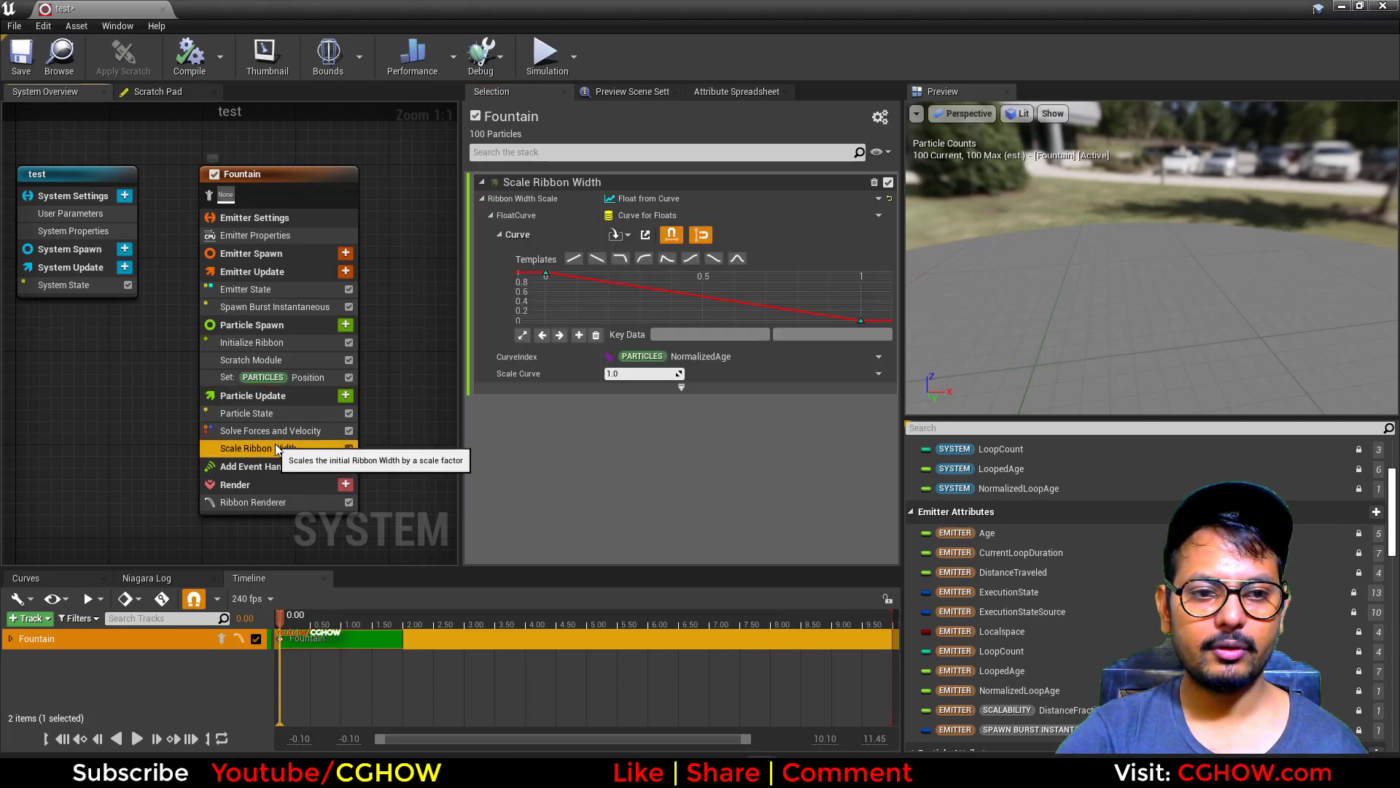
right_click(715, 361)
left_click(751, 458)
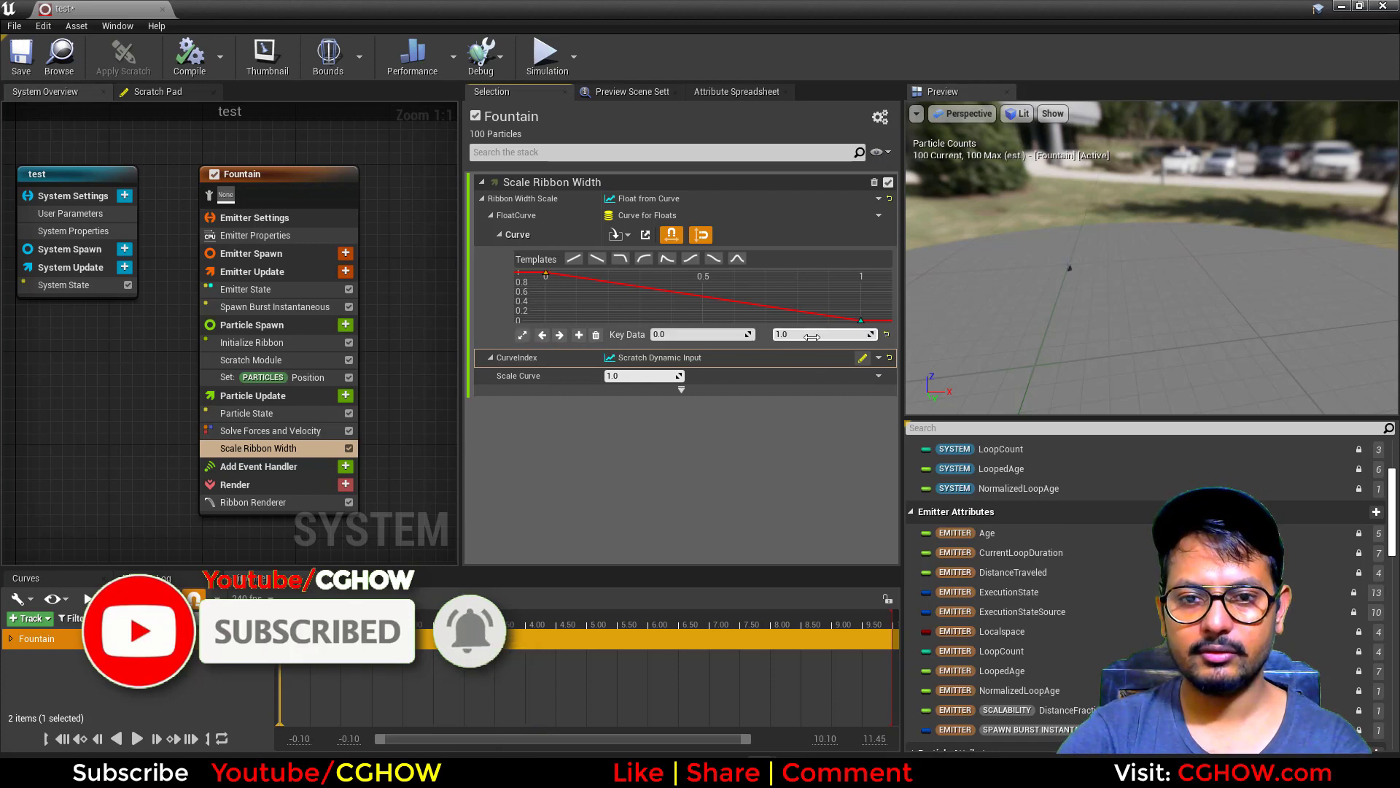
Reshape the ribbon width curve so it starts at value 0 and has a key at time 50 with value 1
left_click(861, 320)
left_click(719, 336)
type("1")
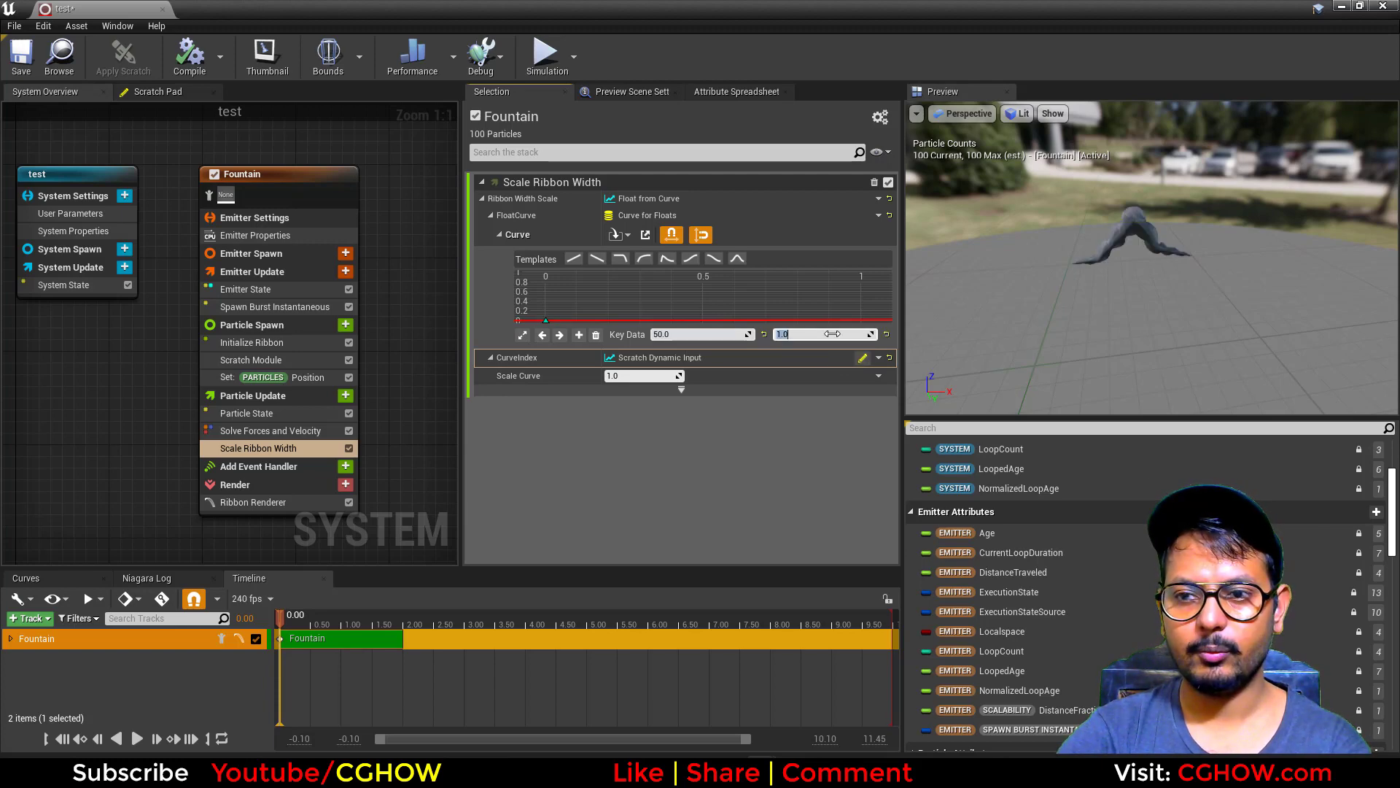
mouse_move(1058, 313)
left_mouse_down()
mouse_move(1014, 295)
mouse_move(1050, 296)
left_mouse_up()
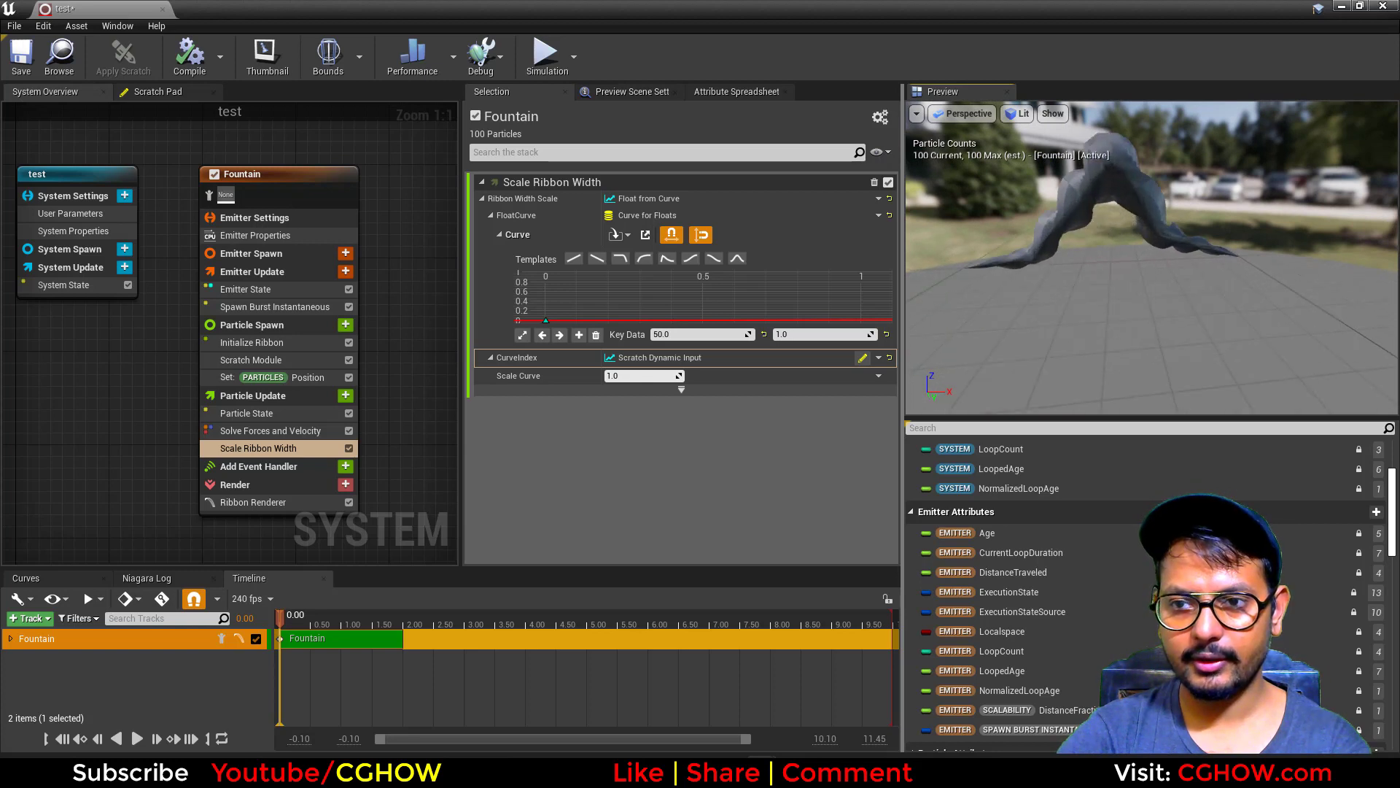
Delete the two intermediate keys on either side of the peak in the Z position curve and inspect the arched ribbon
left_click(305, 380)
left_click(622, 435)
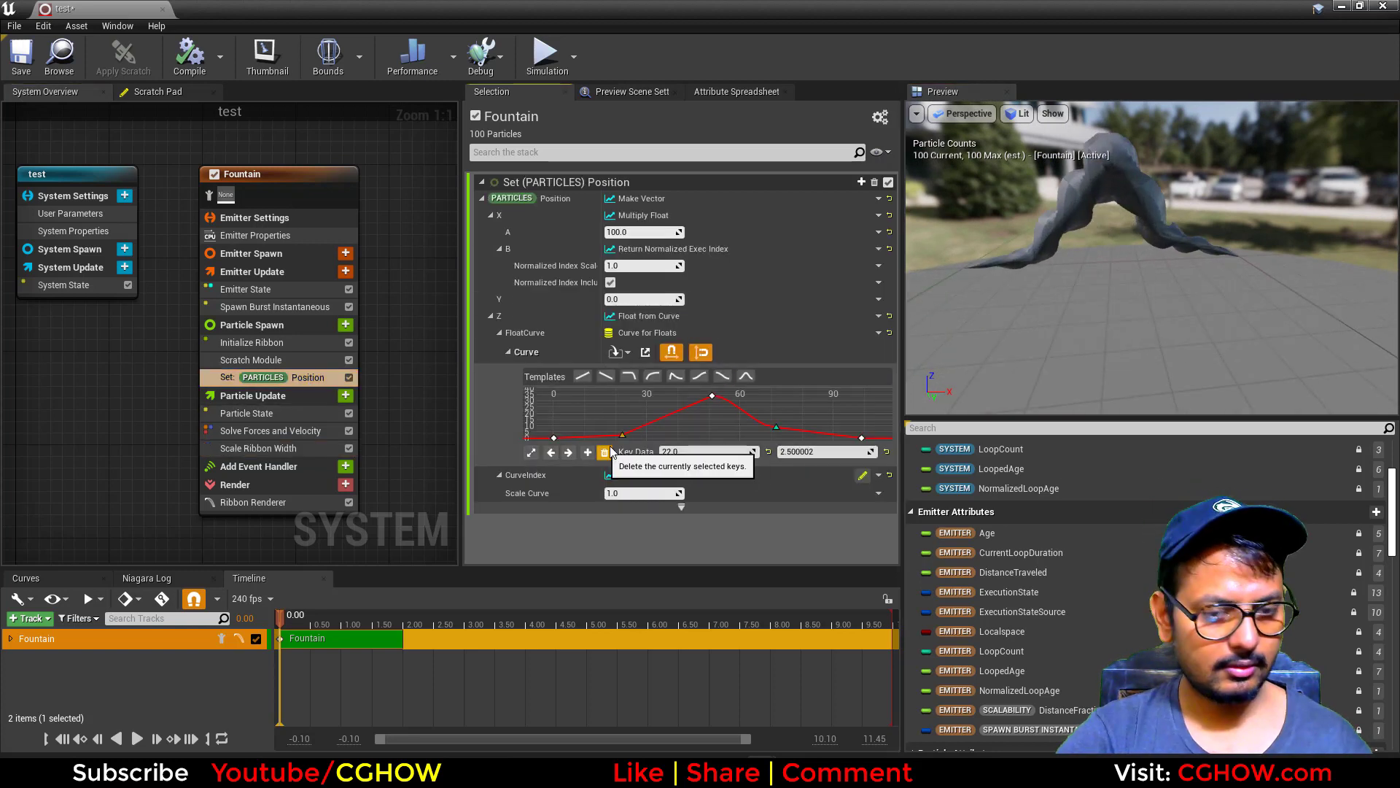
left_click(776, 427, "ctrl")
key("Delete")
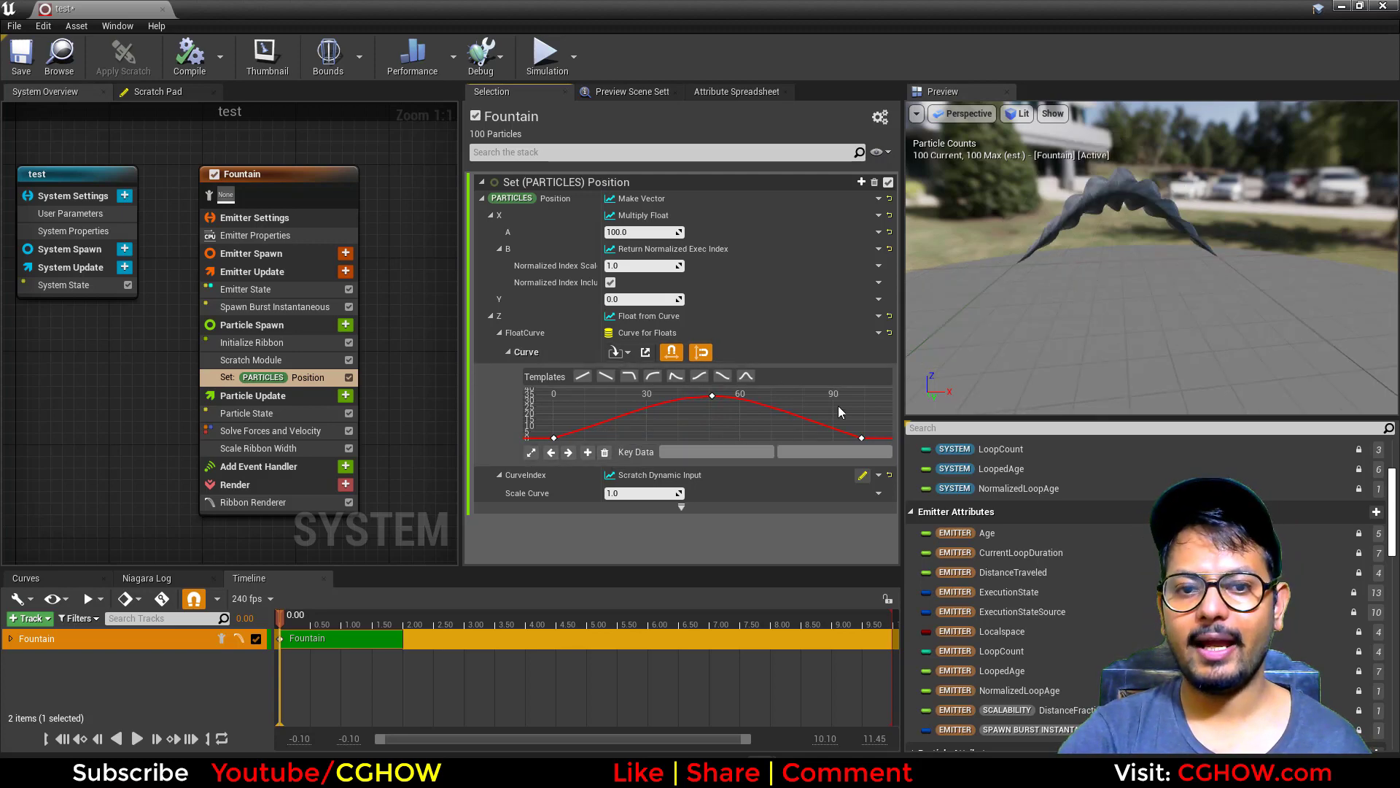
left_click_drag(910, 353, 1047, 259)
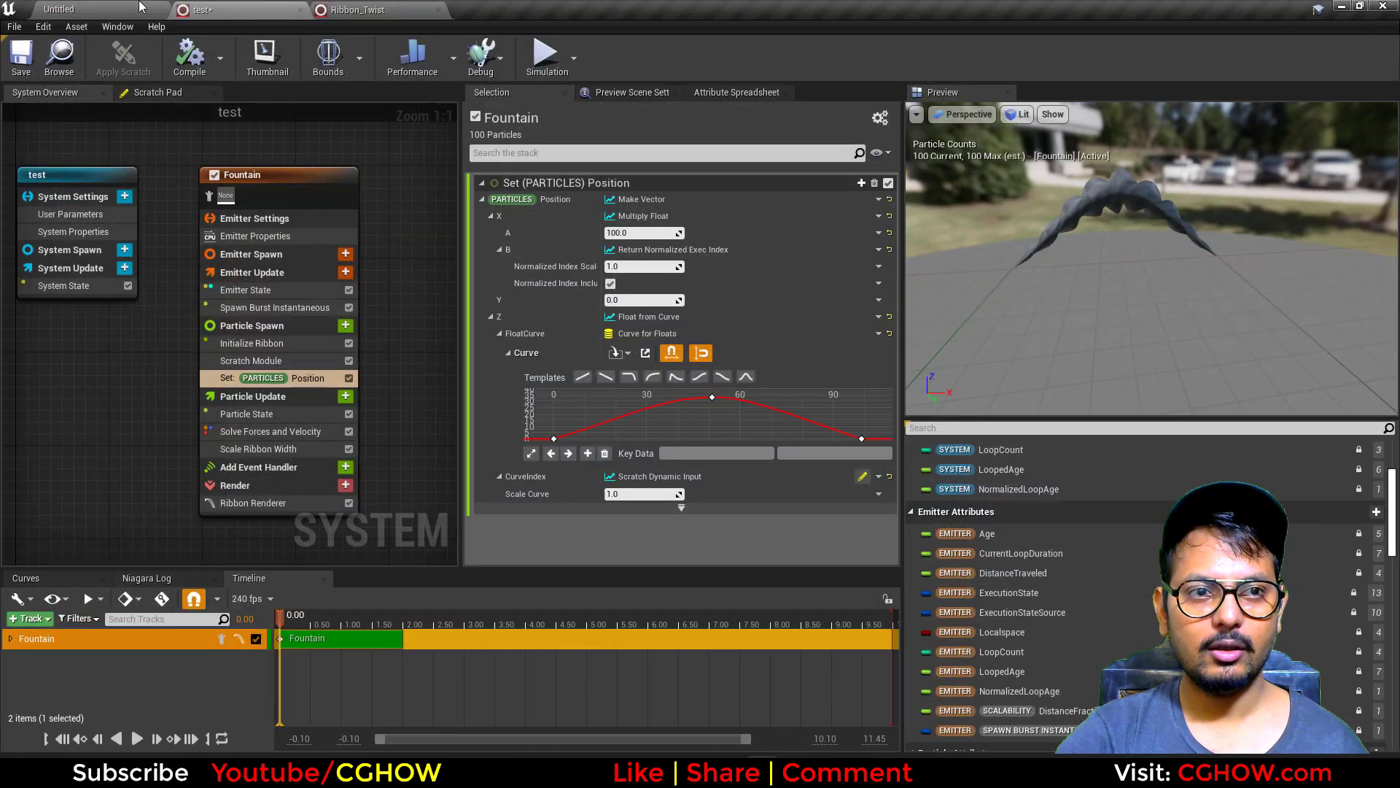
Switch to the Untitled level in the level editor
left_click(58, 8)
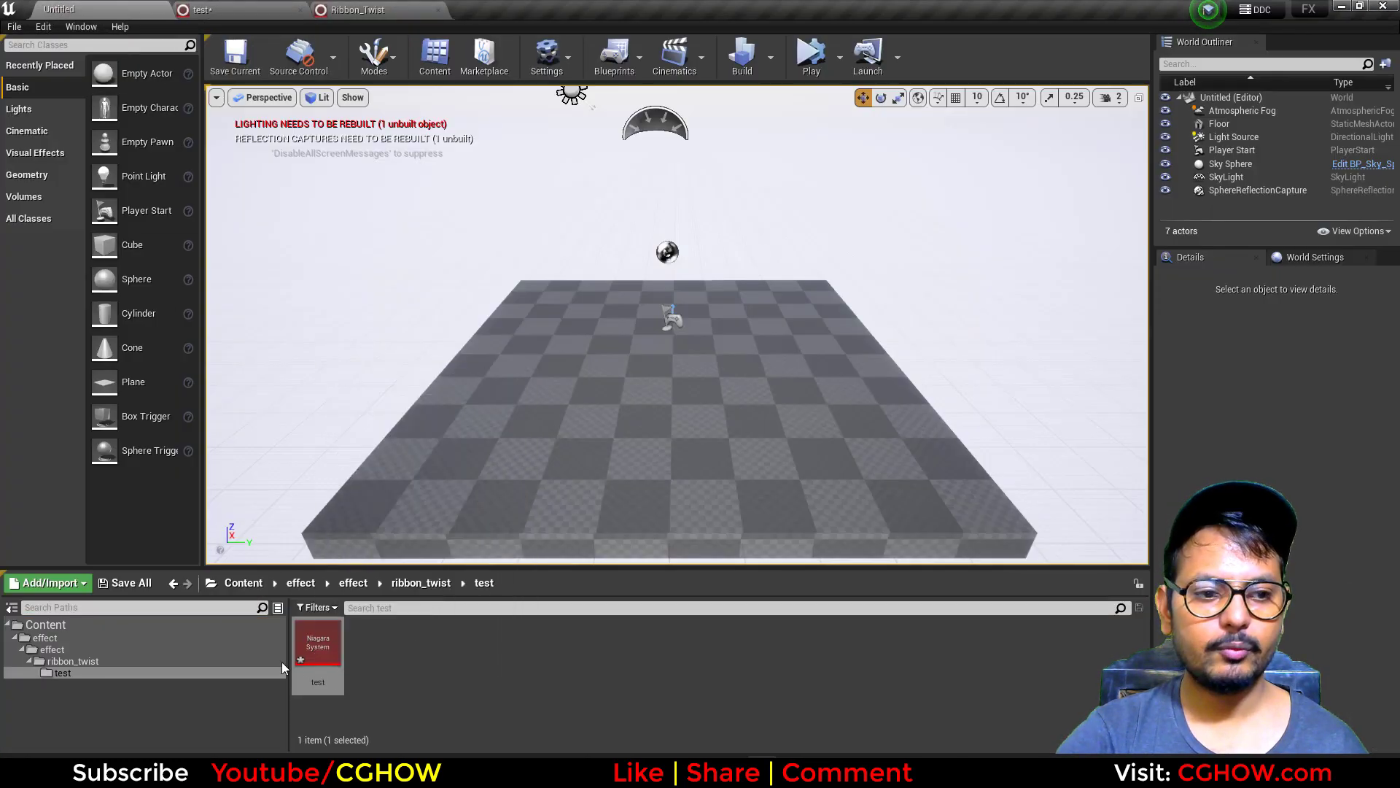
Save all modified assets in the project
left_click(142, 588)
left_click(831, 521)
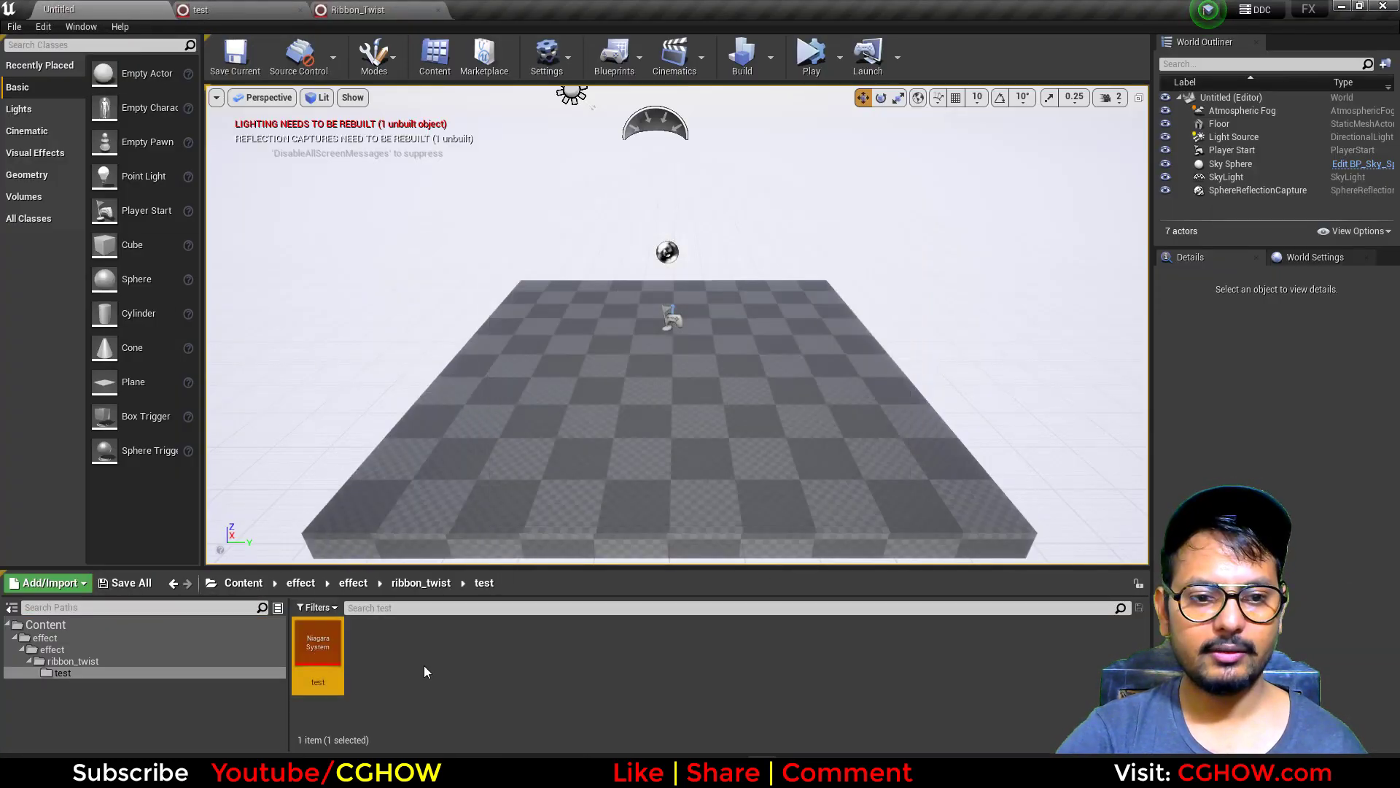
Create a new material named r in the test folder and open it for editing
right_click(414, 660)
left_click(518, 443)
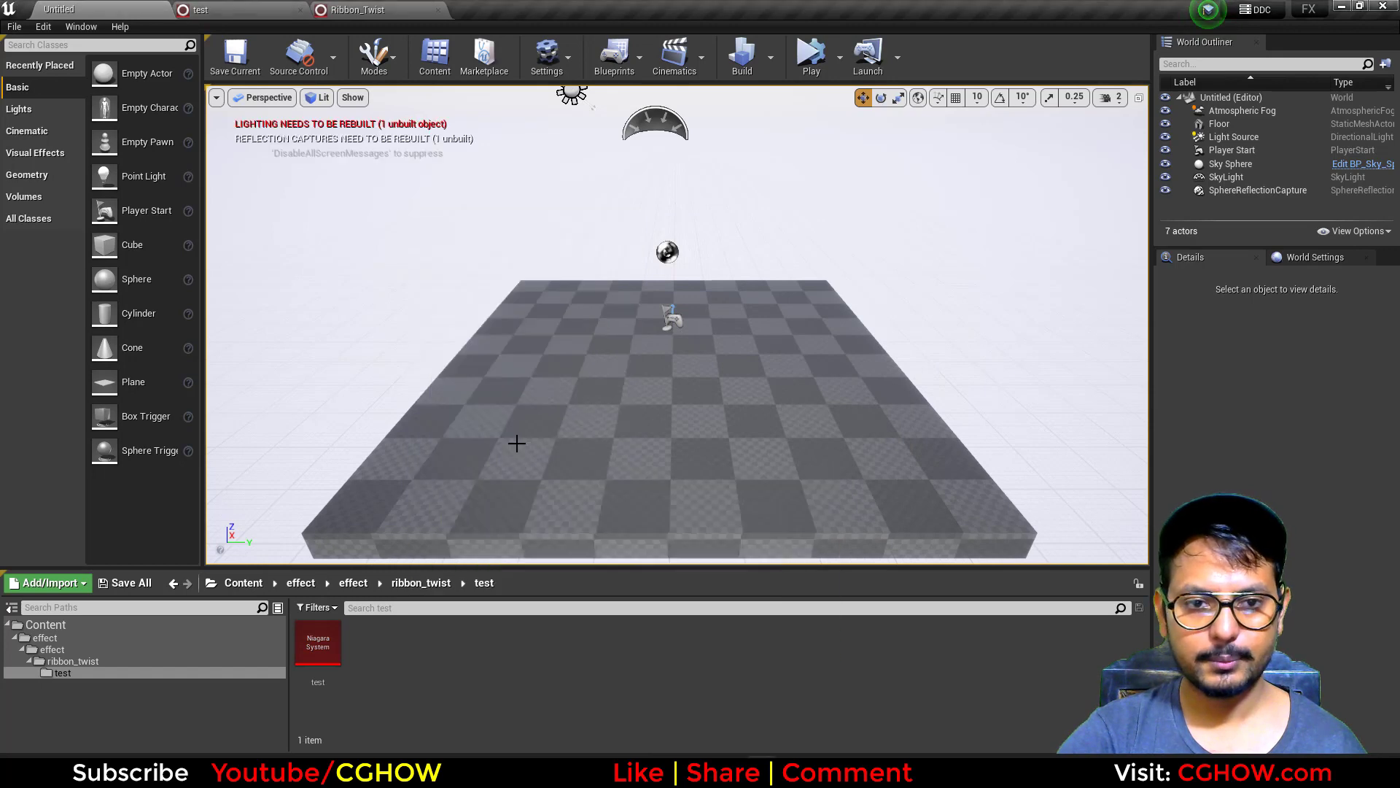
right_click(416, 647)
left_click(496, 343)
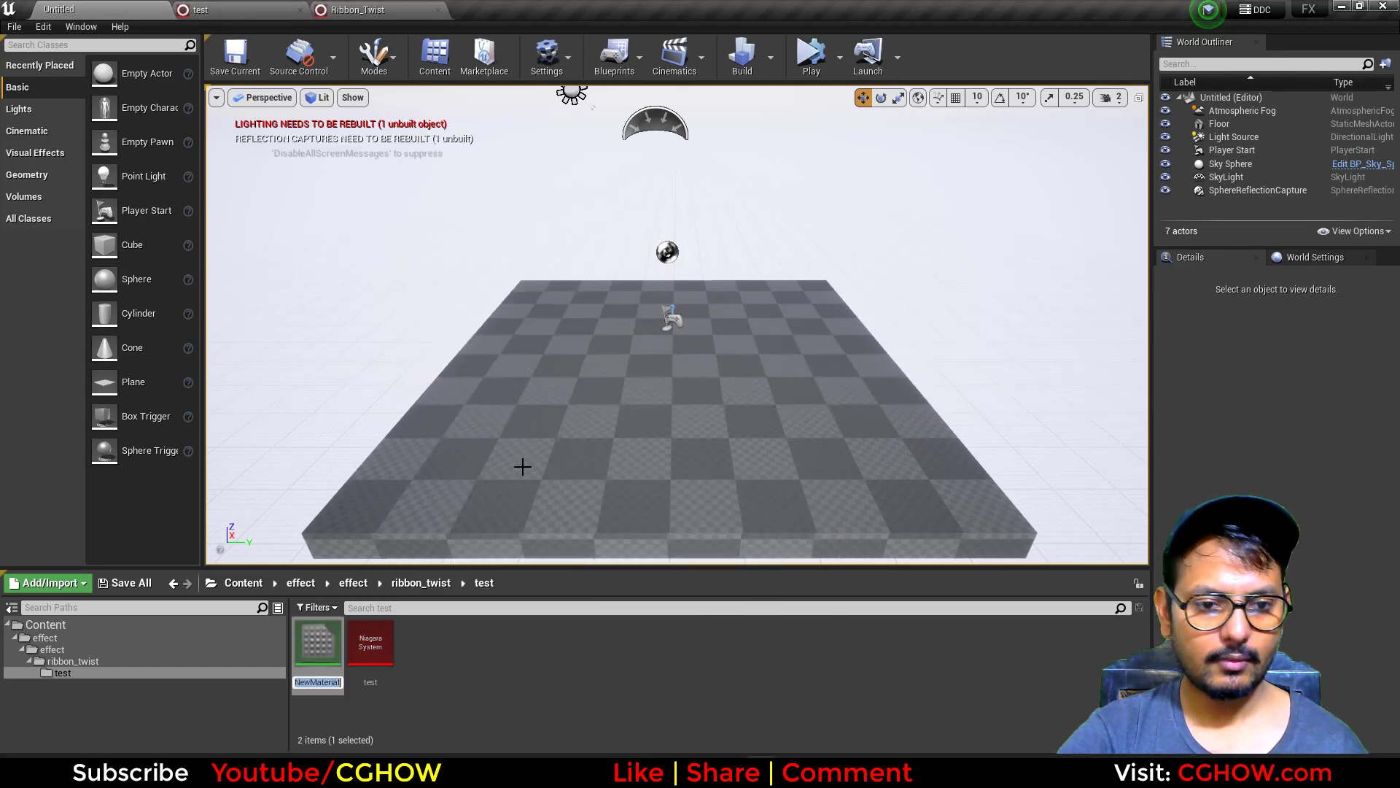
double_click(320, 643)
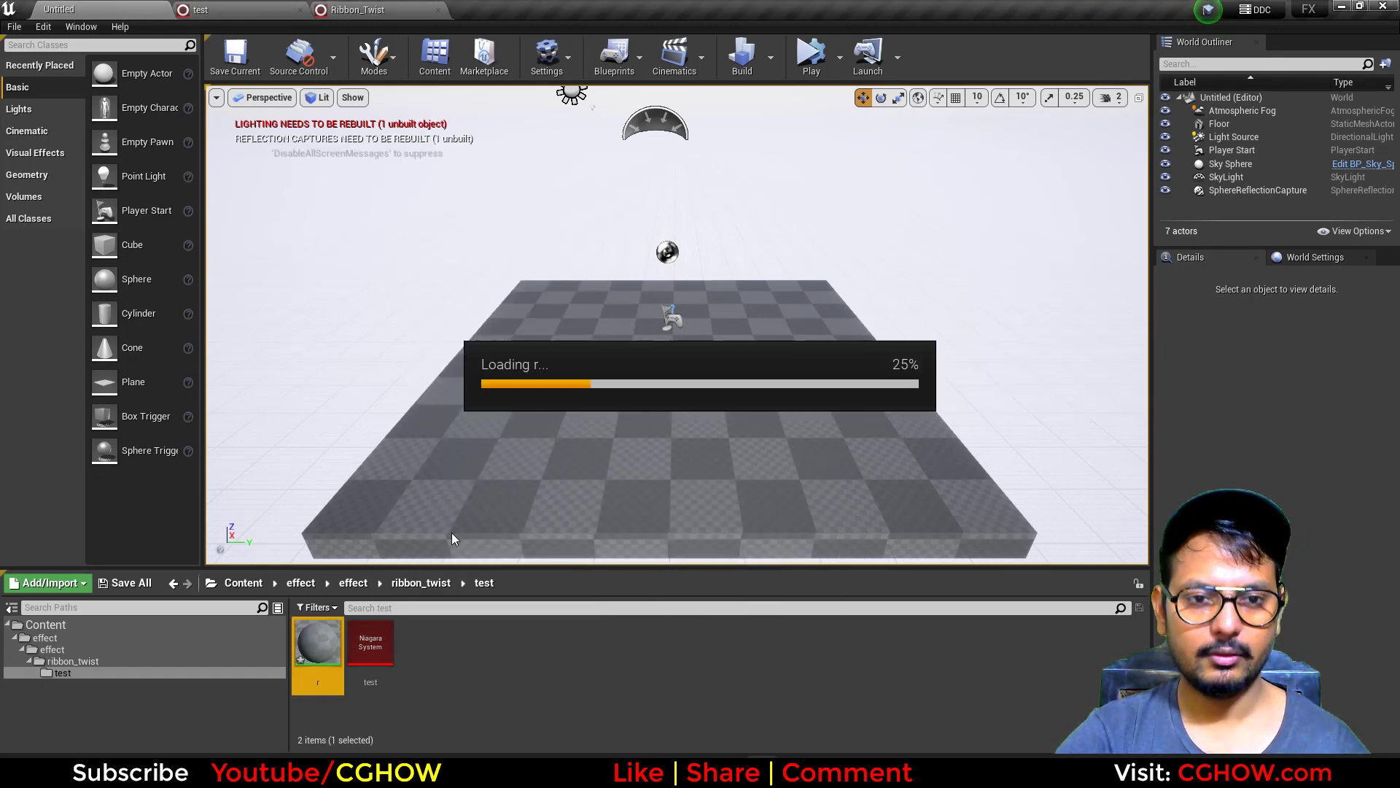
Add a Texture Sample node using the T_Noise01 texture to the material graph
left_click(581, 262)
scroll(216, 703, "down", 3)
left_click(225, 685)
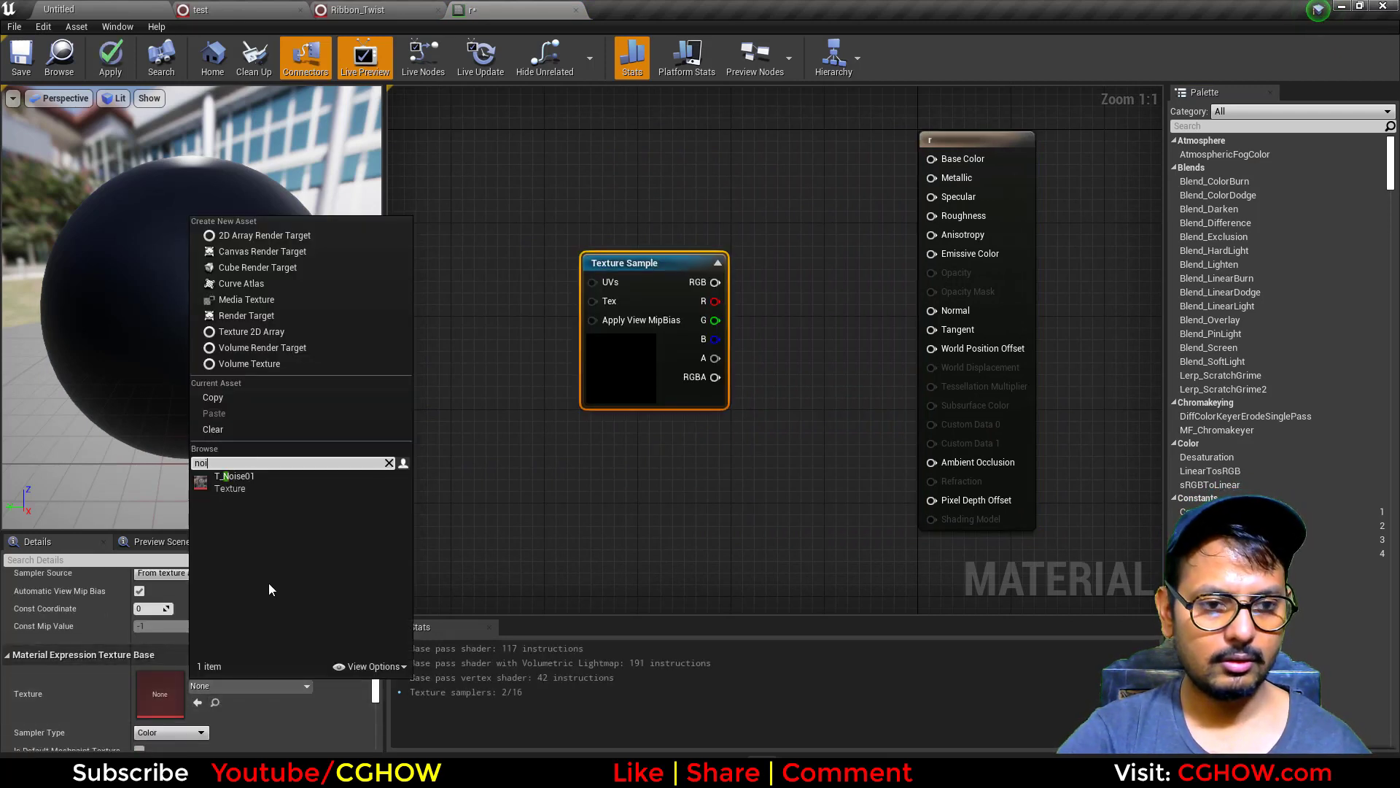
left_click(273, 486)
left_click_drag(649, 355, 566, 466)
Add a Particle Color node and connect its color output to the material's Emissive Color
right_click(585, 232)
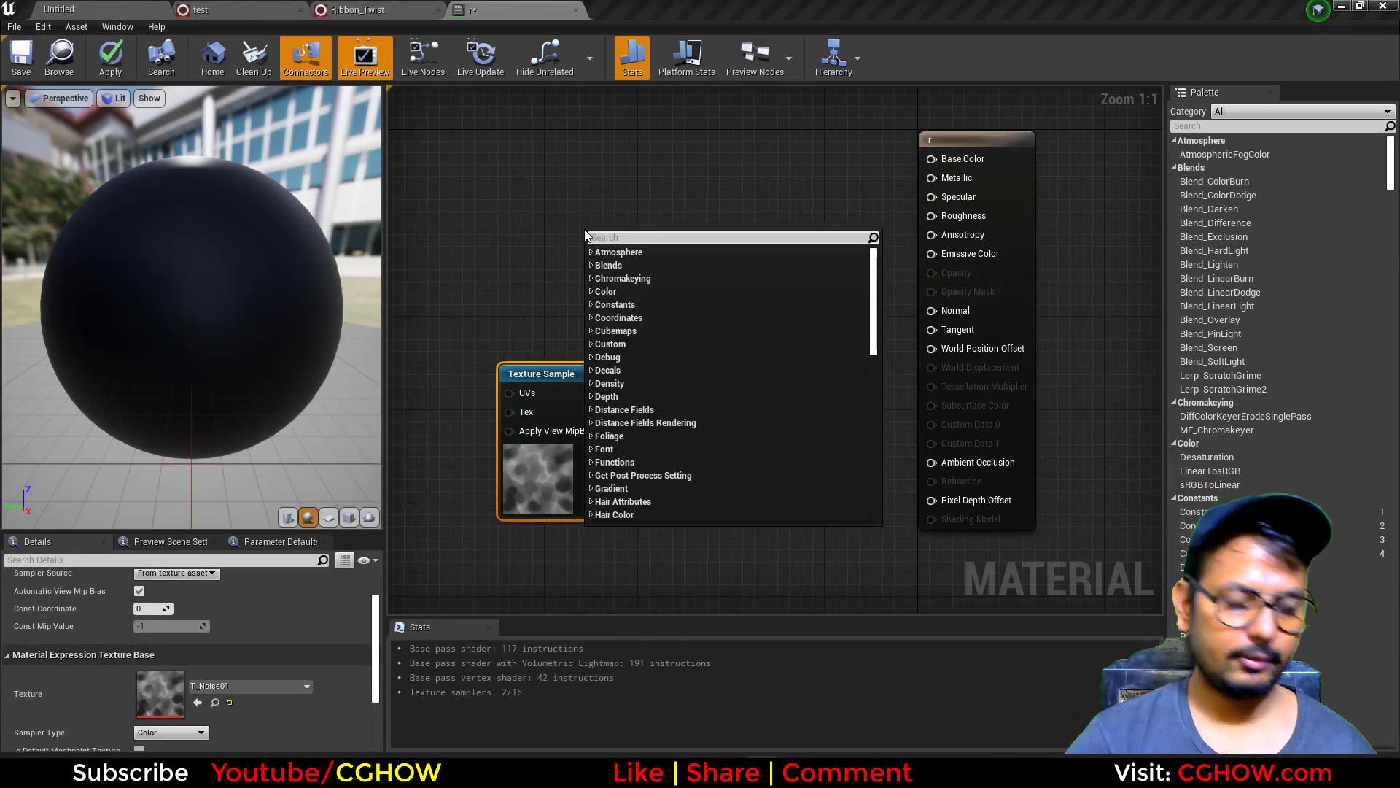
type("partic")
key("Return")
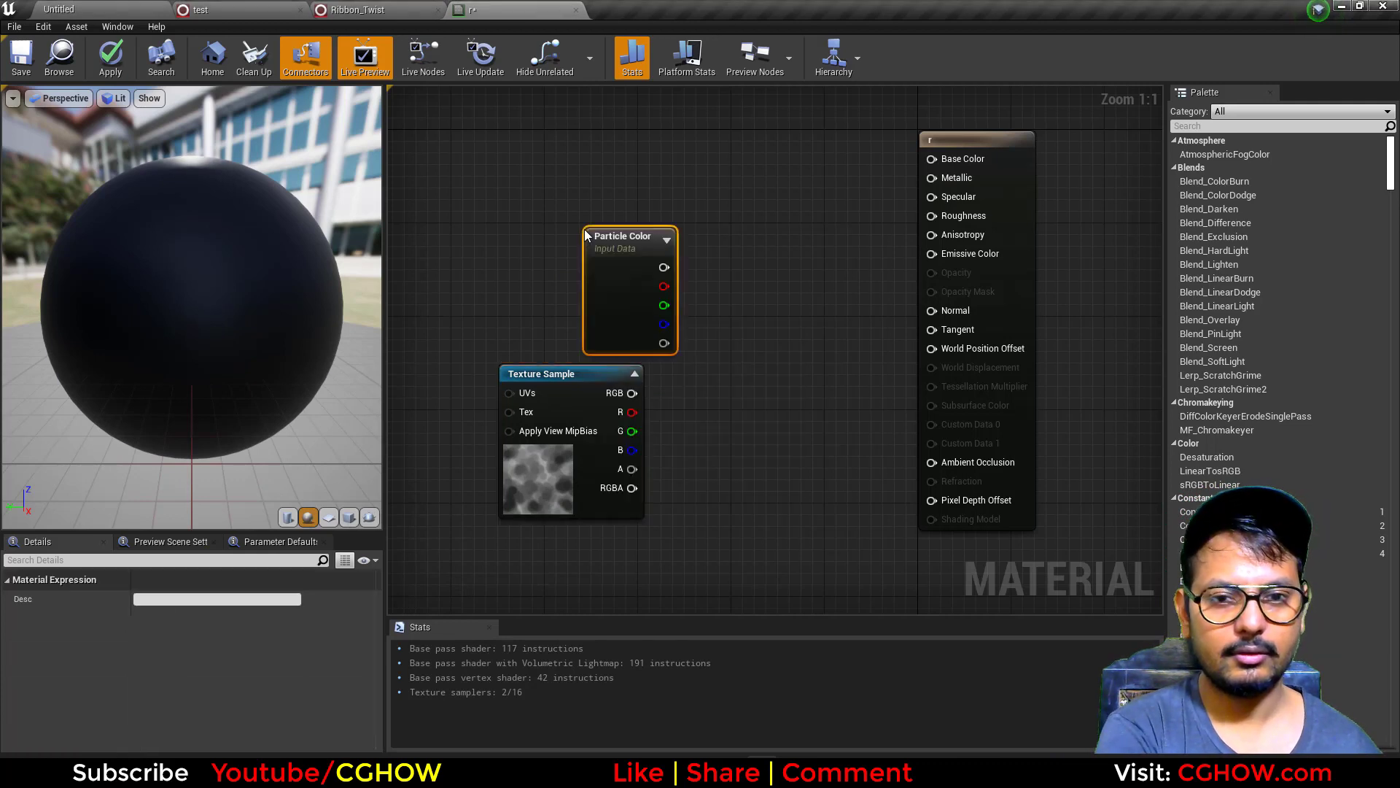
left_click_drag(664, 267, 945, 252)
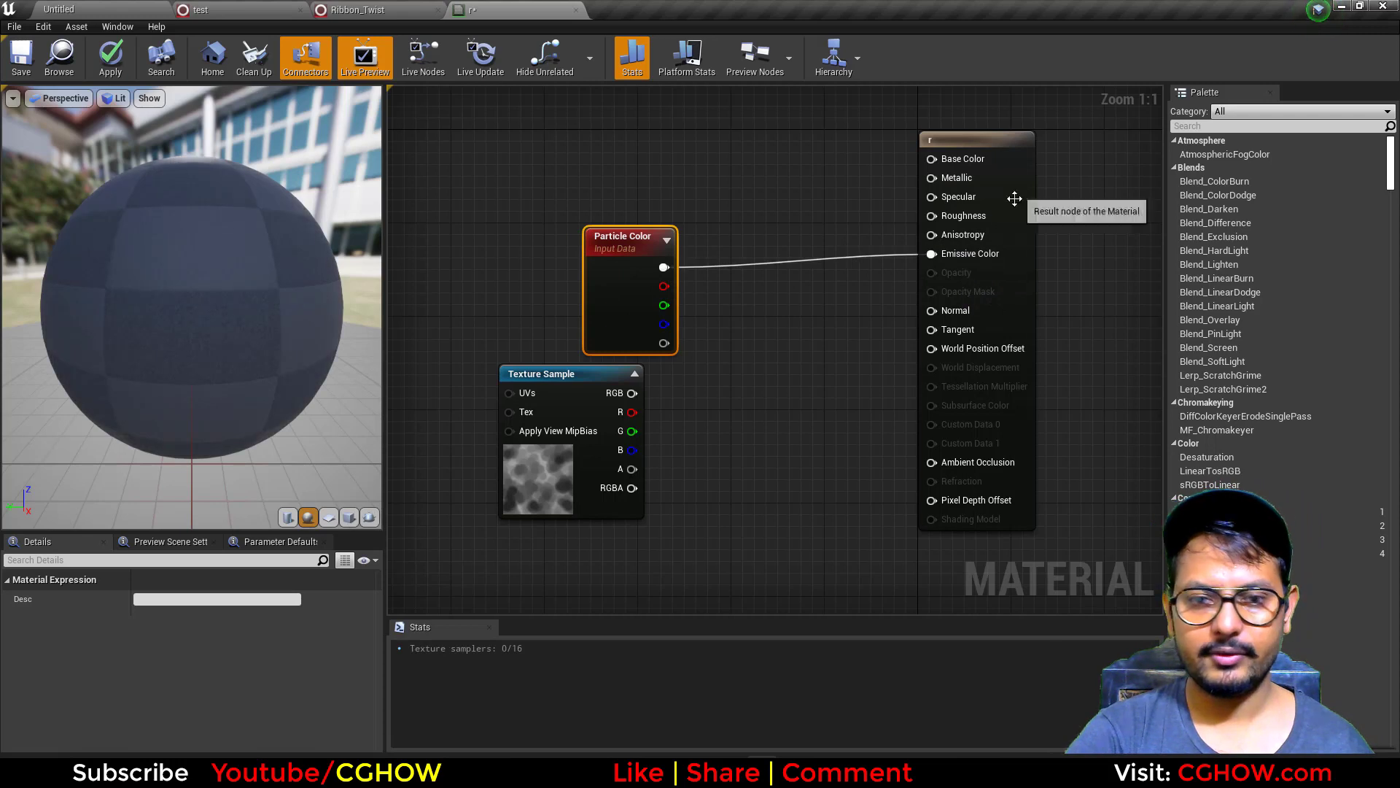
Set the material's blend mode to Masked
left_click(1021, 198)
scroll(172, 700, "down", 3)
scroll(172, 725, "up", 1)
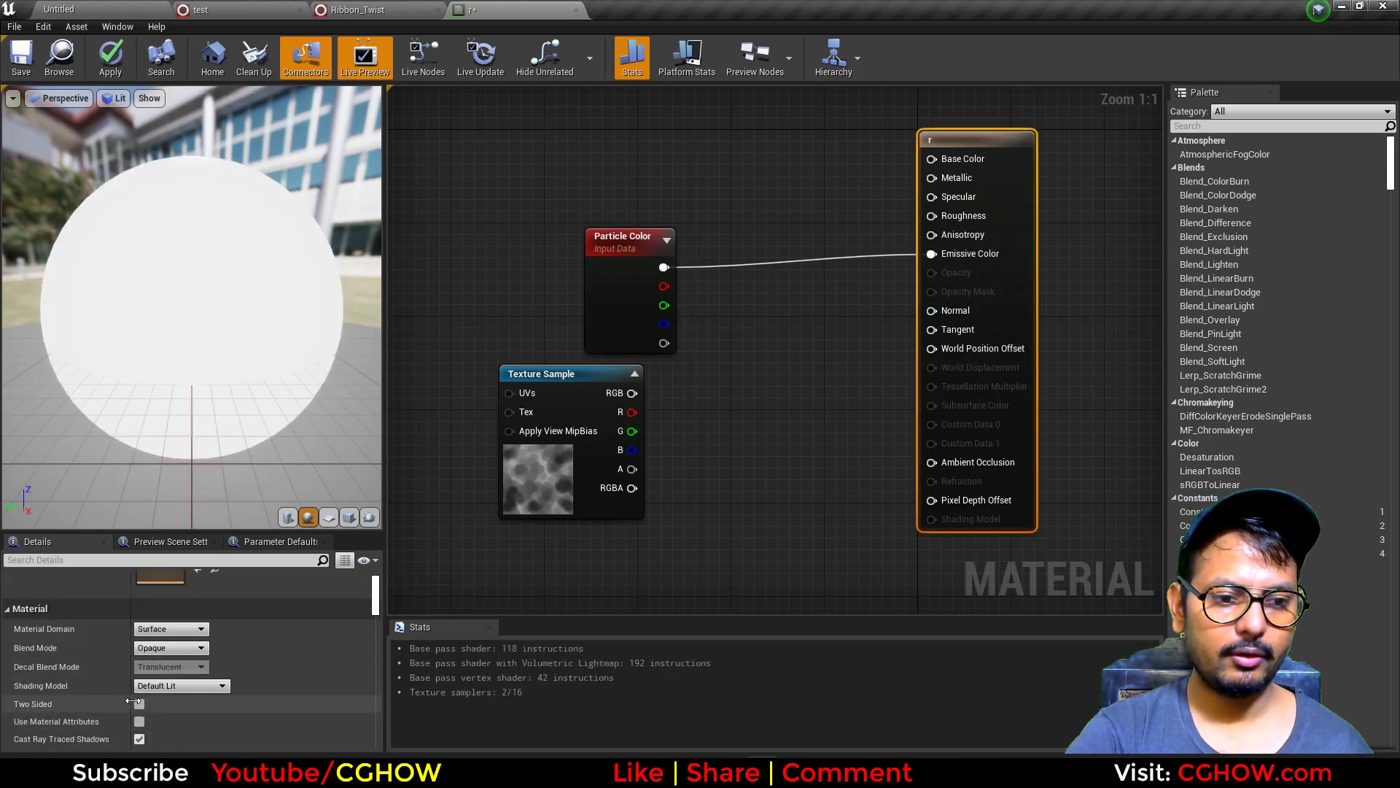
left_click(157, 648)
left_click(172, 672)
Add a Step node and feed the Texture Sample's R output into its Y input
left_click_drag(521, 506, 451, 541)
right_click_drag(572, 437, 575, 388)
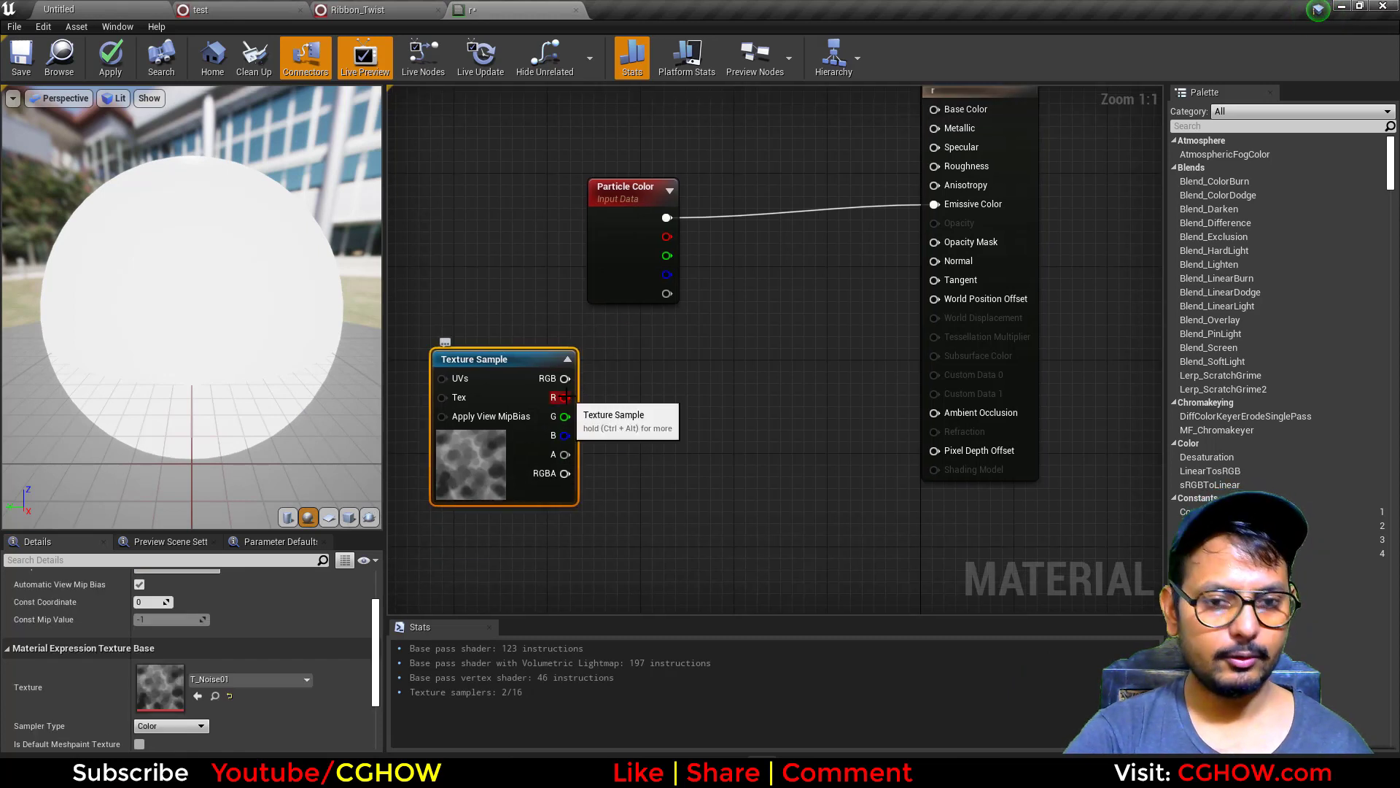
left_click_drag(565, 397, 631, 383)
type("ste")
left_click(662, 484)
right_click_drag(662, 484, 627, 452)
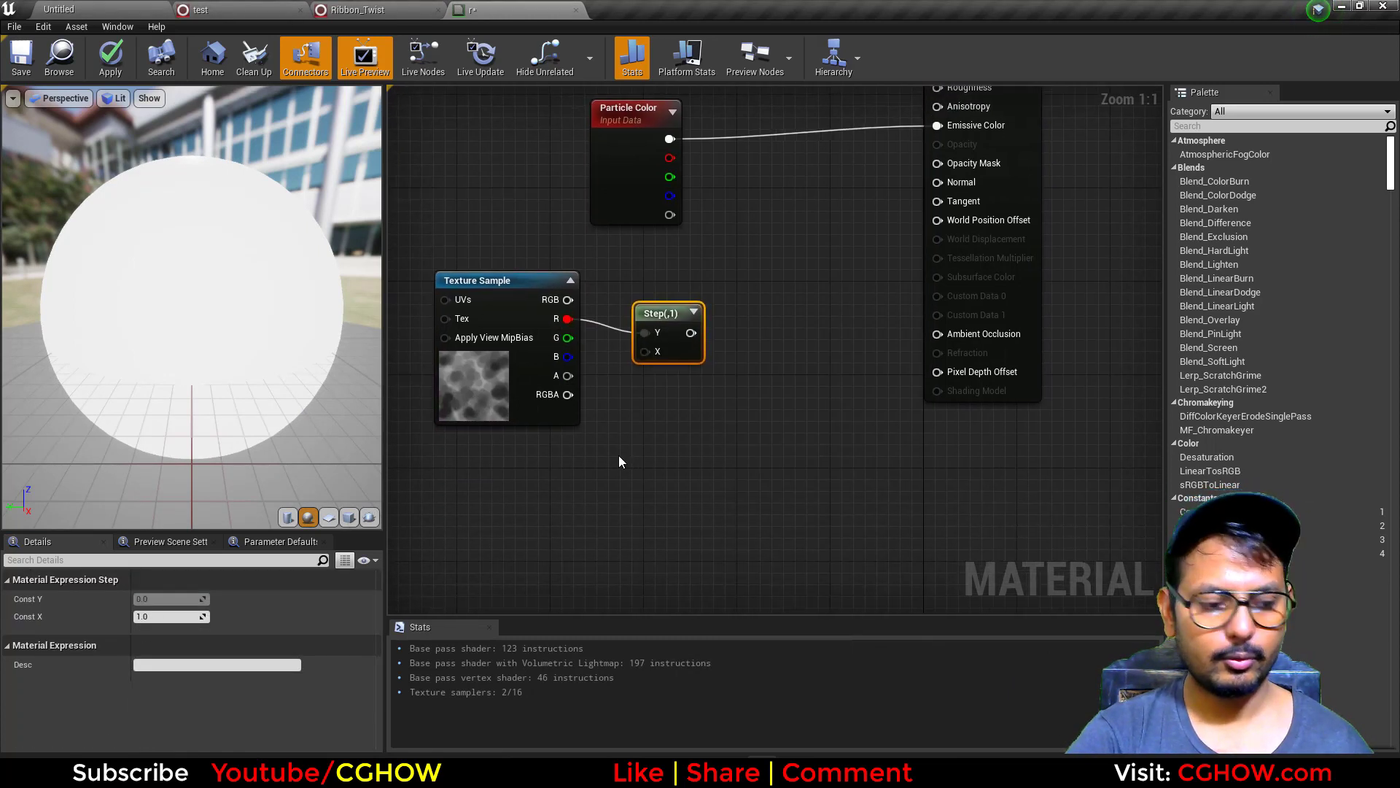
Add a Dynamic Parameter node driving the Step node's X from Param1, and connect Step to Opacity Mask
right_click(602, 469)
type("dynamic")
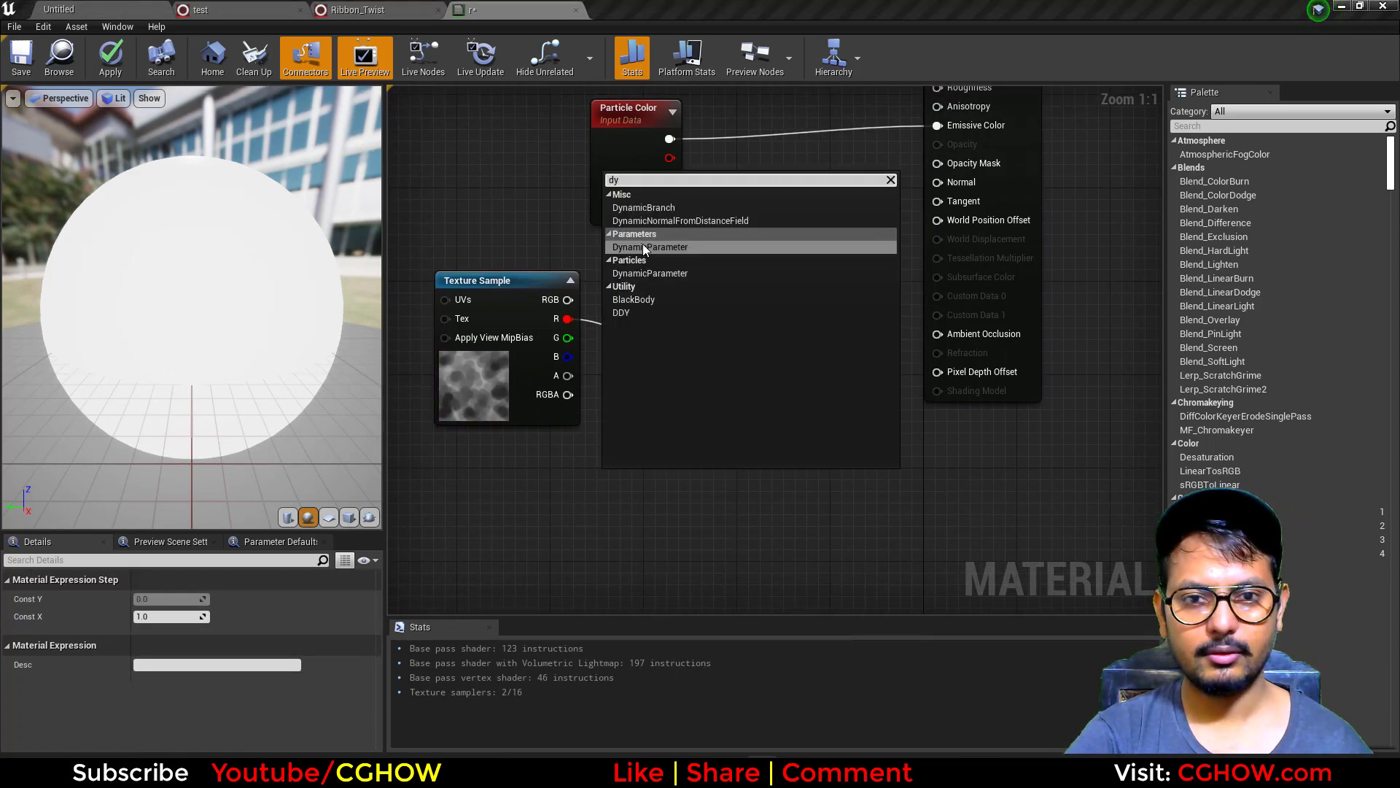
left_click(641, 247)
left_click_drag(706, 508, 644, 351)
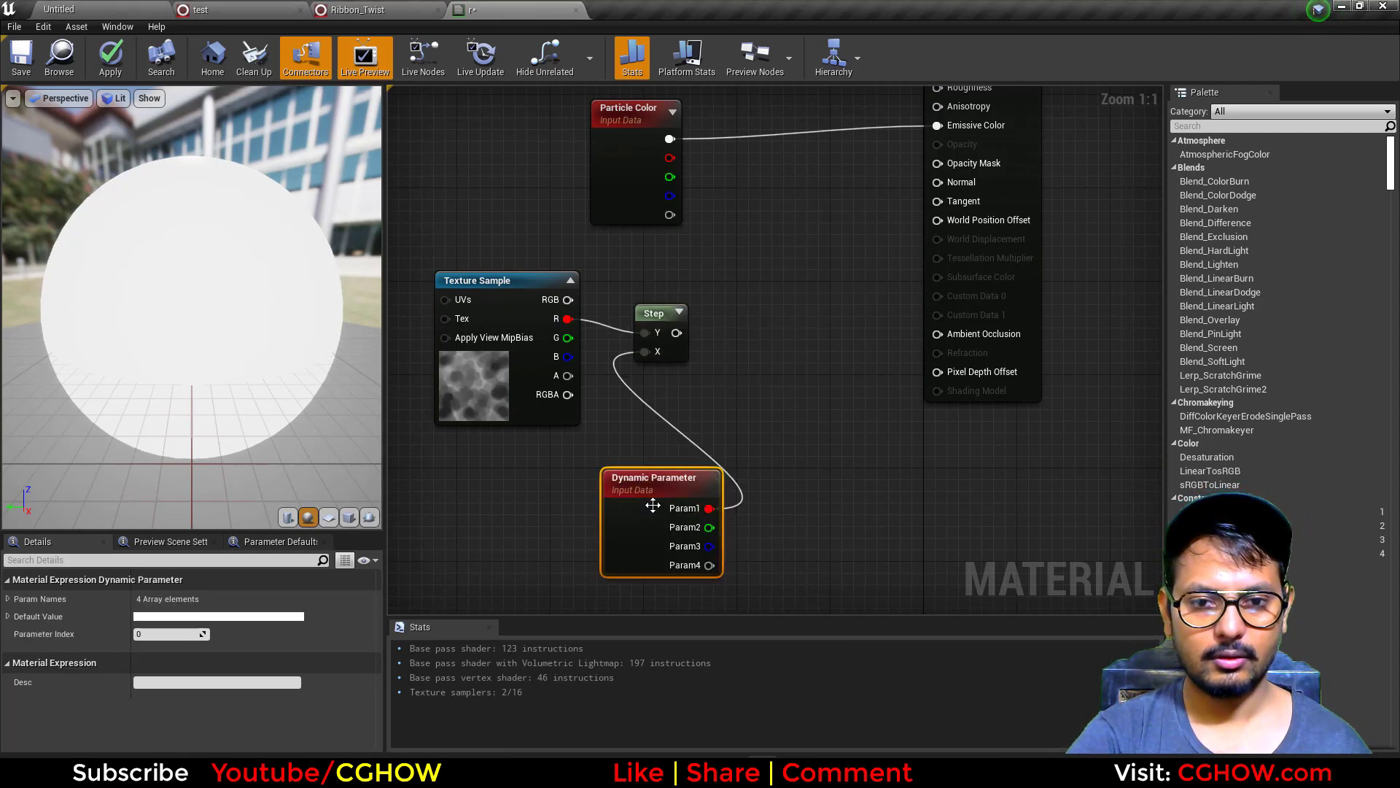
left_click_drag(654, 481, 533, 493)
left_click_drag(674, 333, 939, 162)
right_click_drag(941, 218, 1051, 157)
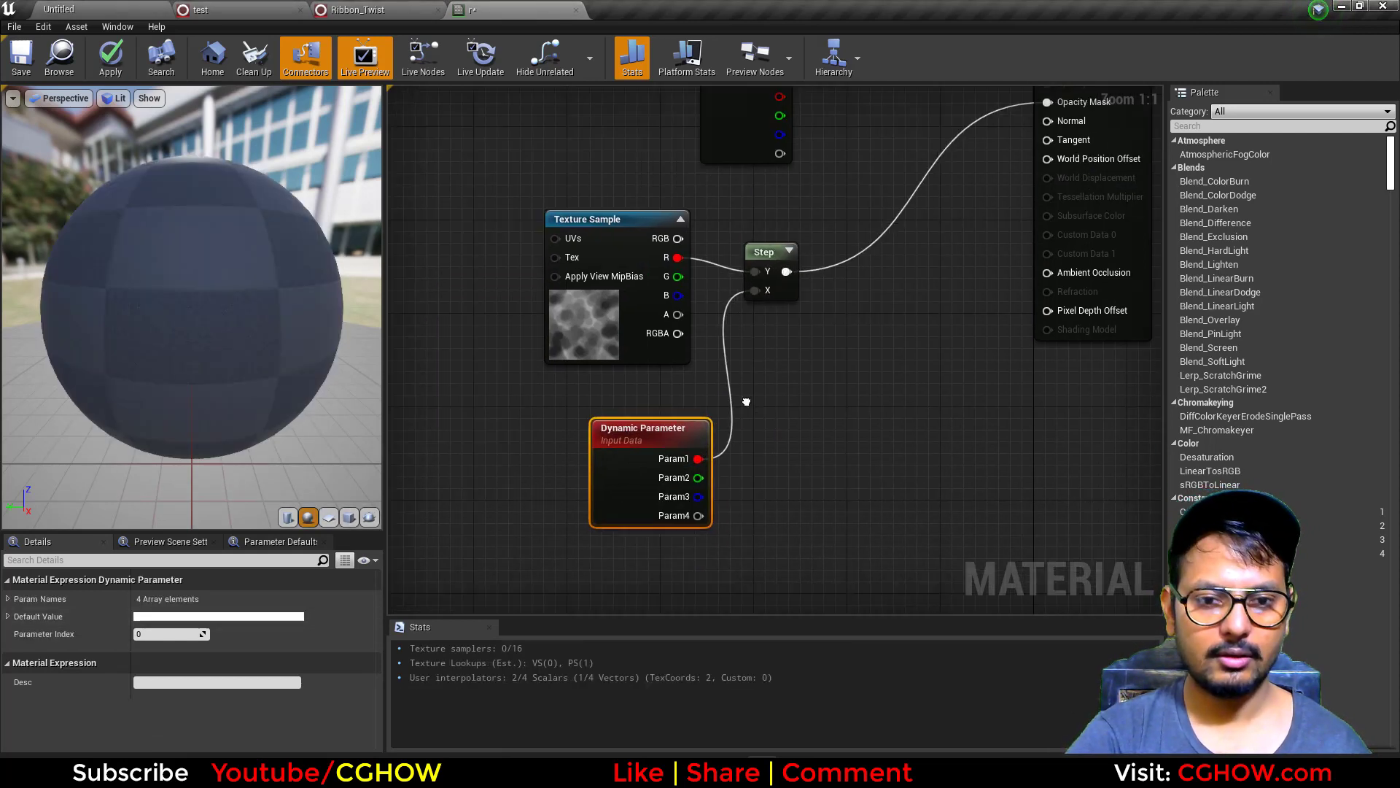
Rename the Dynamic Parameter's first parameter to erode
left_click(8, 598)
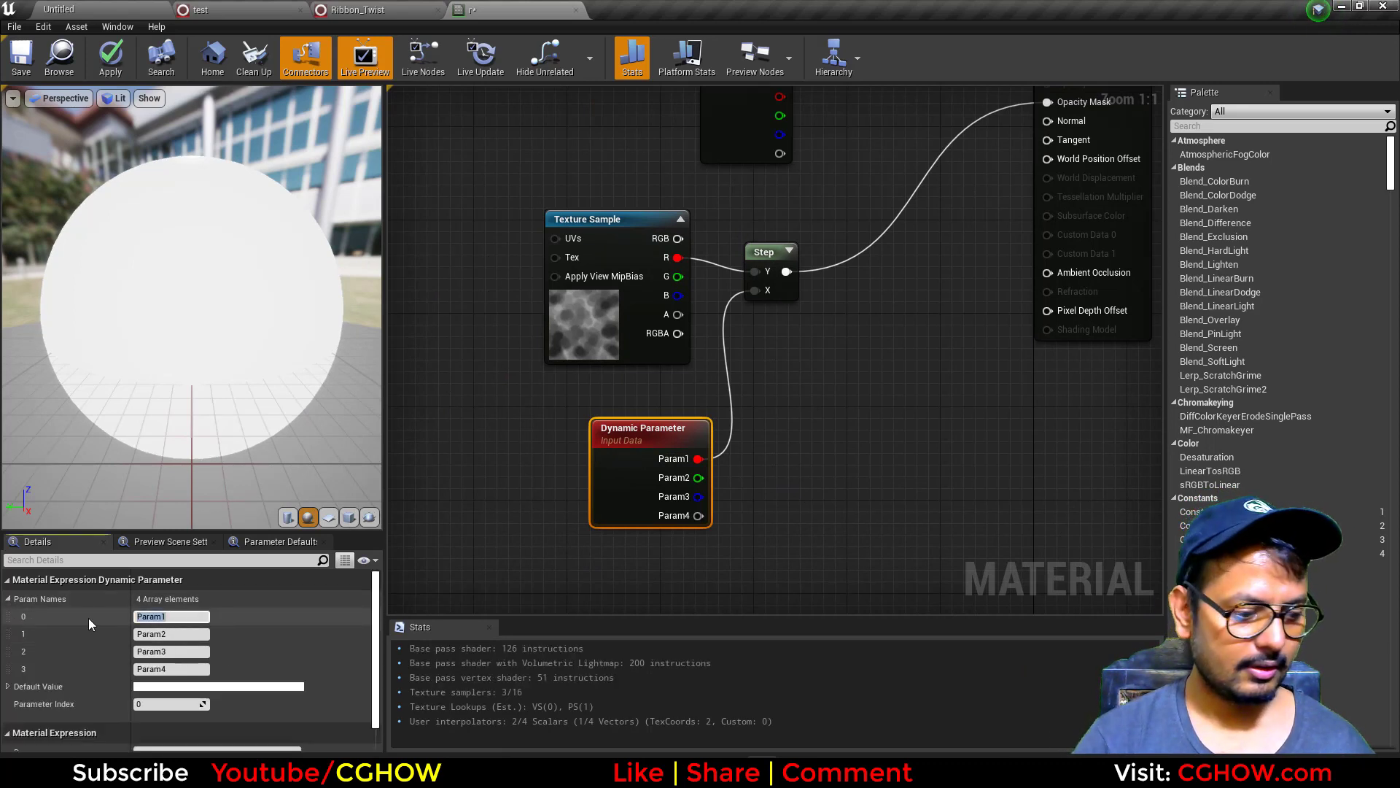
type("erode")
key("Return")
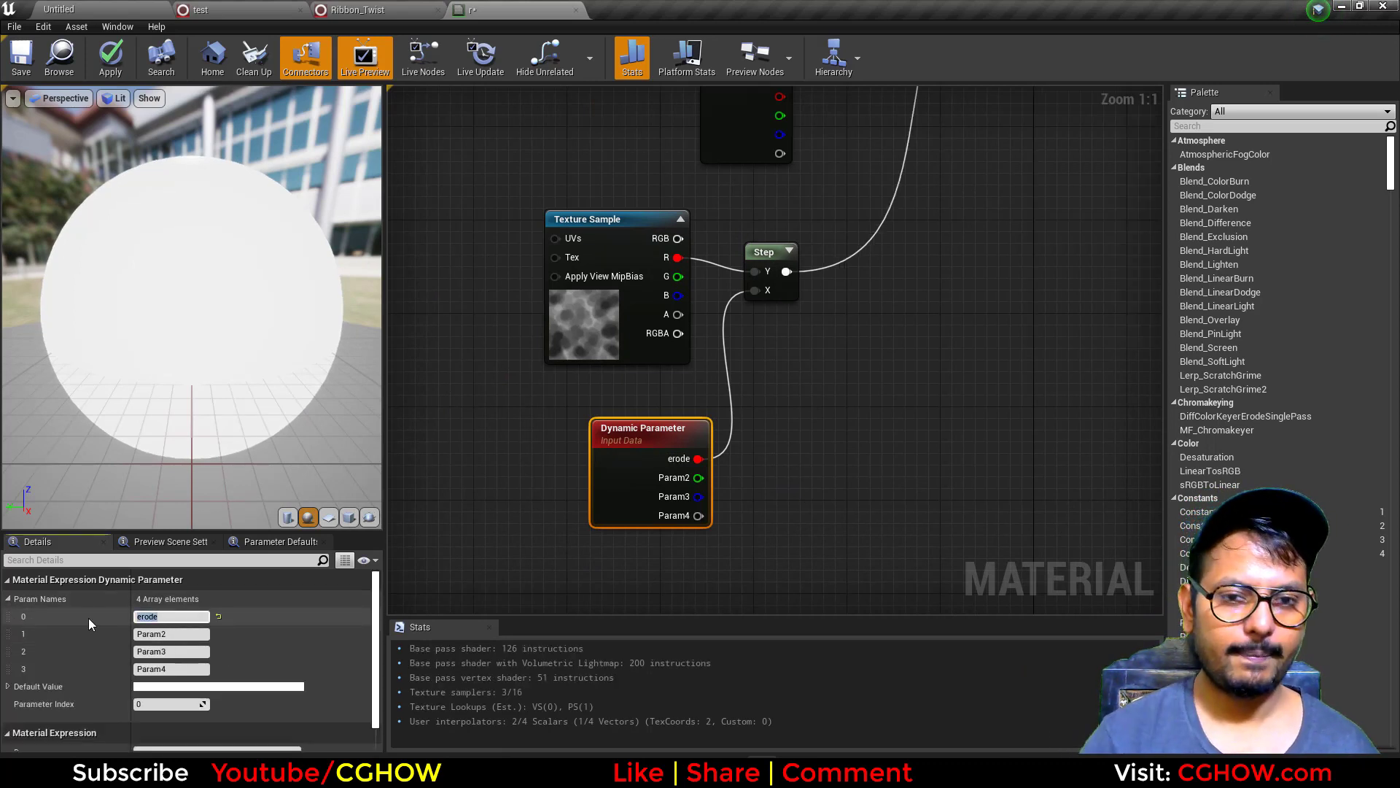
Add a 1-x node and connect it to the Texture Sample's UVs
right_click_drag(523, 342, 646, 425)
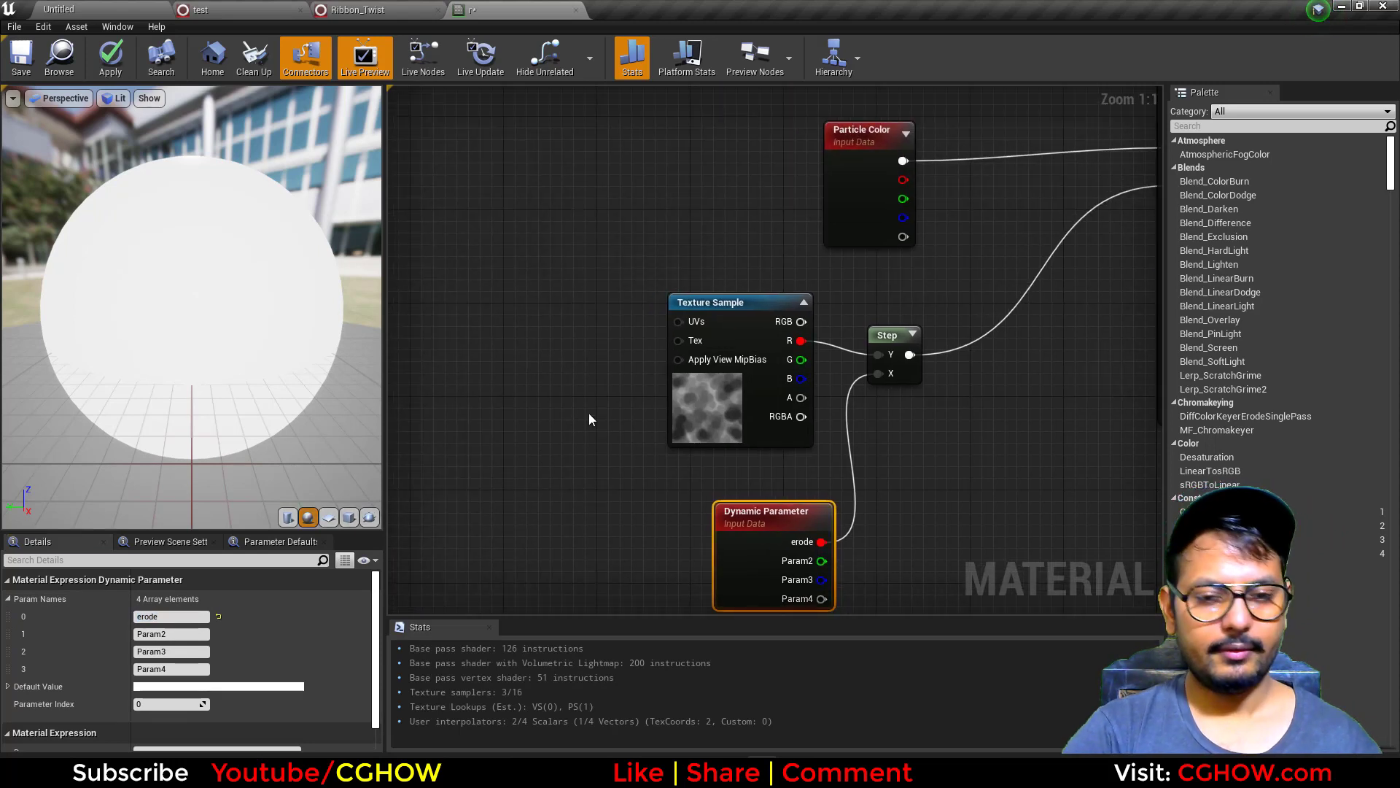
left_click(574, 314)
left_click_drag(680, 328, 680, 325)
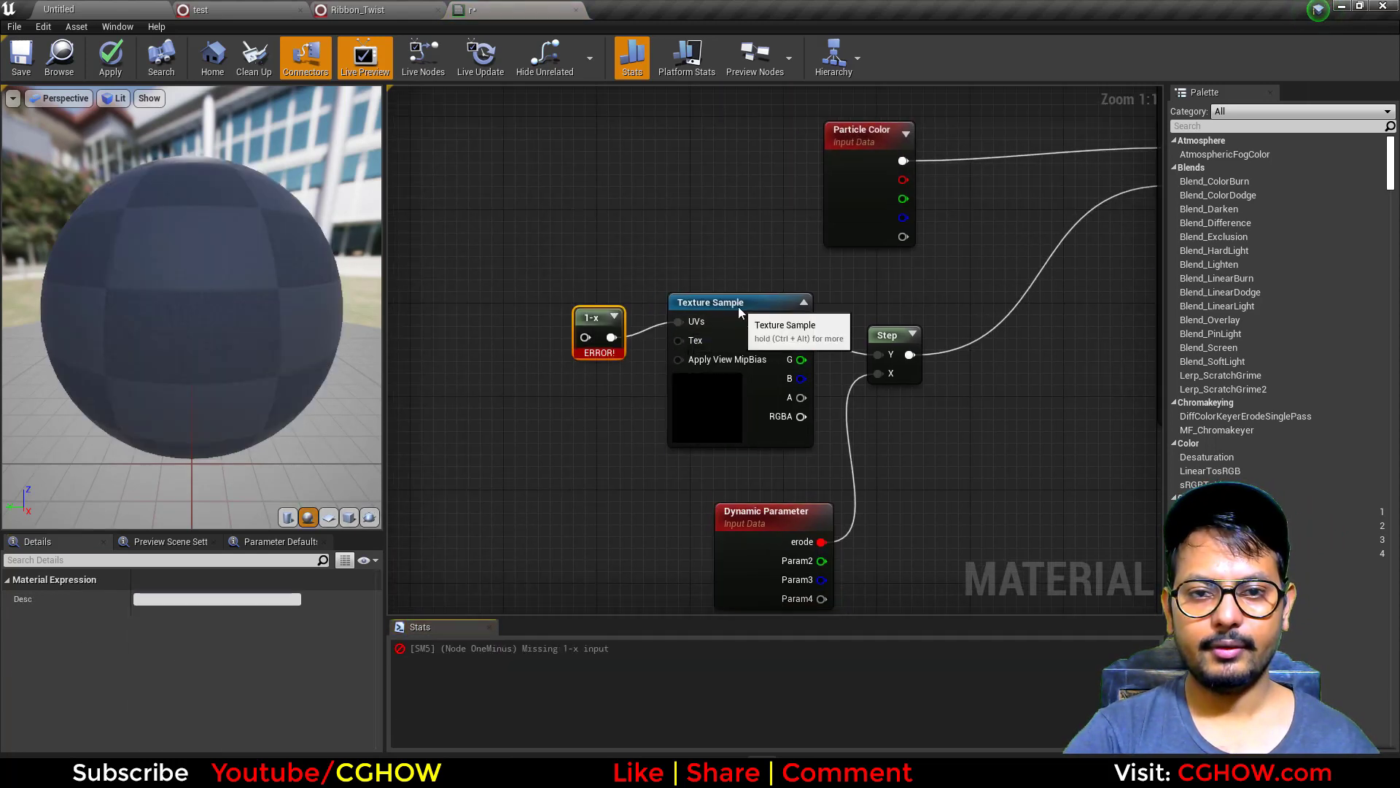
left_click(737, 304)
Multiply the Particle Color by the Texture Sample's R output and connect the product to Emissive Color
right_click_drag(747, 374, 626, 480)
left_click_drag(742, 336, 702, 308)
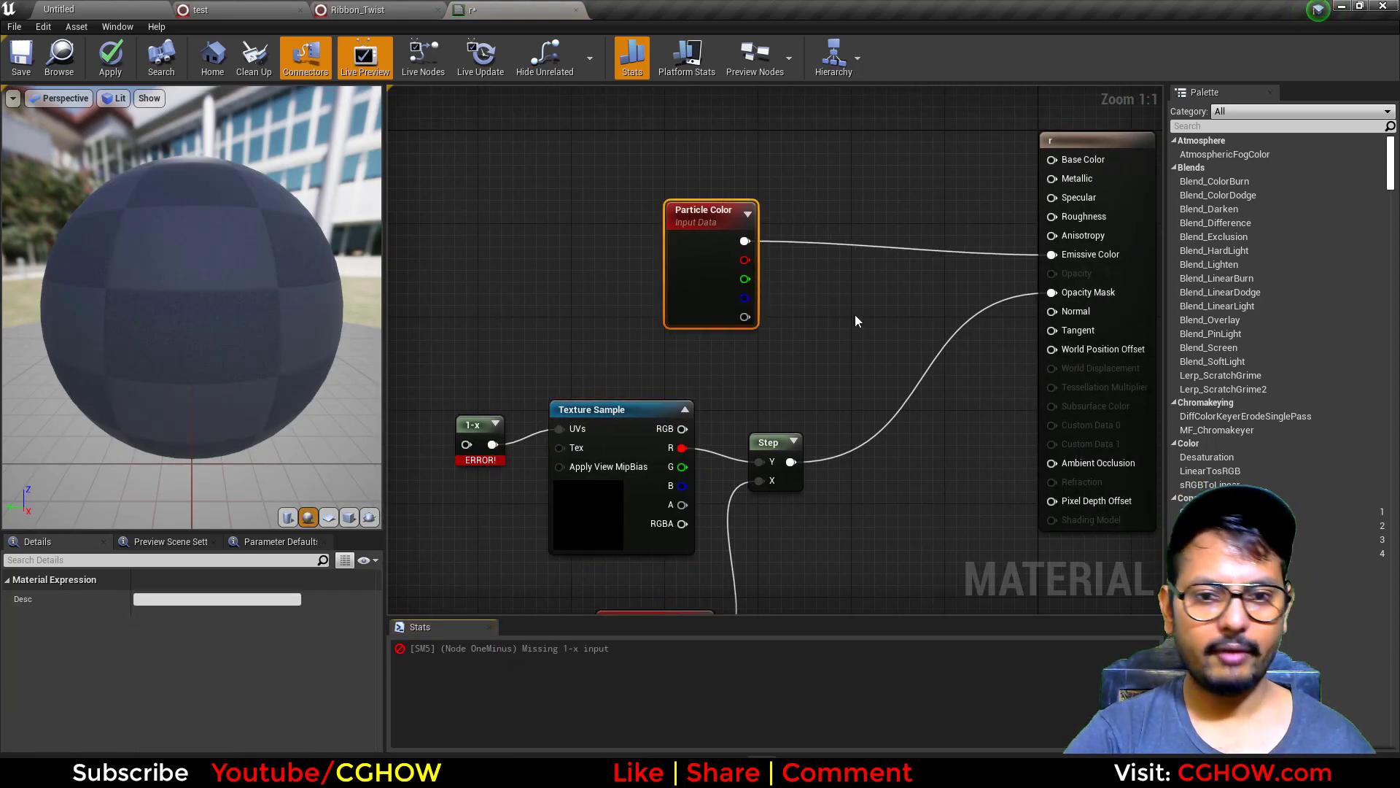
left_click(859, 296)
left_click_drag(681, 448, 867, 340)
left_click_drag(744, 241, 751, 253)
left_click_drag(889, 330, 960, 309)
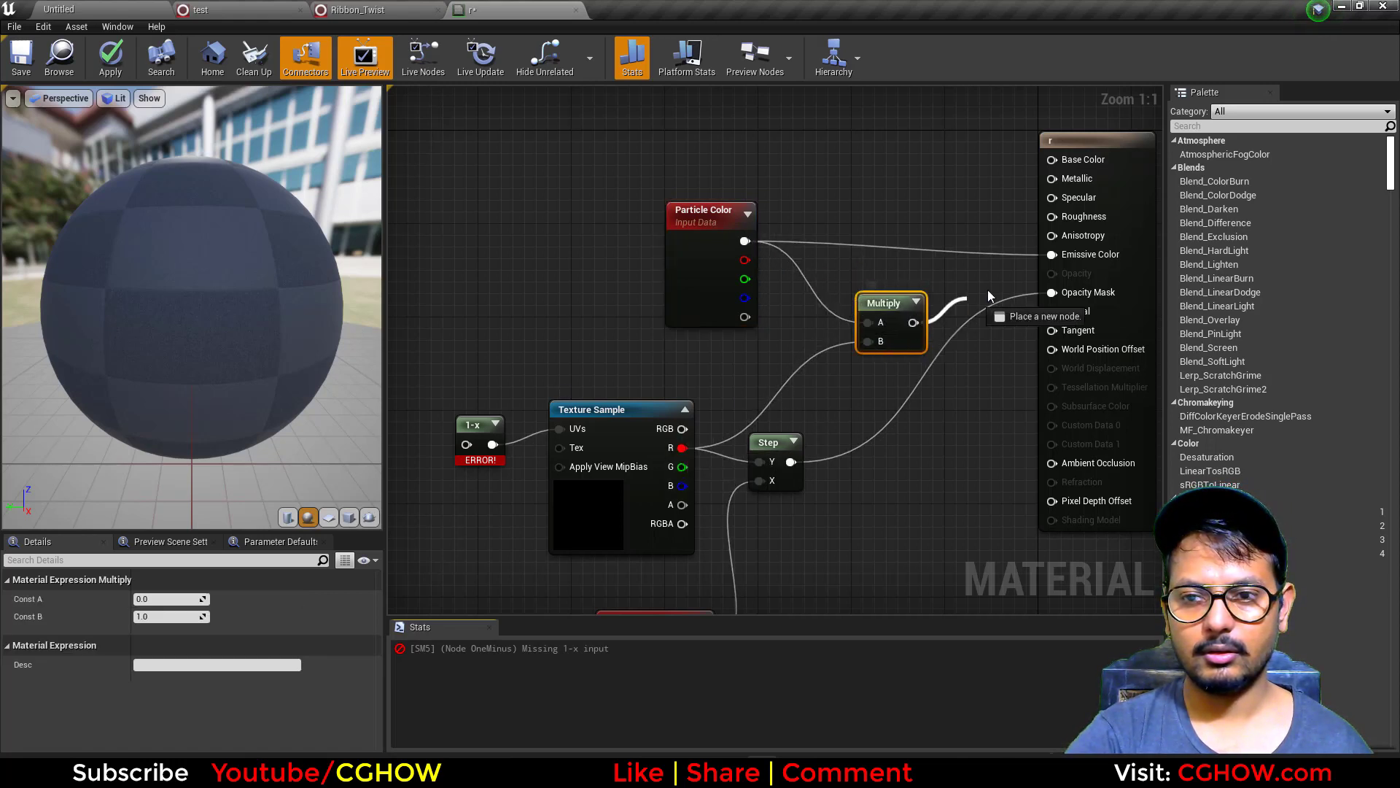
left_click_drag(1045, 256, 1050, 256)
Delete the 1-x node and connect a new Panner node to the Texture Sample's UVs
right_click_drag(508, 521, 684, 456)
left_click_drag(624, 306, 639, 399)
key("Delete")
right_click_drag(603, 376, 584, 401)
left_click(584, 360)
left_click_drag(662, 383, 716, 389)
Switch the material preview to a plane and set the Panner's Speed X to 1
left_click(328, 517)
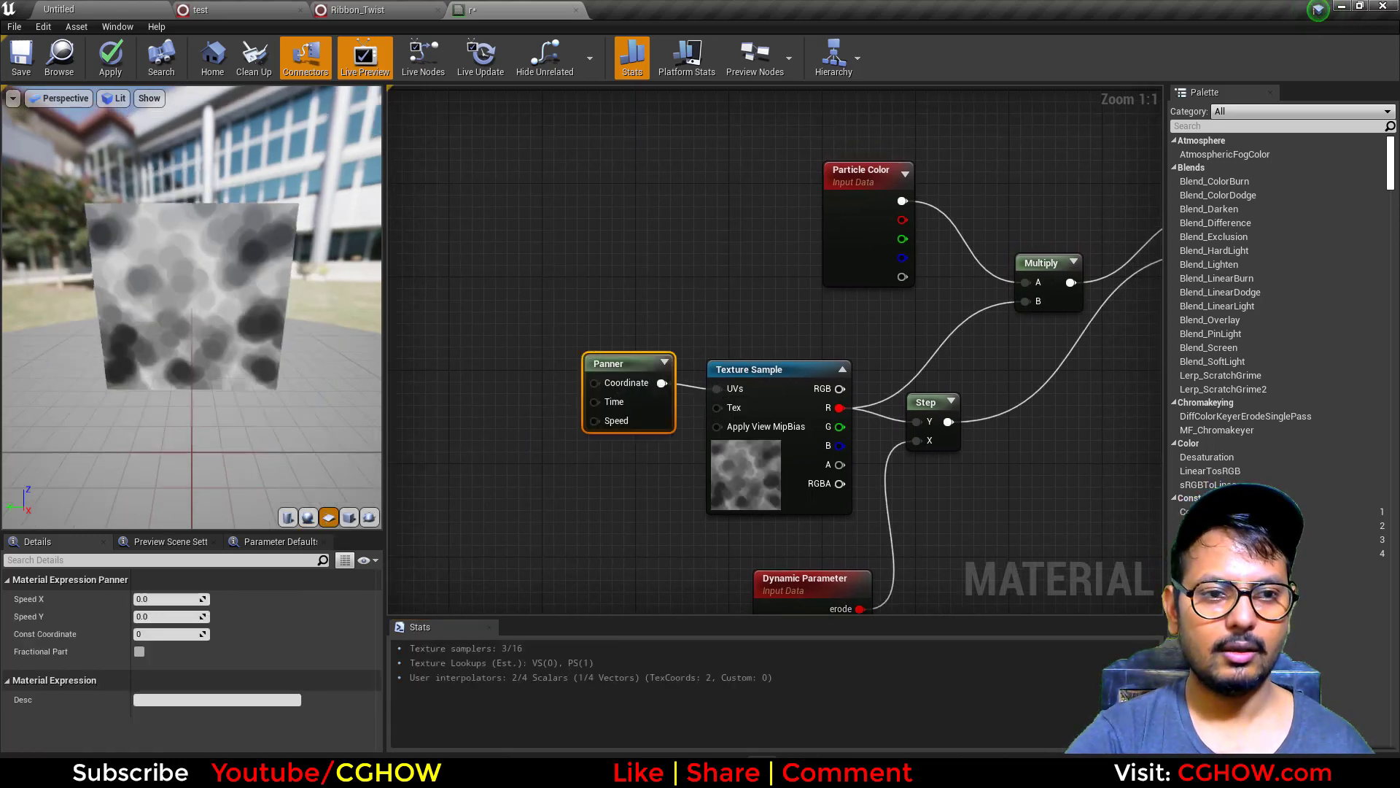
left_click(171, 599)
type("1")
key("Return")
Connect a new TexCoord node to the Panner's Coordinate input and save the material
right_click_drag(539, 496, 556, 394)
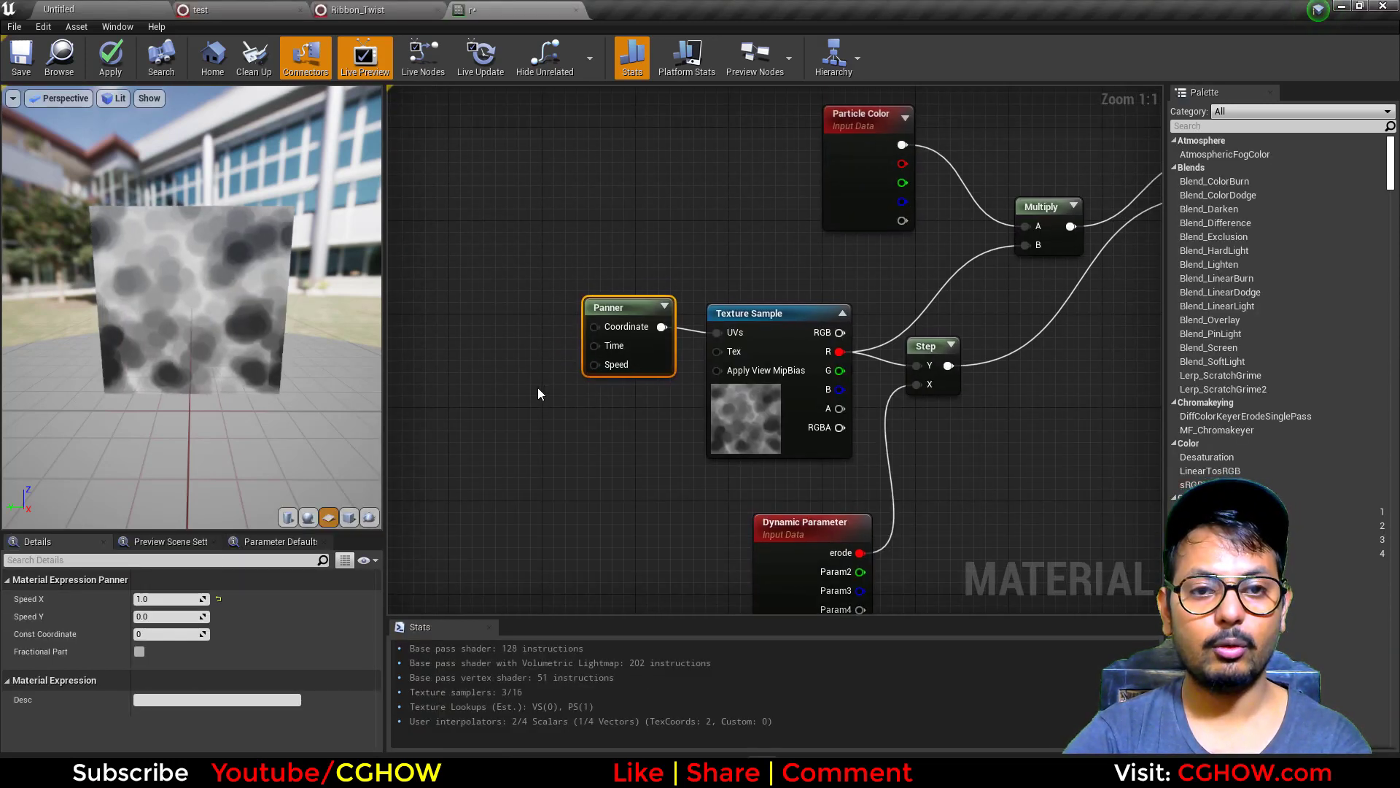
left_click(455, 310)
left_click_drag(518, 328, 594, 326)
scroll(642, 402, "down", 1)
right_click_drag(582, 463, 510, 479)
left_click(36, 77)
Open the M_Ribbon material from Fountain001's Ribbon Renderer in Ribbon_Twist and examine its tiling, panning and erosion nodes
left_click(357, 9)
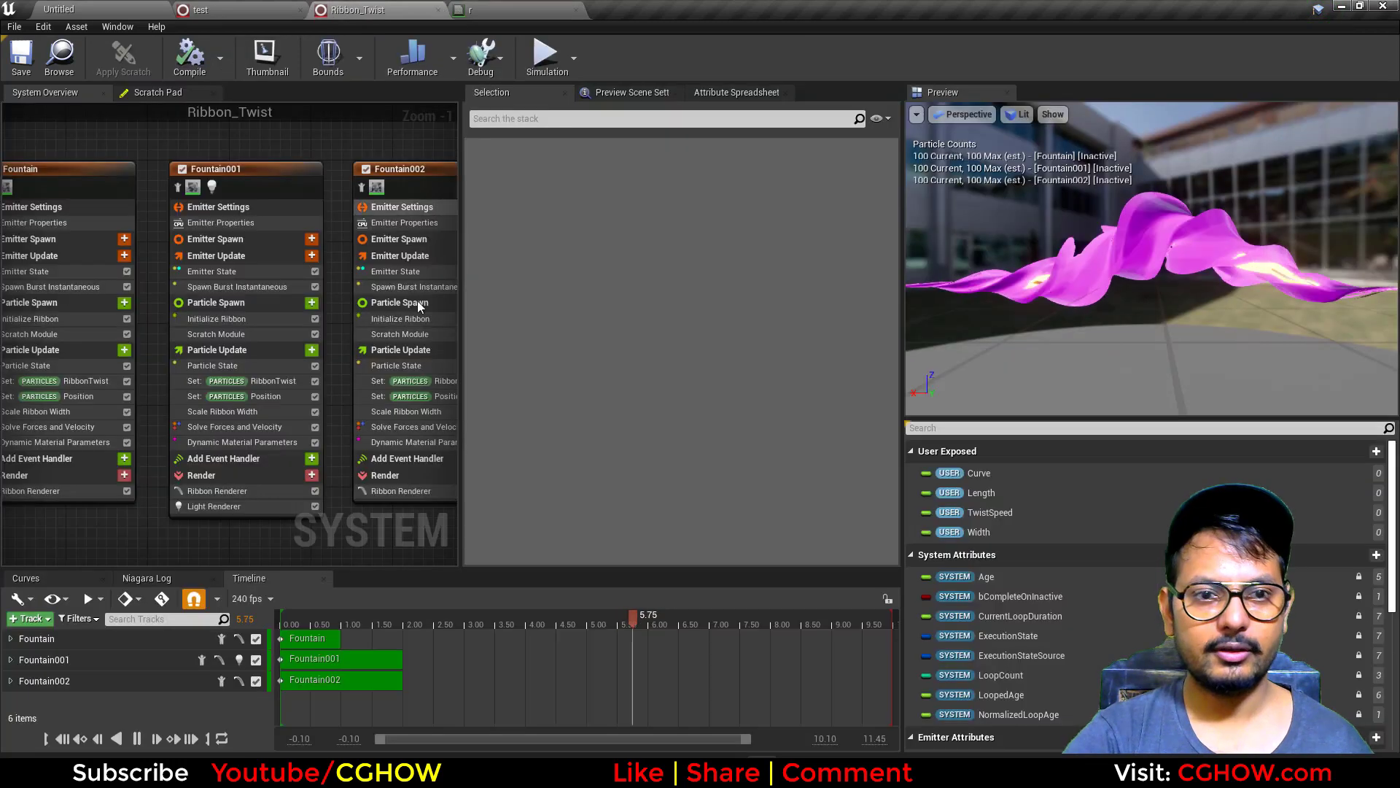
left_click(219, 491)
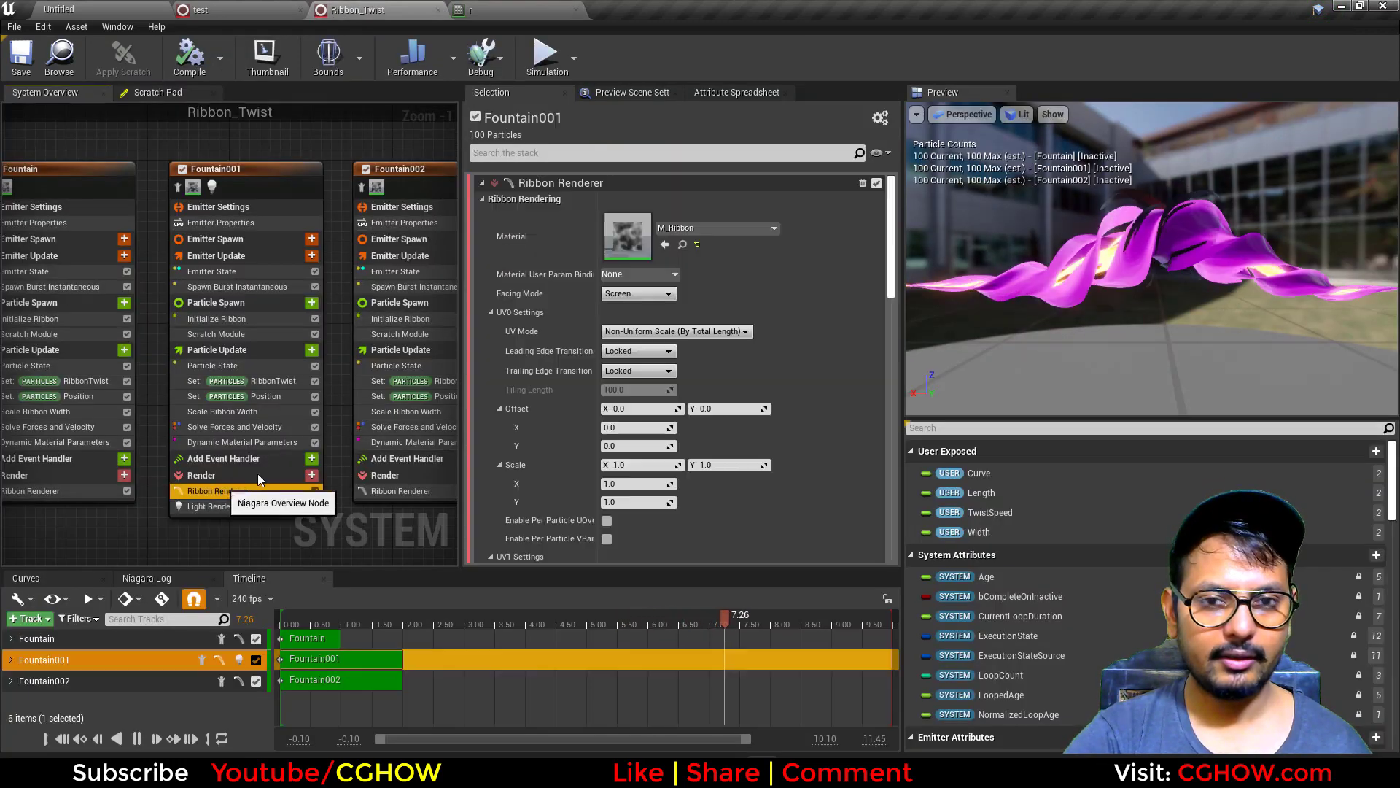
double_click(629, 236)
scroll(479, 480, "down", 2)
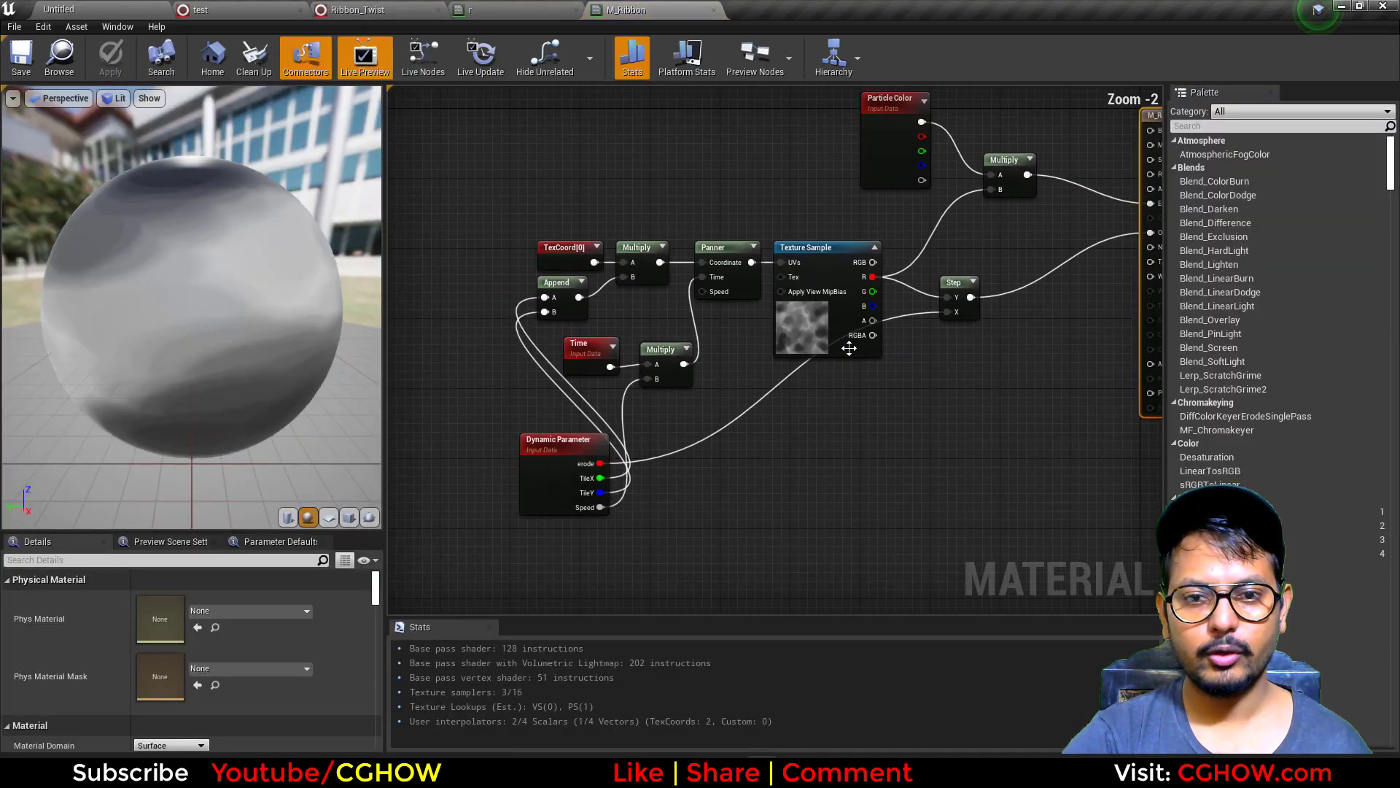
left_click(870, 356)
scroll(749, 268, "up", 1)
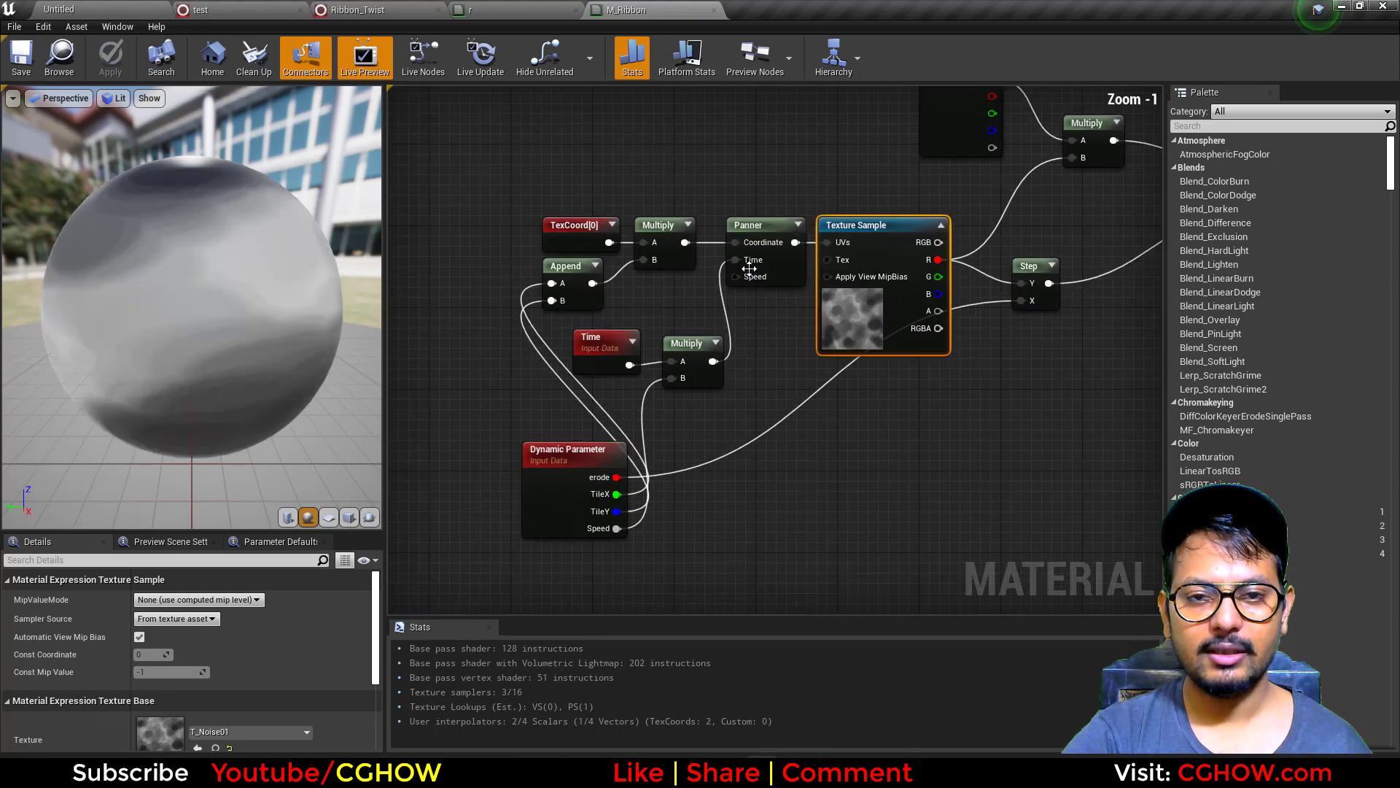
left_click(754, 247)
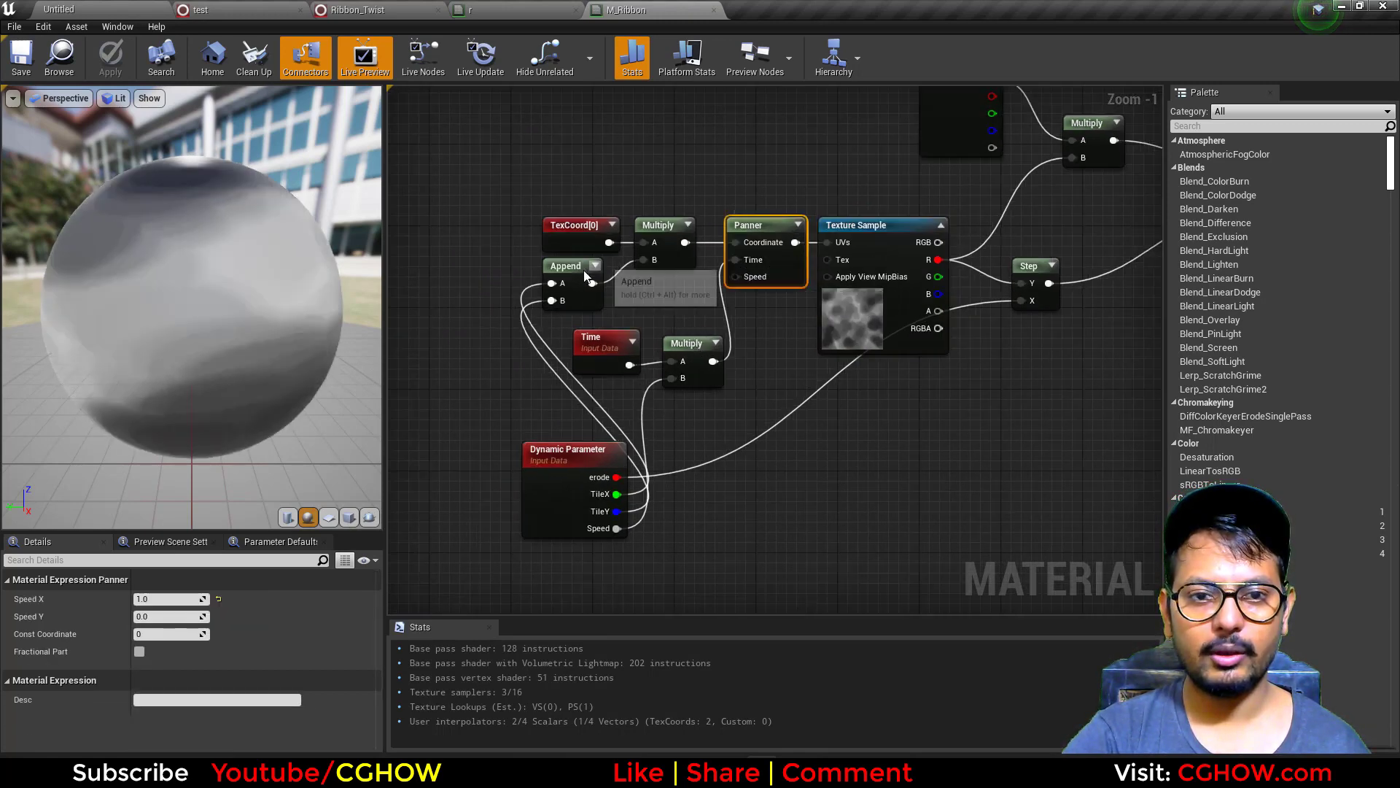
right_click_drag(734, 437, 675, 471)
right_click_drag(913, 328, 719, 396)
middle_click(674, 8)
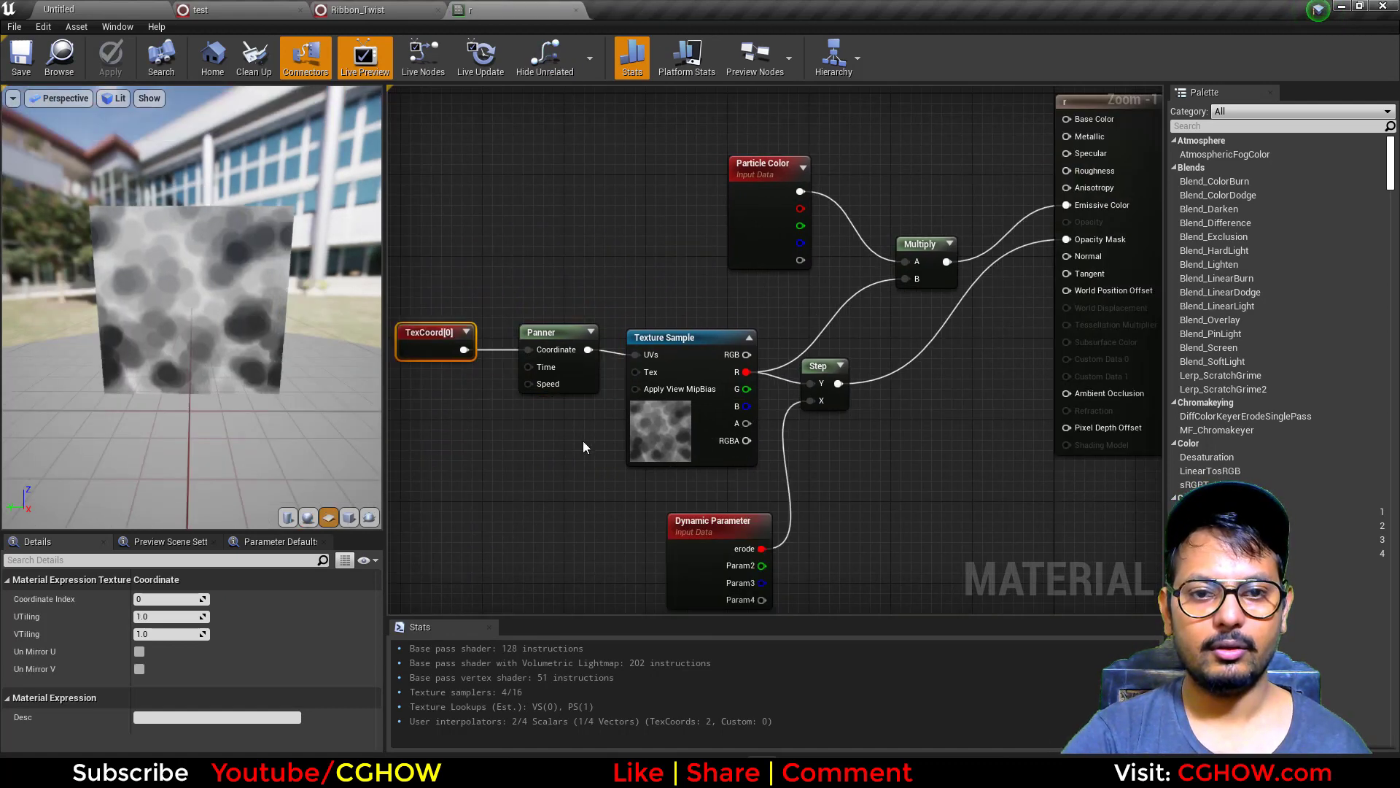
right_click_drag(714, 515, 659, 563)
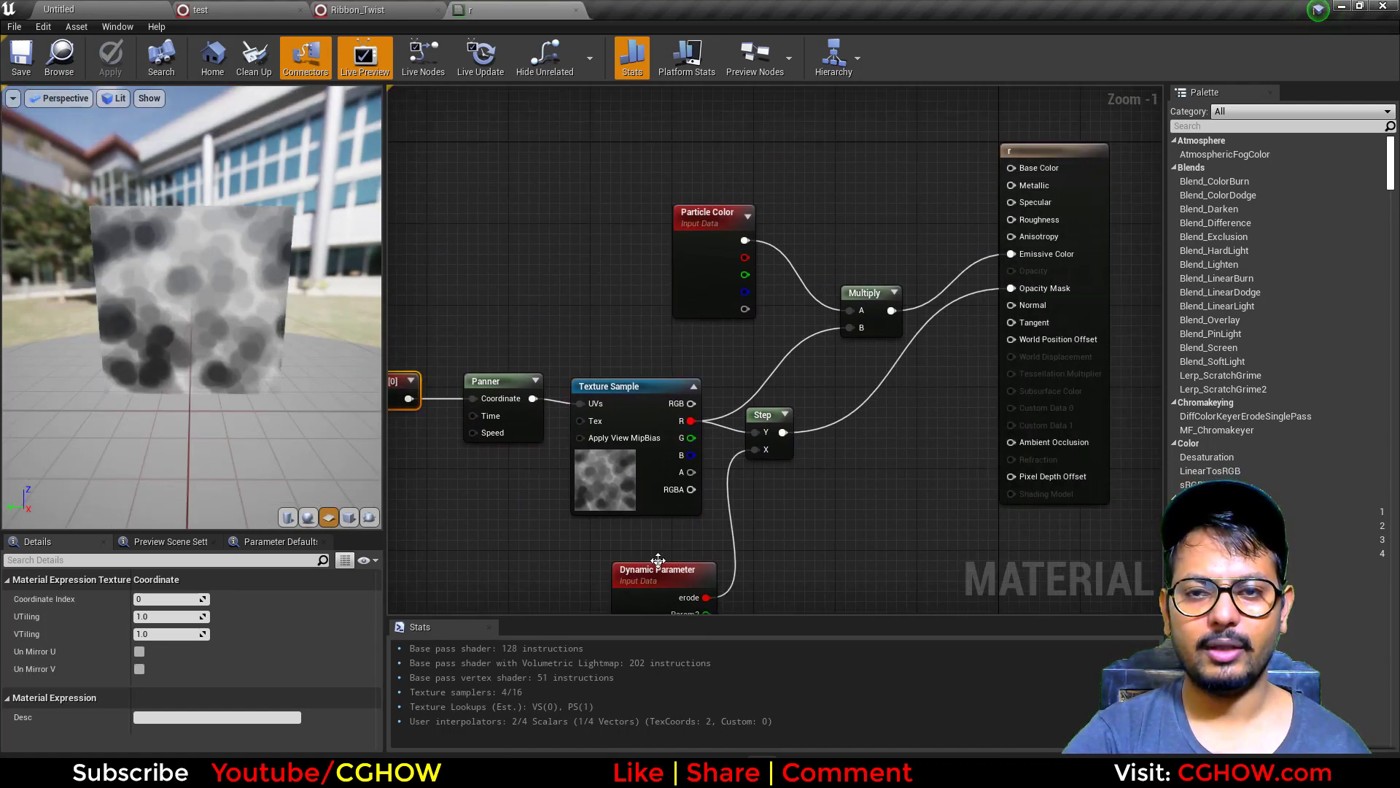
Close the Ribbon_Twist system and assign material r to the Ribbon Renderer in the test system
left_click(62, 10)
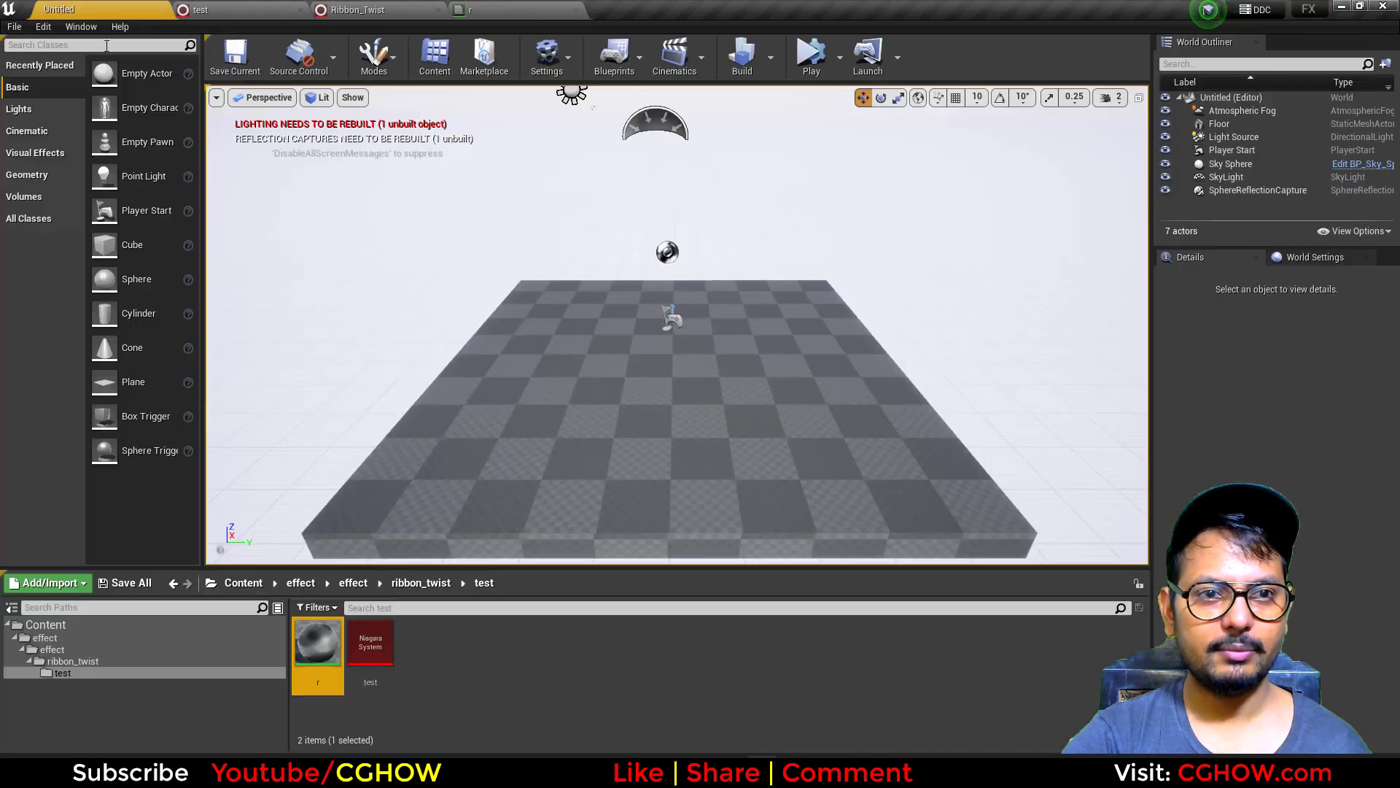
middle_click(362, 6)
left_click(200, 10)
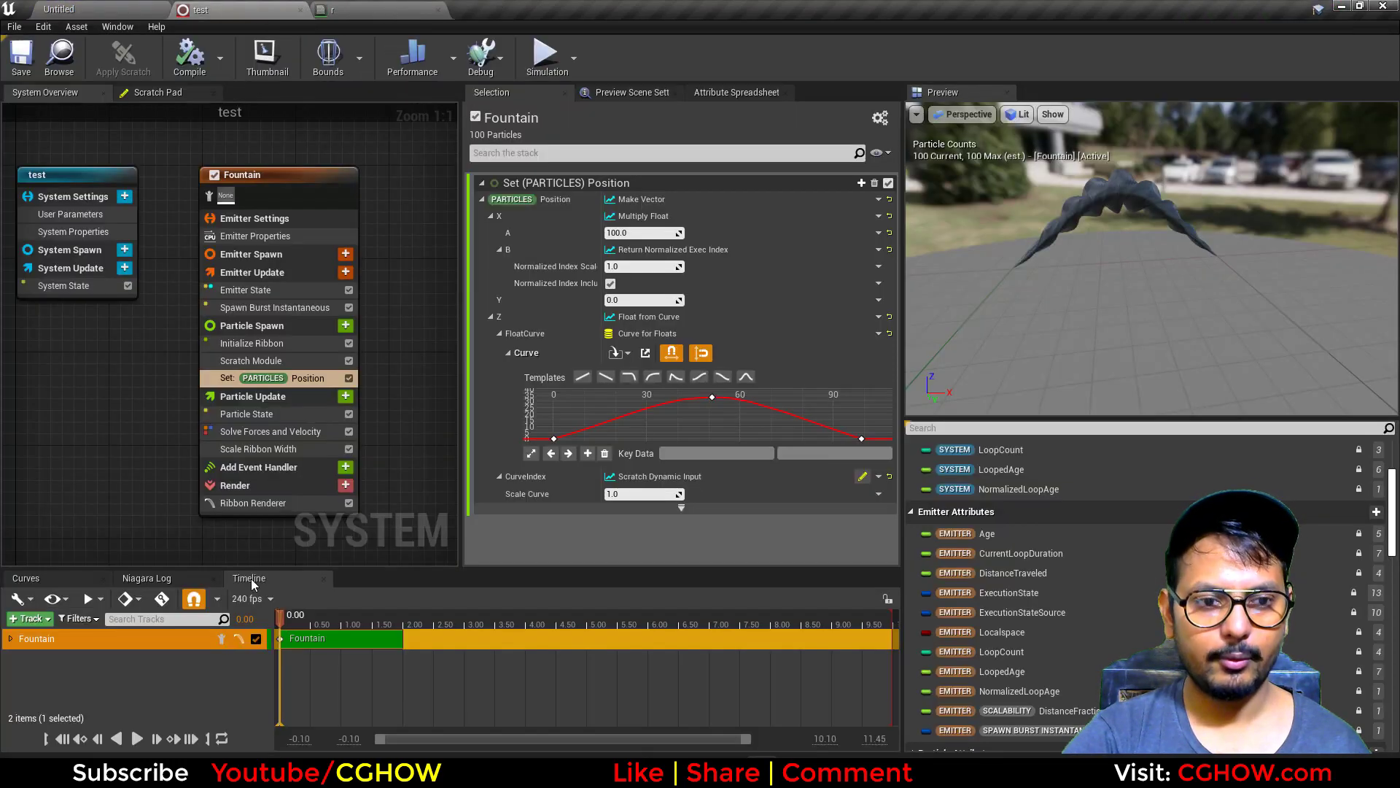
left_click(270, 499)
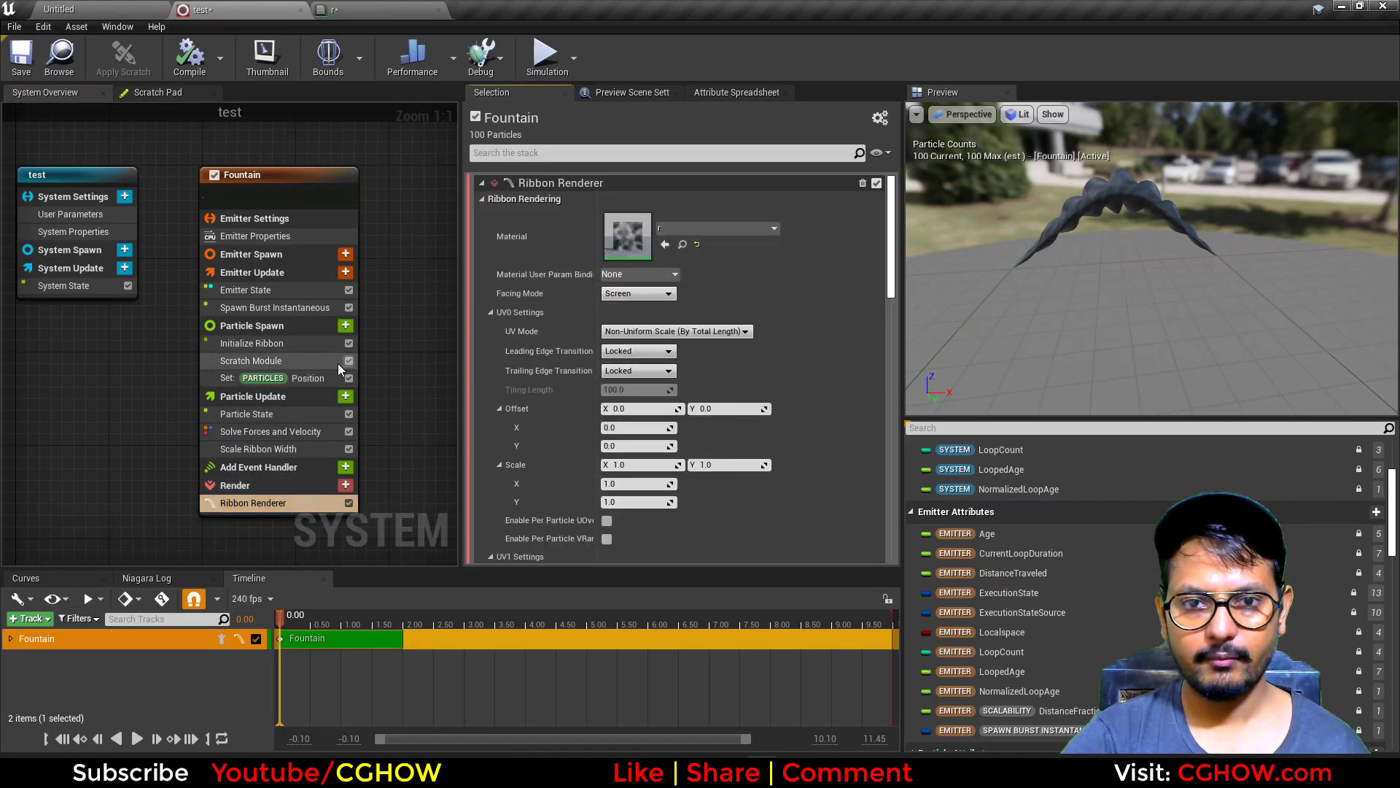
Set the Initialize Ribbon color to purple with R 0.347952, G 0 and B 1
left_click(256, 342)
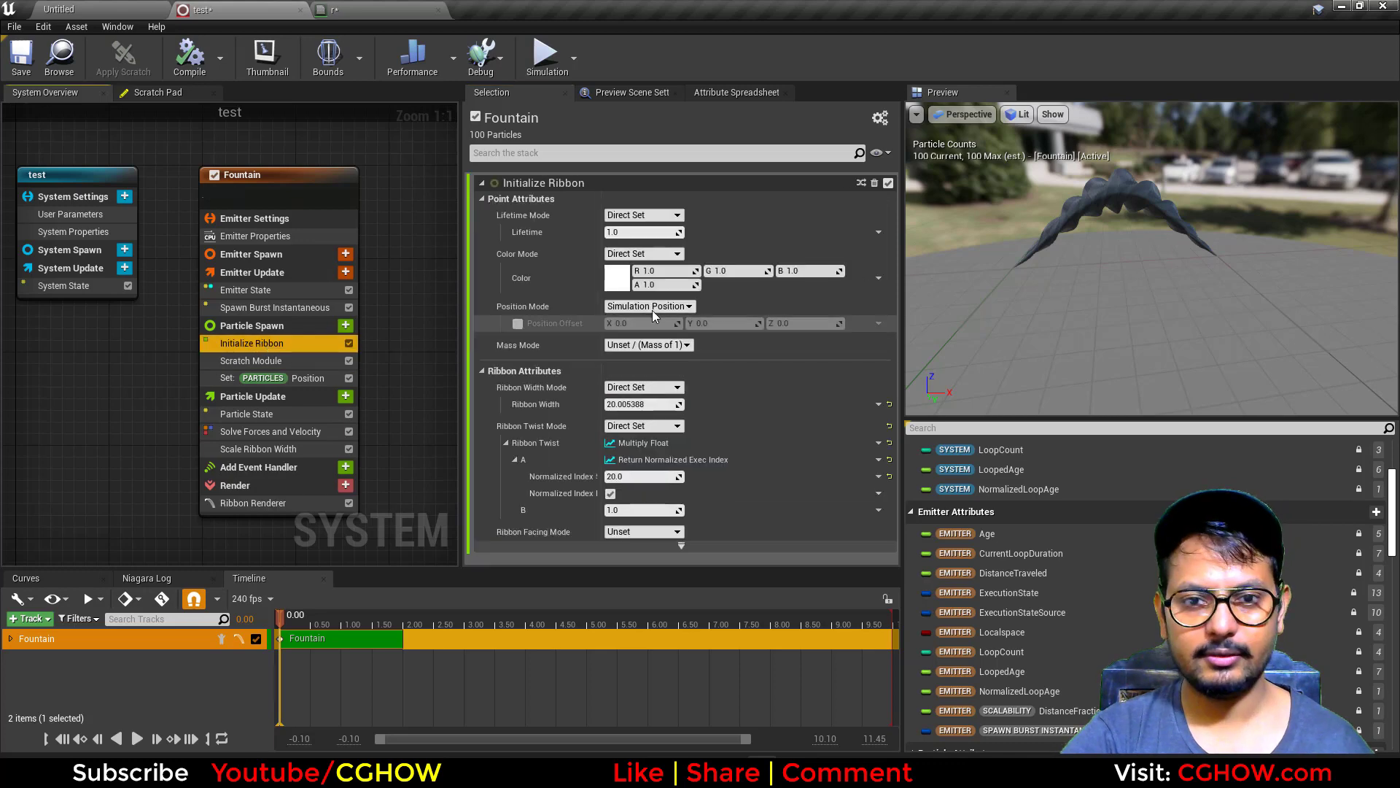
left_click(617, 278)
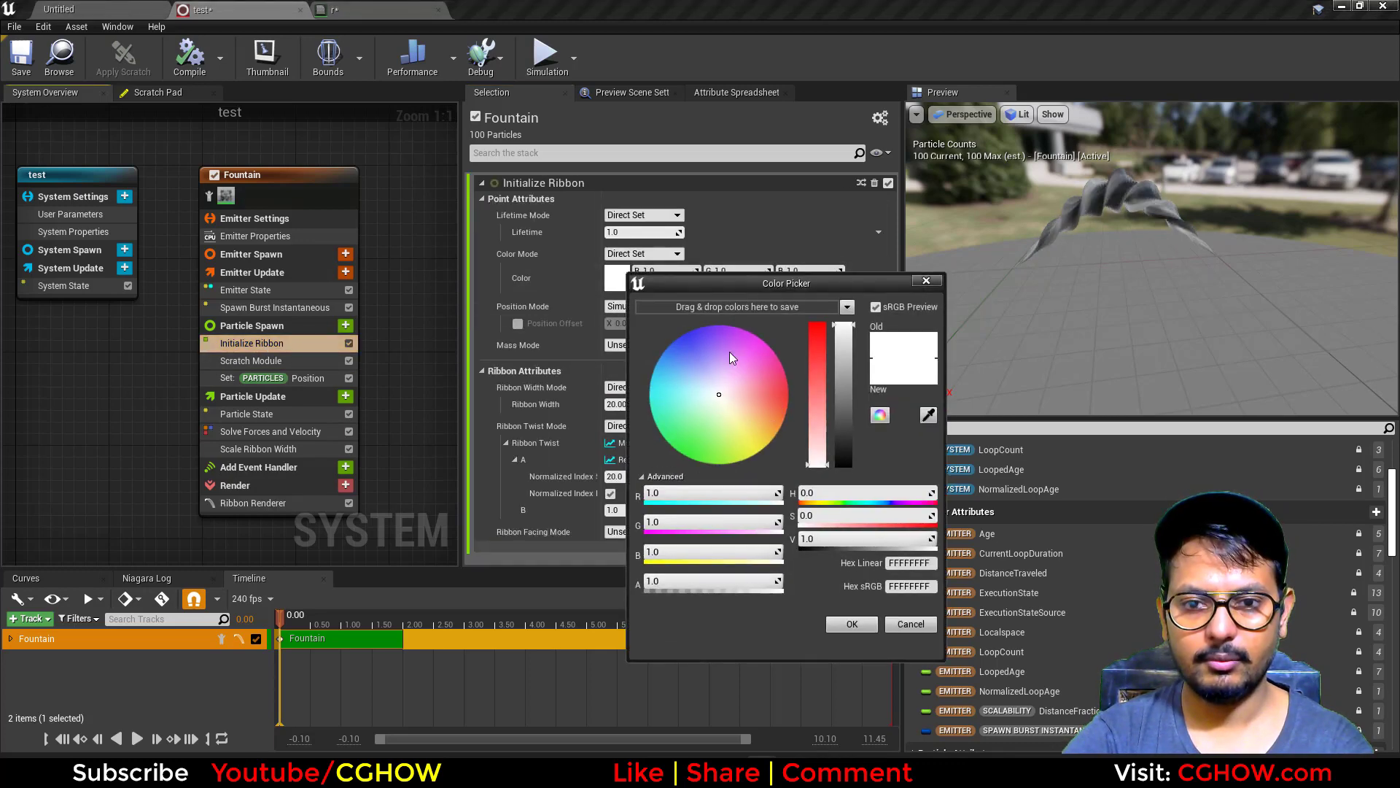
left_click_drag(732, 365, 707, 325)
left_click(851, 624)
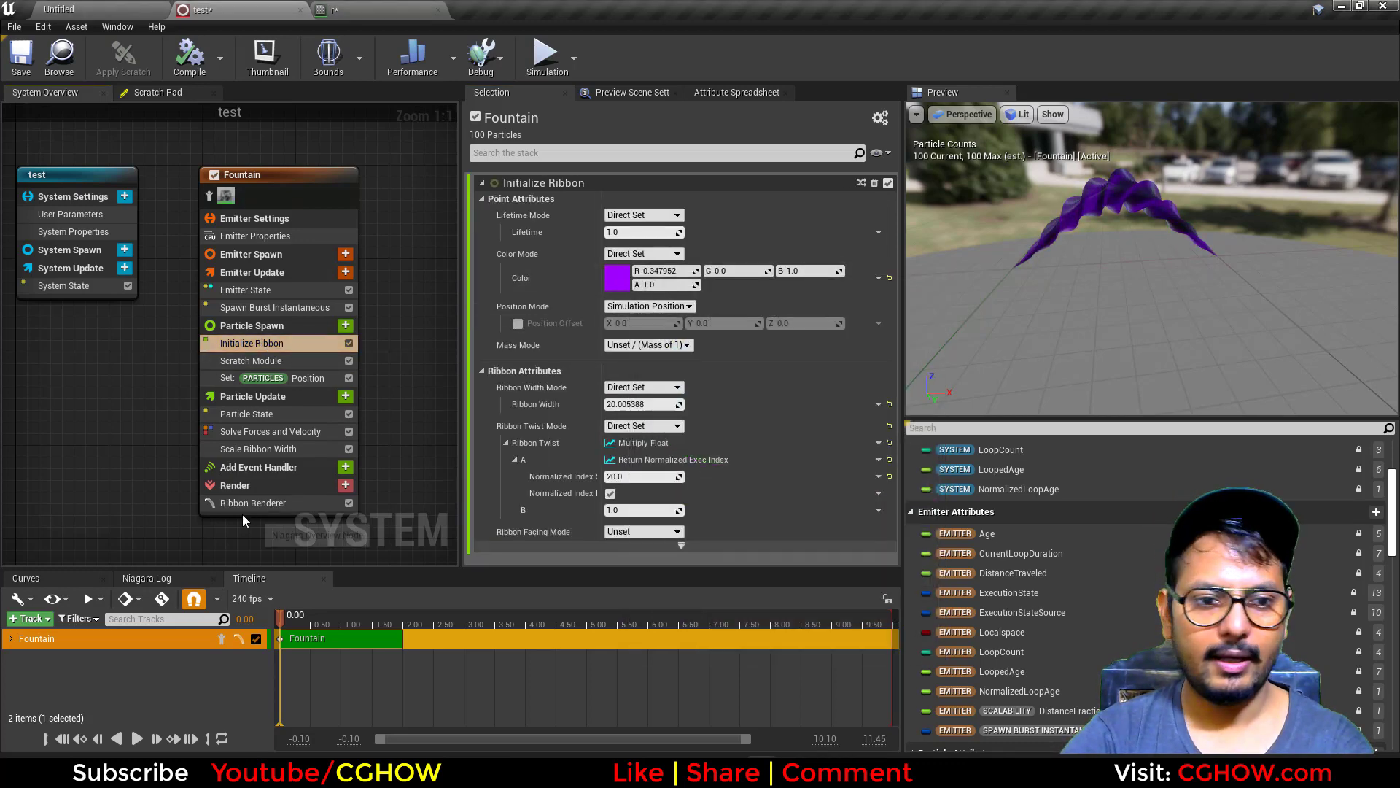
Add a Dynamic Material Parameters module to Fountain's Particle Update and set its erode parameter to 0.2
left_click(346, 396)
type("dyn")
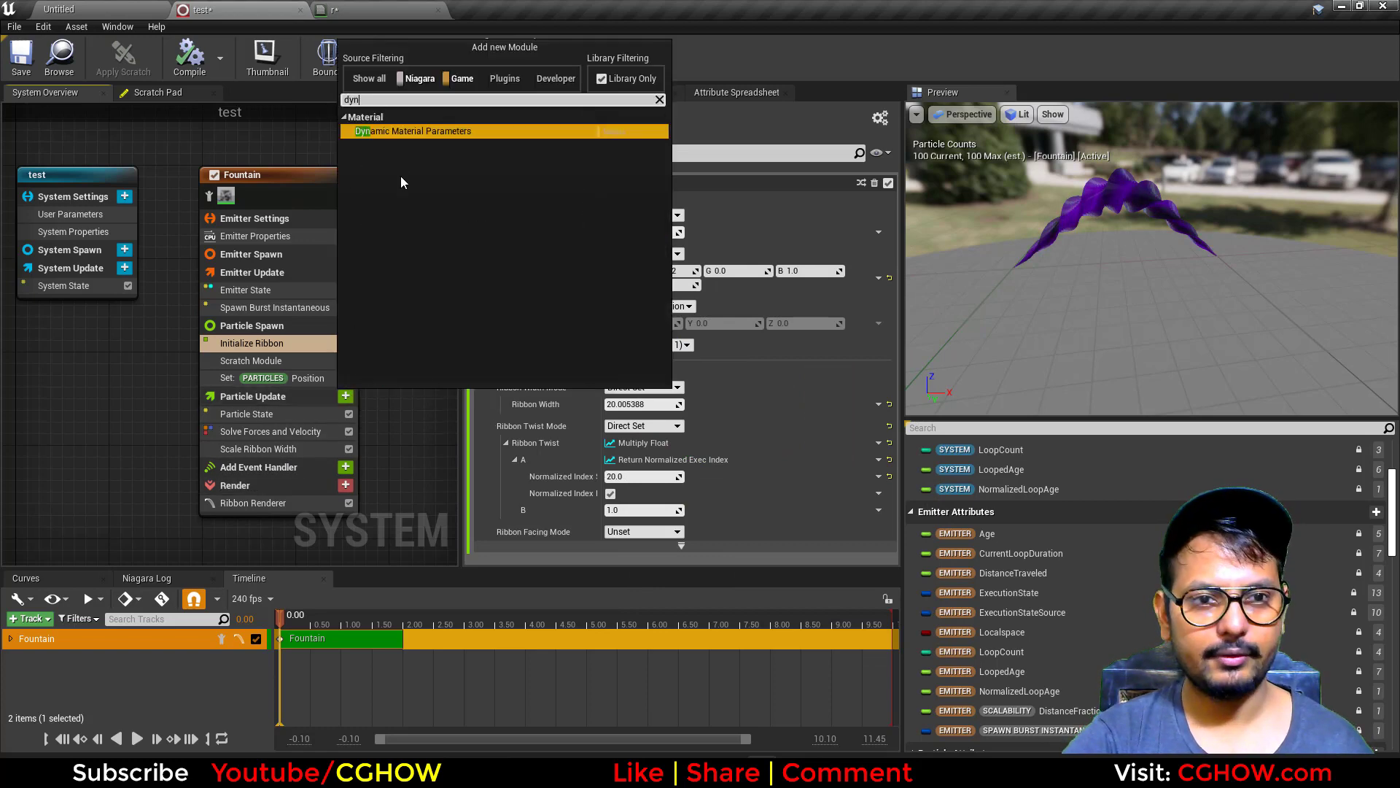
left_click(412, 133)
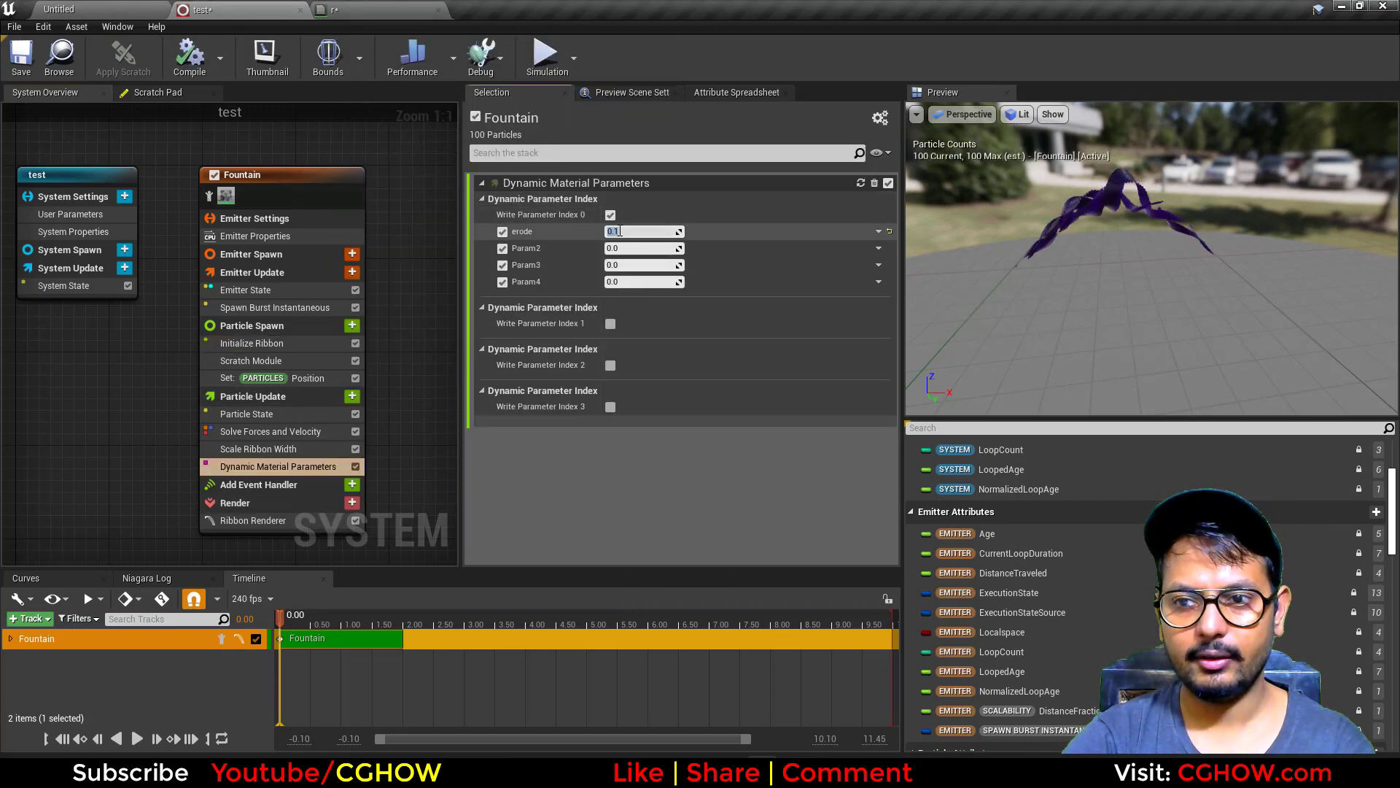
type("0.01")
key("Return")
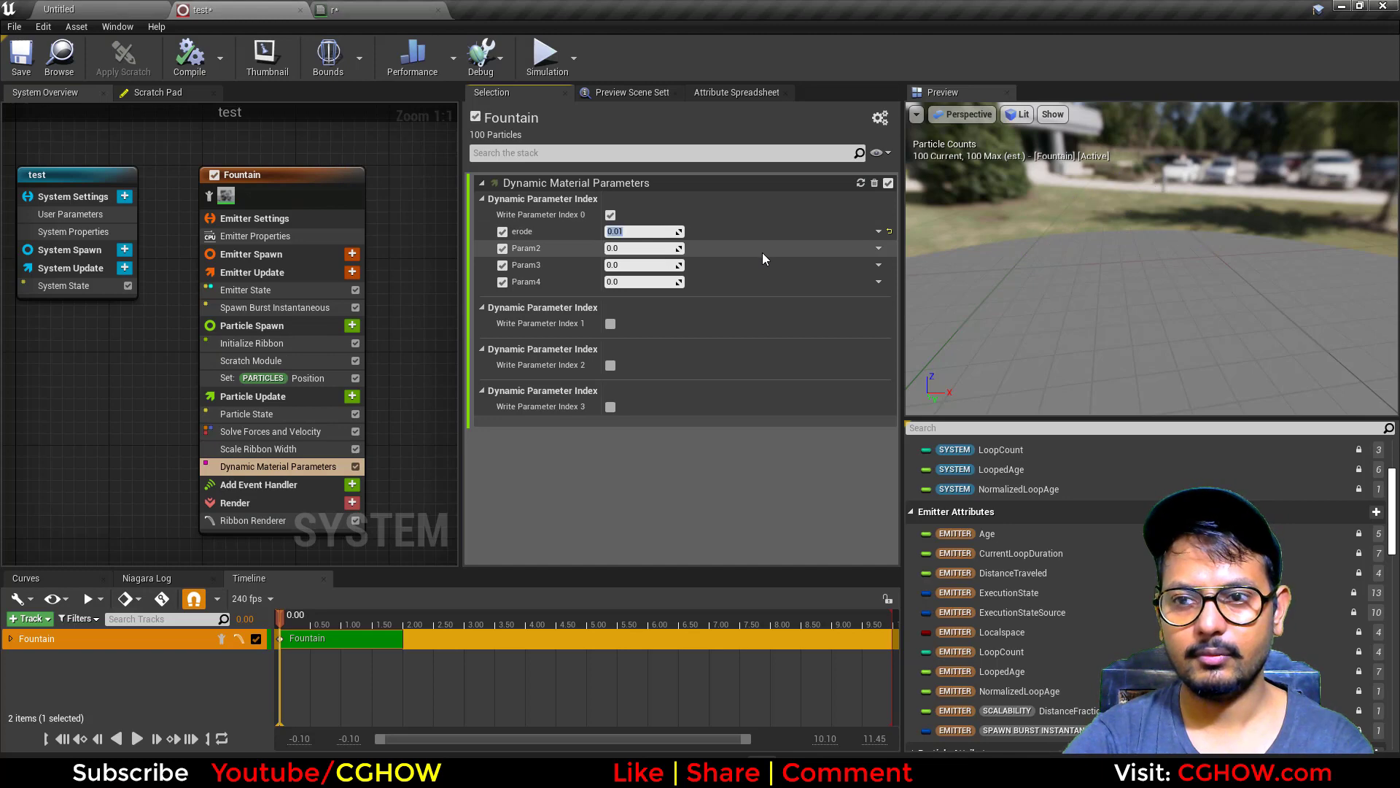
type("0.2")
key("Return")
left_click_drag(1170, 281, 1126, 287)
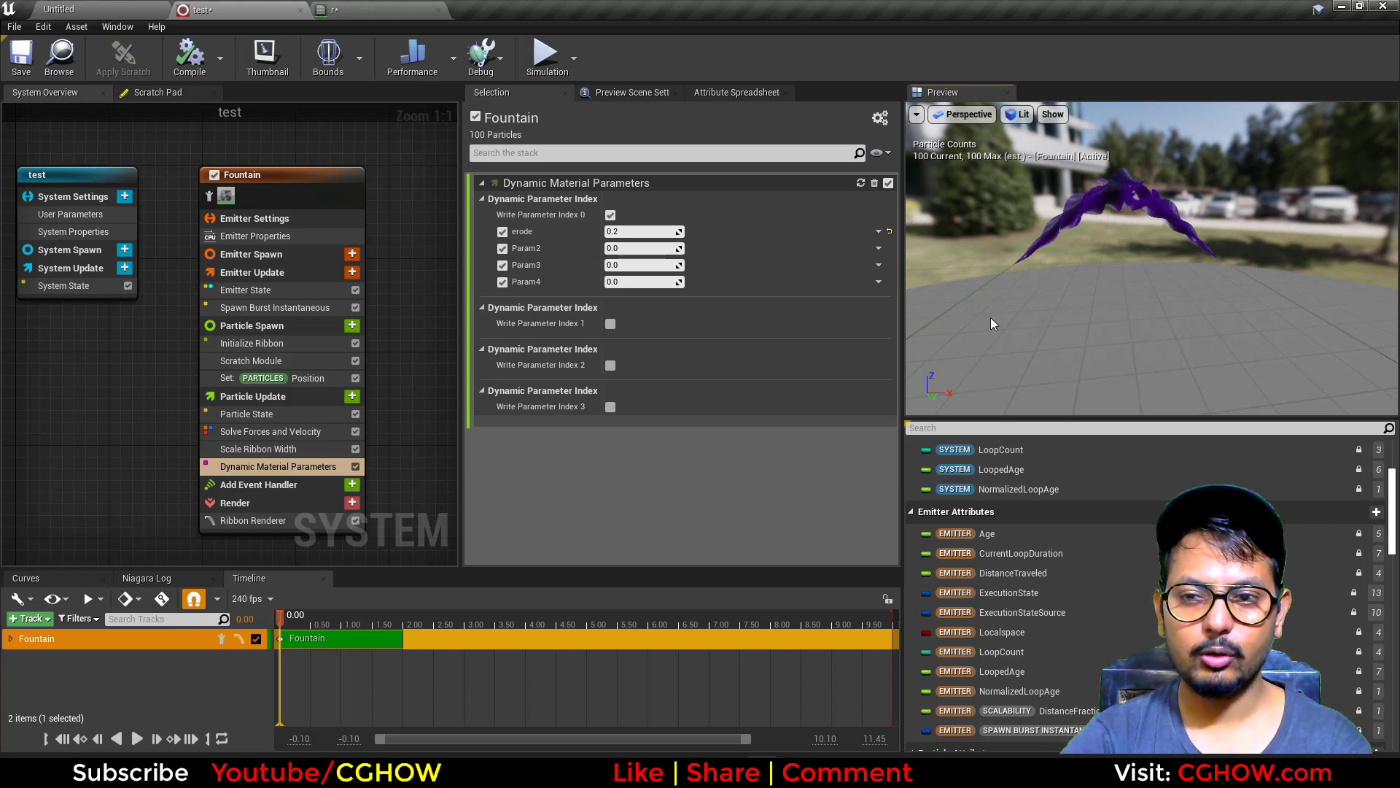
Move Fountain's Set Position module into Particle Update and add the particle RibbonTwist attribute directly below it
right_click_drag(337, 447, 309, 389)
left_click_drag(281, 320, 265, 367)
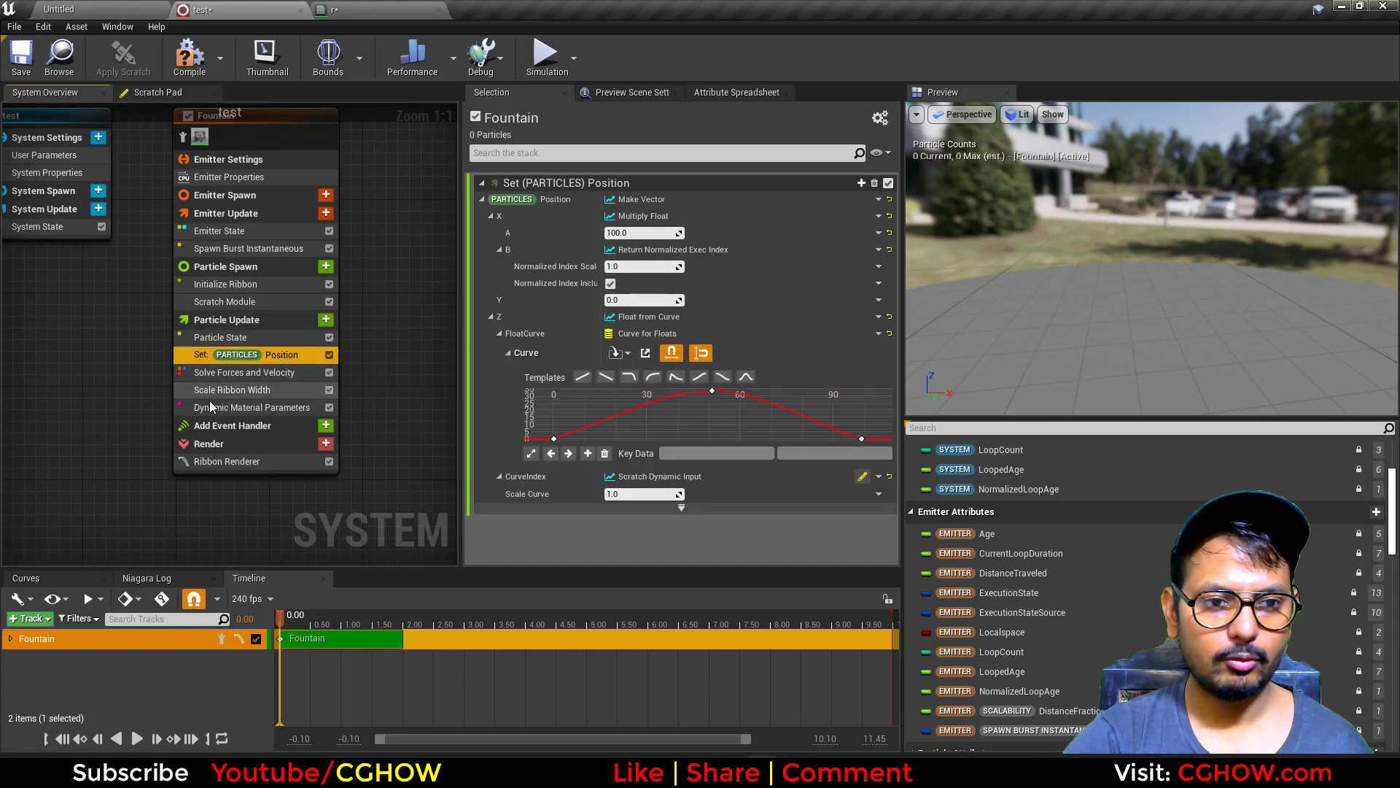
left_click(991, 430)
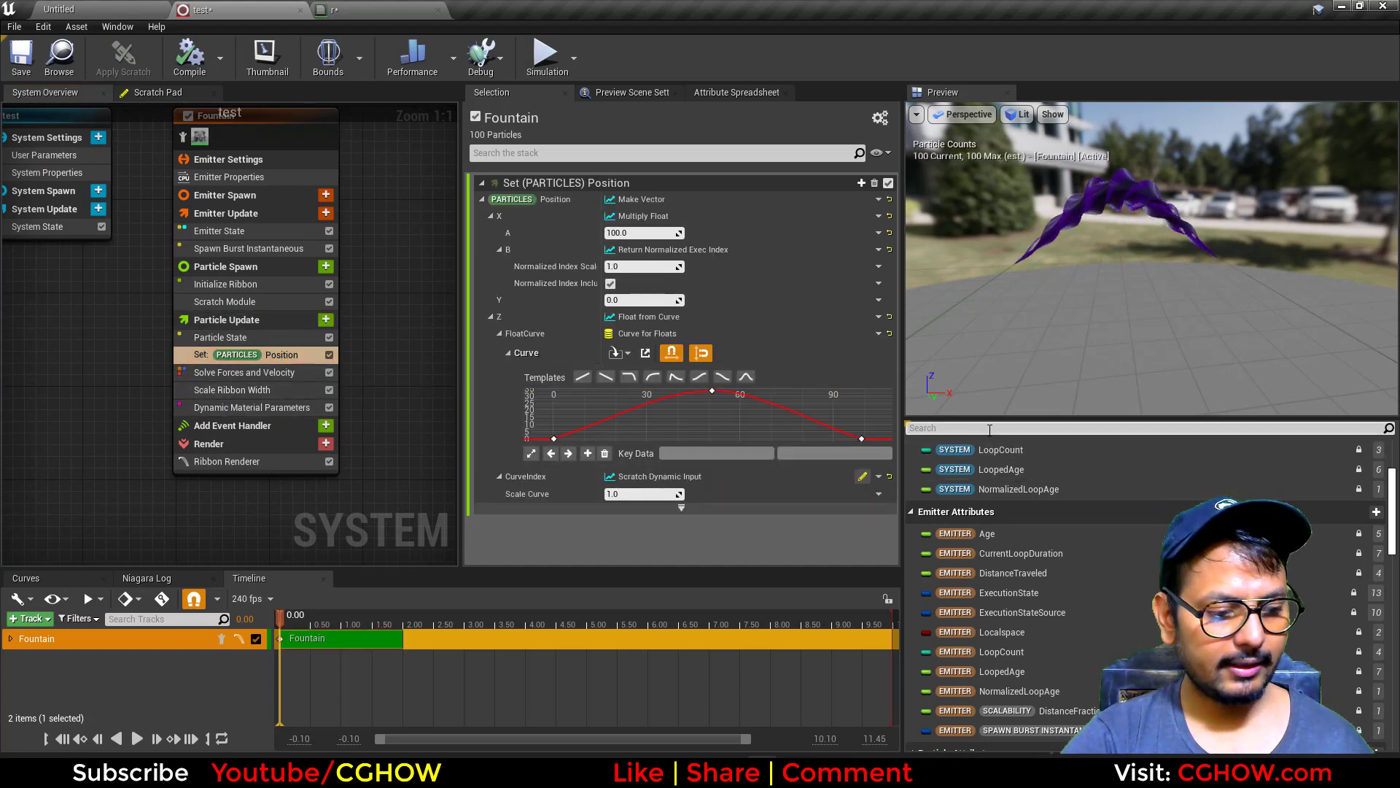
type("tw")
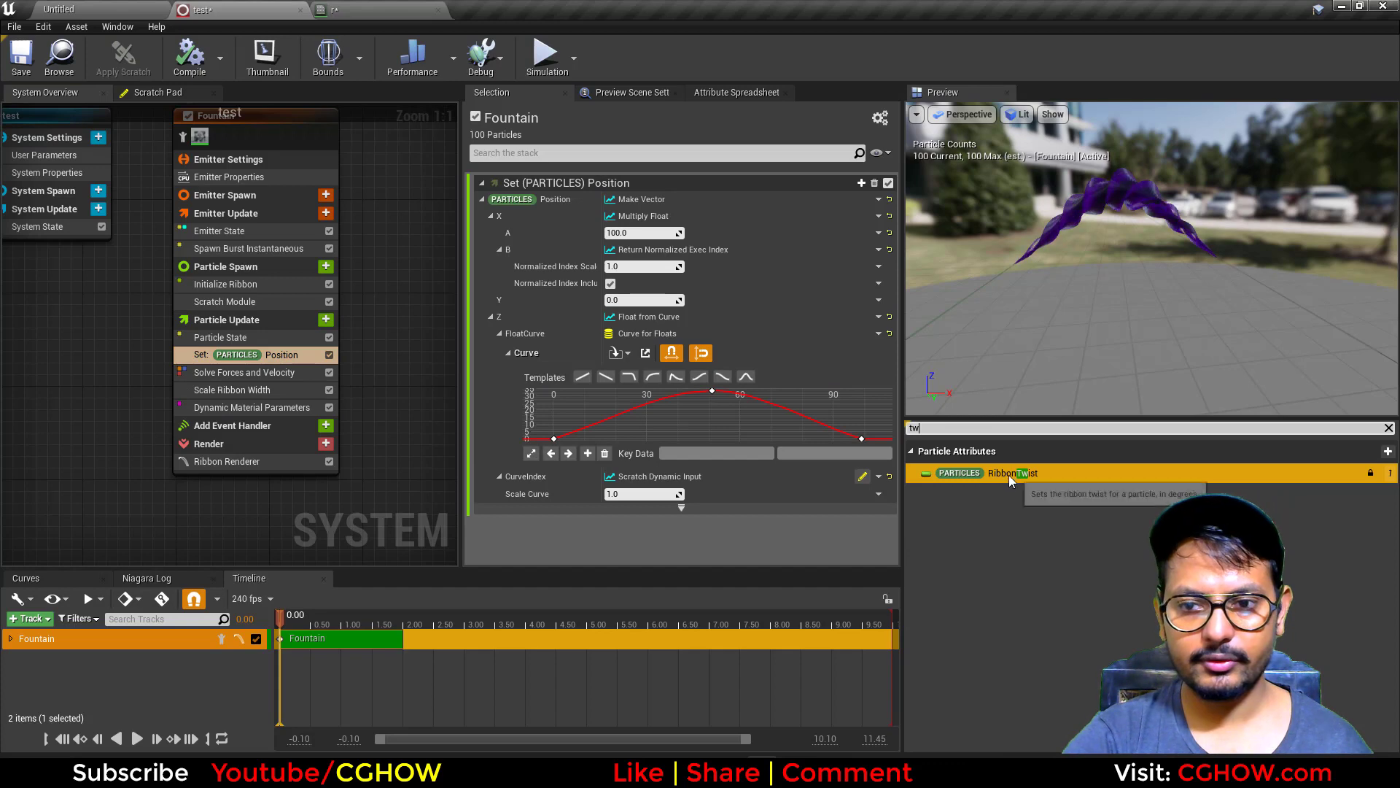
left_click_drag(1025, 477, 264, 372)
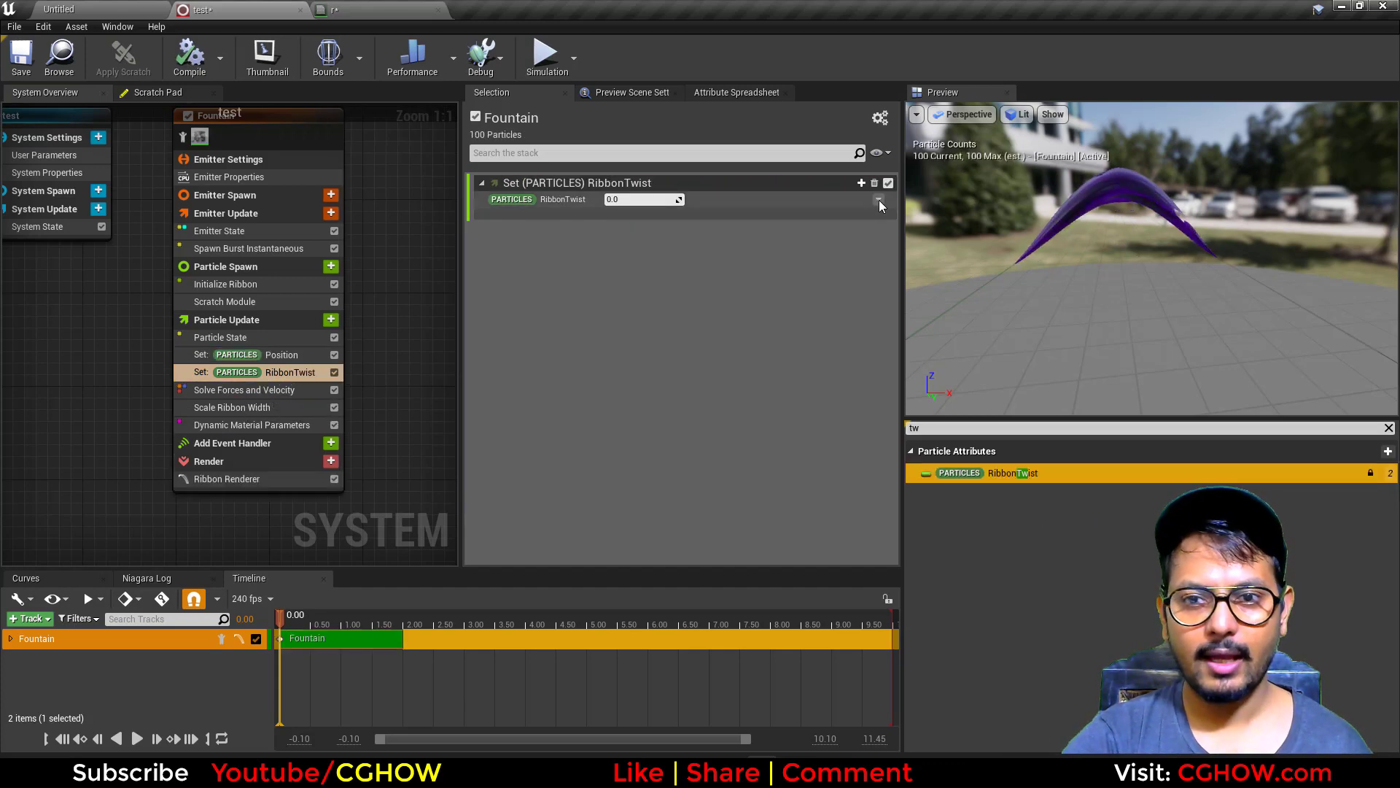
Drive the Set RibbonTwist value with Add Float and link its B input to the particle RibbonTwist attribute
left_click(879, 200)
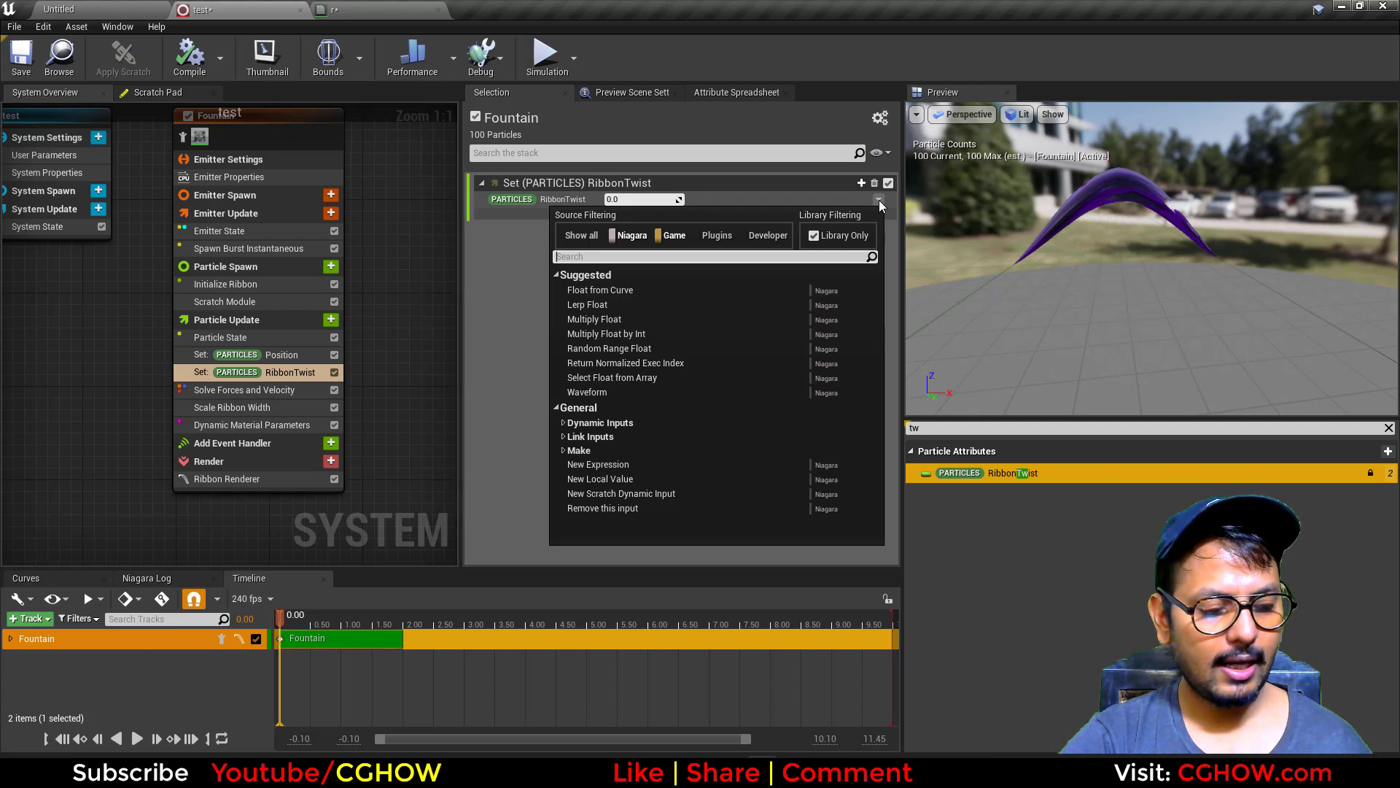
type("add")
left_click(614, 289)
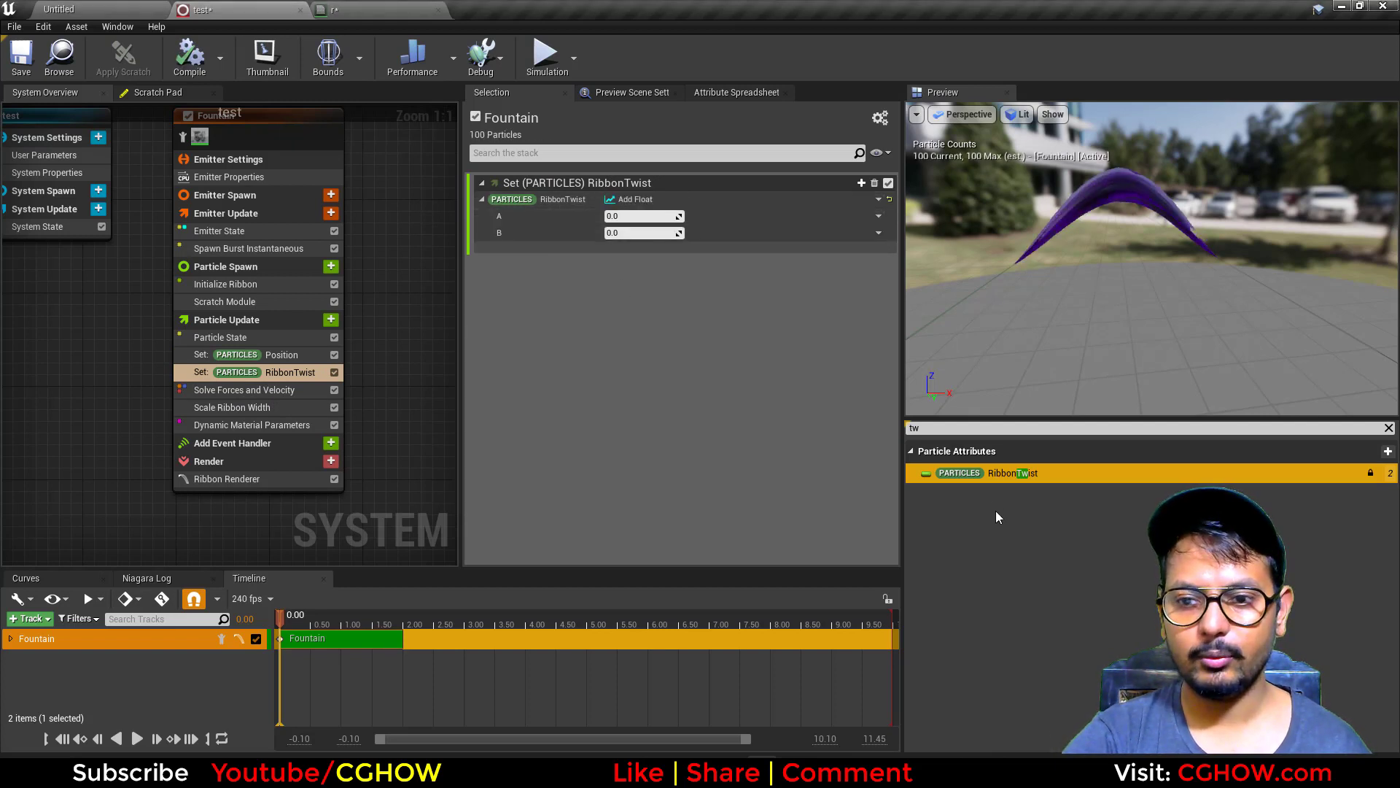
left_click_drag(652, 235, 650, 233)
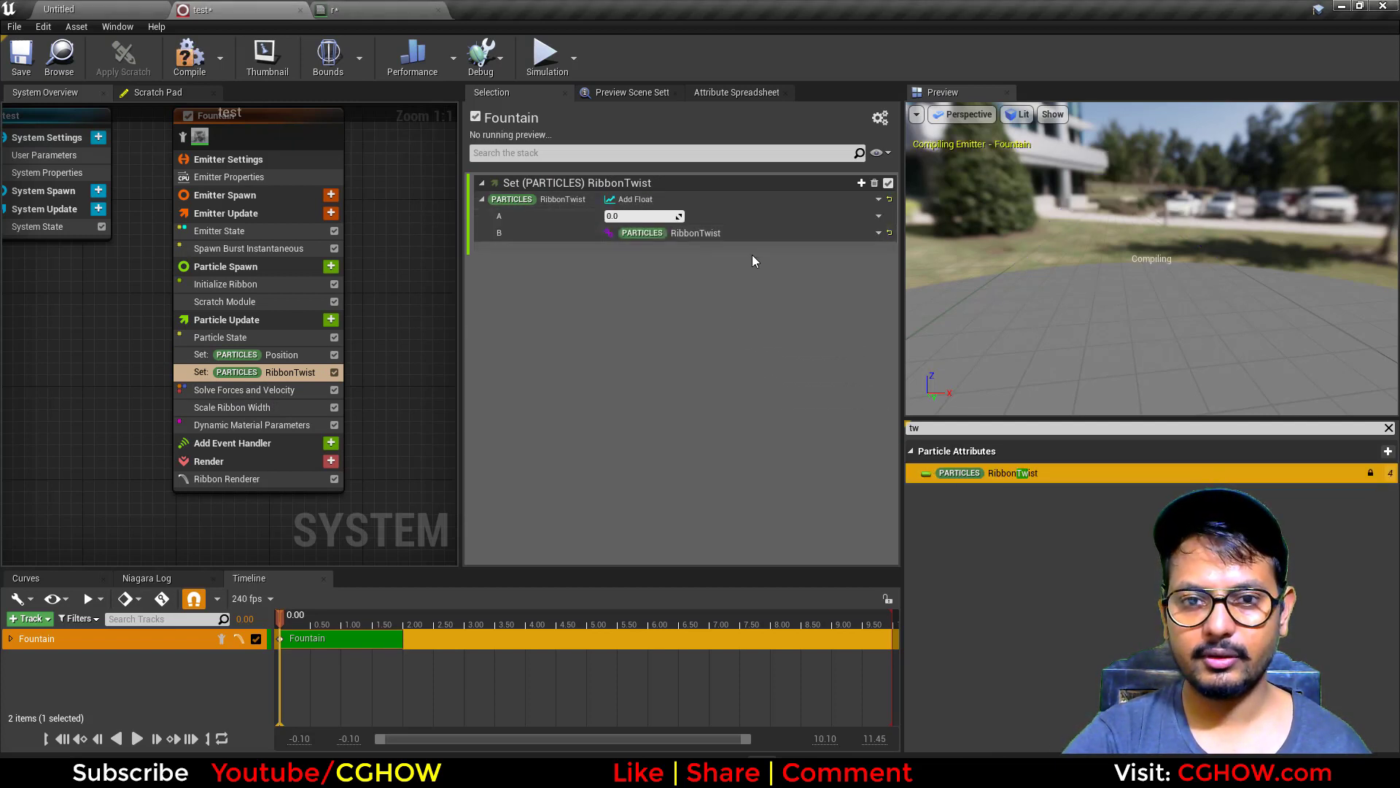
Set the Add Float's A input to Multiply Float, with A at 9.43853 and B linked to Engine DeltaTime
left_click(877, 217)
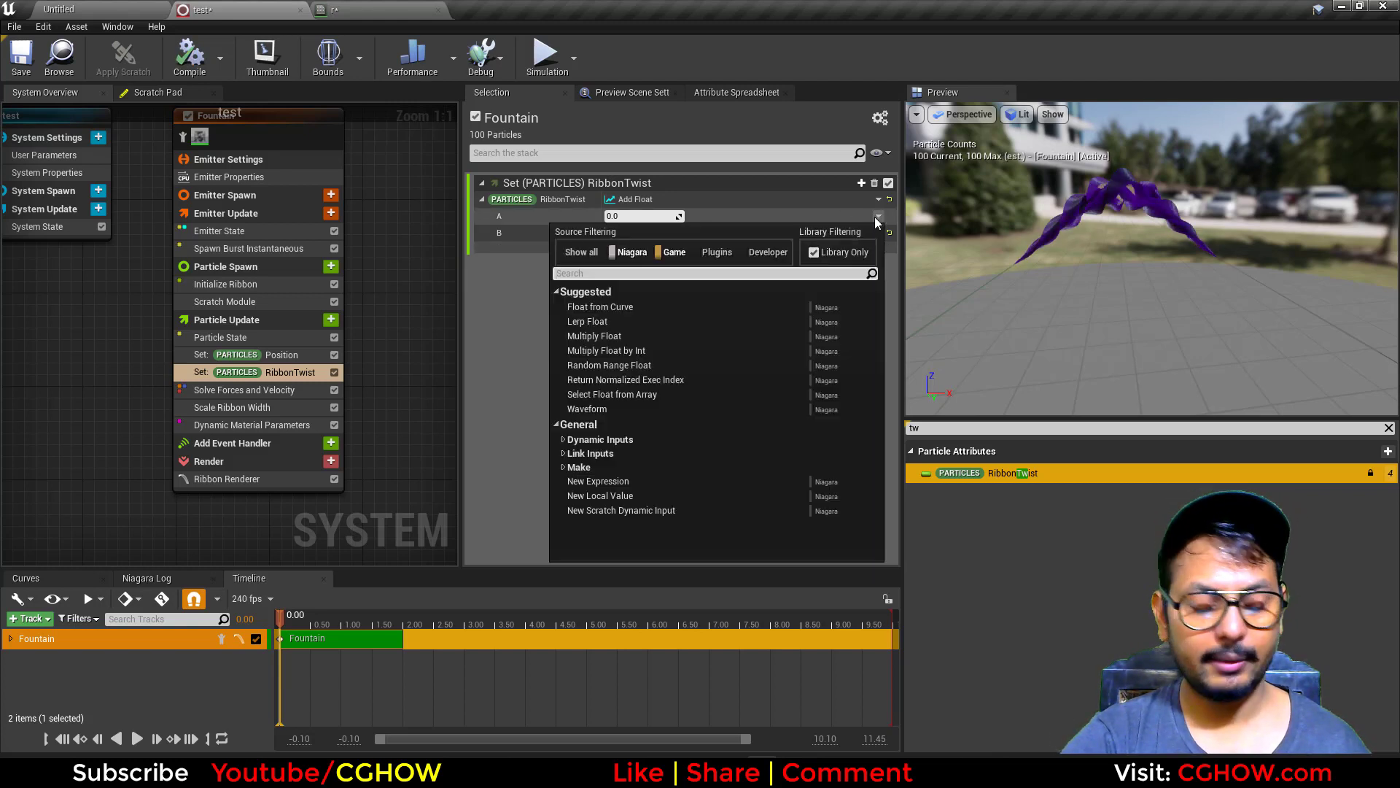
type("mul")
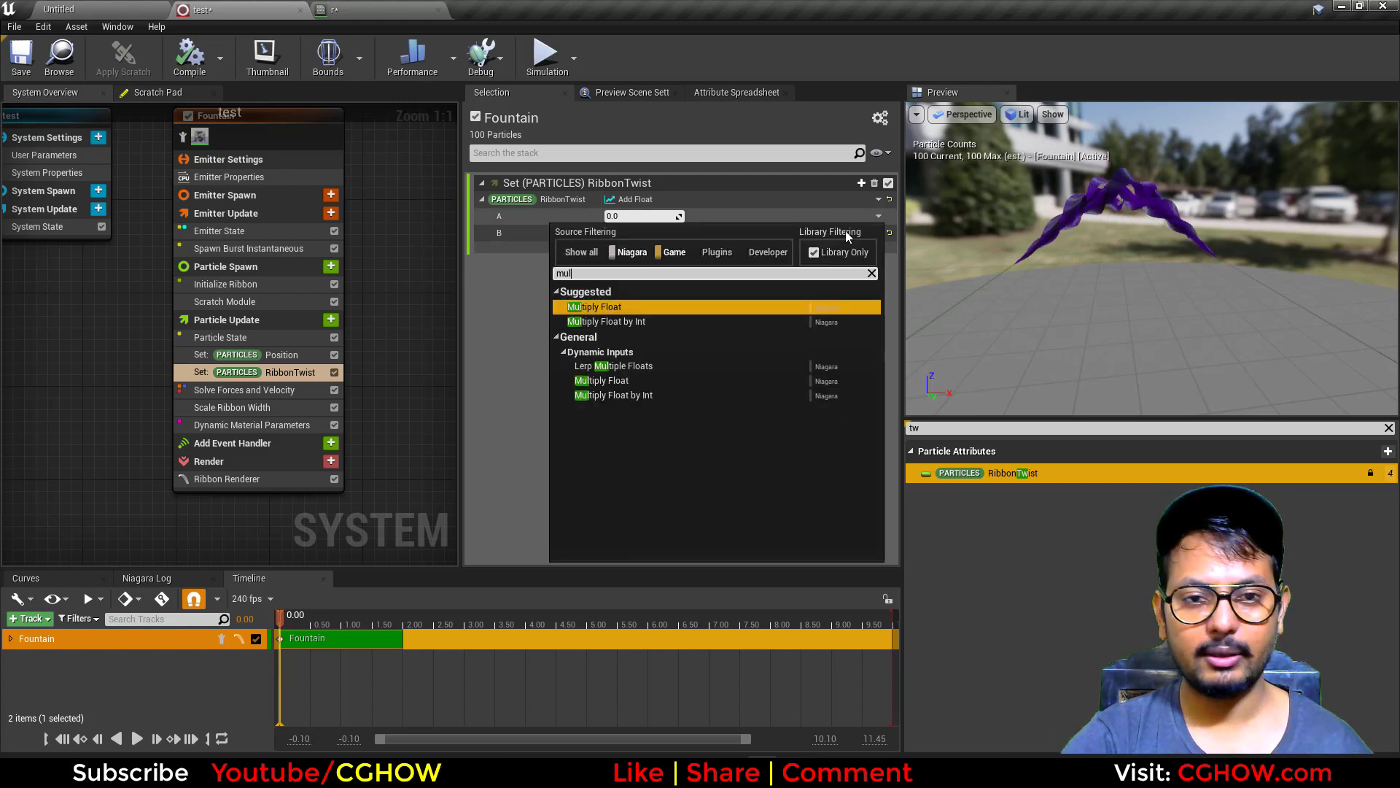
left_click(654, 306)
left_click(878, 249)
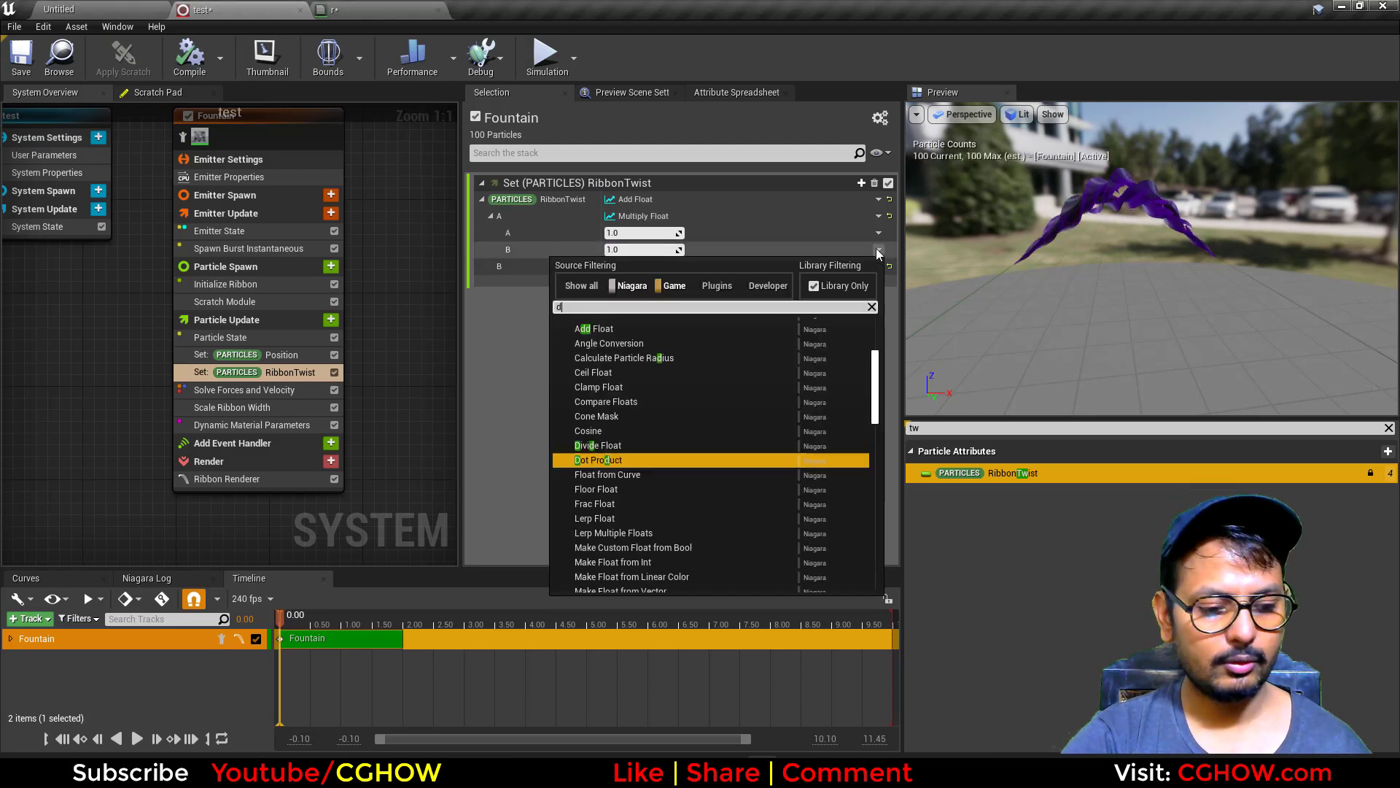
type("del")
left_click(635, 352)
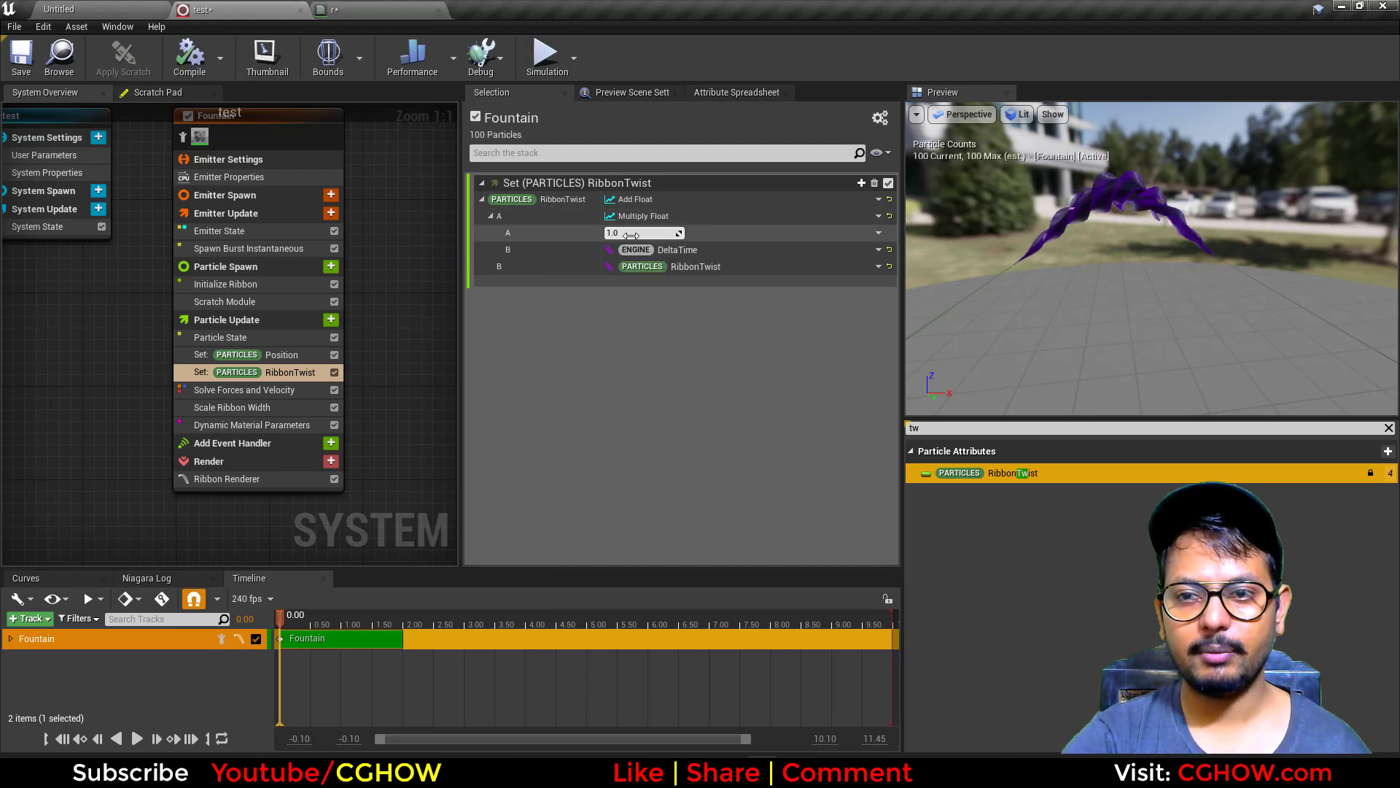
left_click_drag(636, 232, 636, 233)
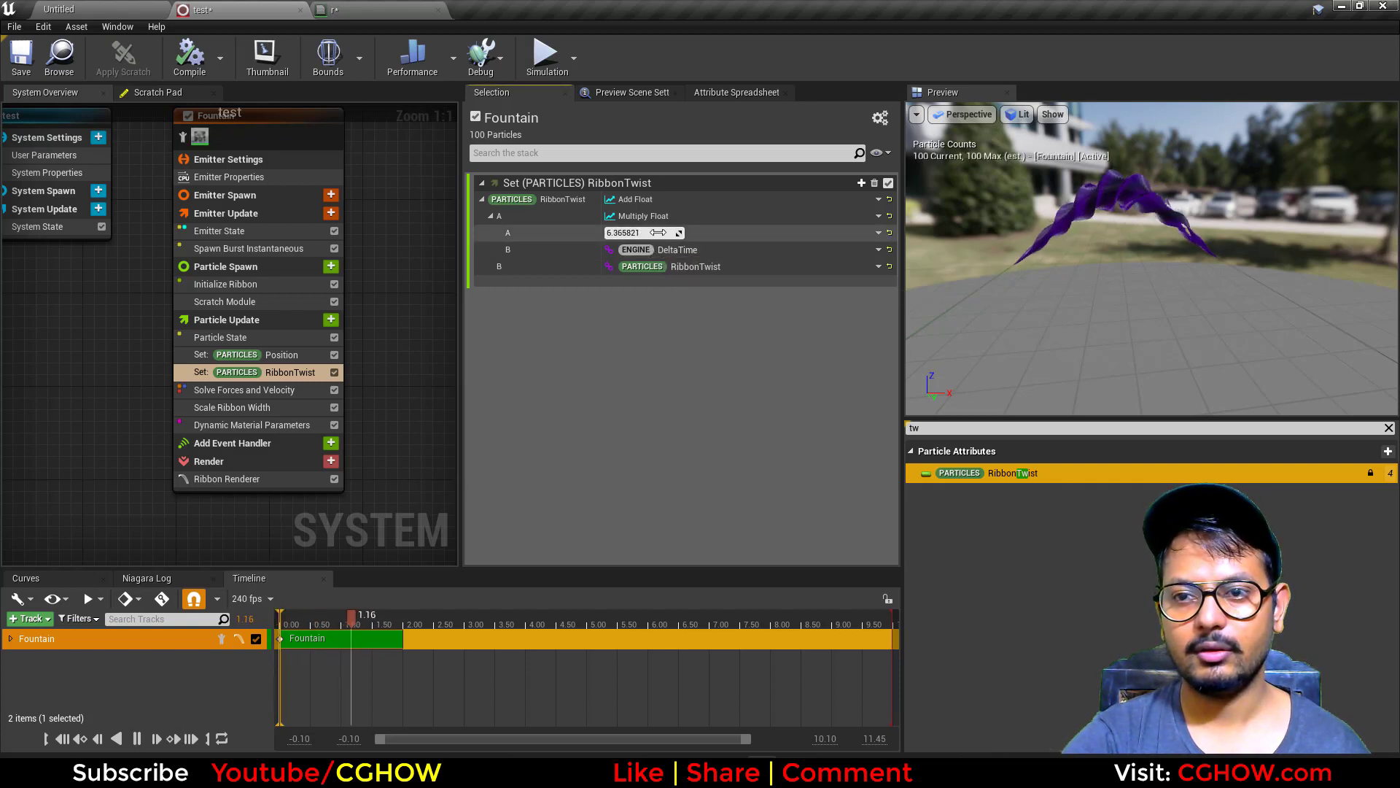
left_click_drag(963, 276, 981, 252)
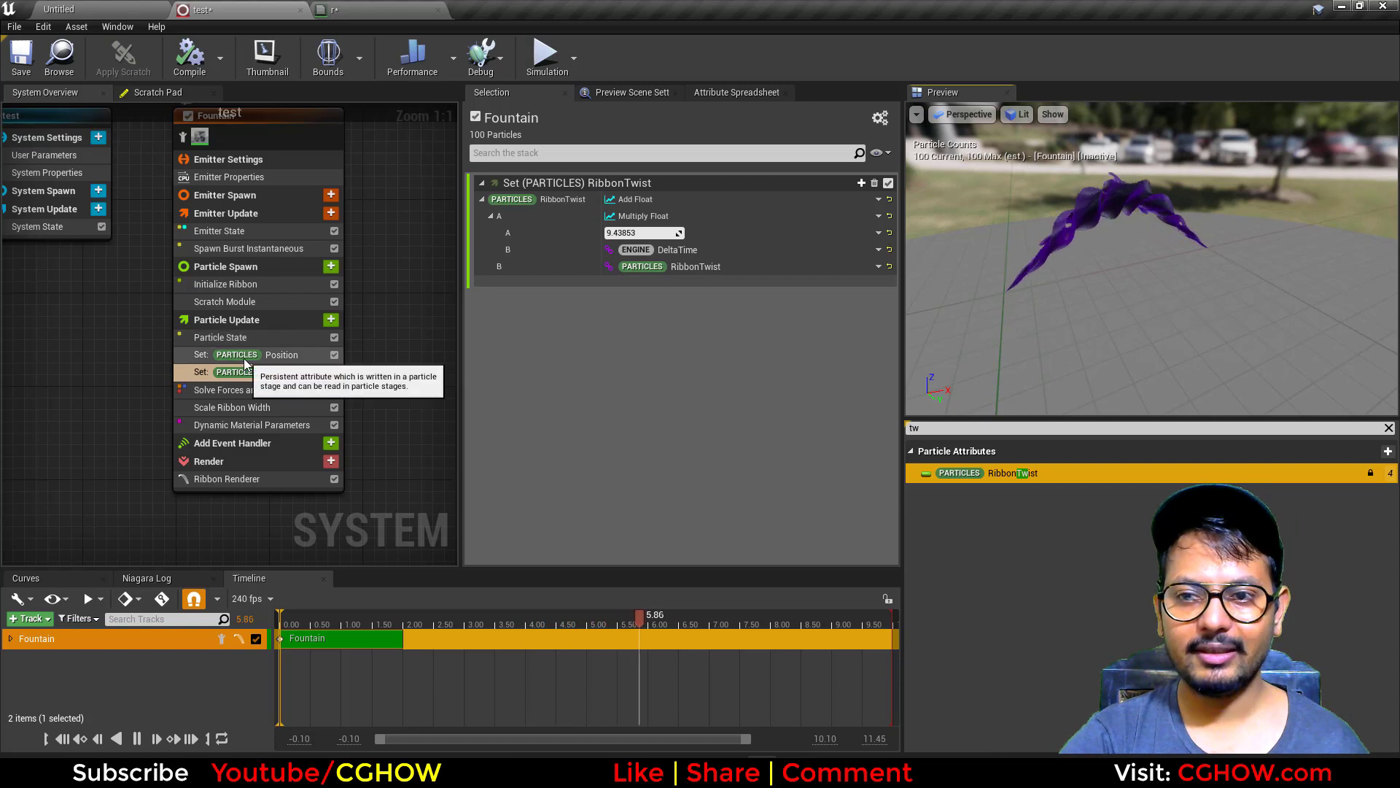
Change Fountain's Initialize Ribbon color to a glowing orange with a hue of about 31 and a brightness value of 100
right_click_drag(83, 394, 22, 419)
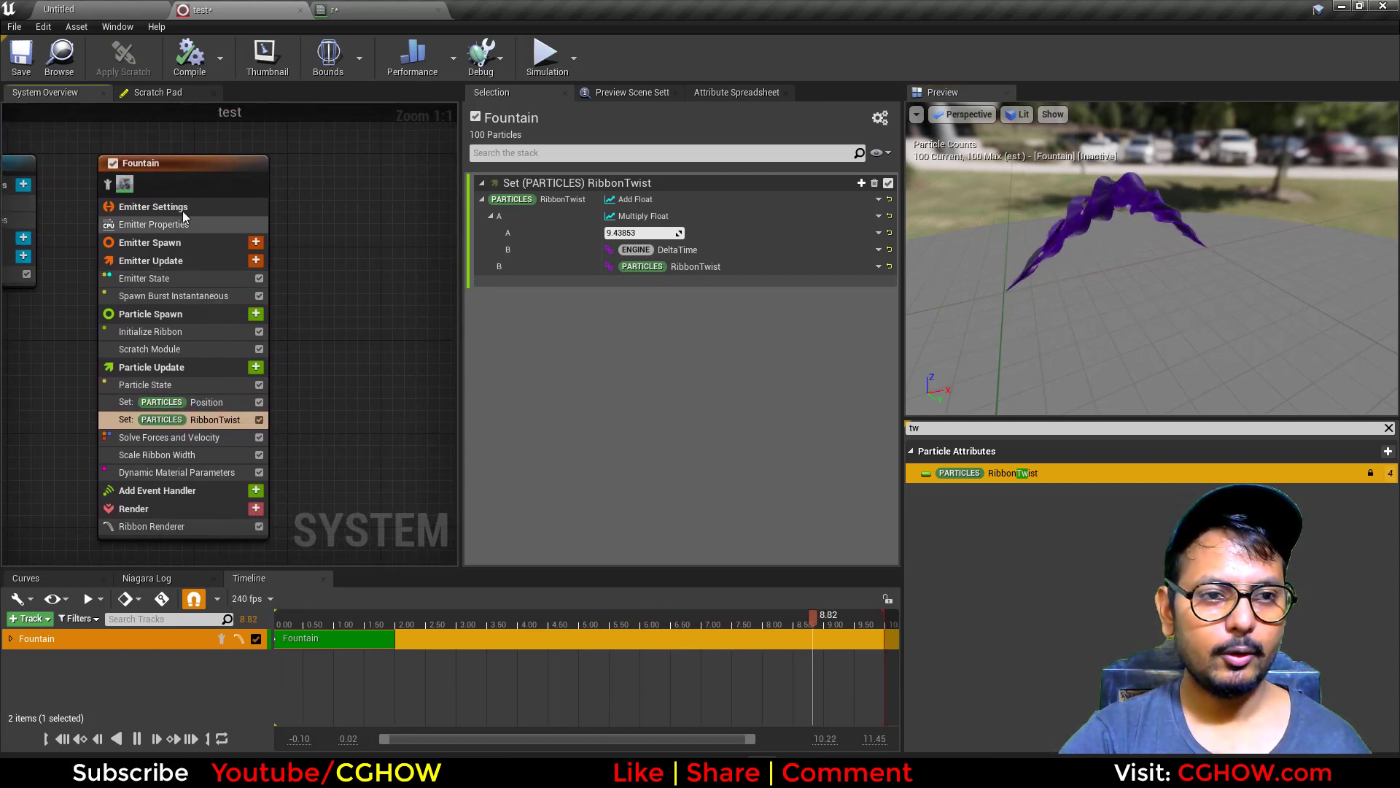
left_click(166, 334)
left_click(616, 277)
left_click(777, 433)
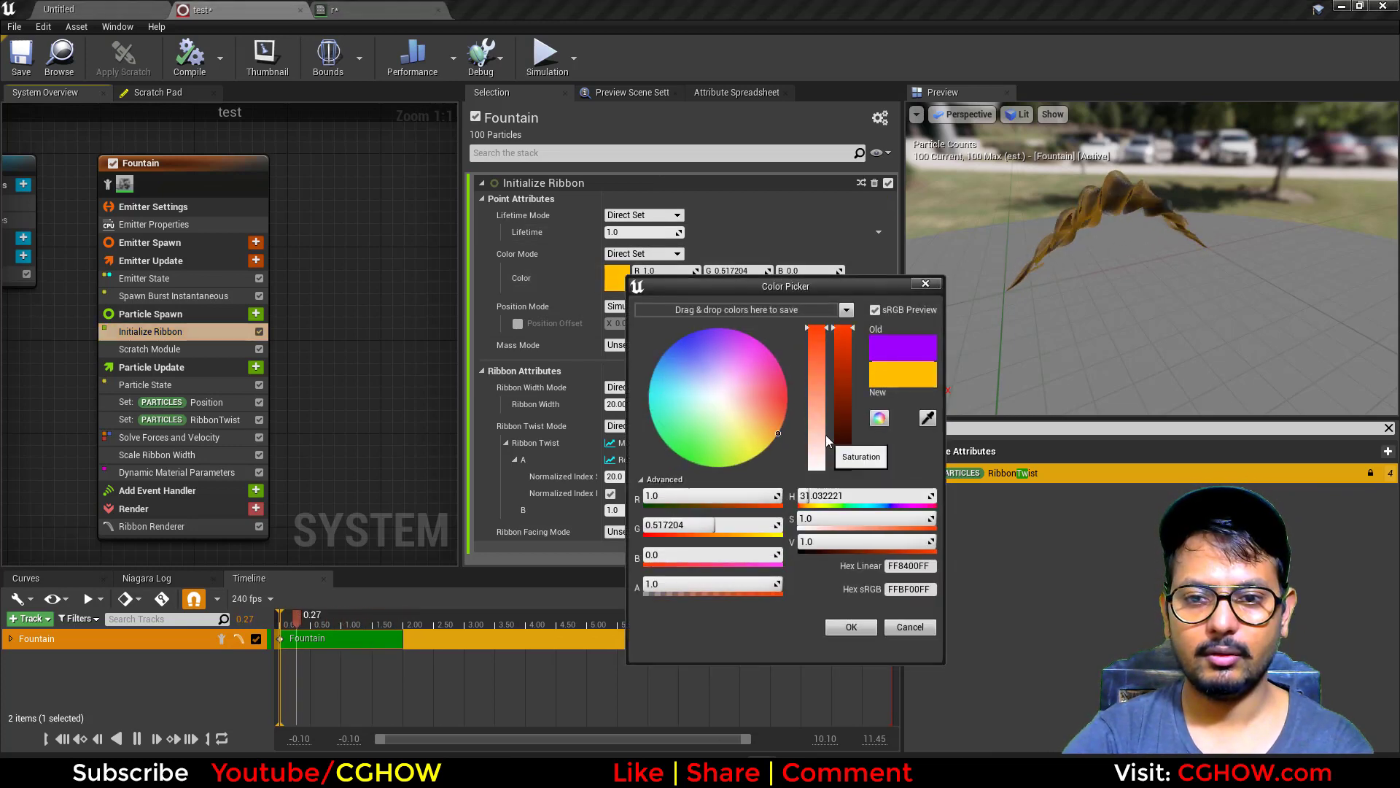
type("100")
left_click(850, 628)
Duplicate the Fountain emitter and set the Scale Curve of the copy's Scale Ribbon Width module to 1.5
left_click(208, 419)
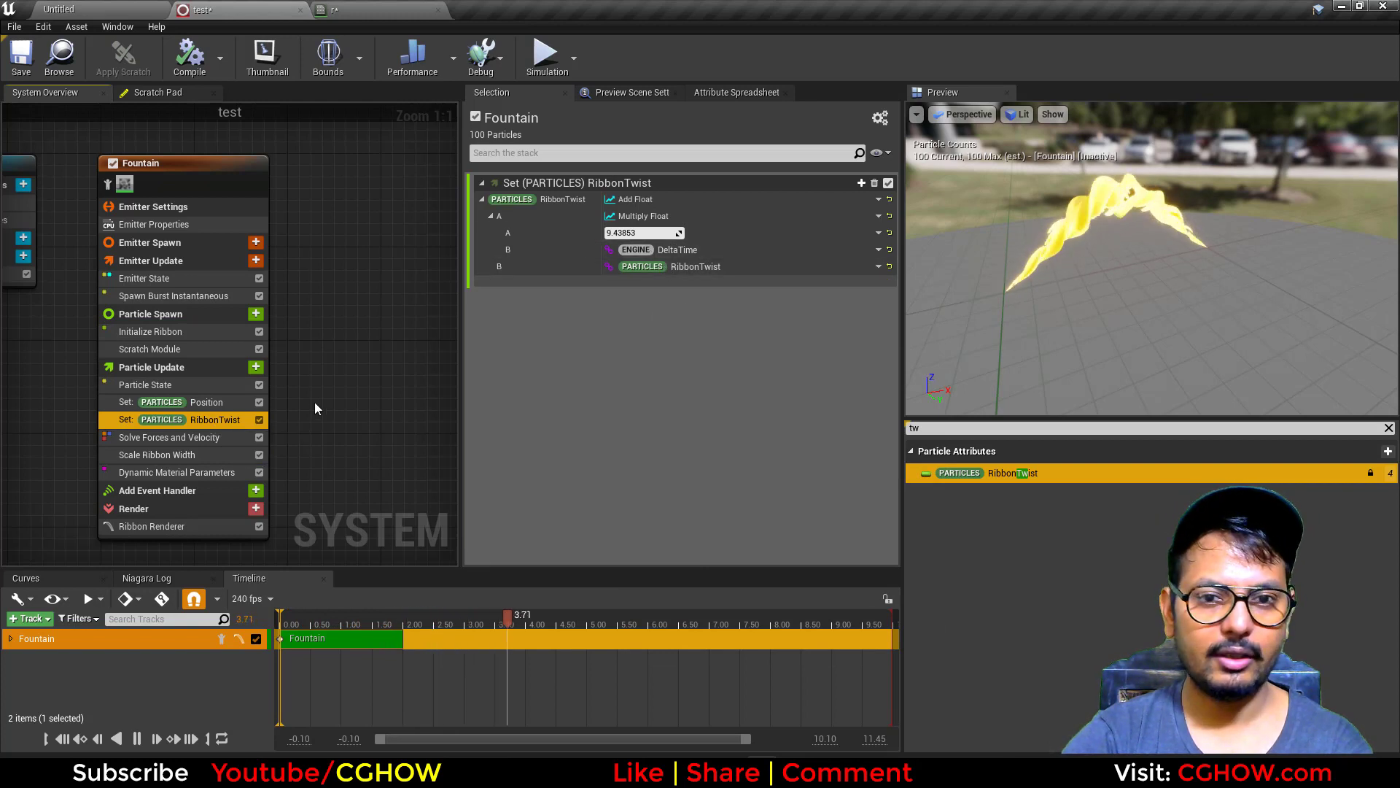
left_click(223, 454)
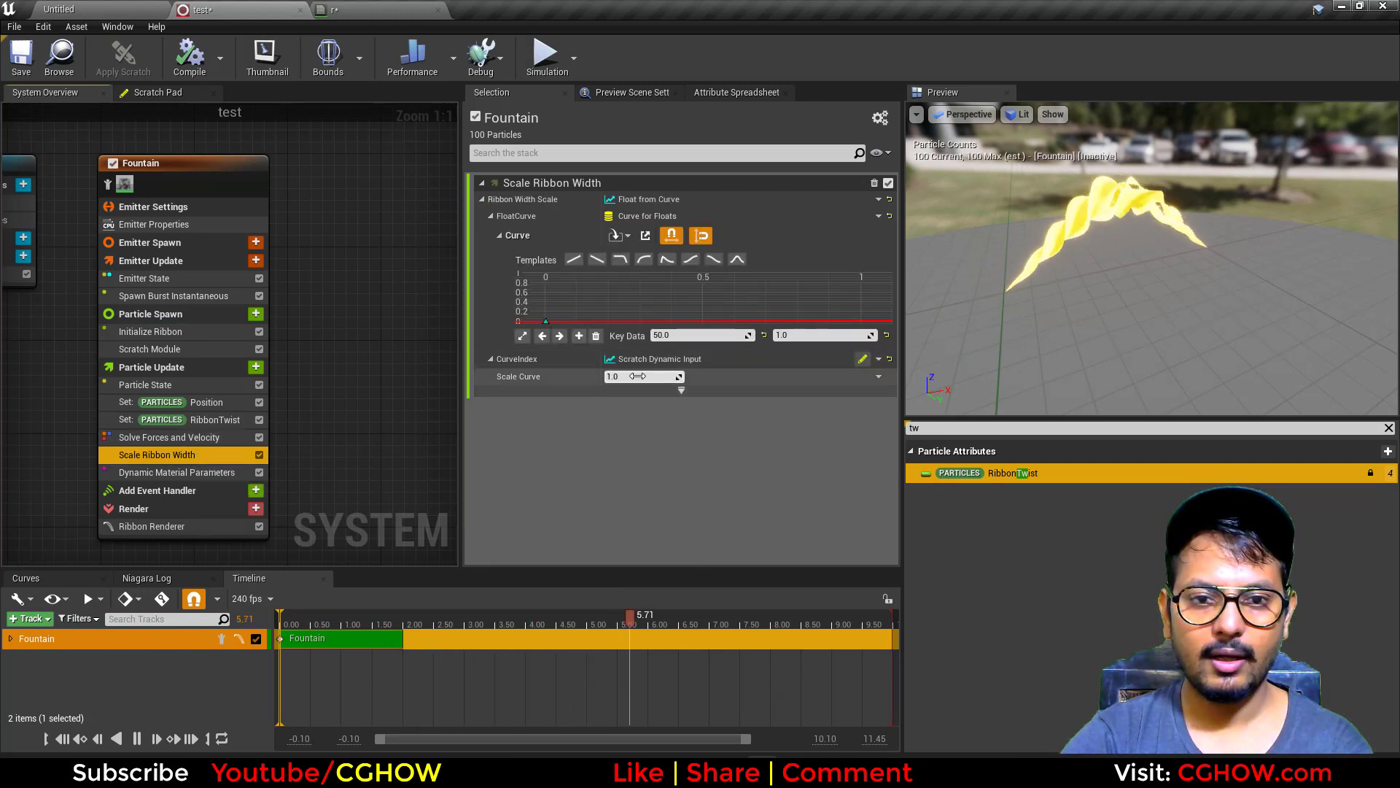
right_click_drag(344, 179, 288, 179)
left_click(178, 179)
key("ctrl+d")
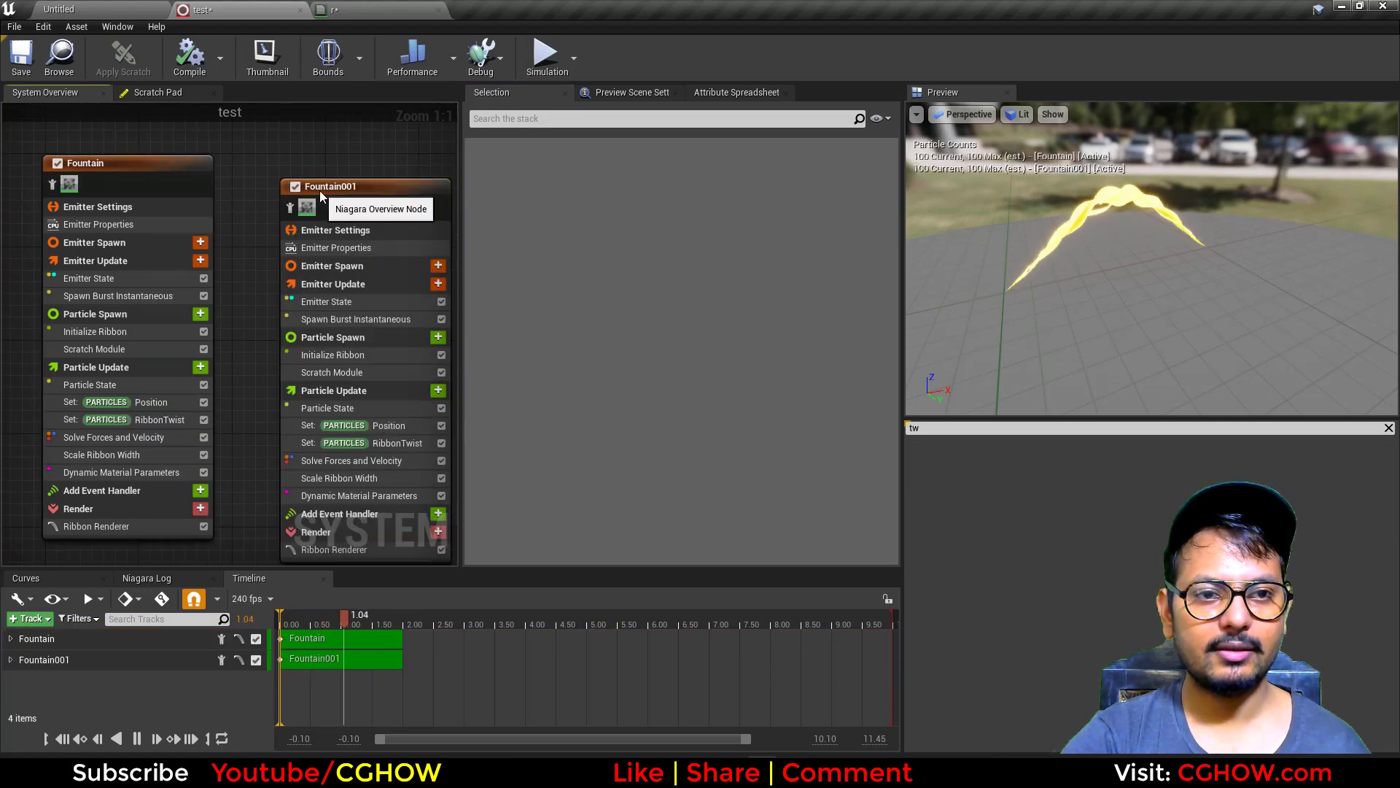
left_click(369, 420)
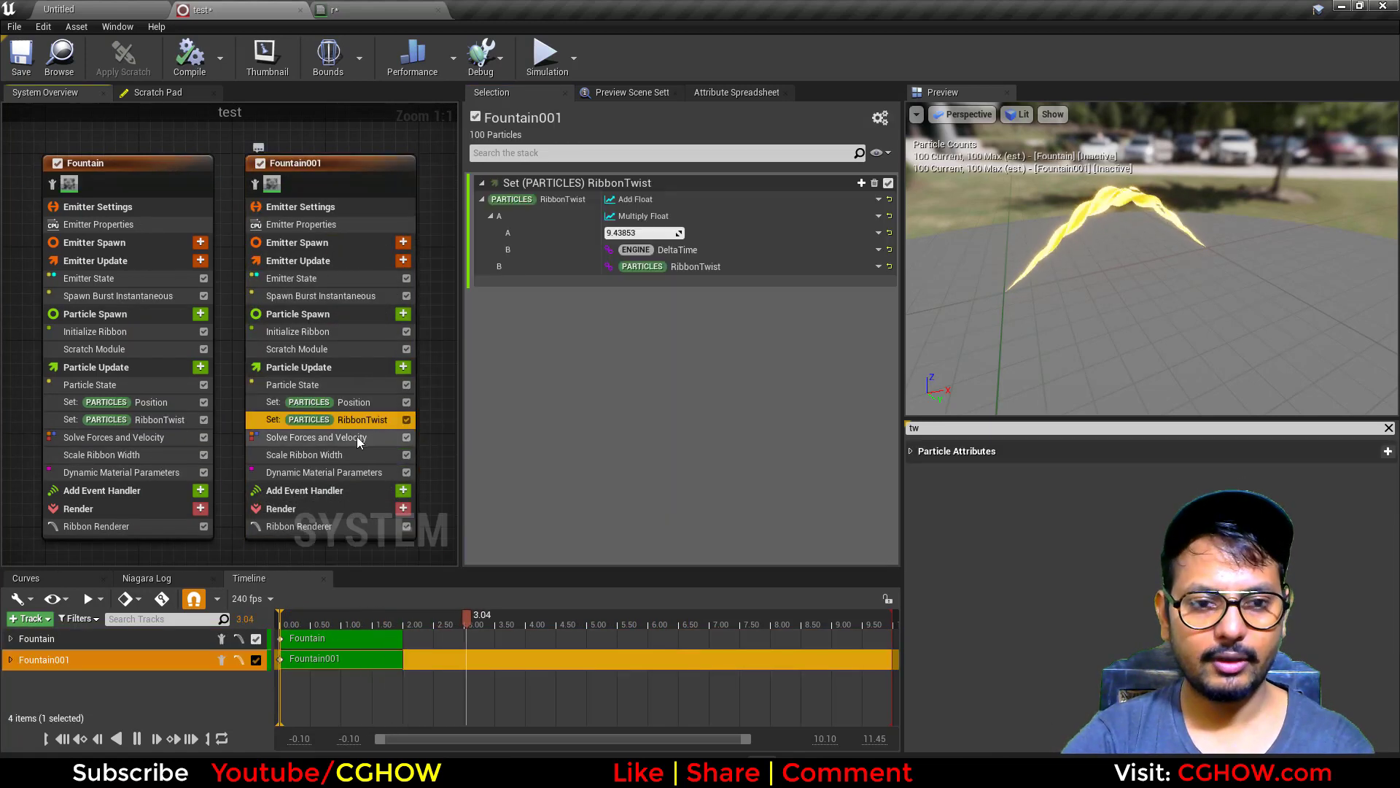
left_click(348, 454)
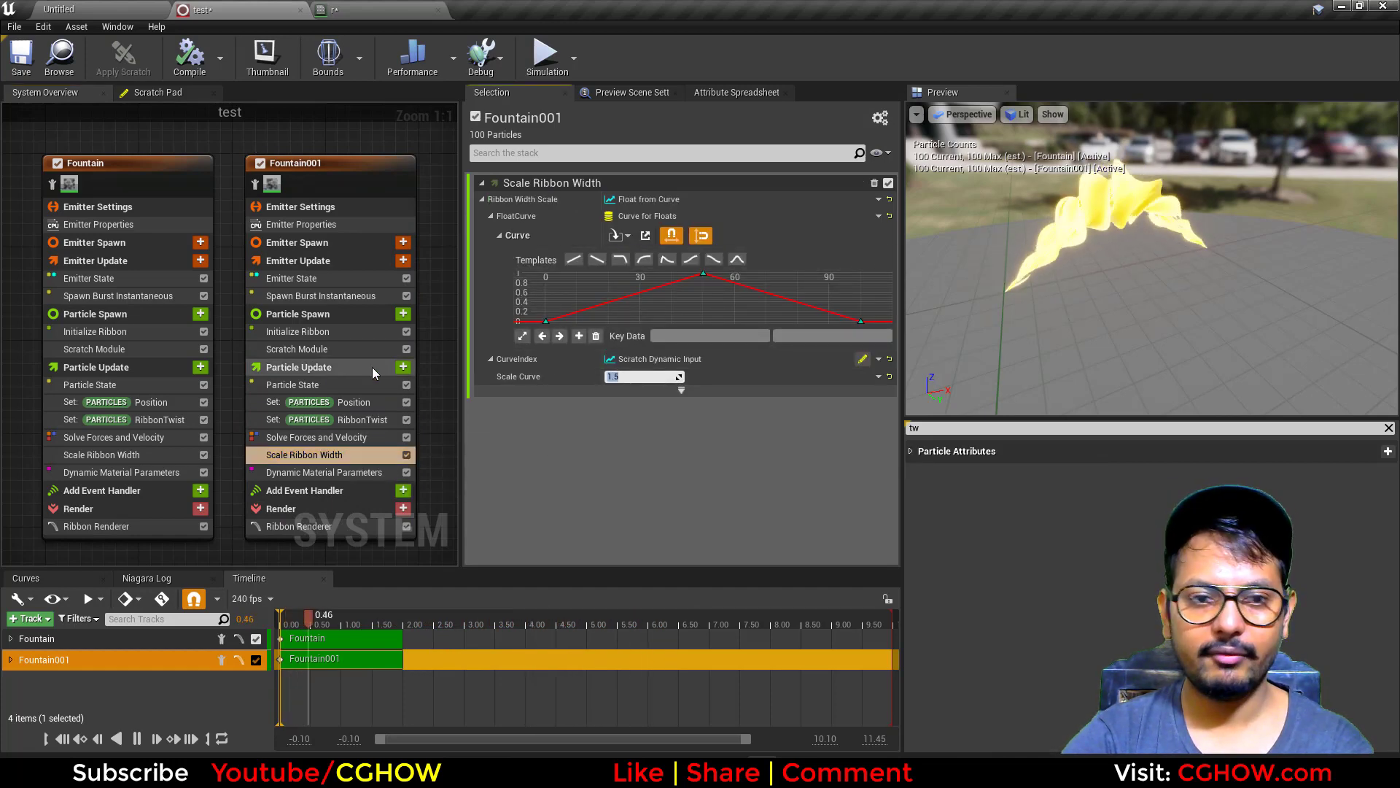
Set Fountain001's Initialize Ribbon color to glowing purple with R 2.5, G 0 and B 5
left_click(299, 331)
left_click(617, 277)
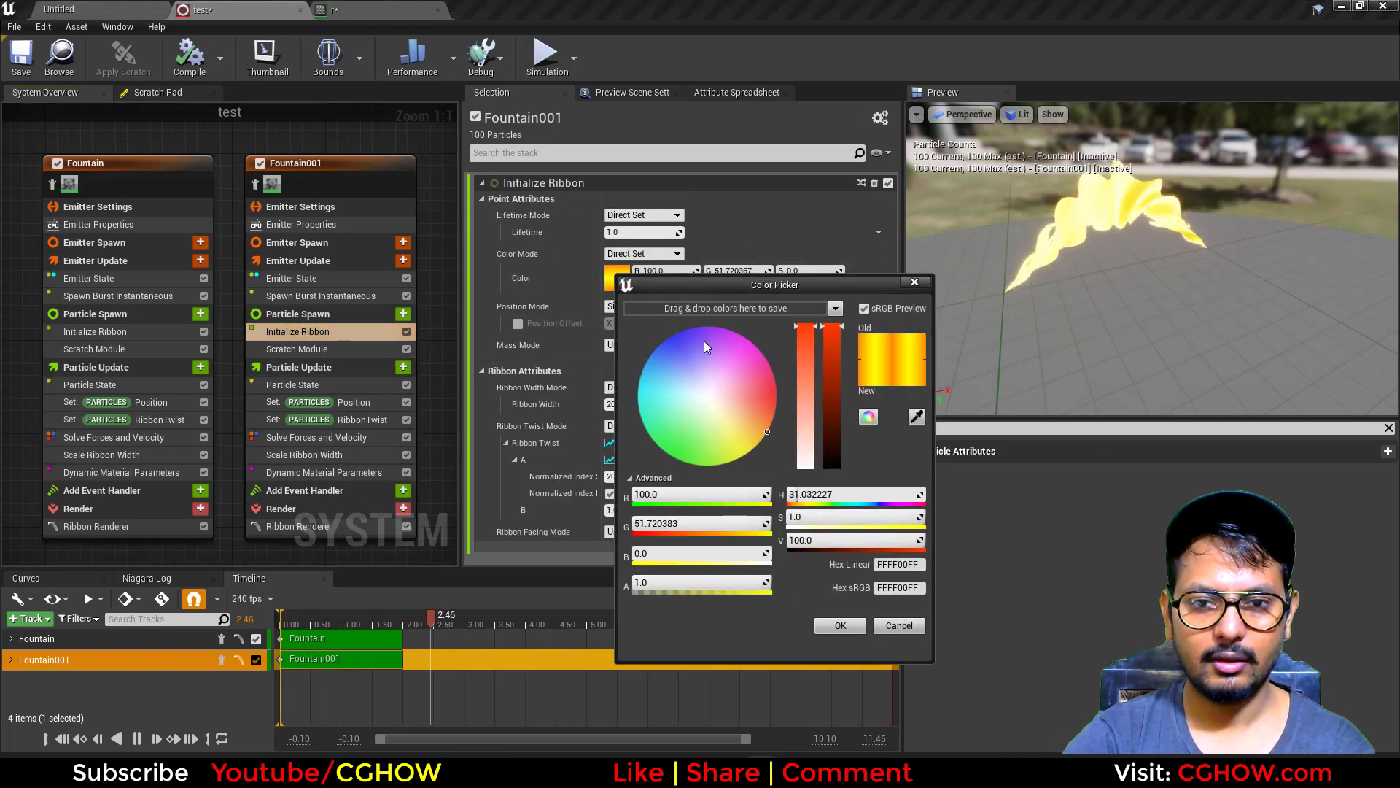
left_click_drag(706, 347, 707, 325)
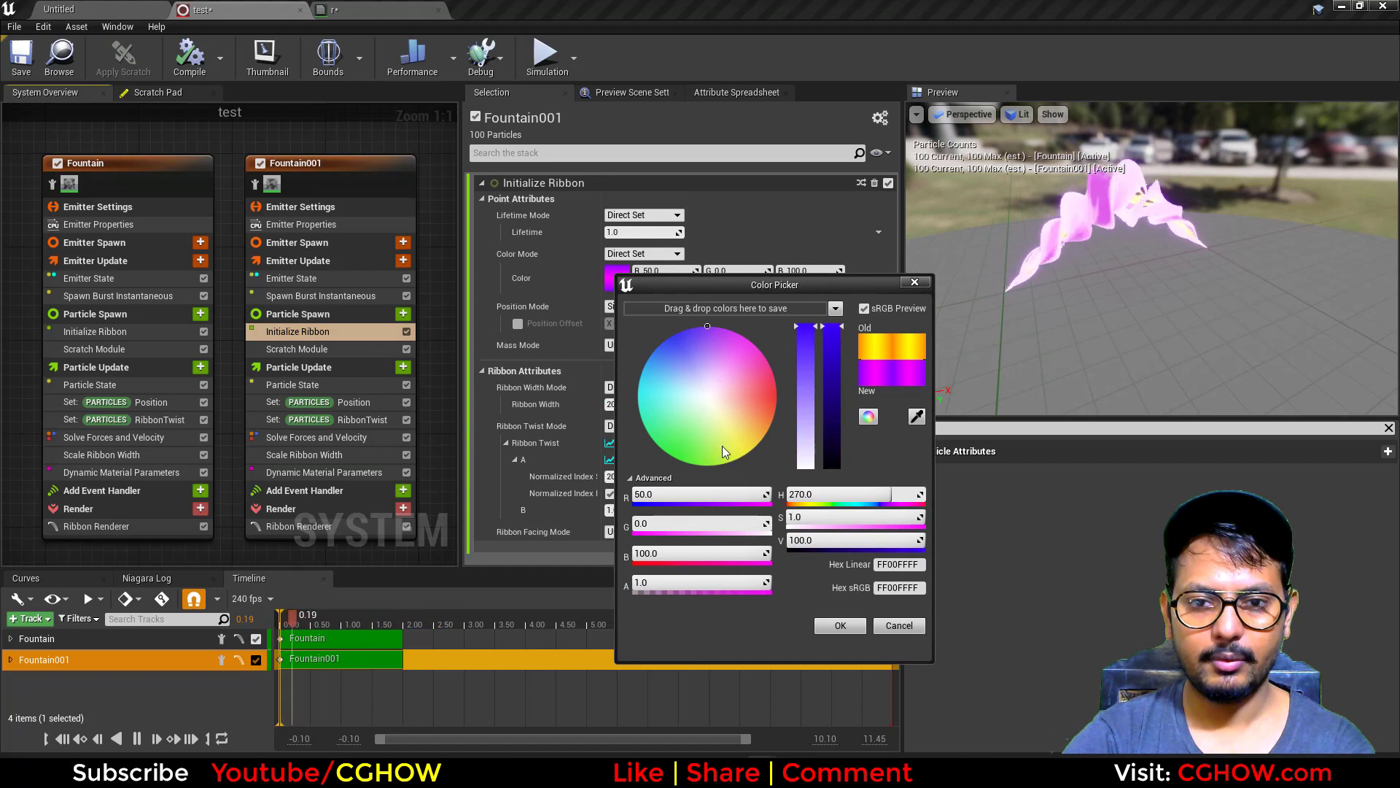
left_click(840, 627)
mouse_move(1147, 274)
left_mouse_down()
mouse_move(1389, 264)
mouse_move(1143, 277)
left_mouse_up()
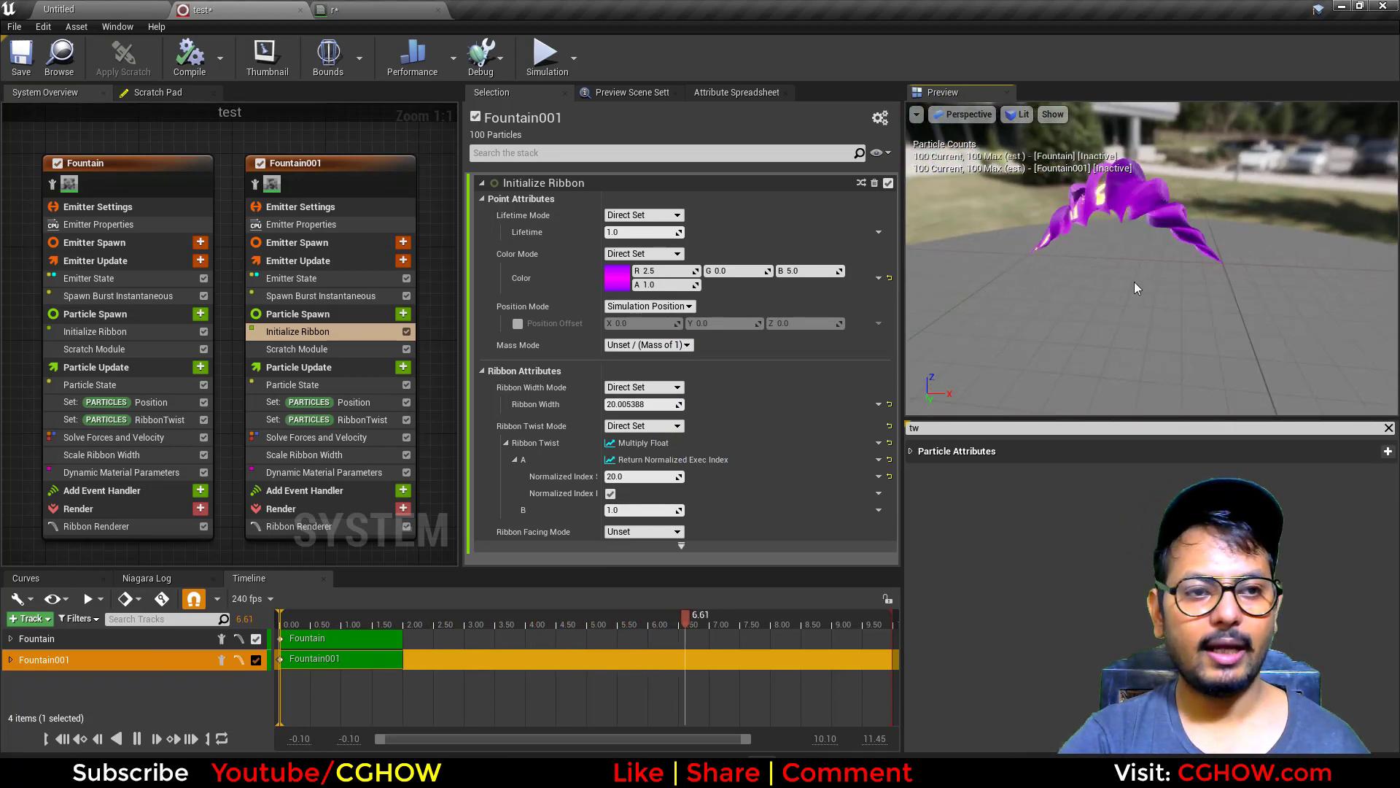
scroll(226, 387, "down", 1)
right_click_drag(159, 552, 240, 518)
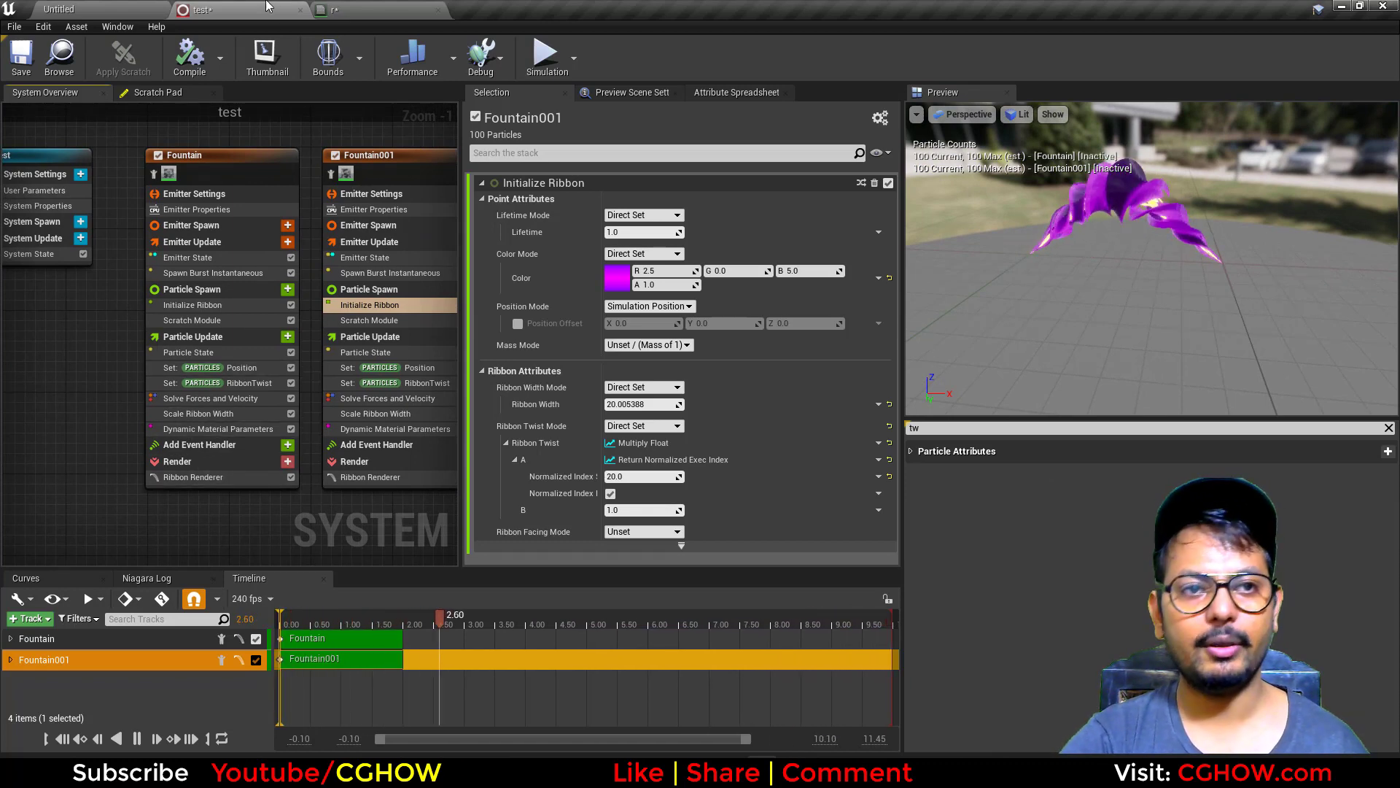
Close the material r and test system editors and open the map level from the ribbon_twist folder without saving
left_click(367, 6)
left_click(241, 8)
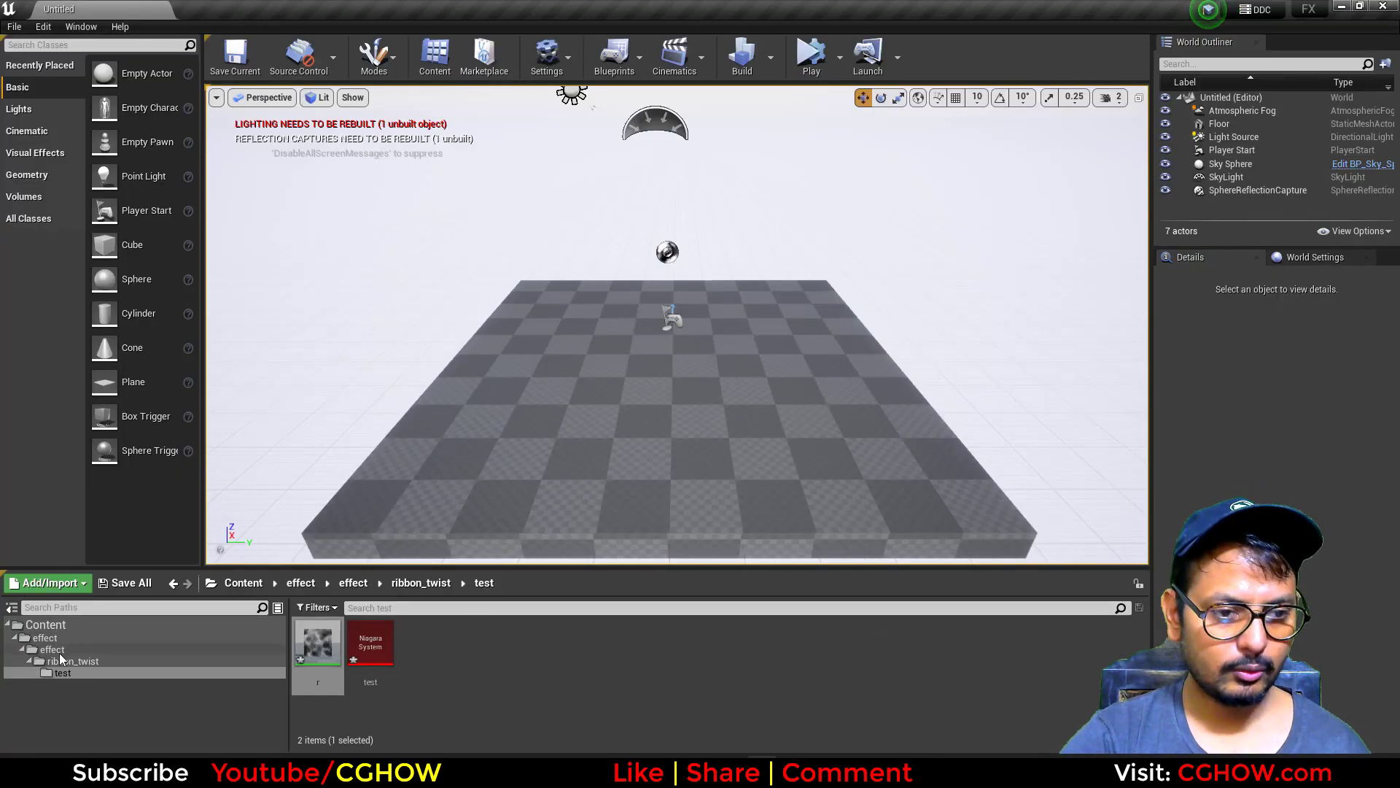
left_click(69, 661)
double_click(528, 648)
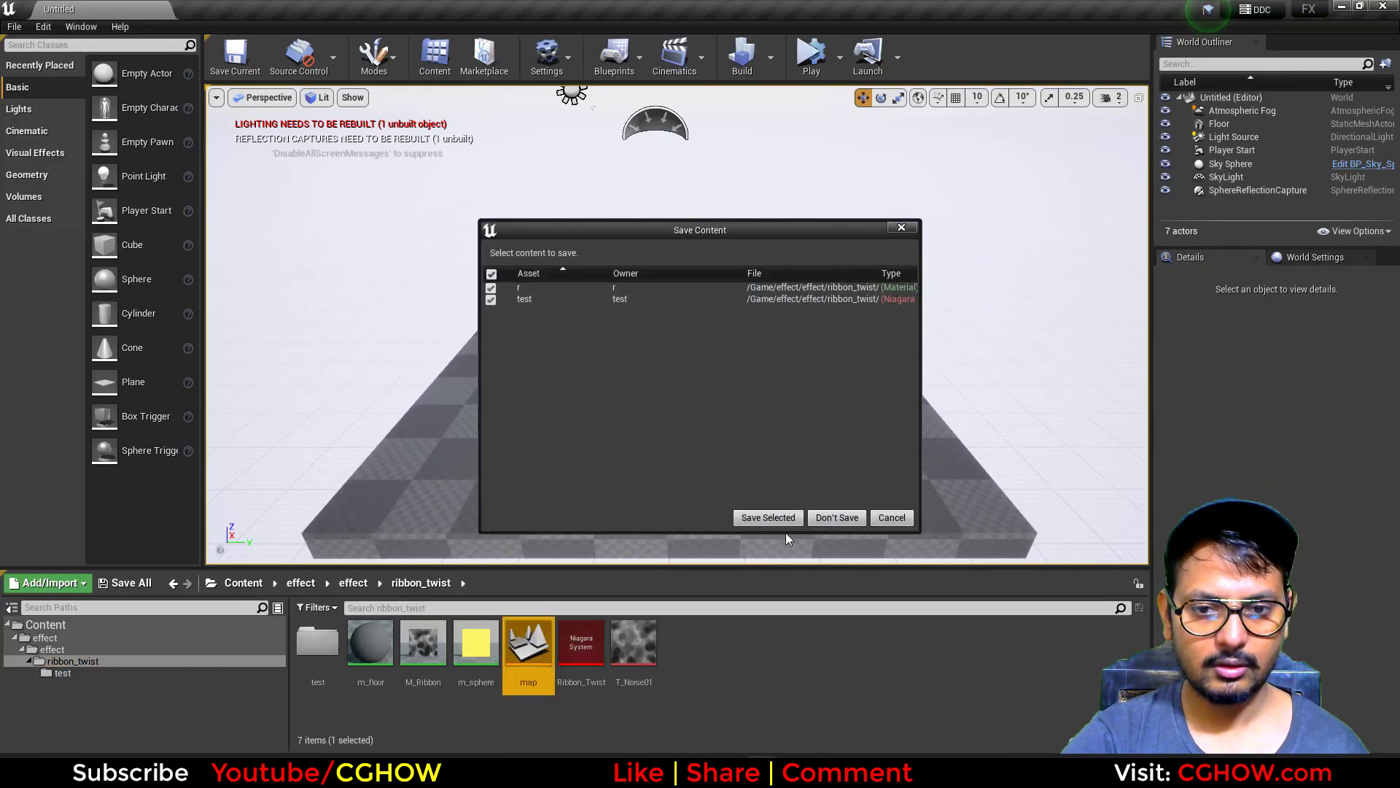
left_click(836, 517)
Open the Ribbon_Twist system and examine its User Parameters and how Fountain's Set Position module uses them
double_click(581, 641)
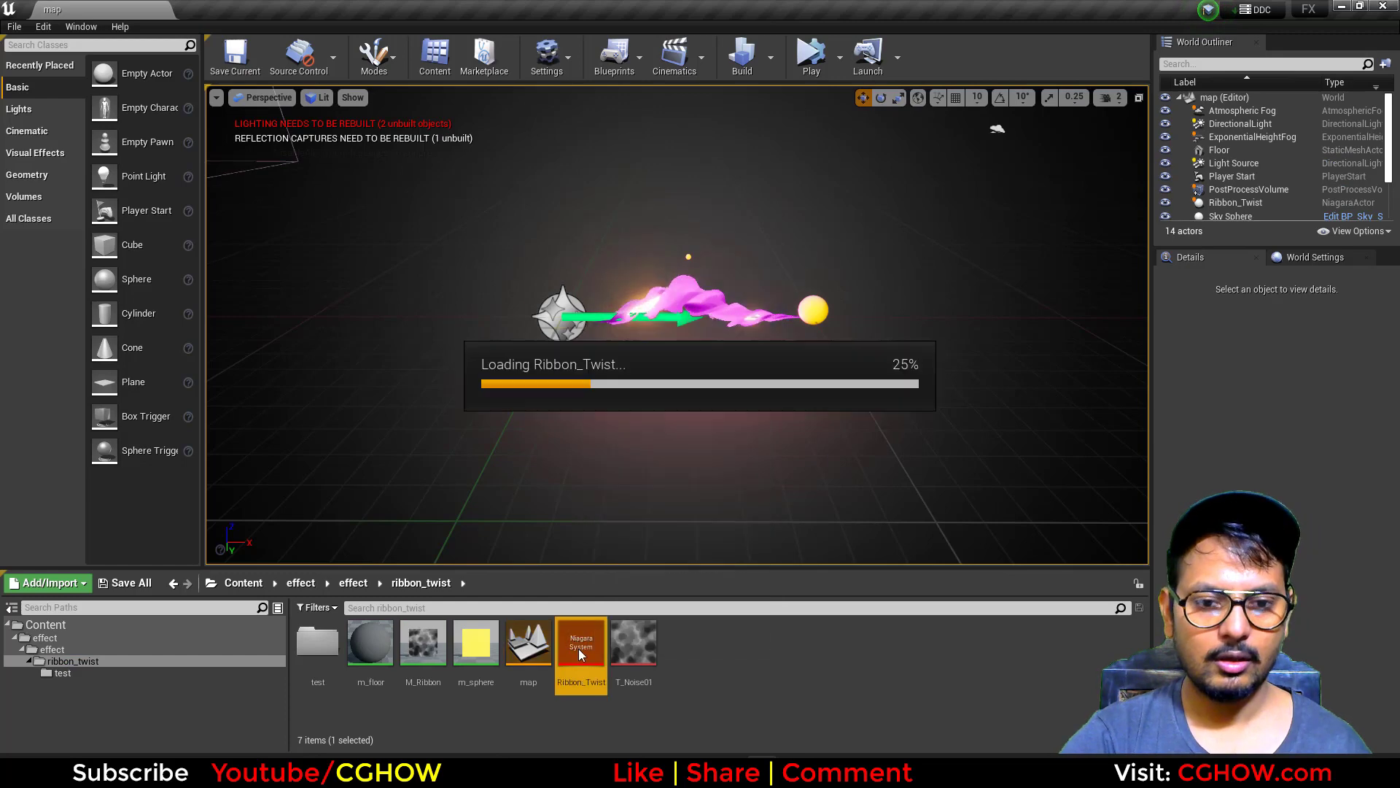
scroll(225, 475, "down", 5)
scroll(265, 365, "up", 7)
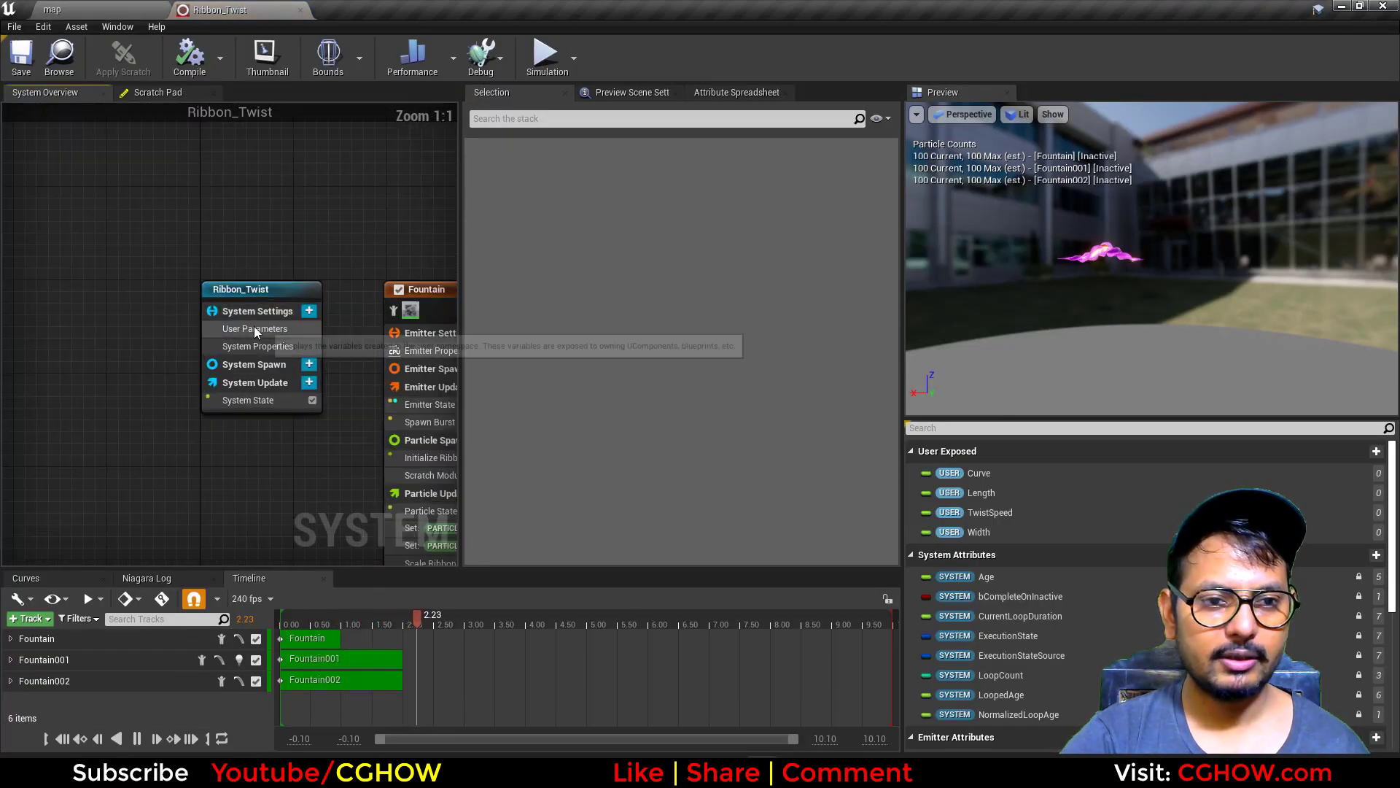
left_click(255, 329)
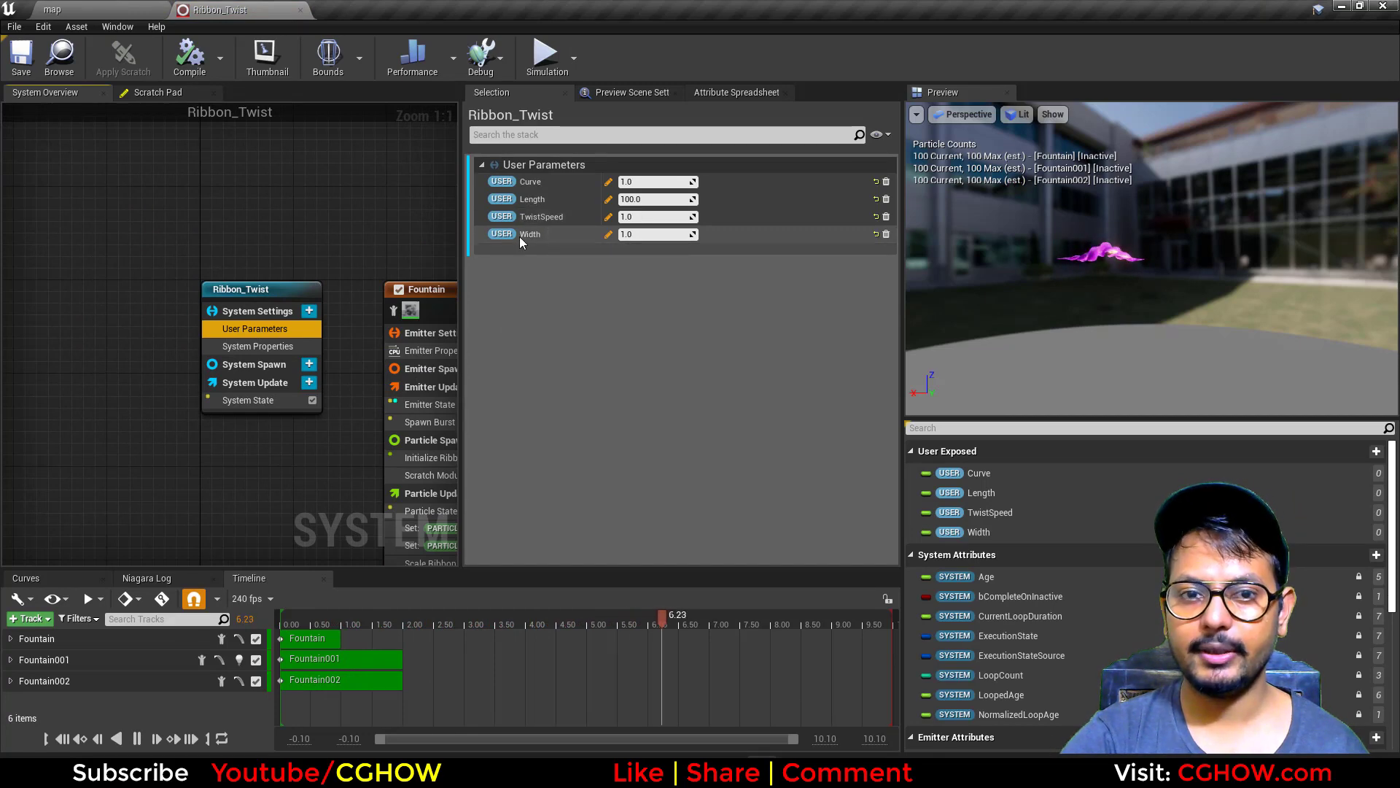
right_click_drag(281, 485, 188, 406)
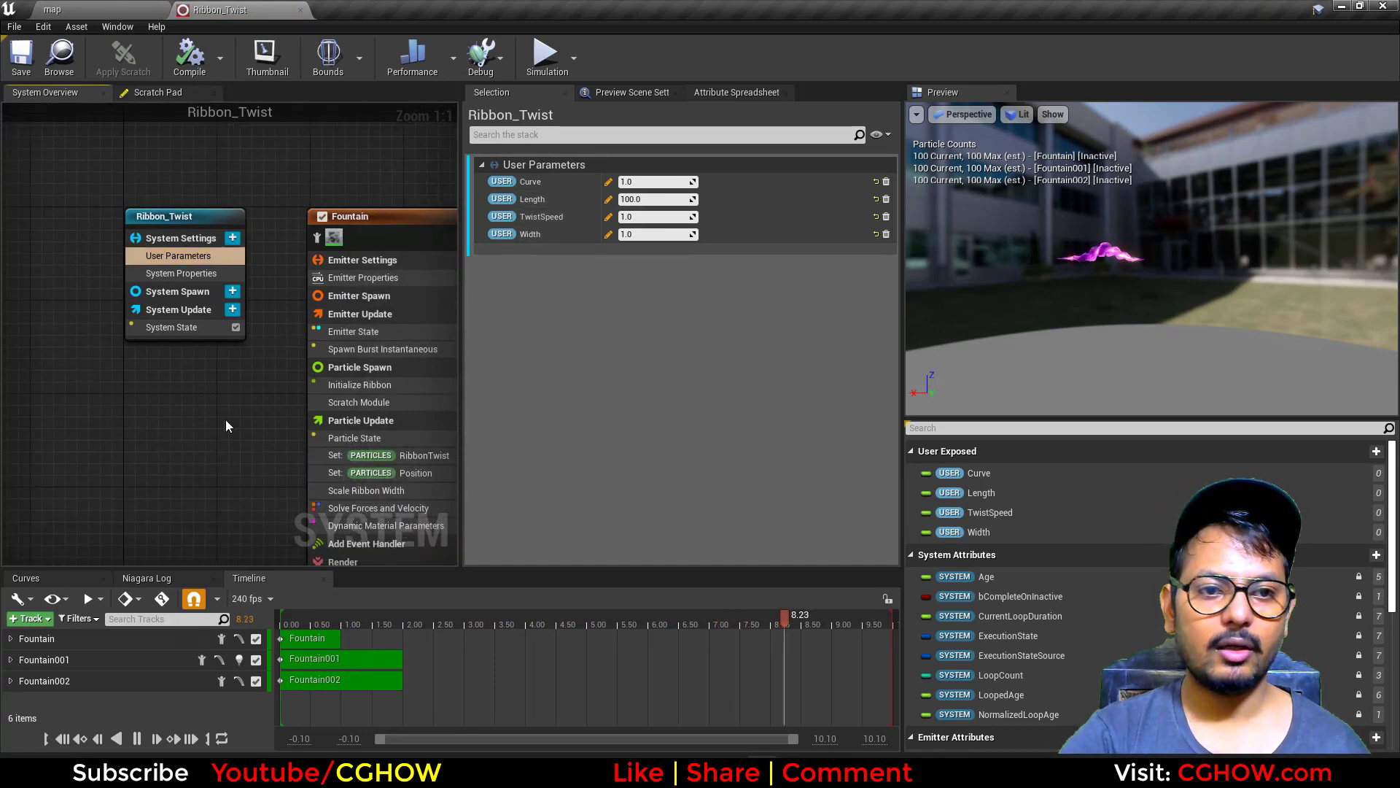
right_click_drag(433, 467, 299, 343)
left_click(296, 349)
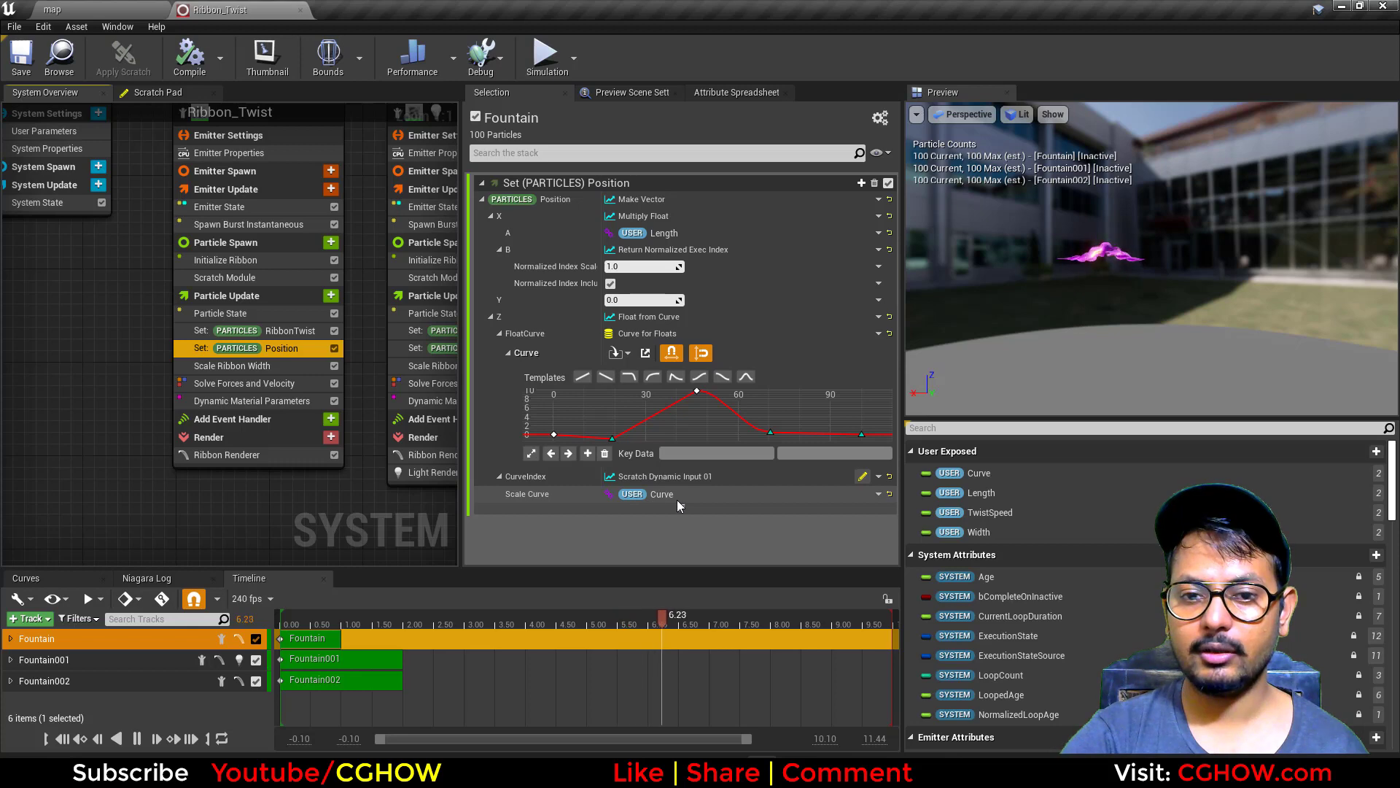
Compare the Set Position modules of Fountain and Fountain001 with the system's User Parameters, tracing where Length and Curve are used
right_click_drag(377, 371, 269, 363)
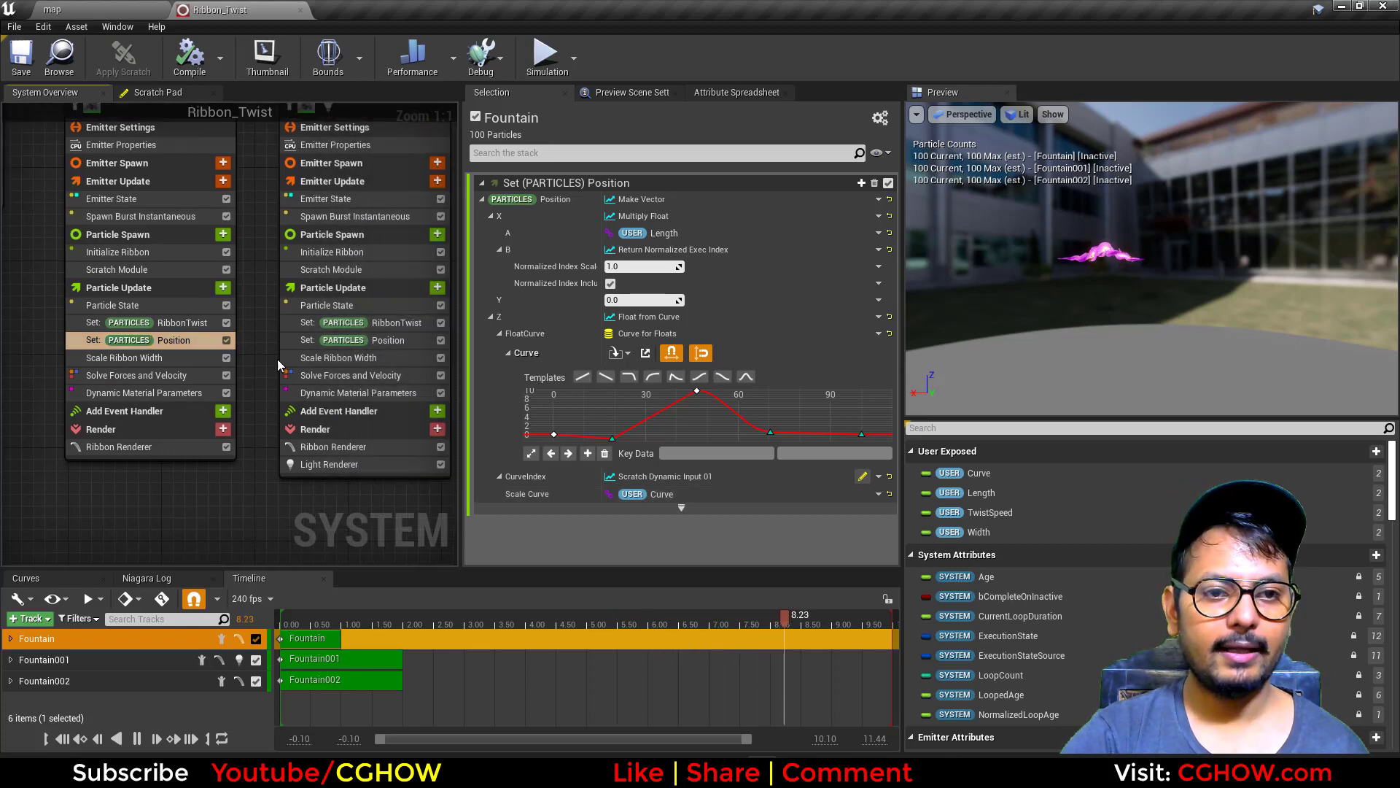
left_click(333, 341)
right_click_drag(367, 498, 584, 538)
left_click(366, 335)
left_click(150, 178)
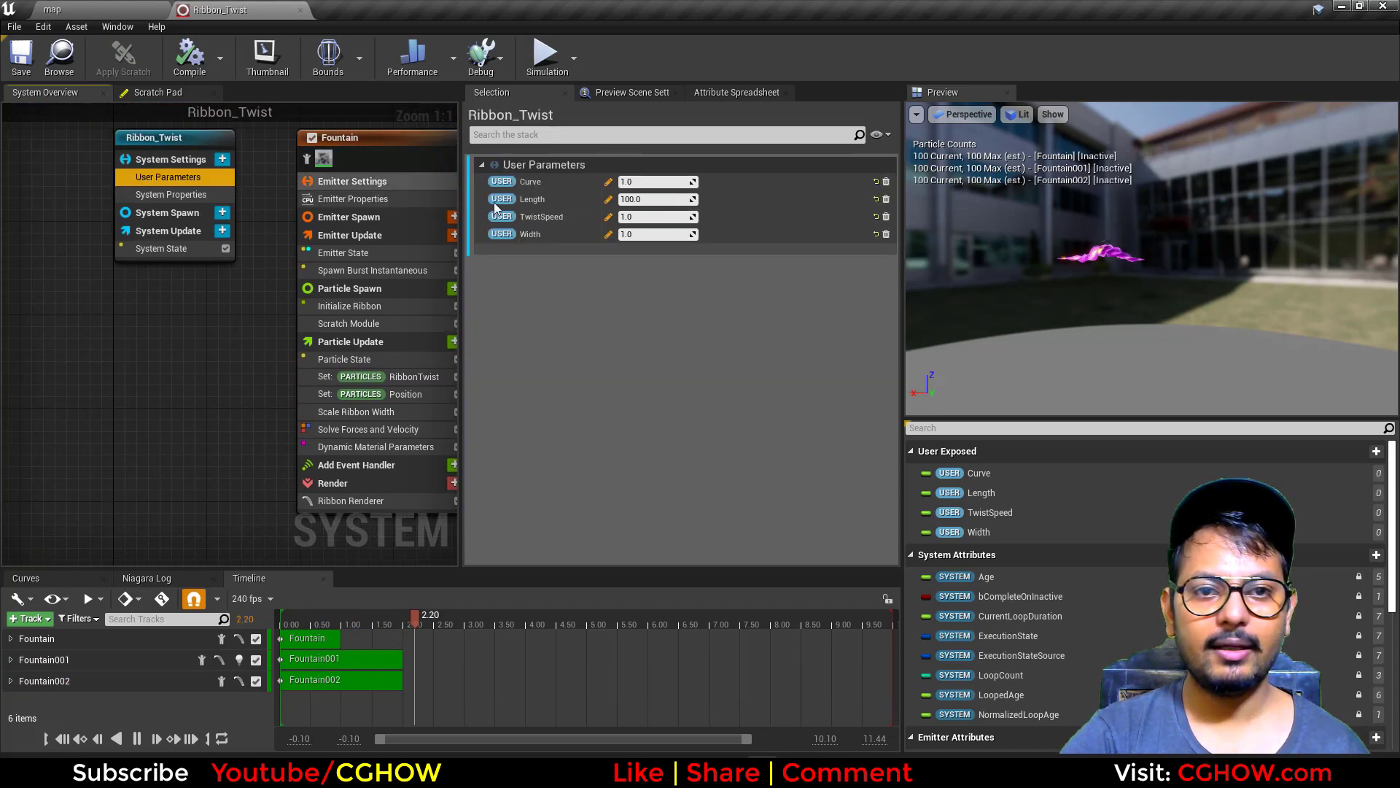
right_click_drag(221, 377, 34, 328)
left_click(219, 348)
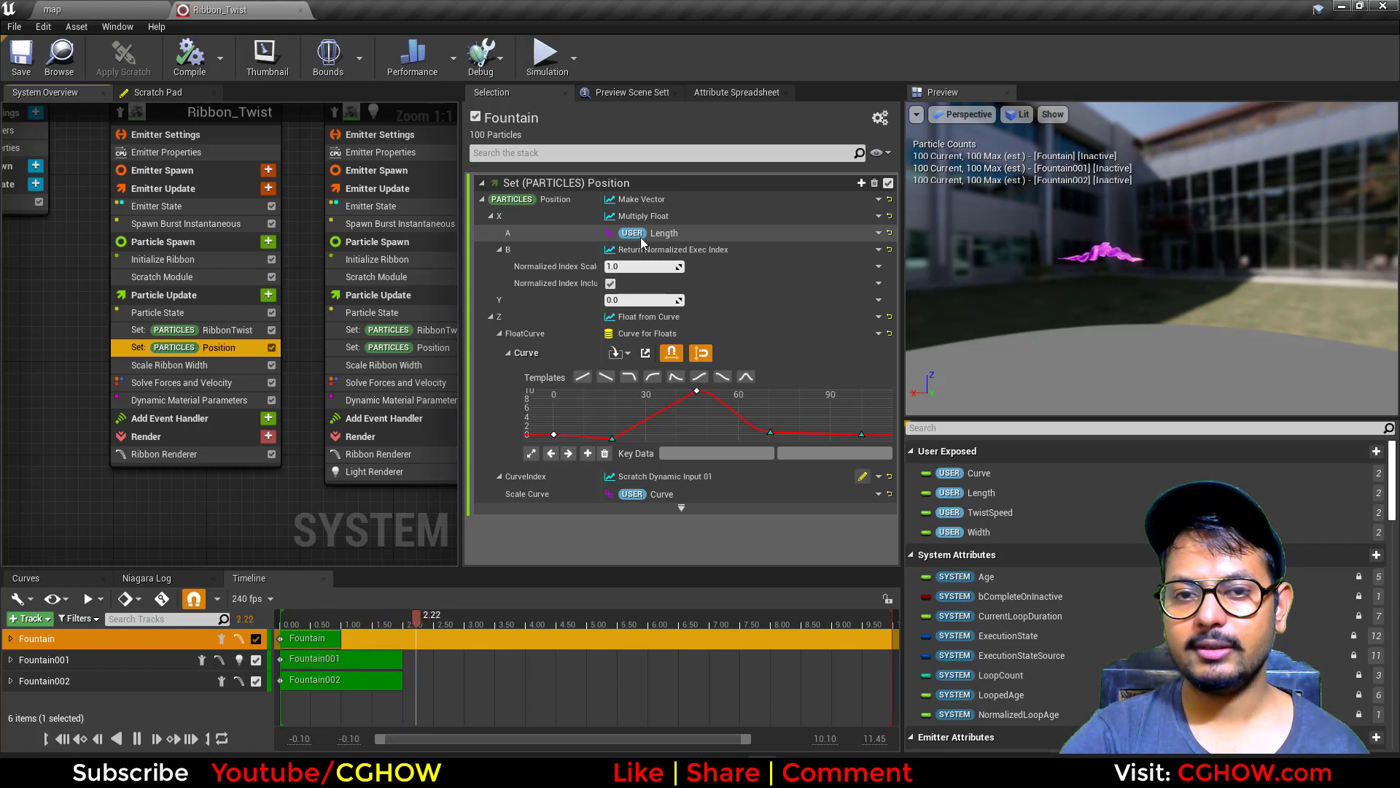
right_click_drag(73, 269, 157, 351)
left_click(96, 211)
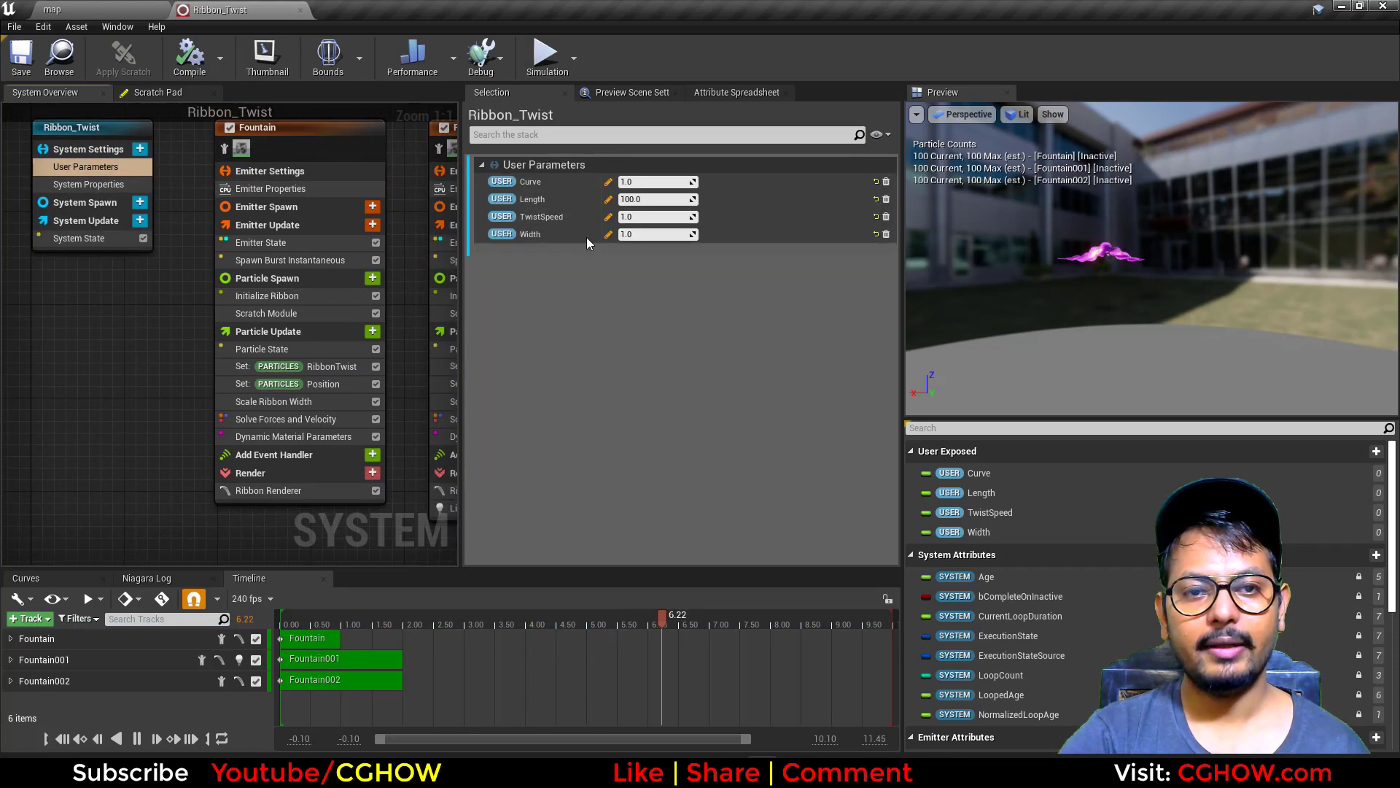
Examine how TwistSpeed drives Fountain's Set RibbonTwist module and how Width drives the curve scale in Scale Ribbon Width
right_click_drag(111, 406, 66, 355)
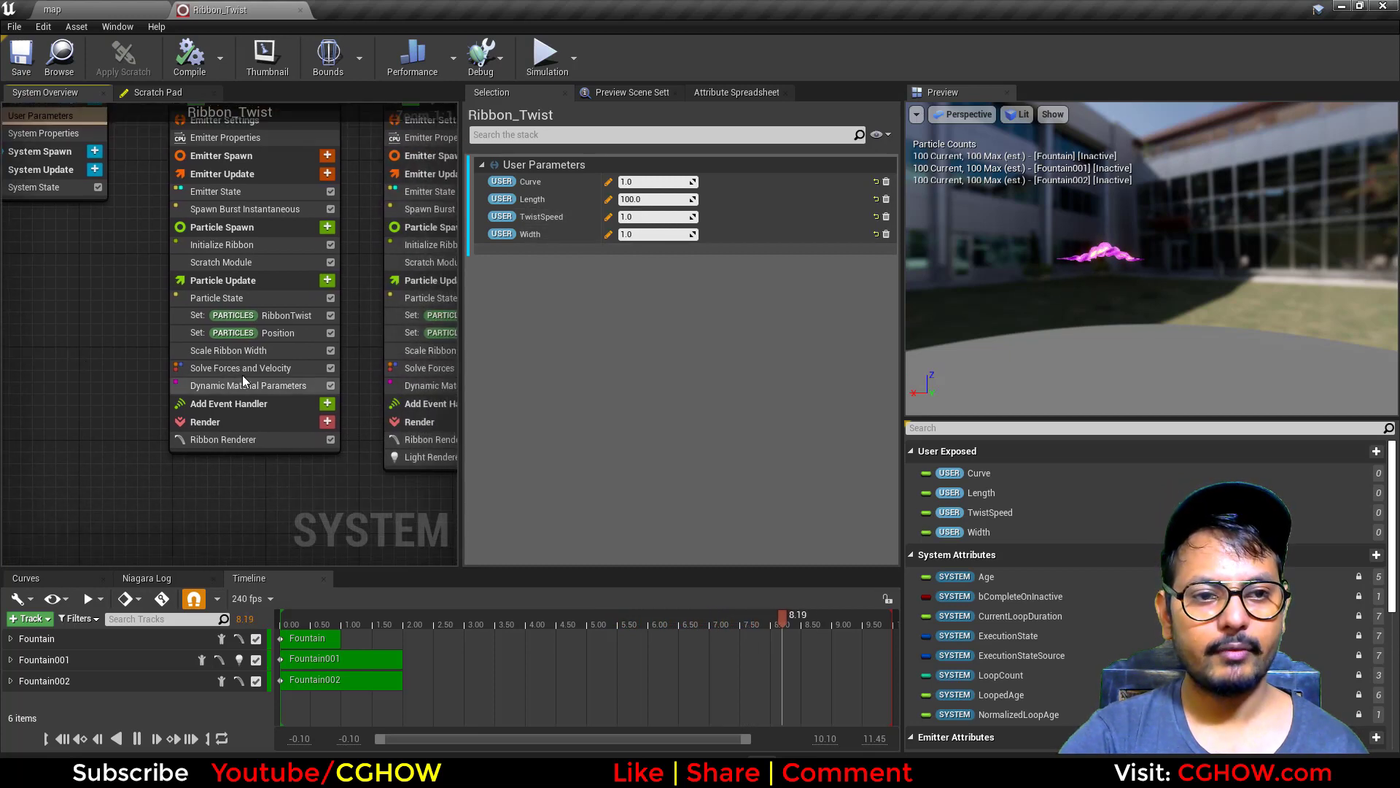
left_click(263, 315)
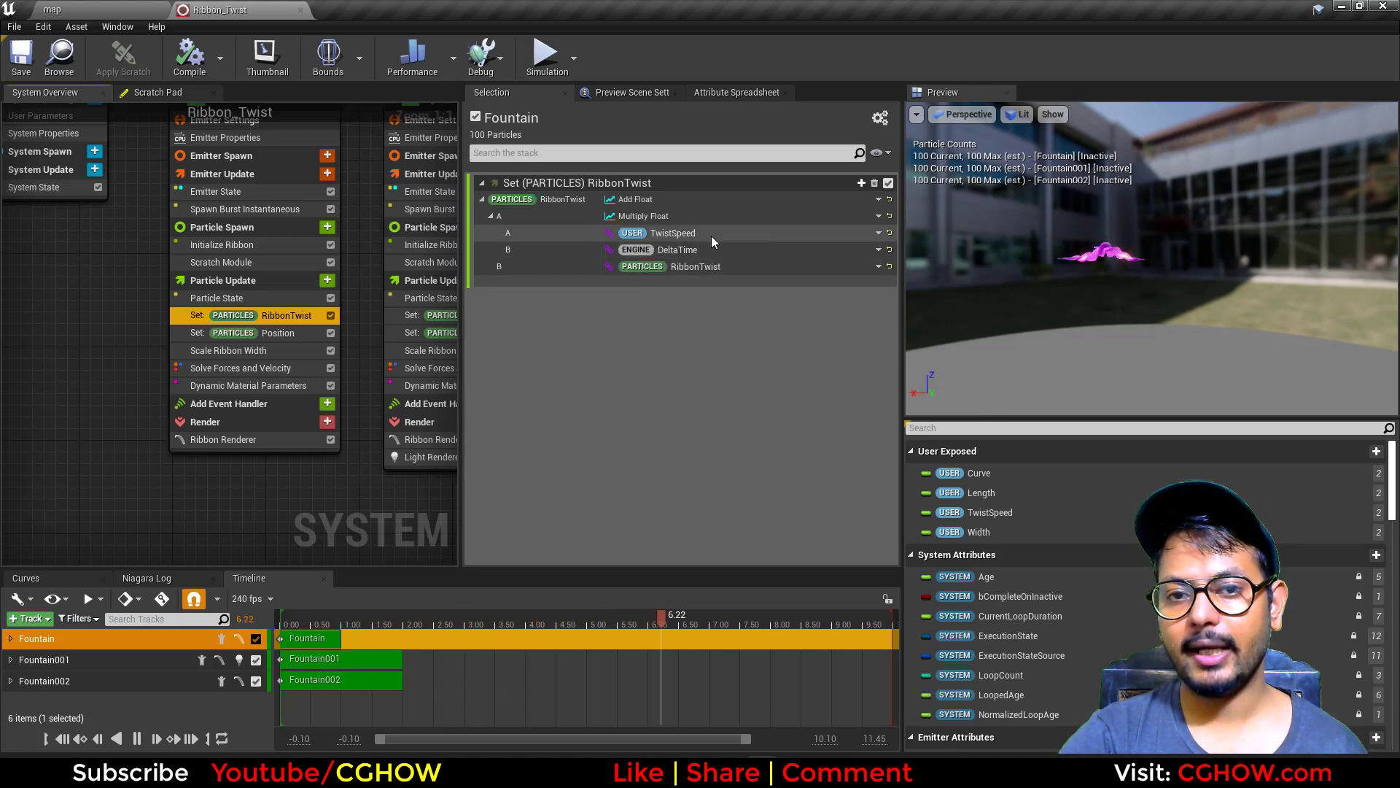
right_click_drag(65, 273, 207, 350)
left_click(183, 194)
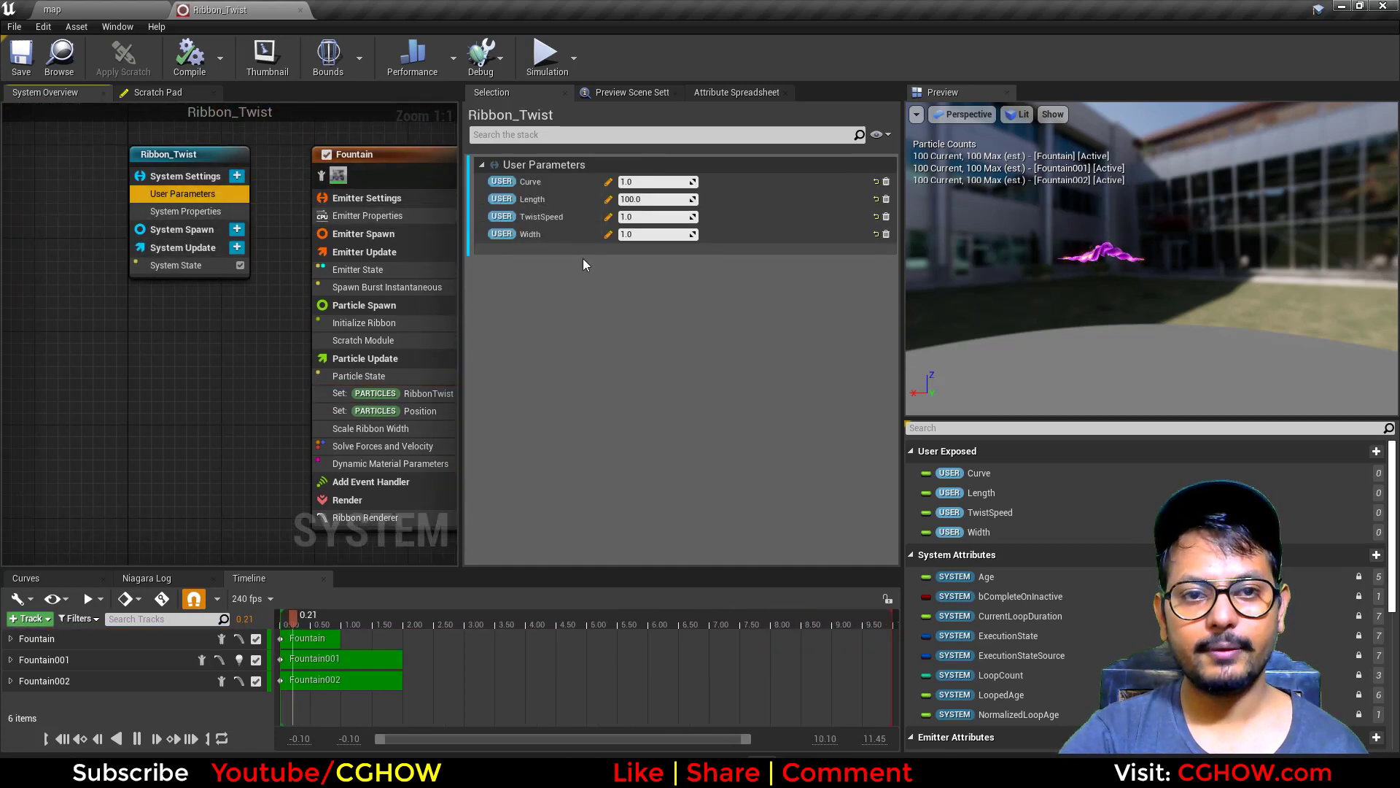
right_click_drag(97, 406, 119, 335)
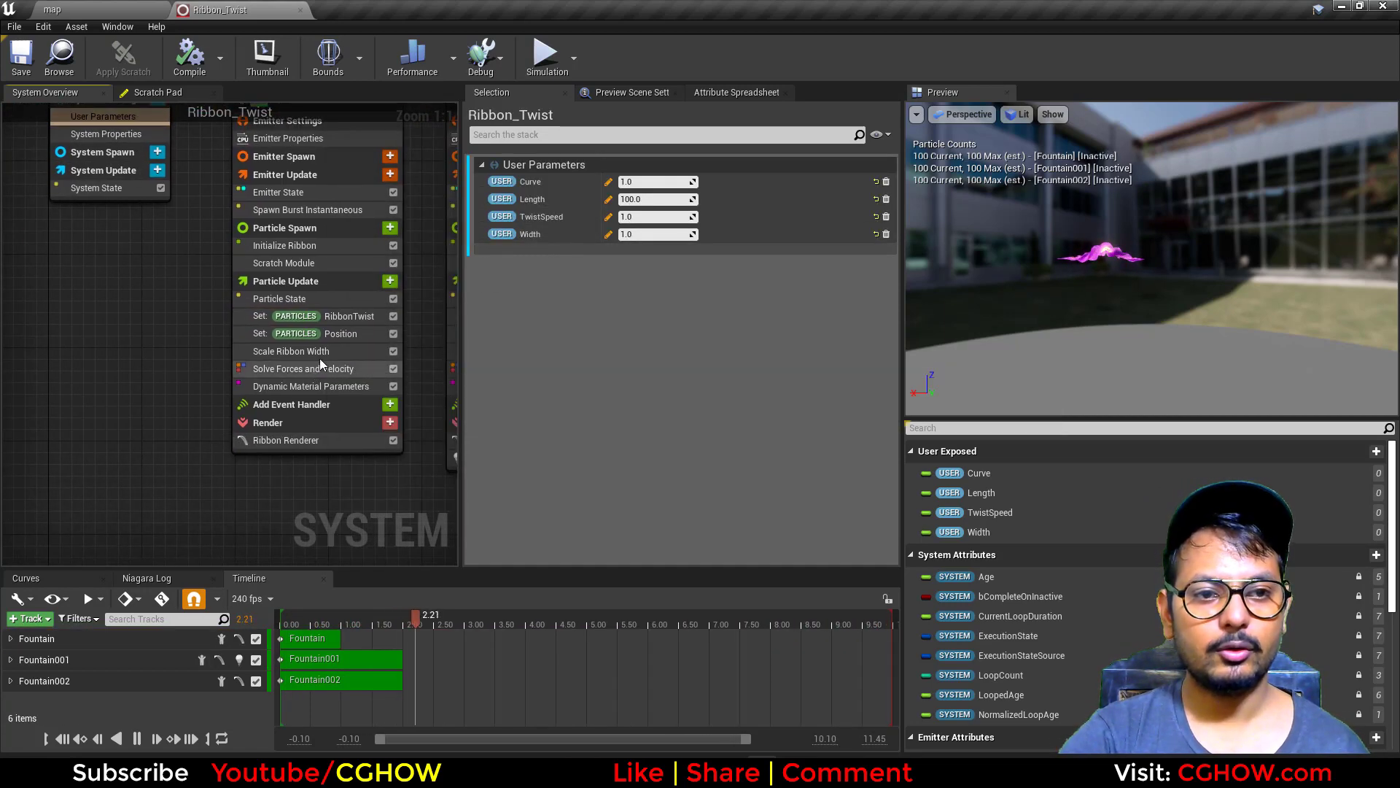
left_click(235, 353)
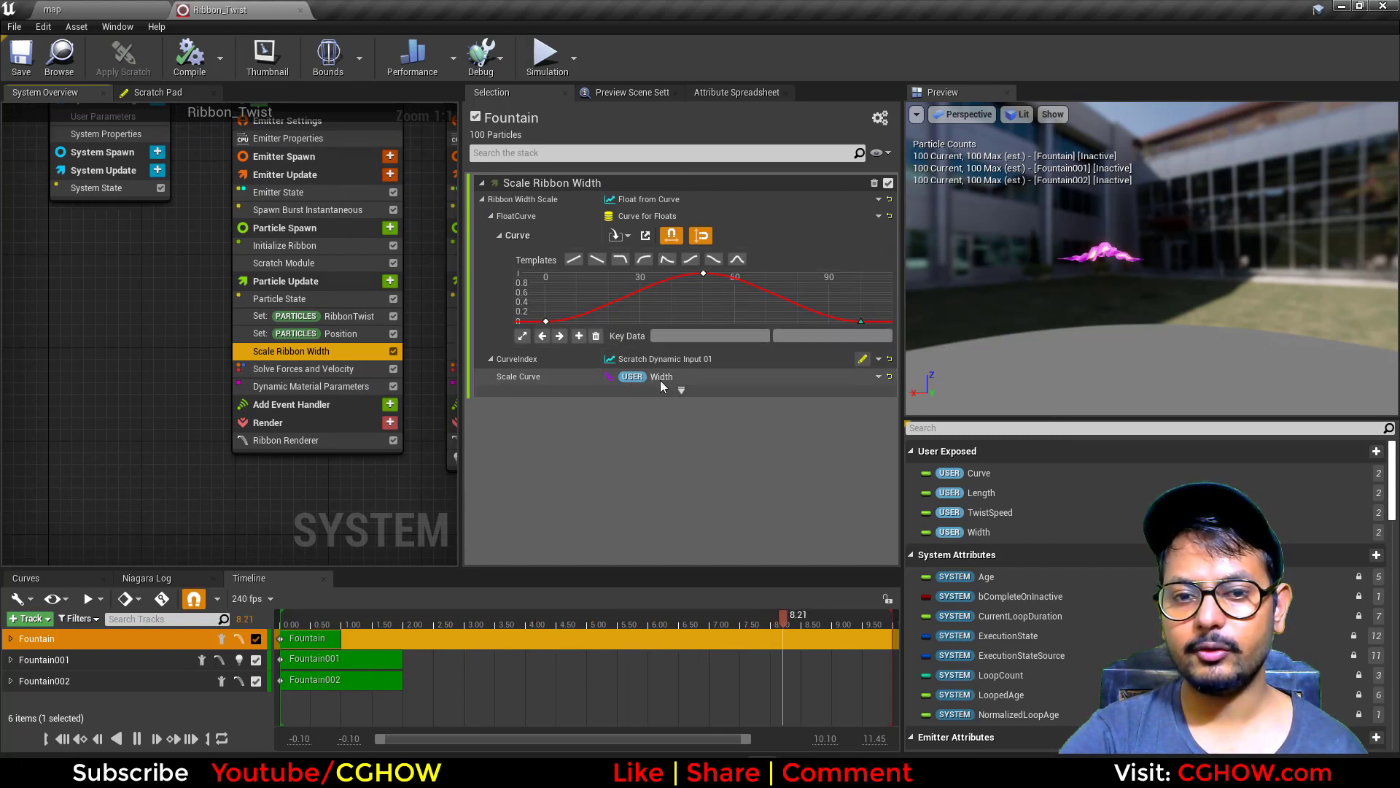
right_click_drag(159, 296, 168, 389)
left_click(127, 216)
left_click(127, 218)
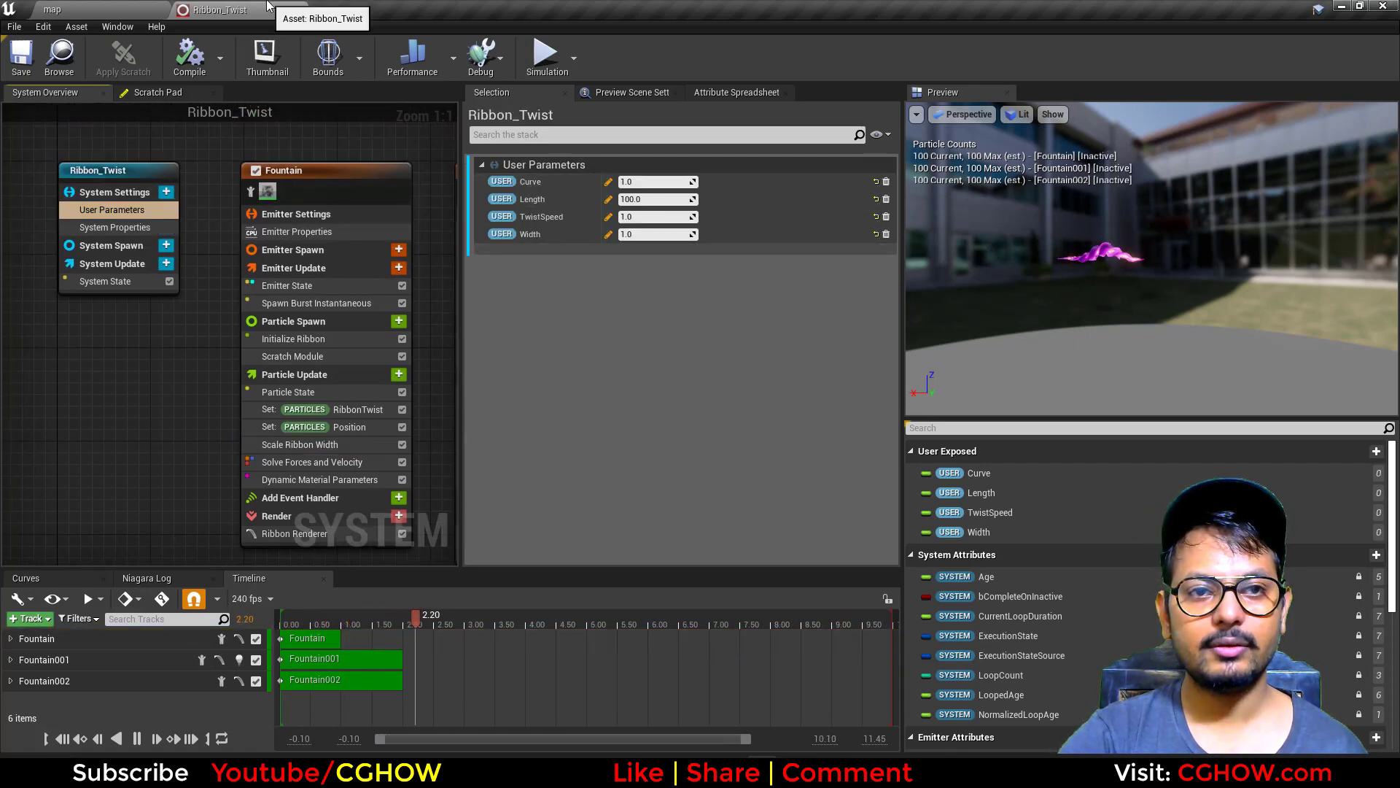
Close the Ribbon_Twist system editor and open the map's Level Blueprint
left_click(268, 5)
left_click(614, 57)
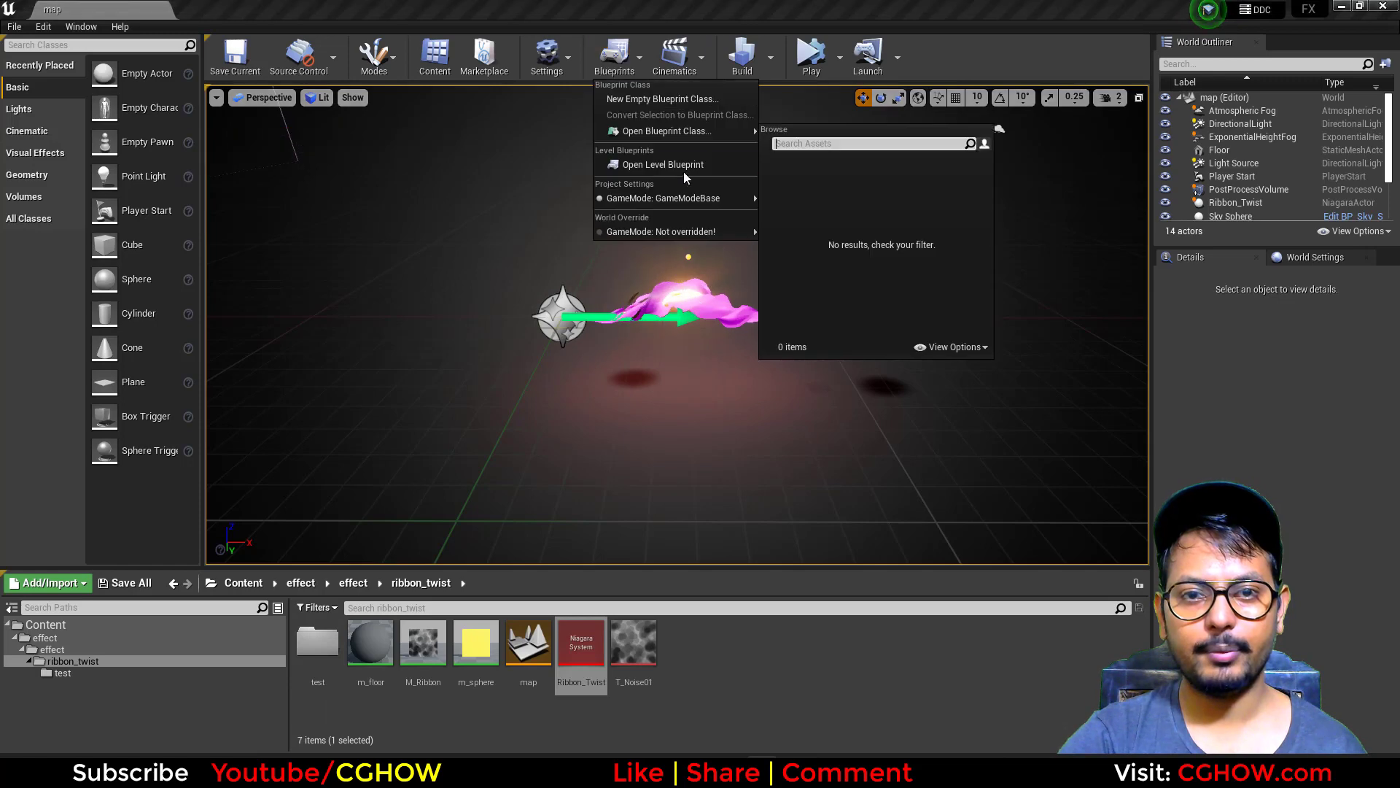
left_click(670, 167)
Move the Event Tick node in the event graph farther away from the first Set Niagara Variable node
scroll(496, 392, "down", 3)
right_click_drag(496, 386, 566, 636)
right_click_drag(507, 364, 508, 577)
right_click_drag(458, 328, 448, 449)
left_click_drag(576, 421, 474, 405)
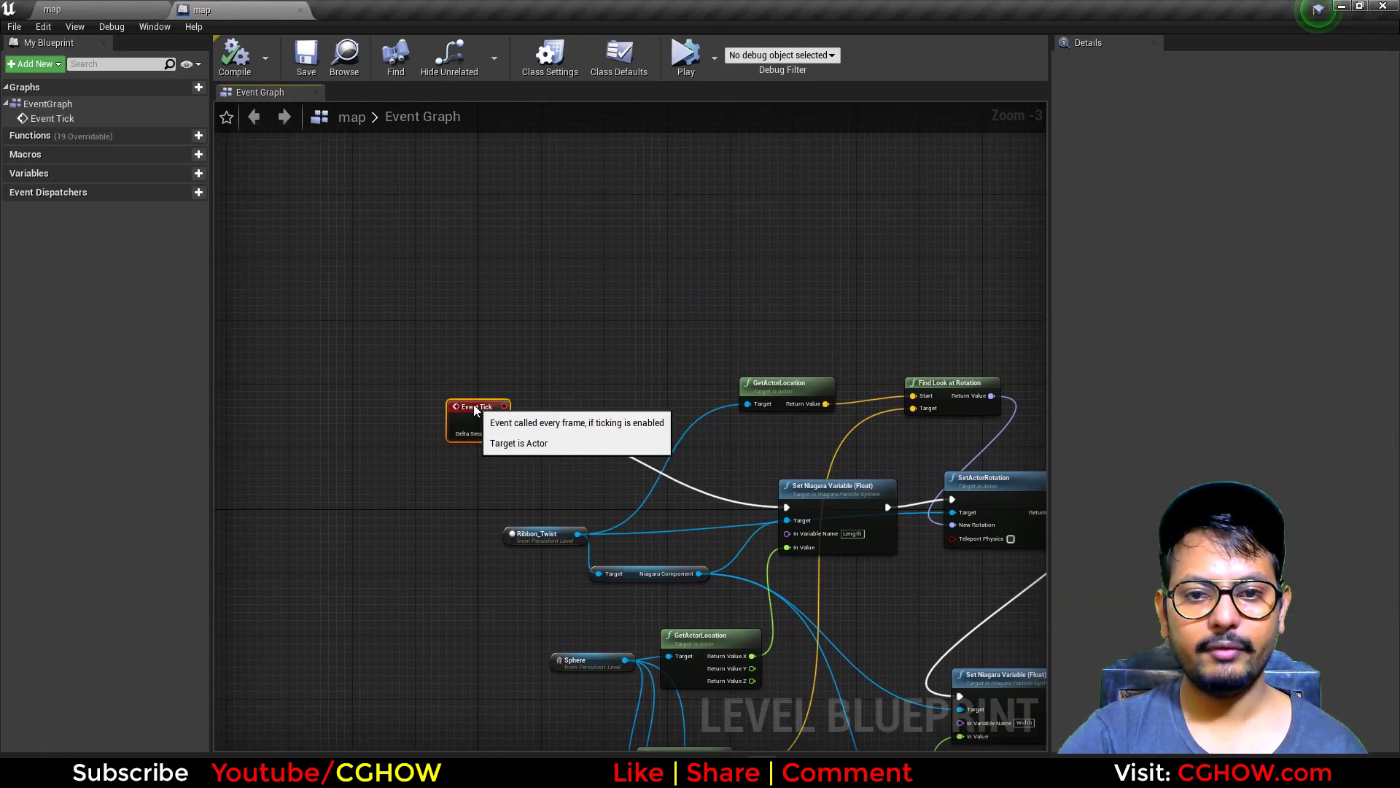
right_click_drag(459, 413, 403, 265)
scroll(540, 339, "up", 2)
right_click_drag(422, 396, 407, 305)
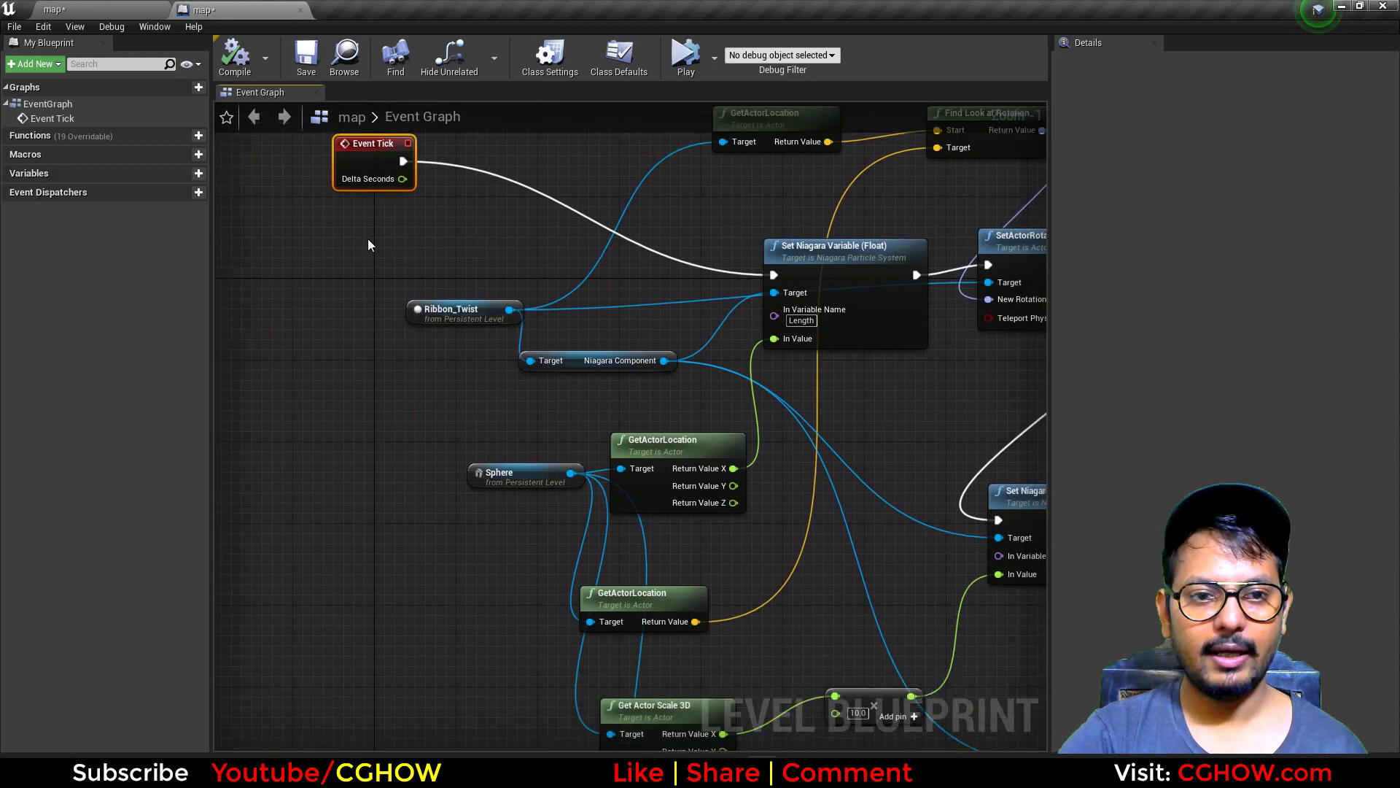
Add a reference node for the level's Ribbon_Twist actor to the event graph and delete it again
left_click(110, 10)
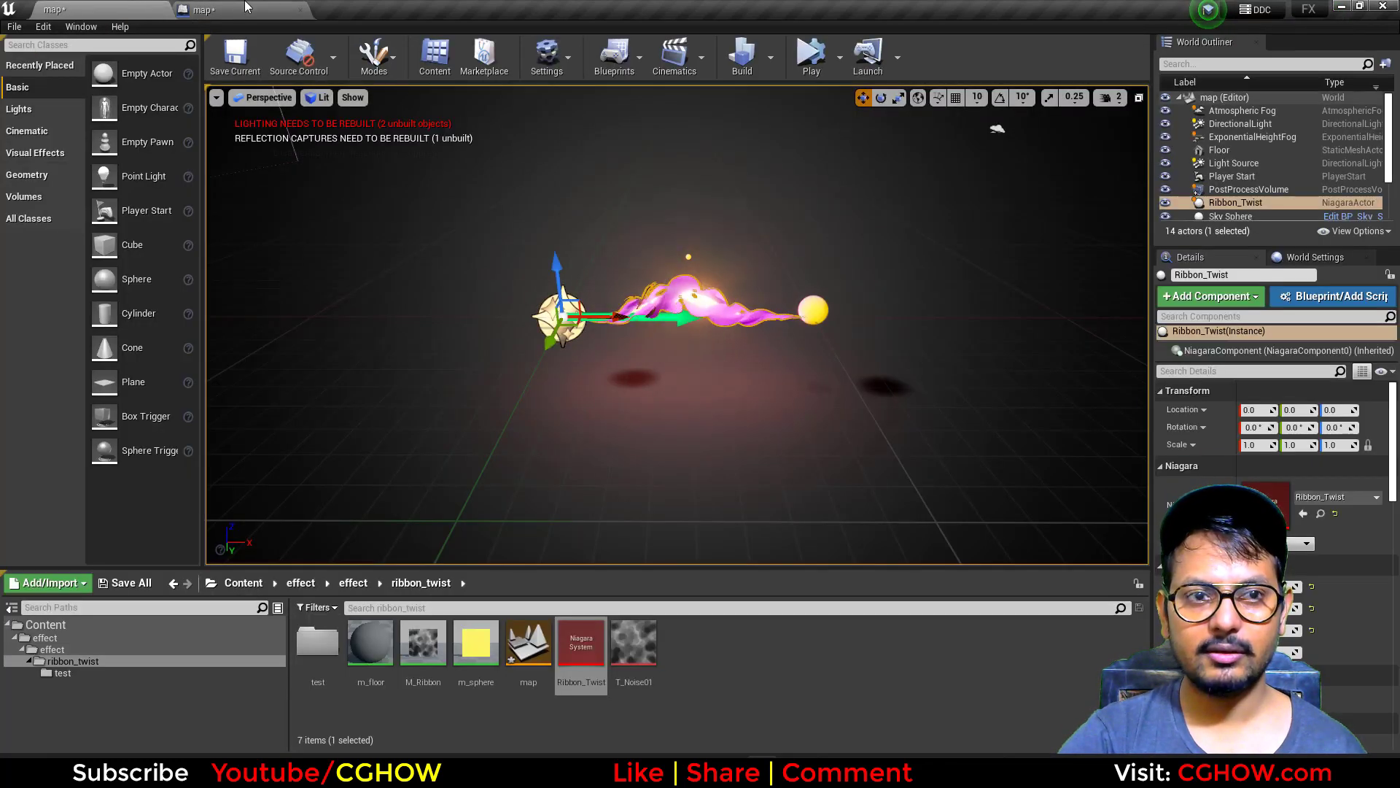
left_click(244, 11)
right_click(313, 378)
left_click(384, 448)
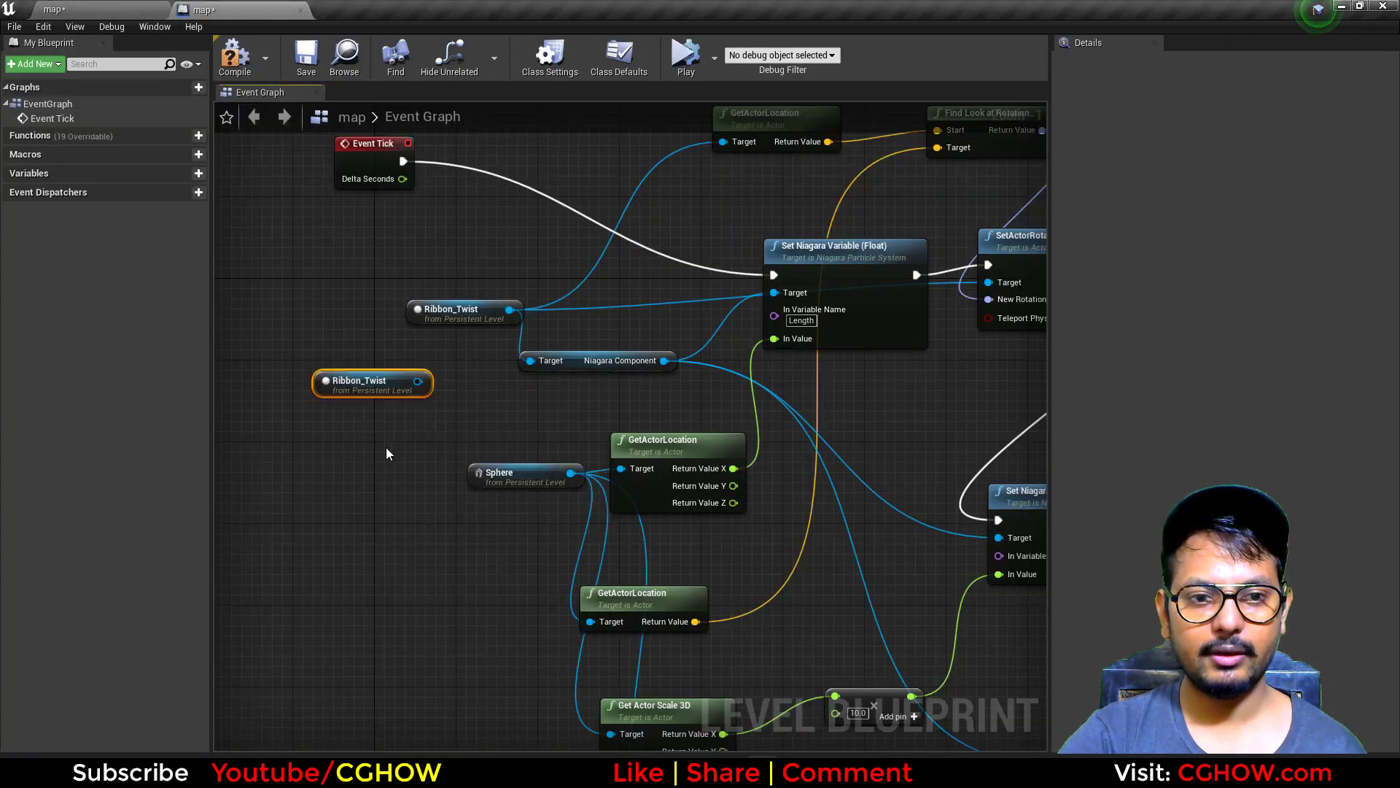
key("Delete")
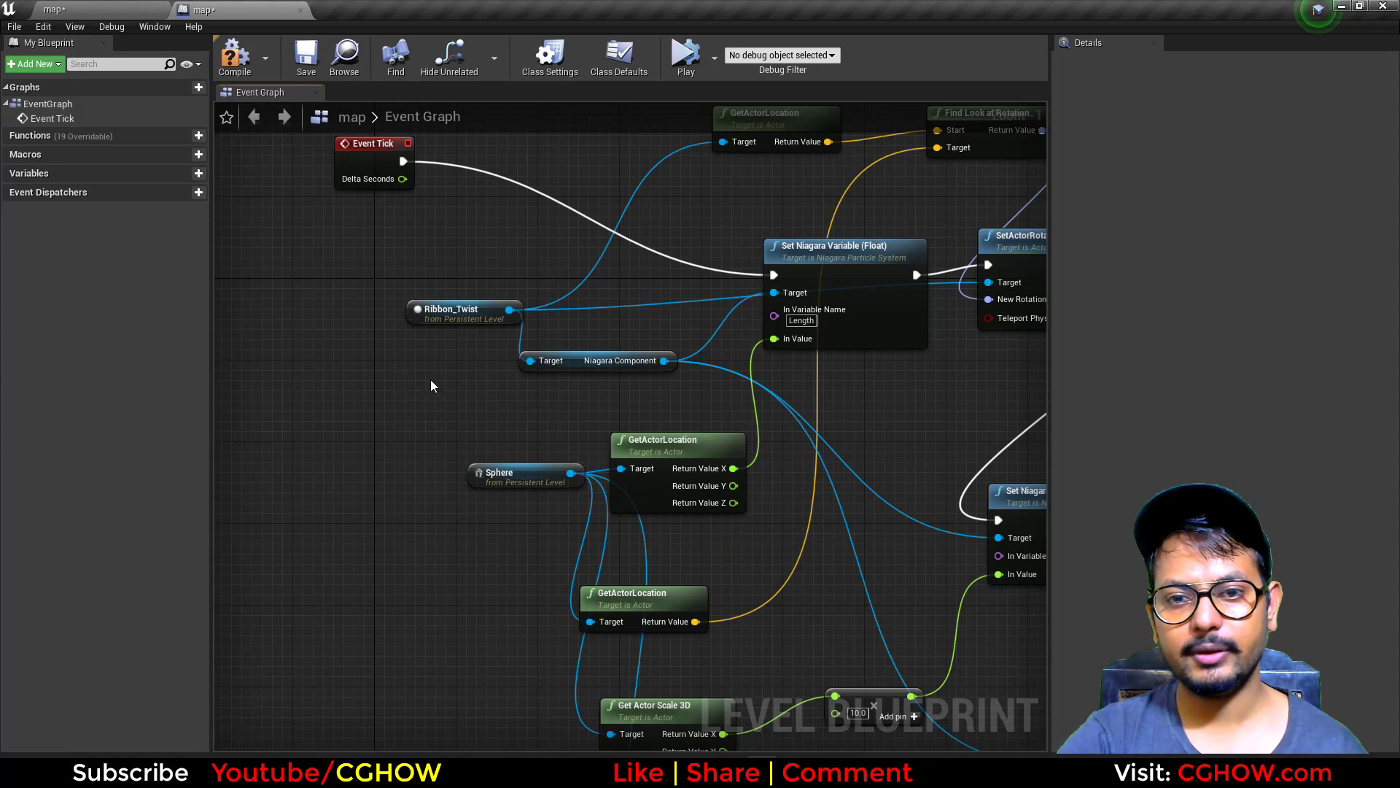
Select the Sphere actor in the level and try adding a reference to it in the event graph
left_click(88, 10)
left_click(817, 310)
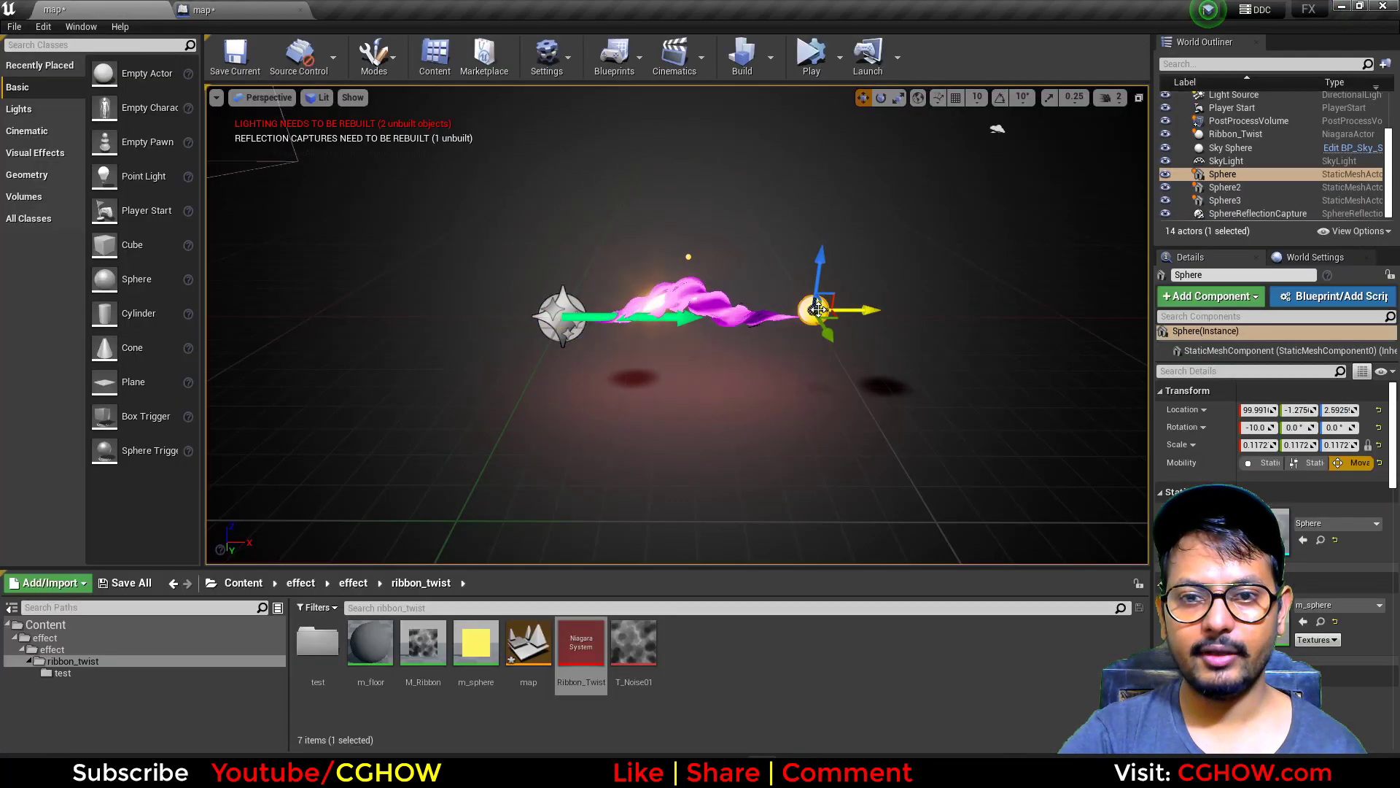
left_click(224, 10)
right_click(263, 414)
left_click(305, 474)
Move the existing Sphere reference node farther from its GetActorLocation nodes and select the Set Niagara Variable node for Length
left_click_drag(458, 500, 283, 530)
right_click_drag(416, 475, 440, 524)
scroll(761, 393, "up", 1)
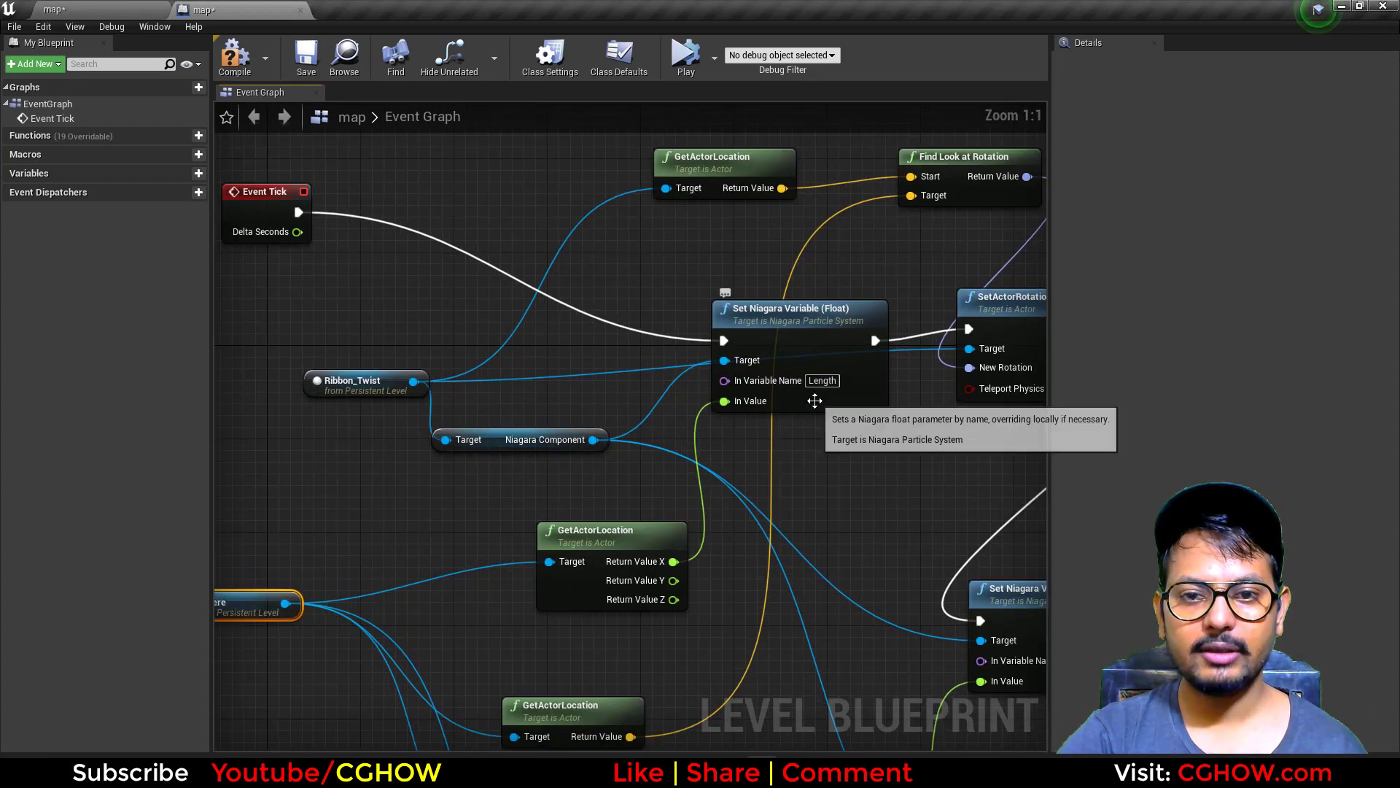
left_click(762, 397)
right_click_drag(702, 482, 813, 416)
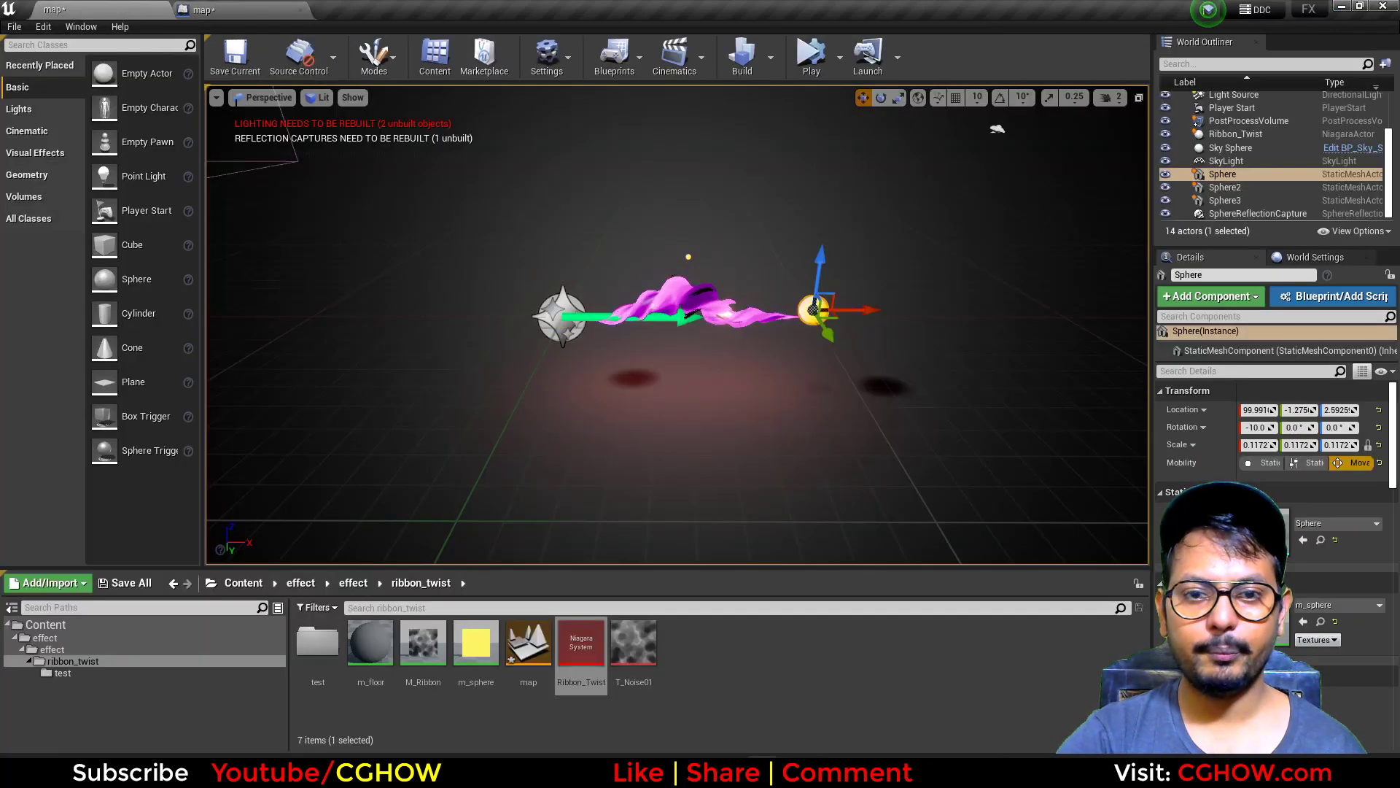
Try a longer Length value on the Ribbon_Twist actor in the level
left_click(118, 6)
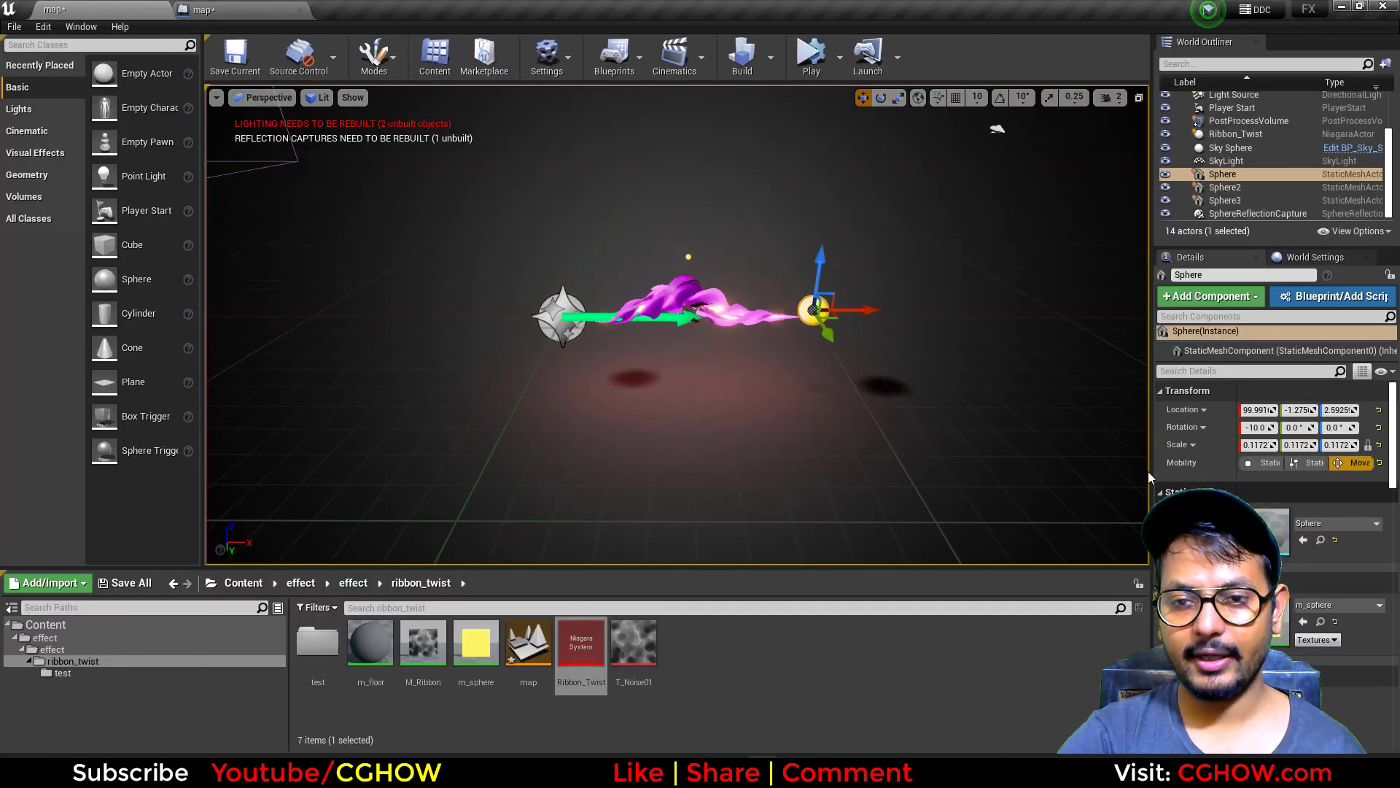
left_click(562, 316)
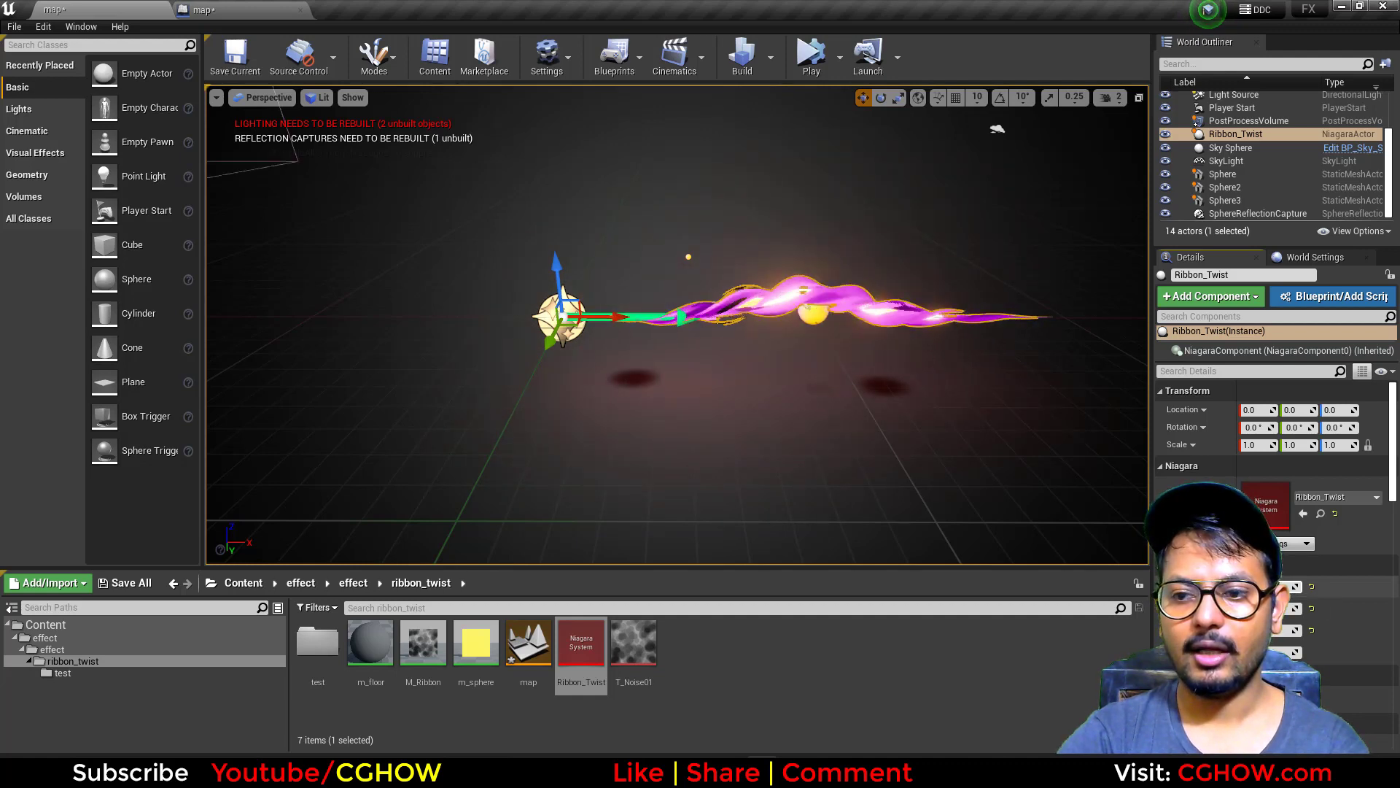
Set the Sphere actor's location to X 100, Y 0 and Z 0
left_click(813, 307)
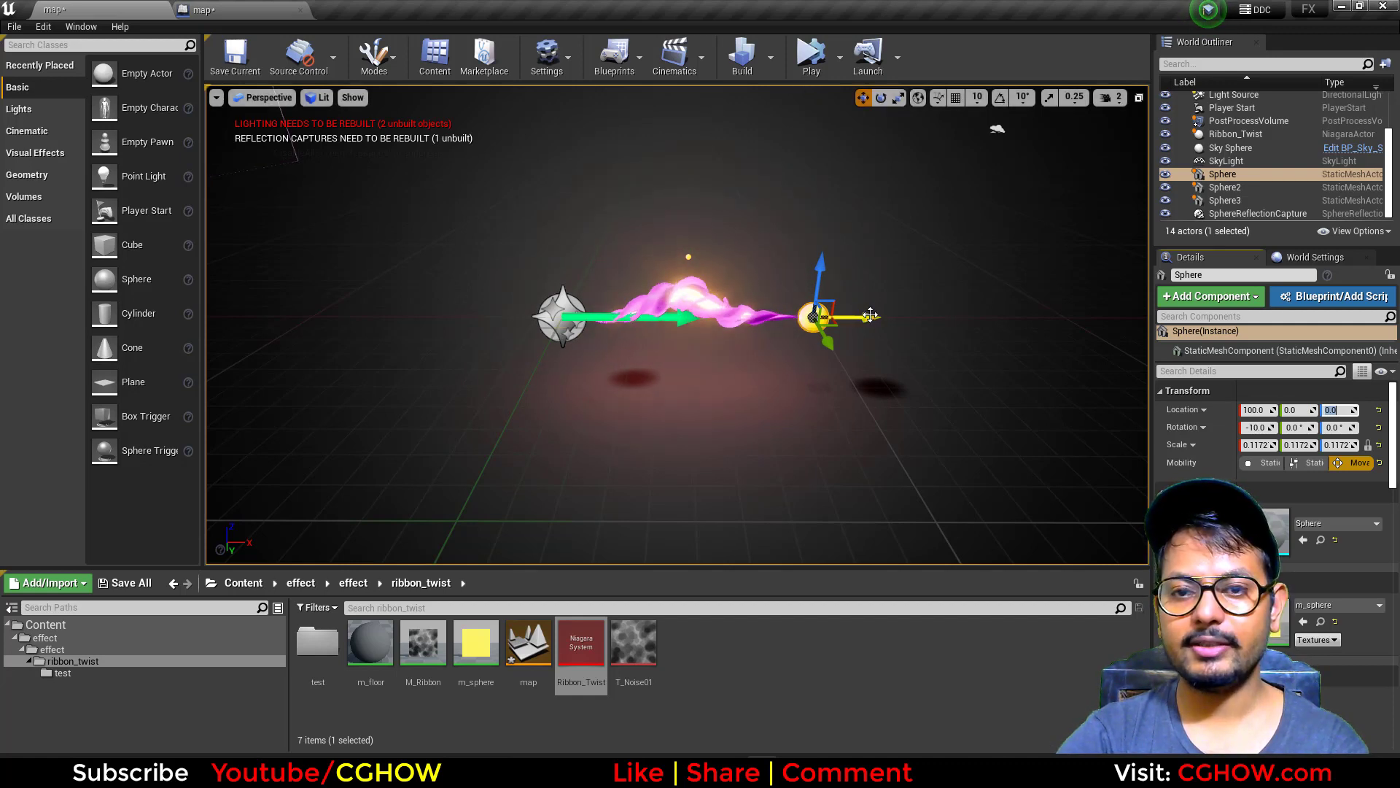
left_click_drag(863, 314, 915, 315)
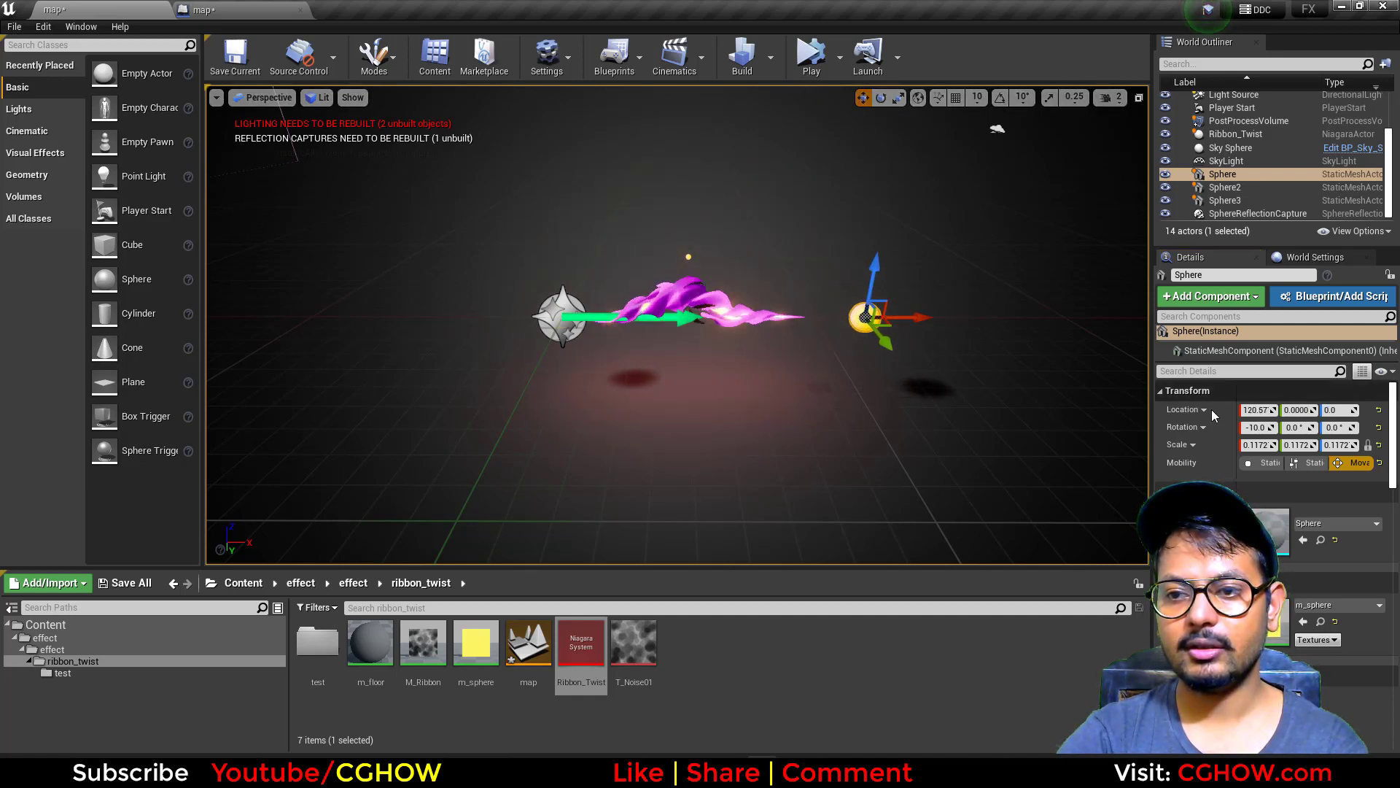
left_click(1259, 410)
type("10")
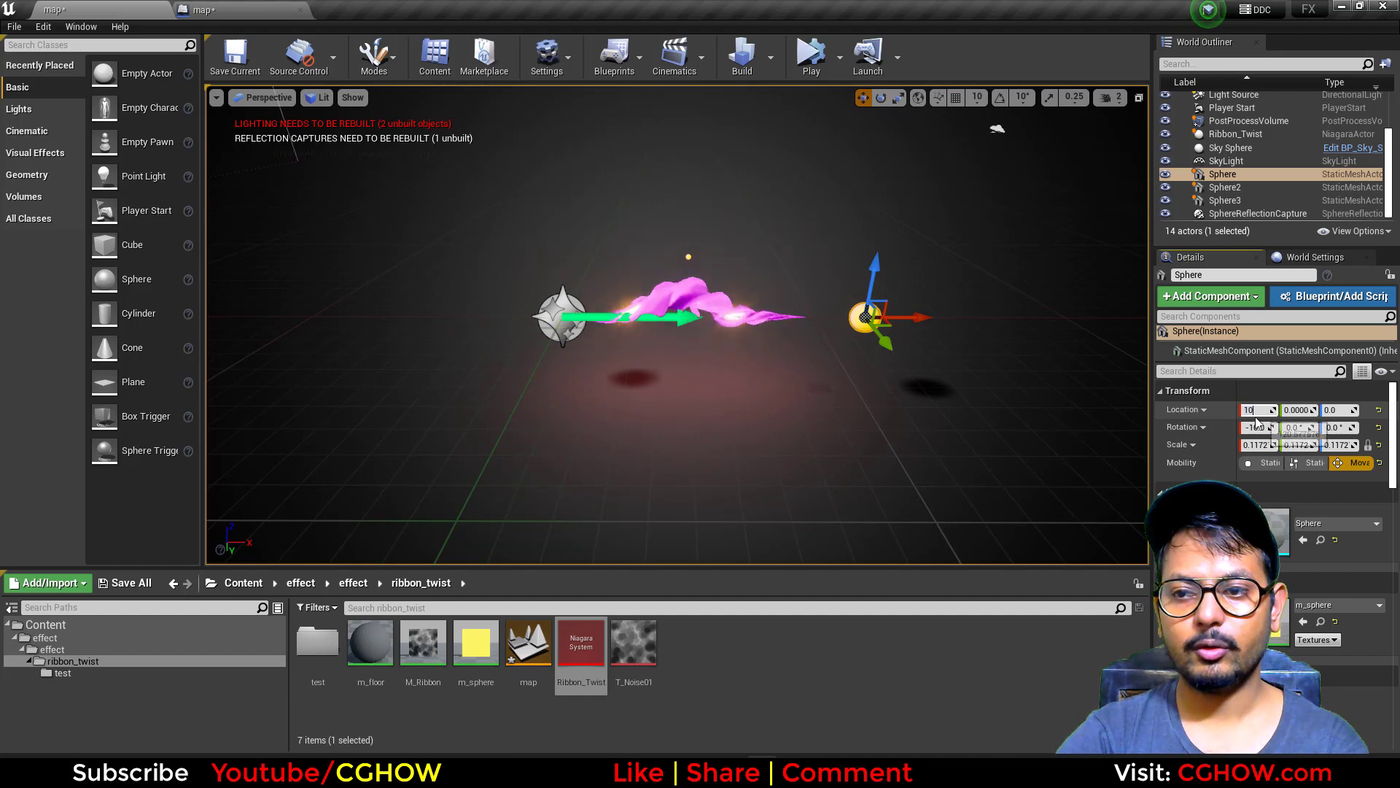
type("0")
key("Return")
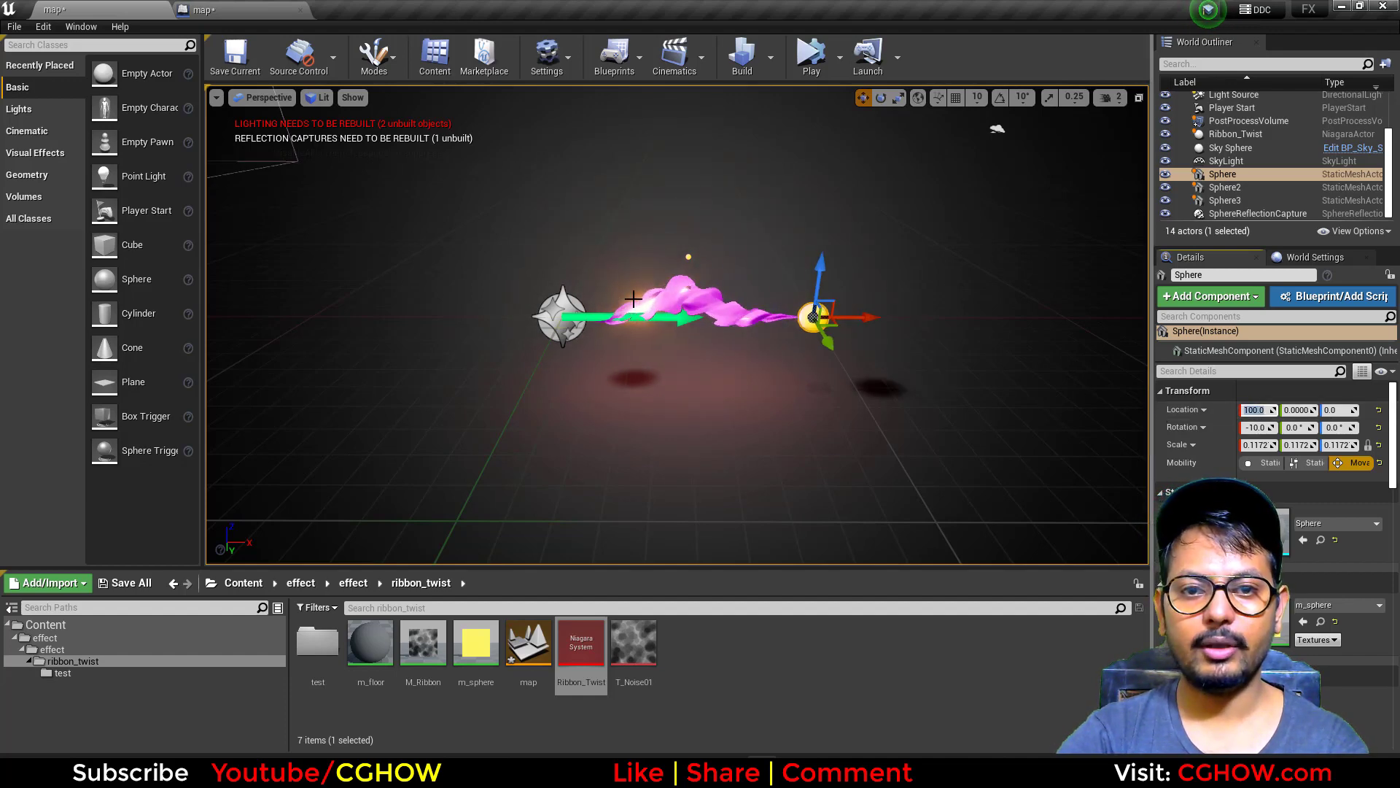
Simulate the level and move the Sphere along X to test the ribbon's length, and return to the Level Blueprint
key("alt+p")
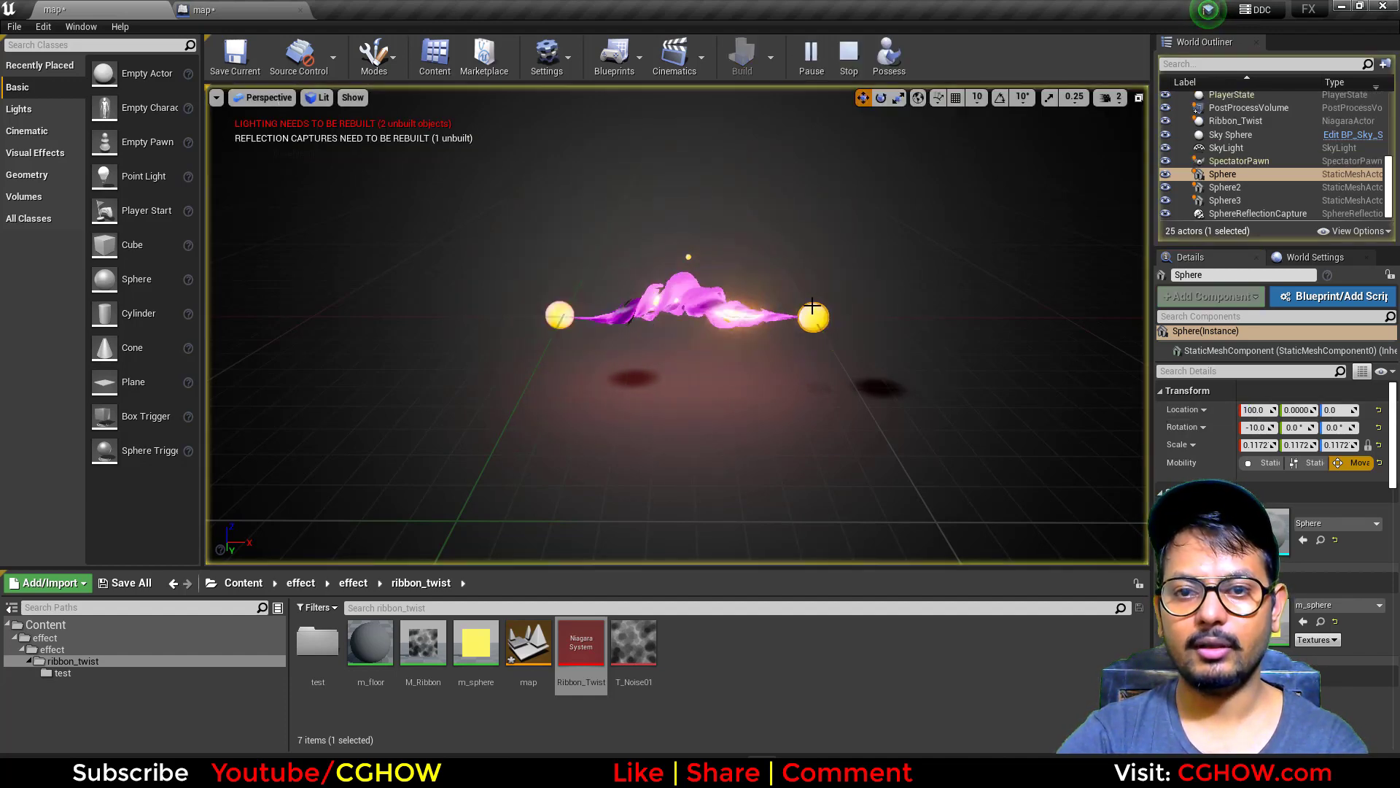
left_click(813, 316)
mouse_move(864, 318)
left_mouse_down()
mouse_move(956, 318)
mouse_move(874, 321)
left_mouse_up()
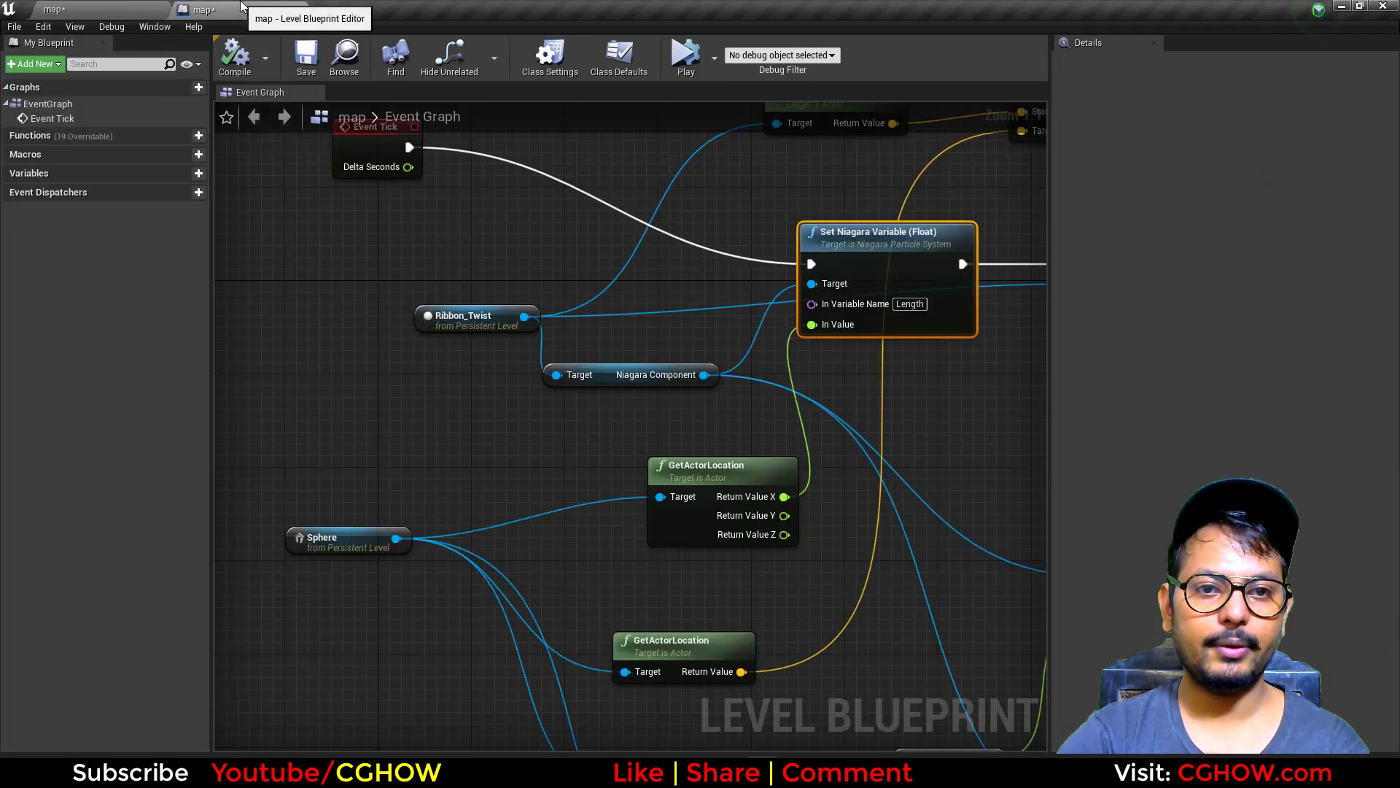
Move the GetActorLocation node closer to the Sphere reference and shift the Length Set Niagara Variable node slightly down
right_click_drag(569, 472, 547, 384)
left_click(330, 447)
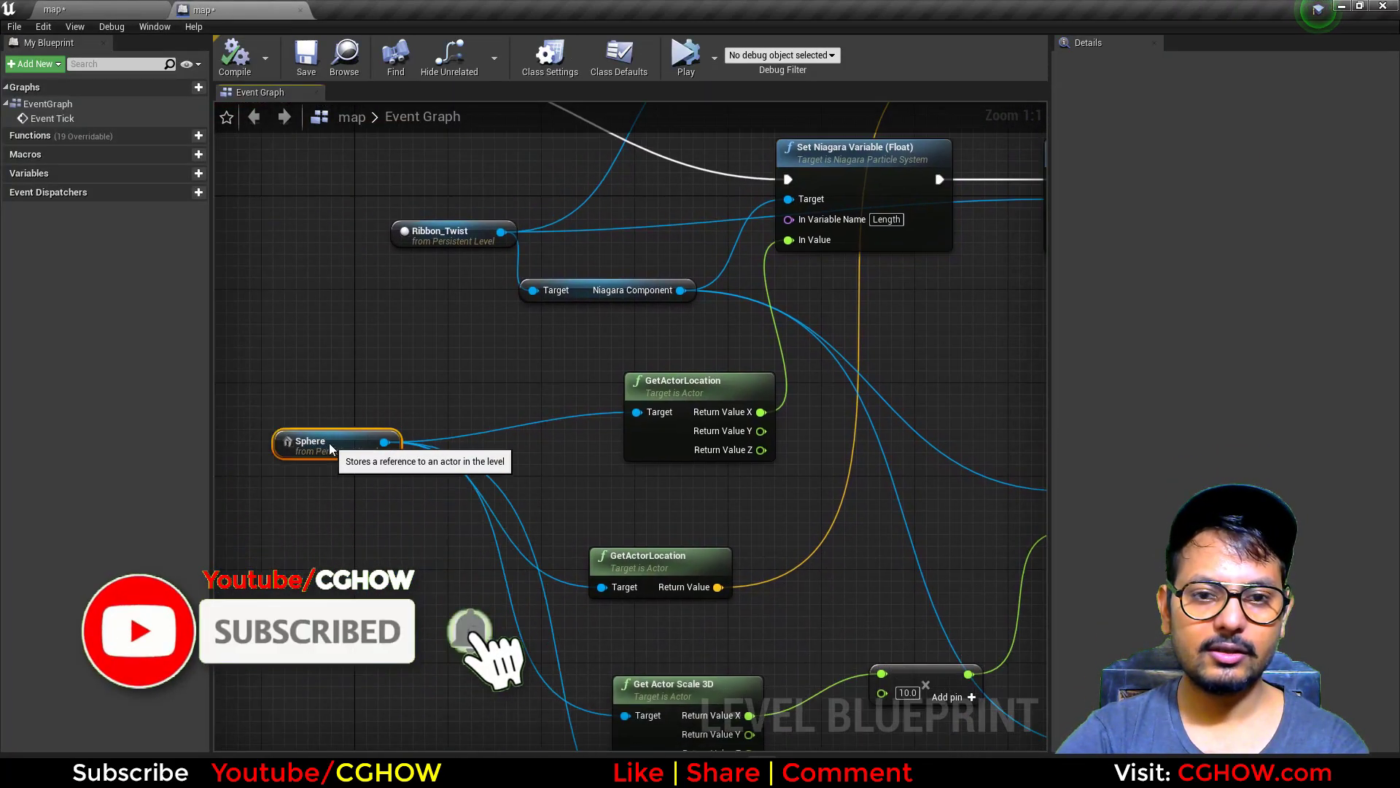
left_click_drag(704, 381, 631, 405)
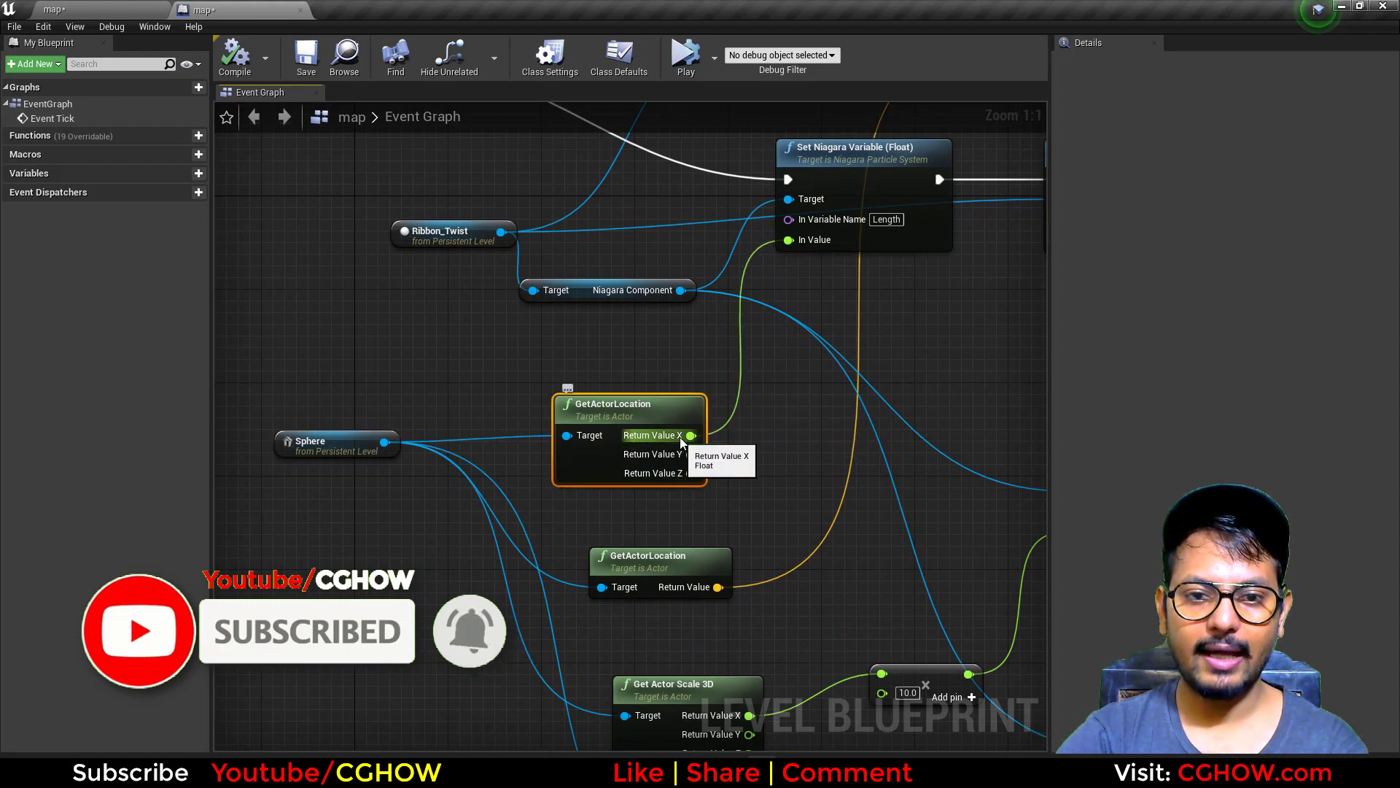
right_click_drag(748, 422, 607, 556)
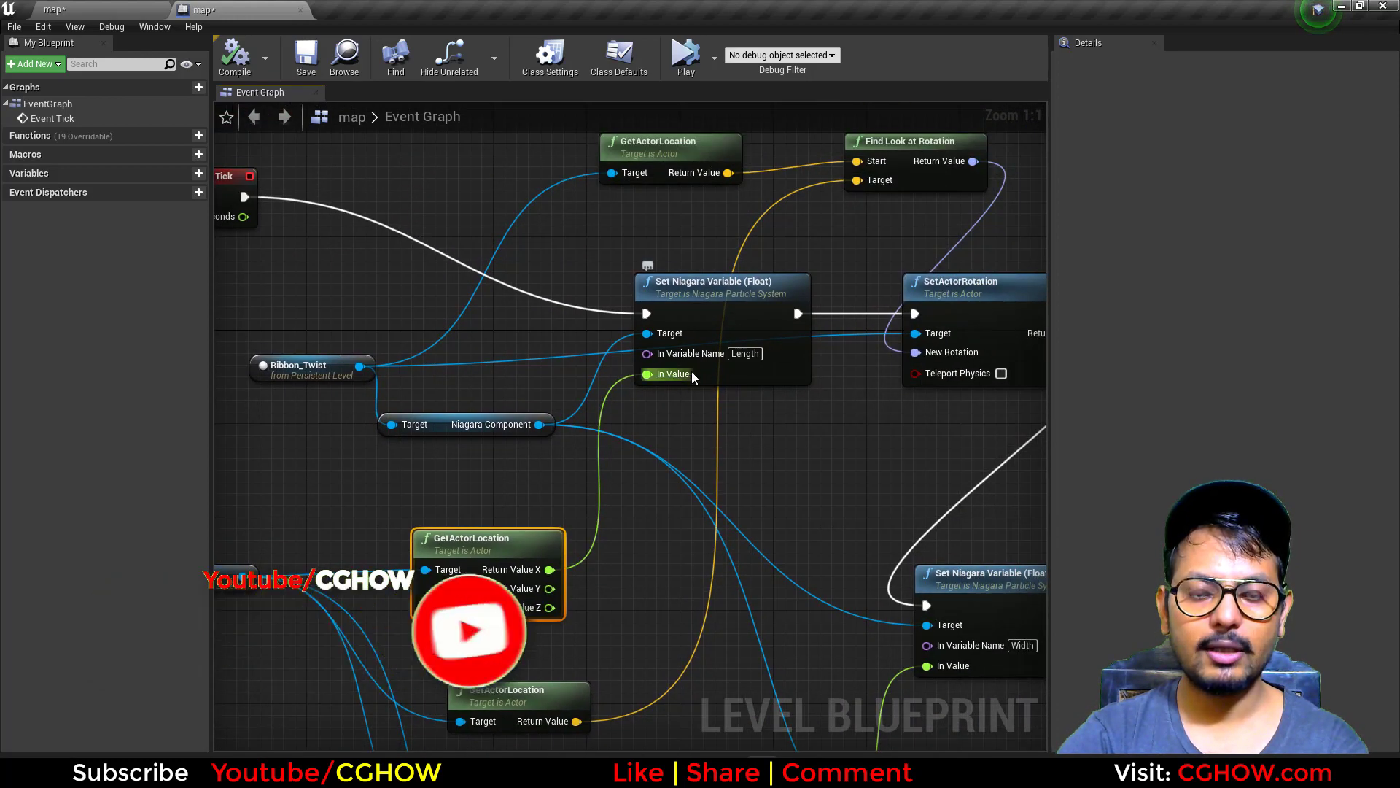
left_click_drag(712, 372, 719, 387)
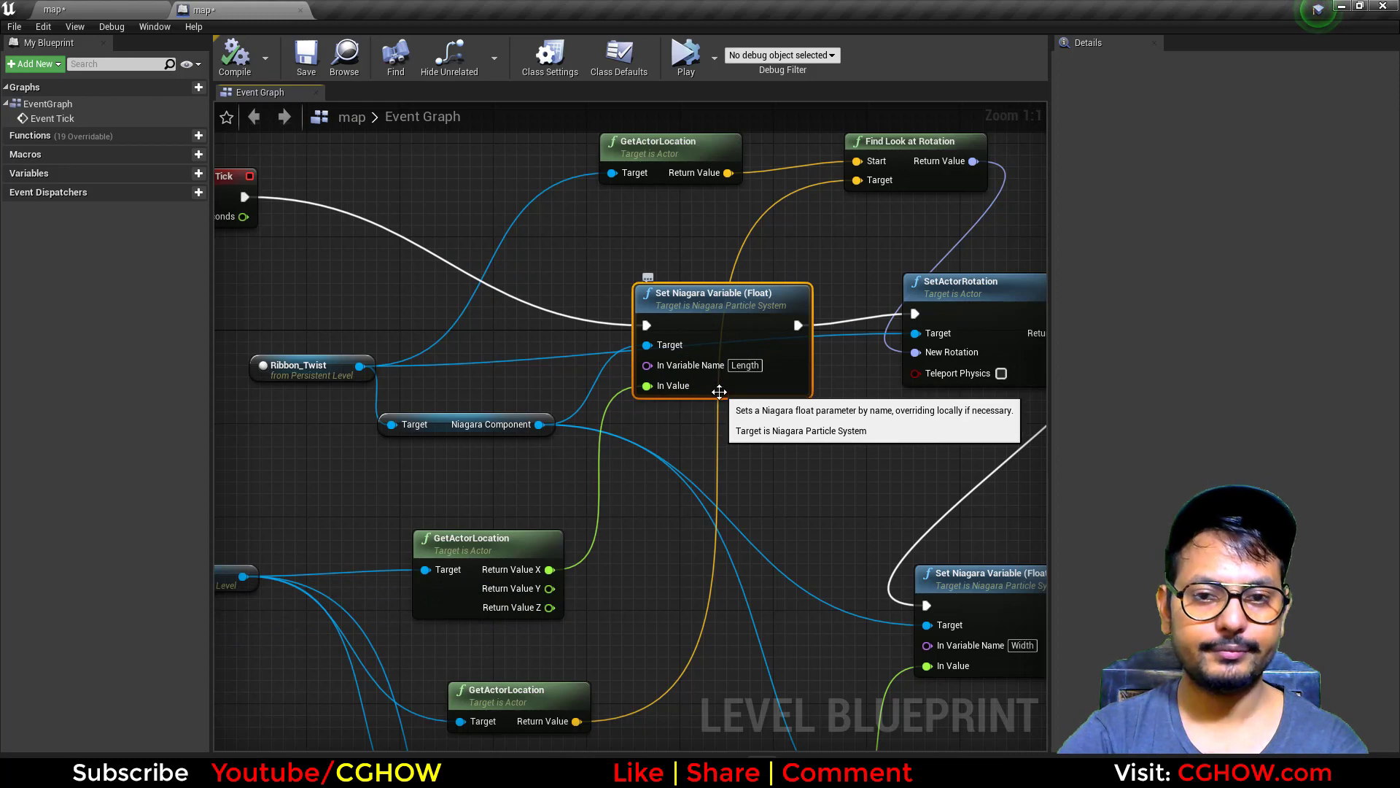
right_click_drag(616, 529, 442, 453)
scroll(487, 521, "down", 1)
right_click_drag(491, 547, 607, 368)
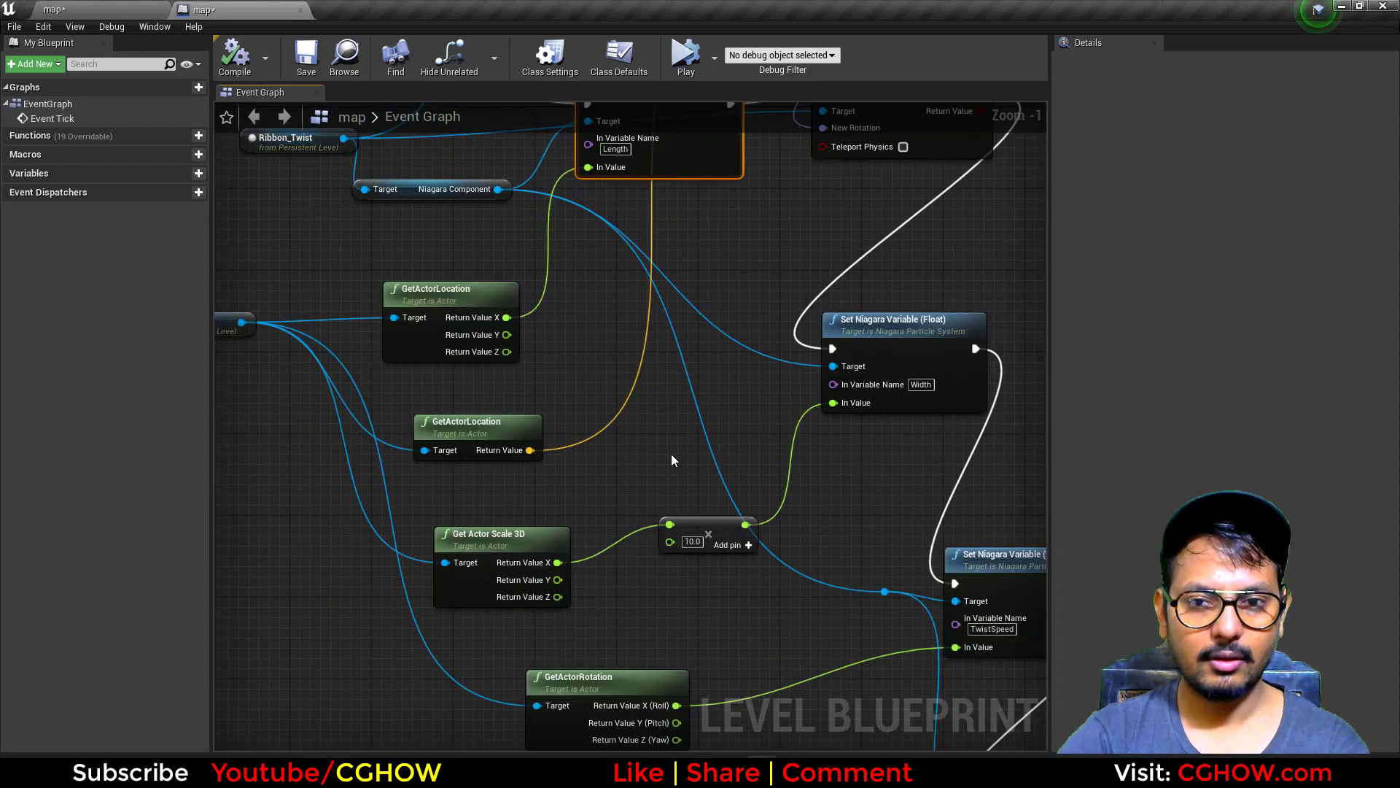
right_click_drag(672, 457, 702, 397)
Simulate the level while moving the Sphere off the X axis, stop the simulation, and return to the Level Blueprint
left_click(132, 6)
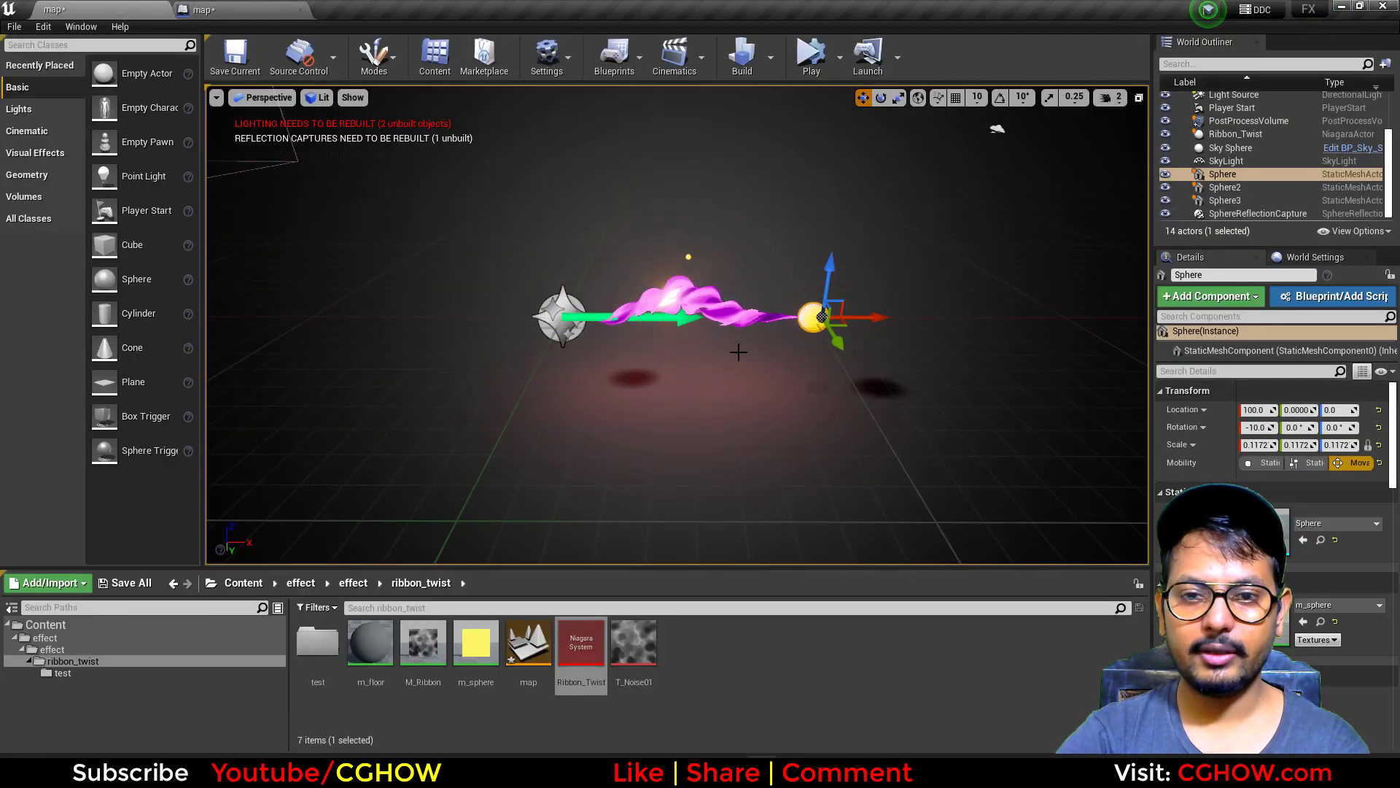
left_click(811, 55)
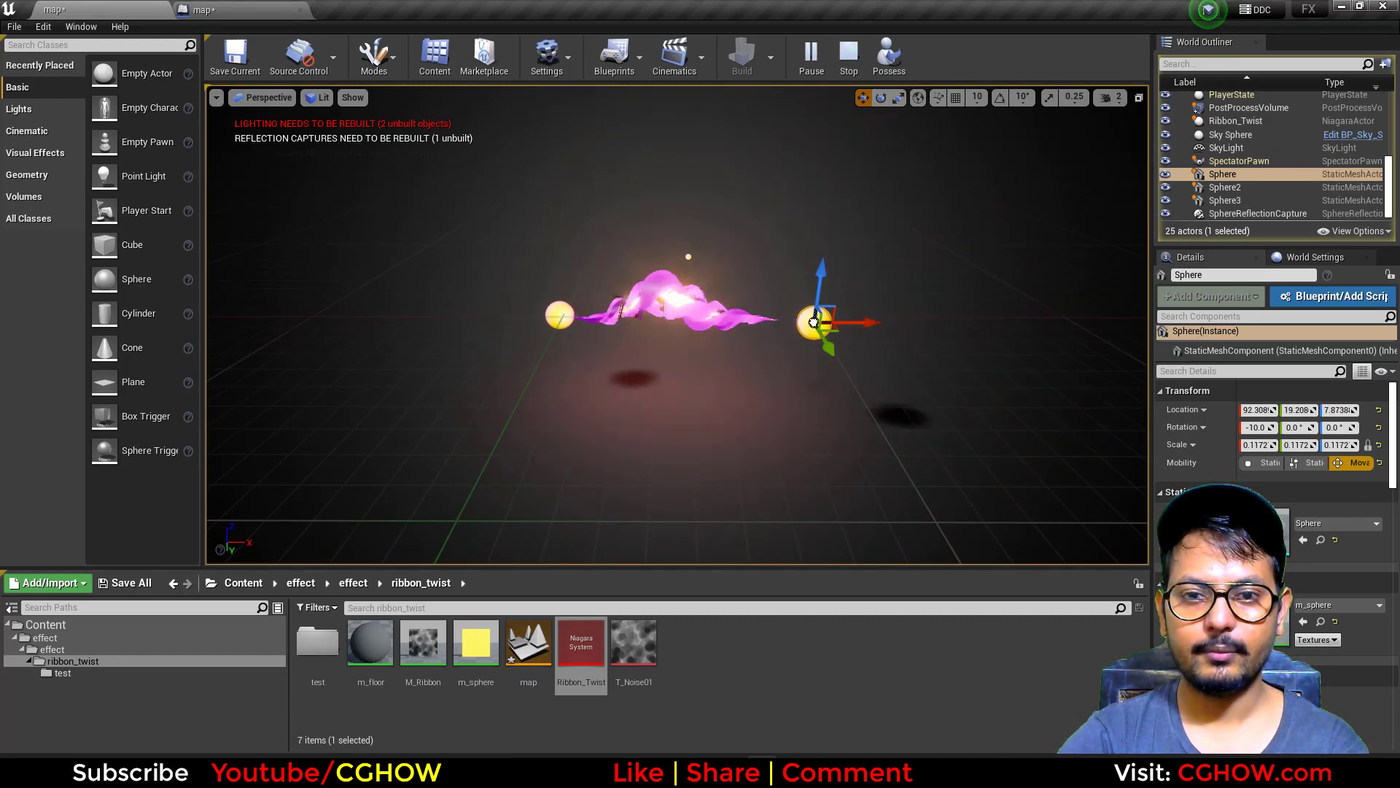
key("Escape")
left_click(281, 6)
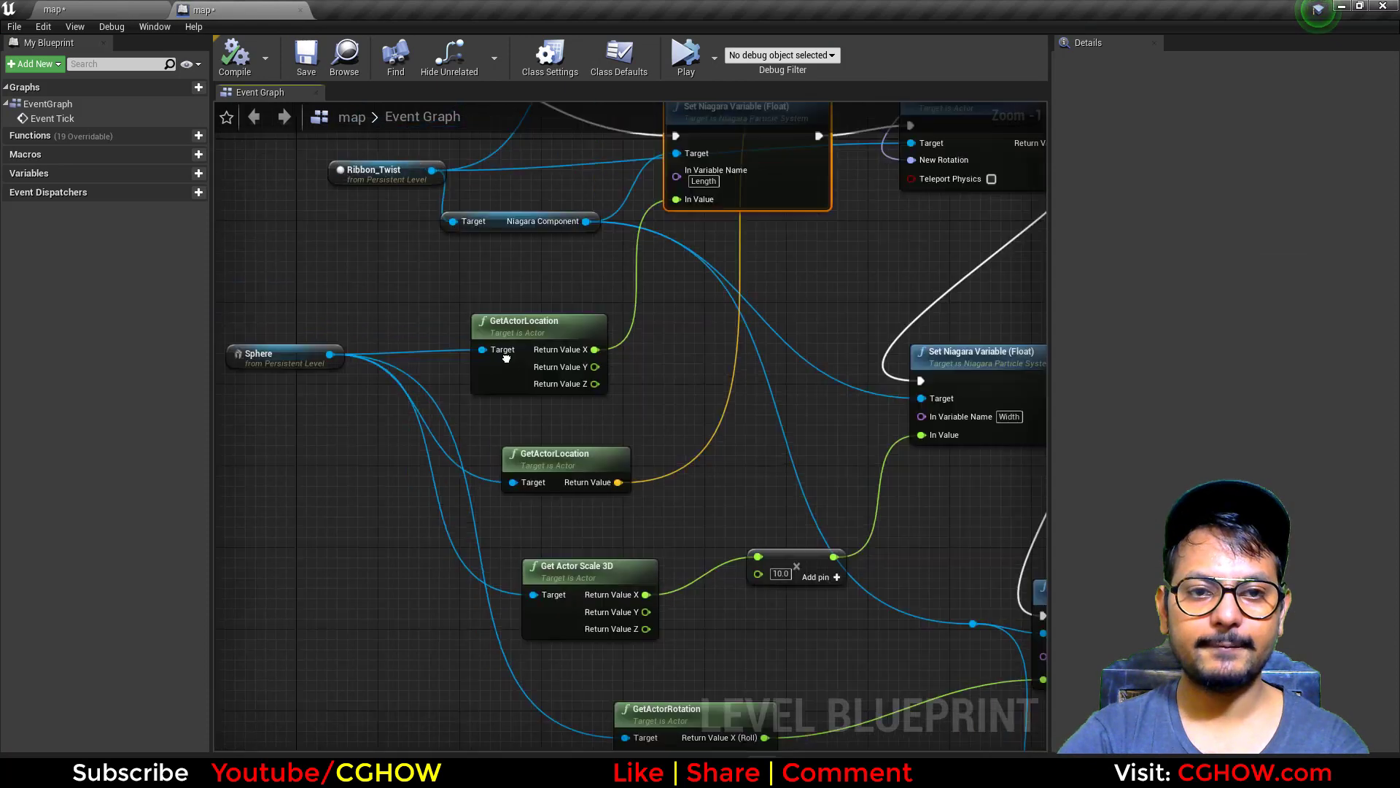
Examine how Find Look at Rotation uses the Ribbon_Twist and Sphere locations to drive the SetActorRotation node
left_click(721, 311)
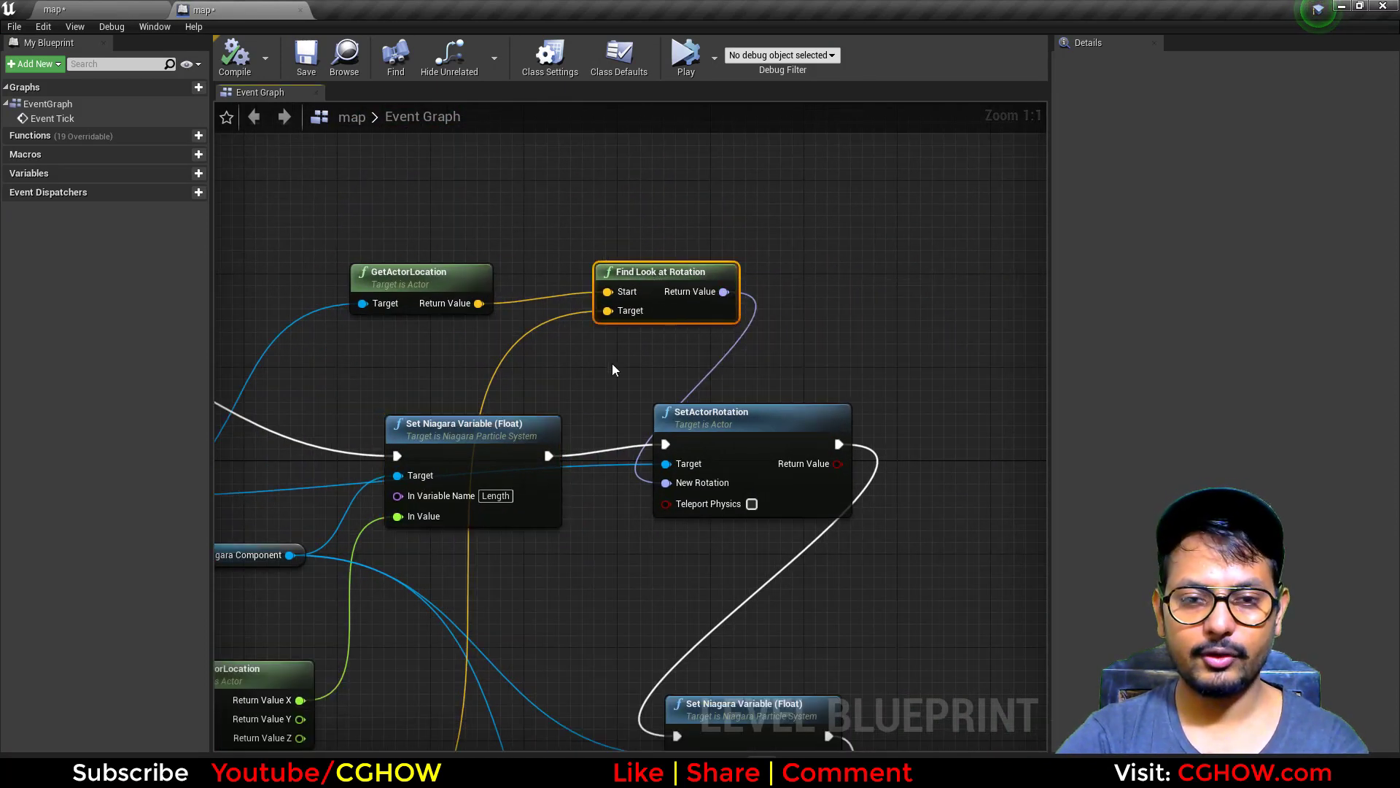
right_click_drag(611, 363, 757, 342)
right_click_drag(391, 437, 605, 406)
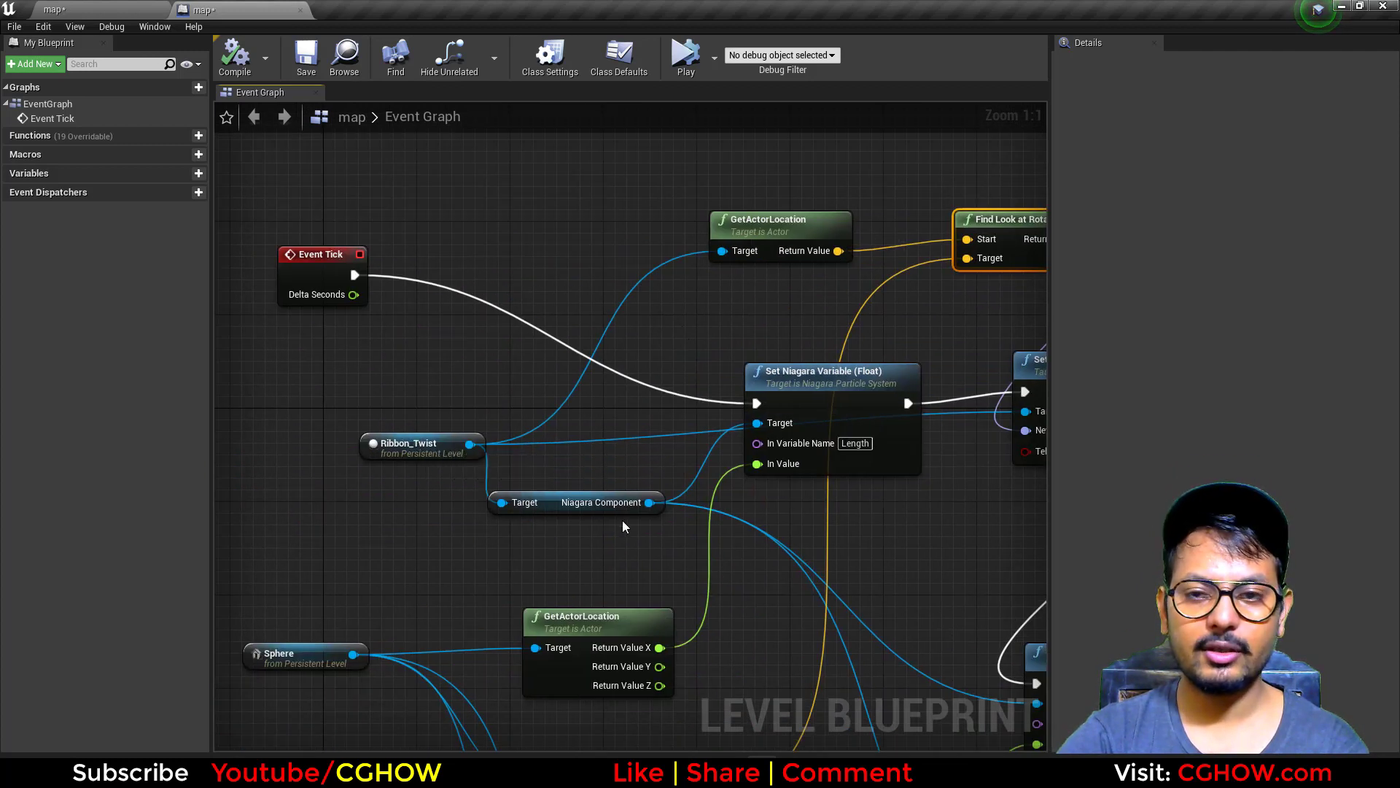
right_click_drag(634, 505, 483, 448)
right_click_drag(733, 405, 818, 202)
right_click_drag(426, 536, 567, 535)
right_click_drag(794, 451, 656, 541)
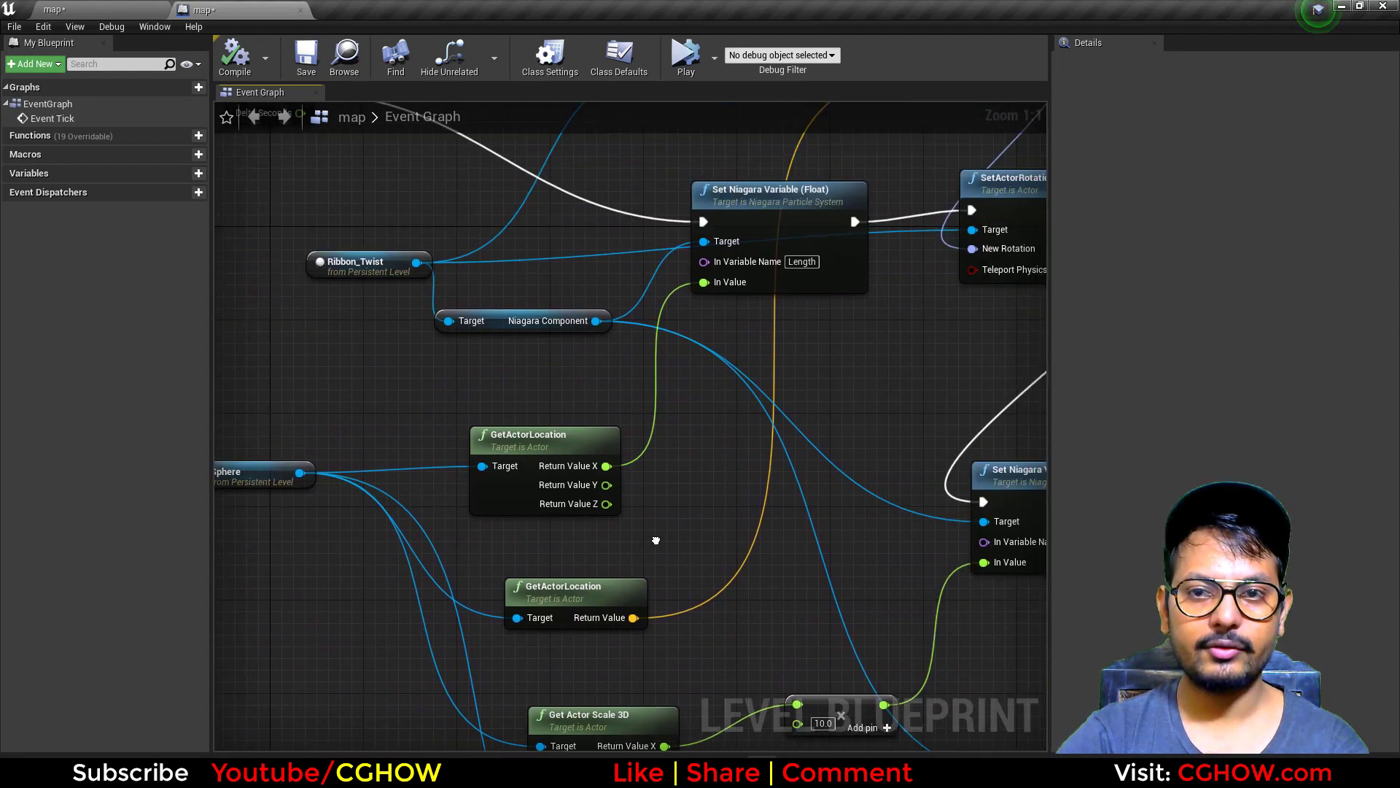
right_click_drag(758, 465, 442, 610)
right_click_drag(513, 498, 856, 472)
left_click(396, 380)
right_click_drag(1019, 379, 761, 391)
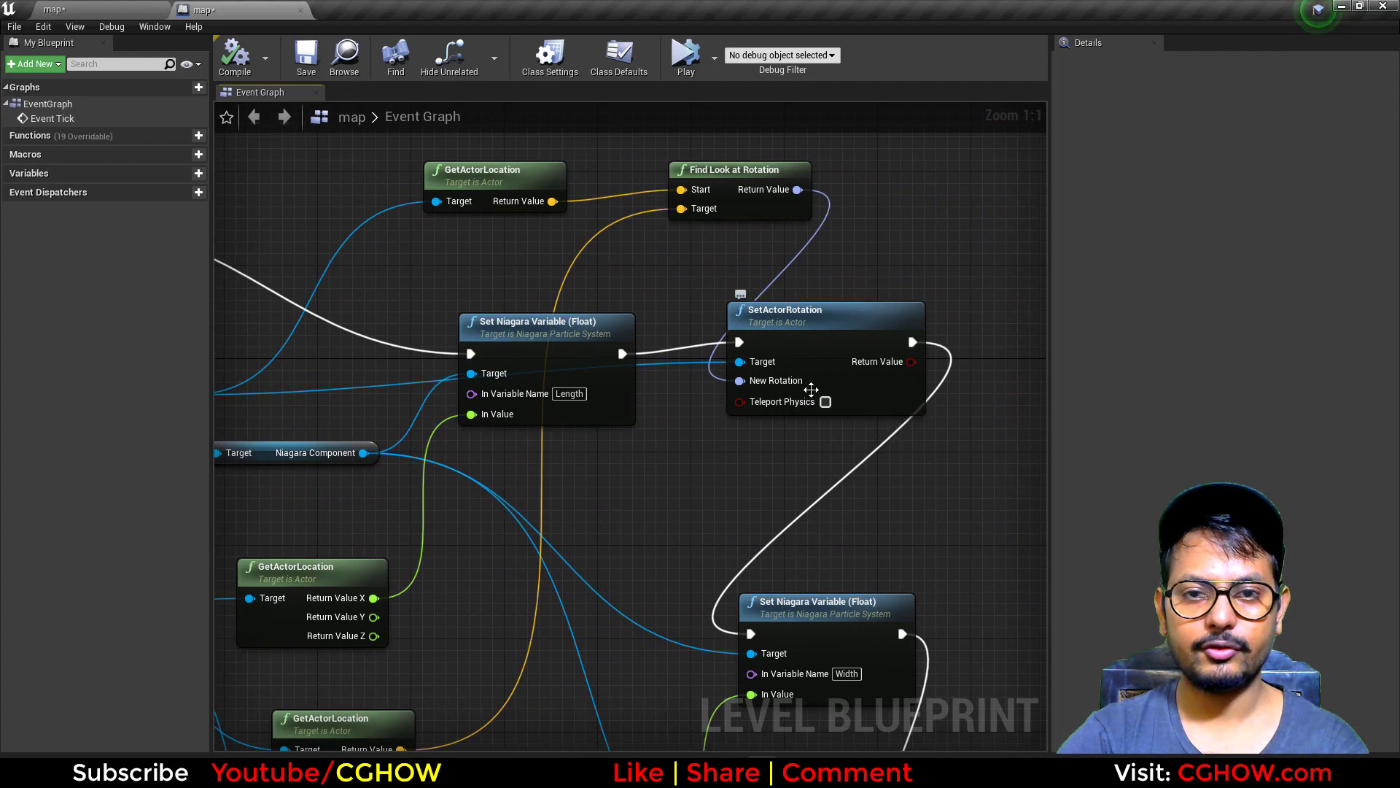
right_click_drag(261, 482, 448, 461)
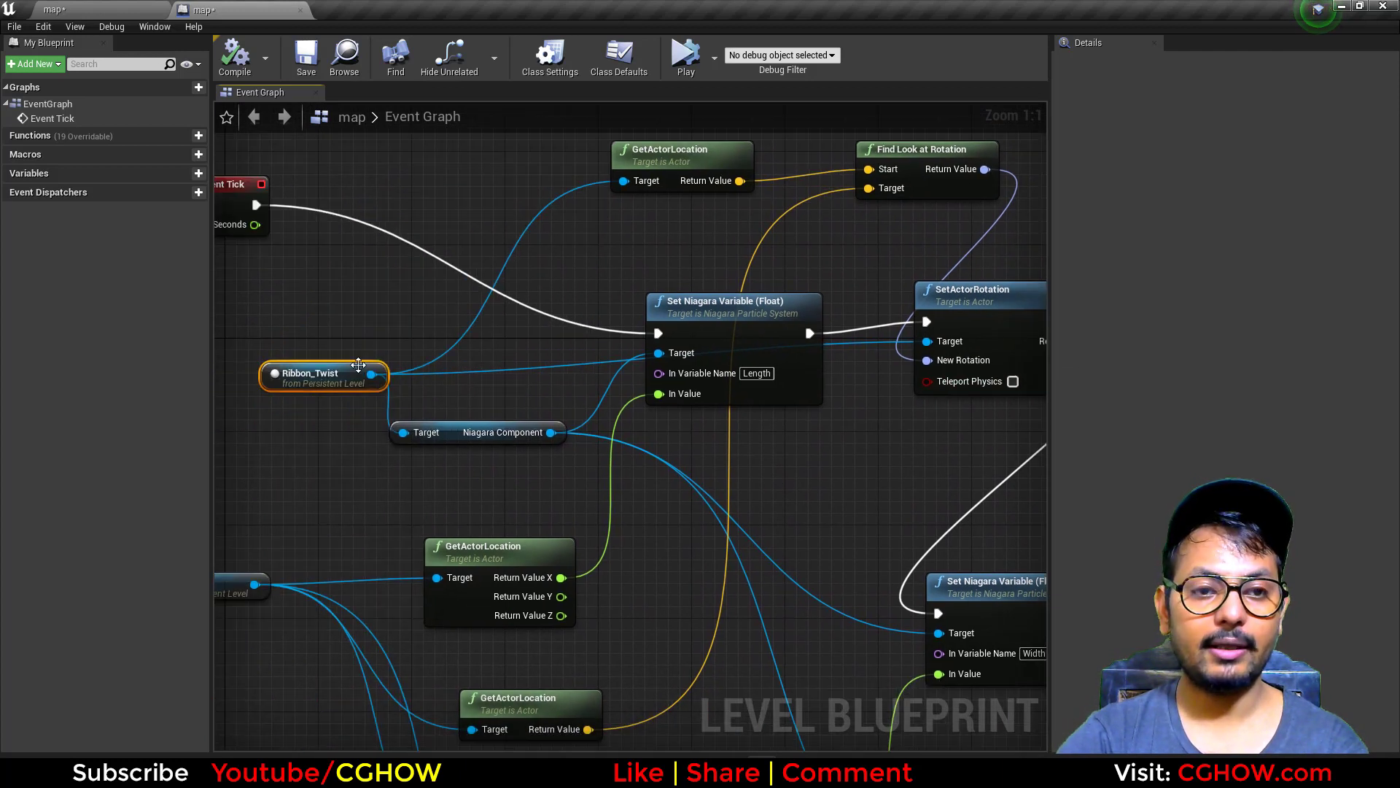
right_click_drag(902, 321, 819, 199)
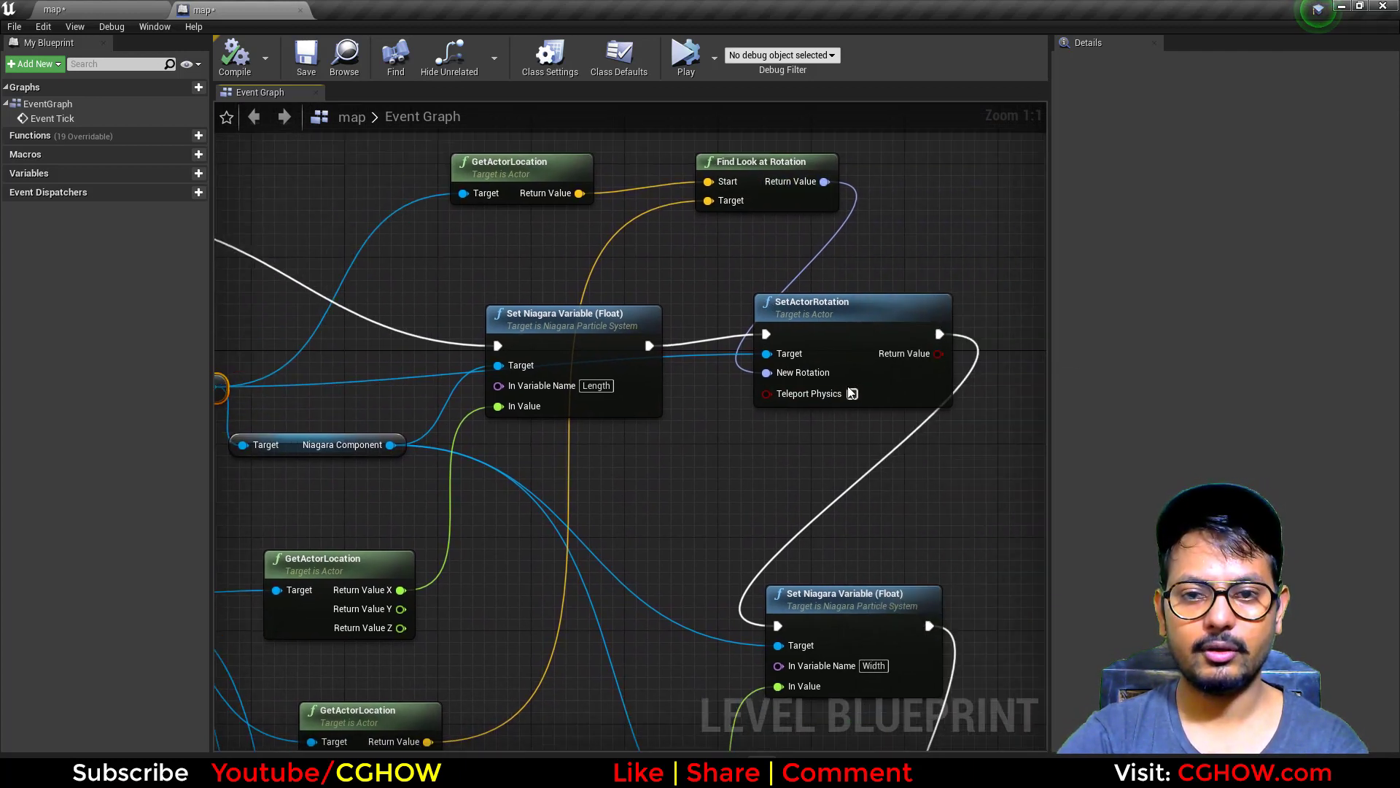
Examine how the Sphere's Get Actor Scale 3D X value, multiplied by 10.0, feeds the Width Set Niagara Variable node
scroll(832, 438, "down", 2)
right_click_drag(706, 536, 731, 284)
right_click_drag(707, 425, 689, 384)
scroll(724, 343, "up", 1)
right_click_drag(701, 273, 663, 356)
right_click_drag(839, 334, 795, 429)
left_click(795, 429)
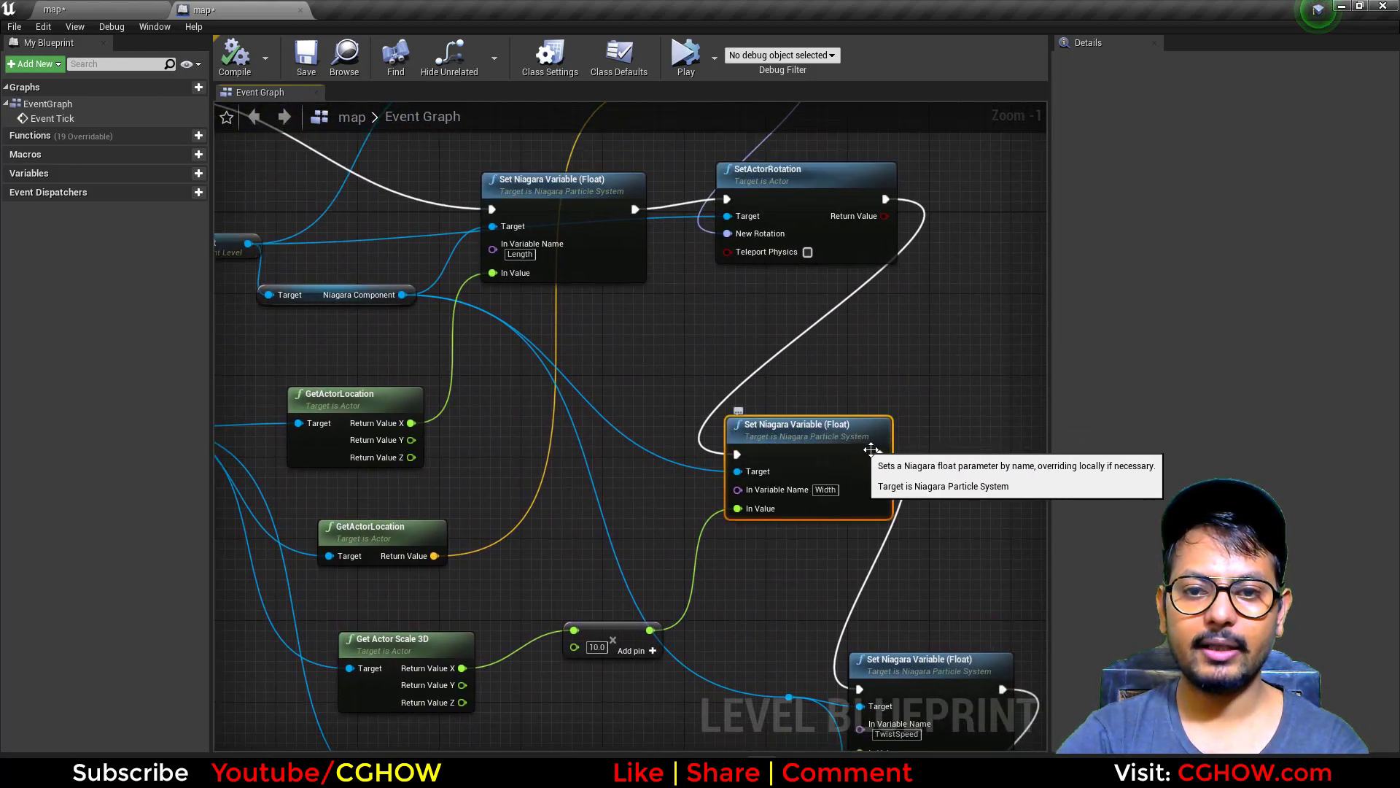
right_click_drag(800, 501, 1007, 351)
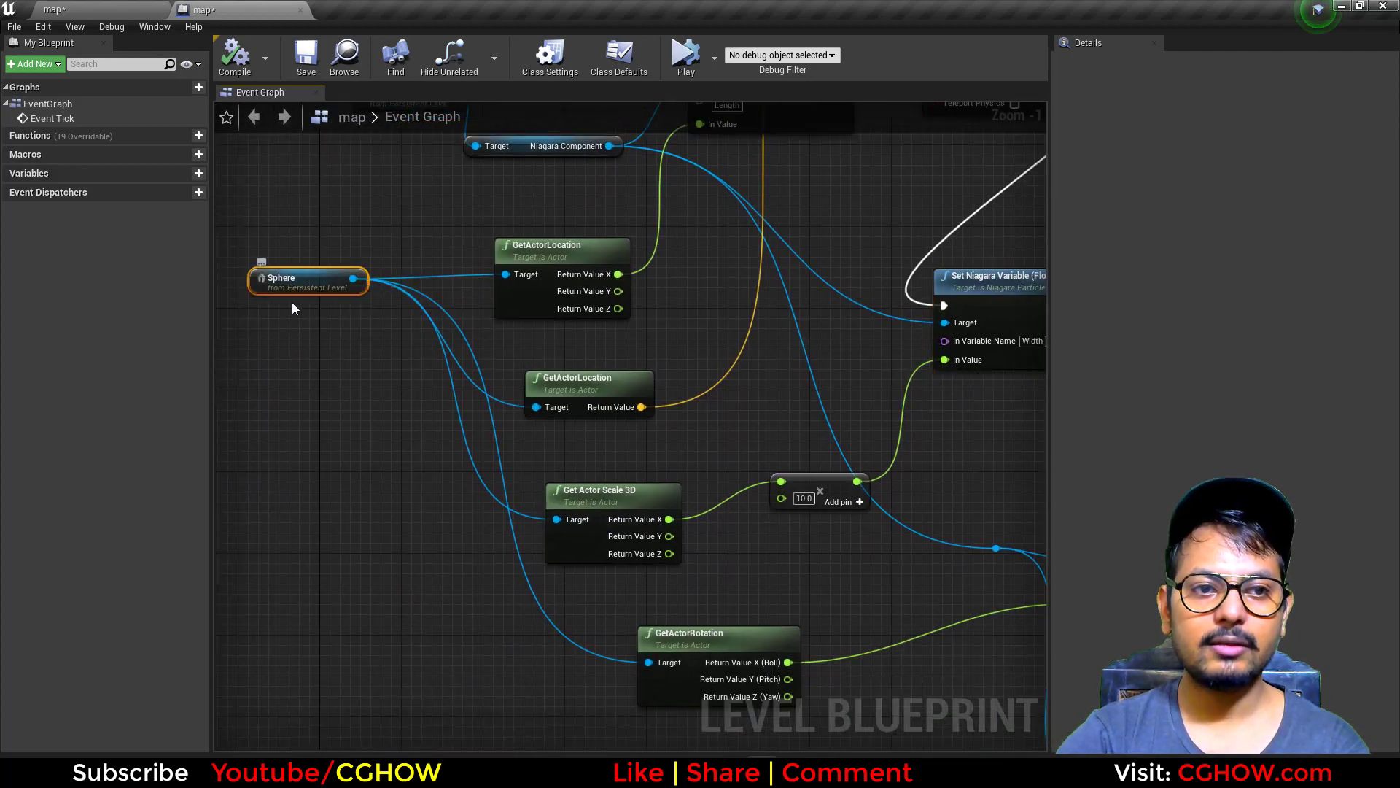
scroll(686, 540, "up", 1)
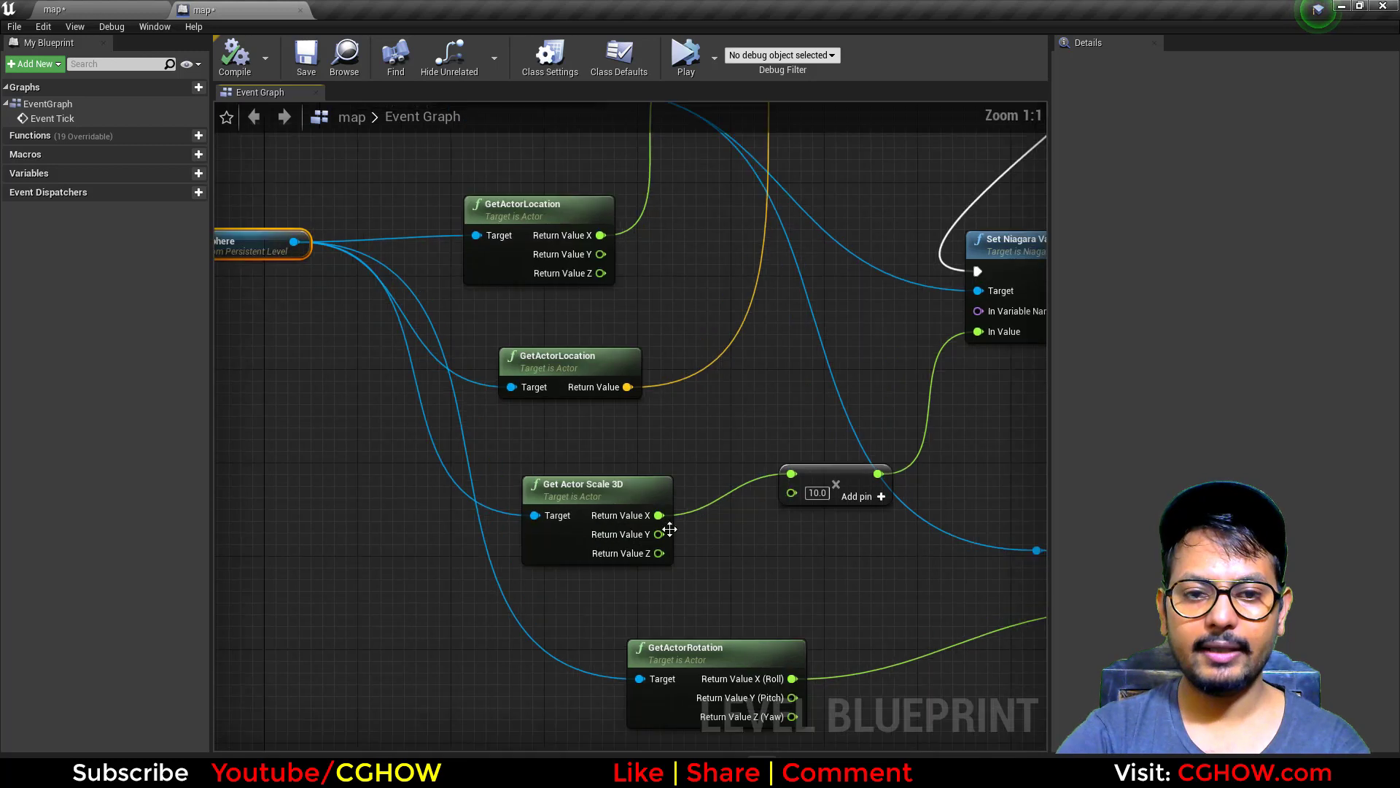
right_click_drag(722, 524, 538, 576)
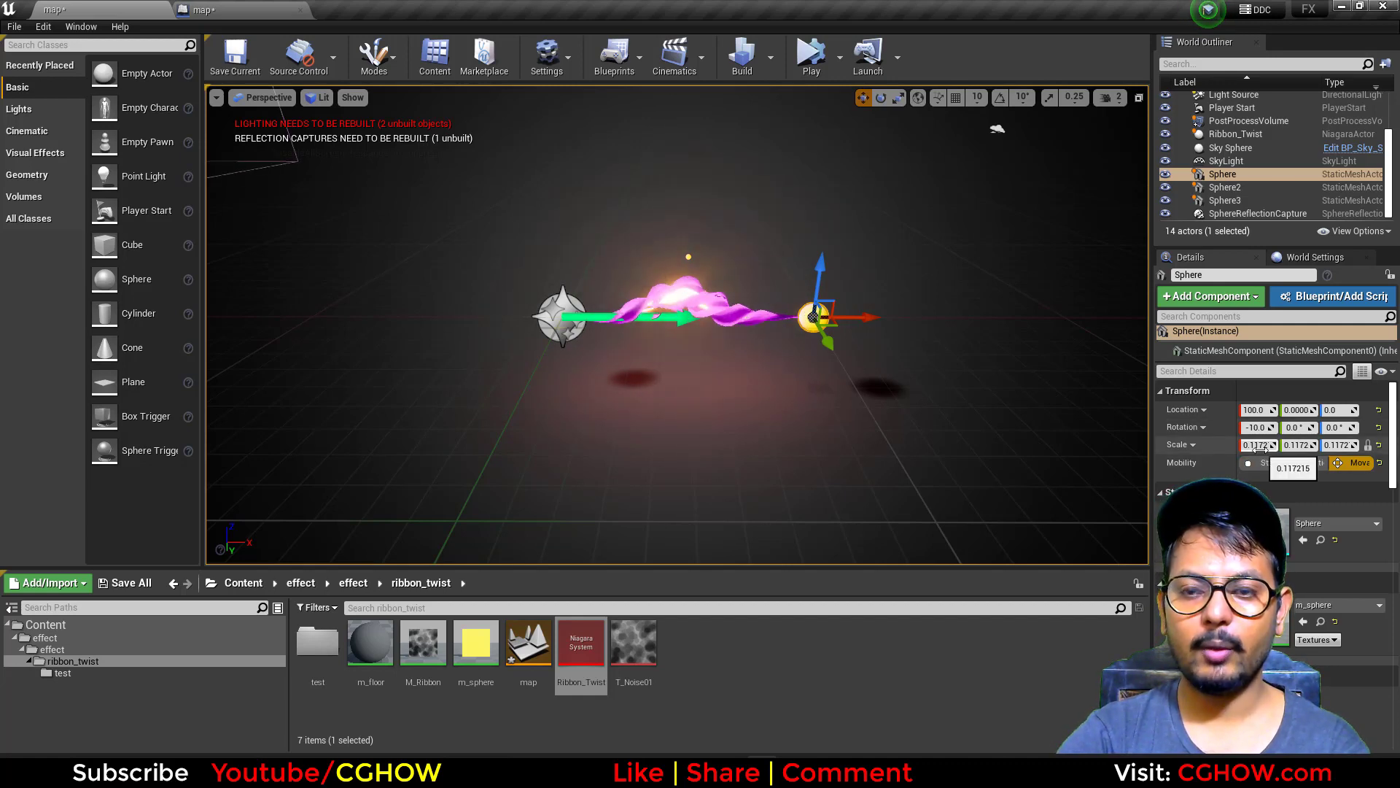
Review the Sphere's details in the level, and select the Ribbon_Twist actor to inspect its transform and override parameters
scroll(1263, 446, "down", 5)
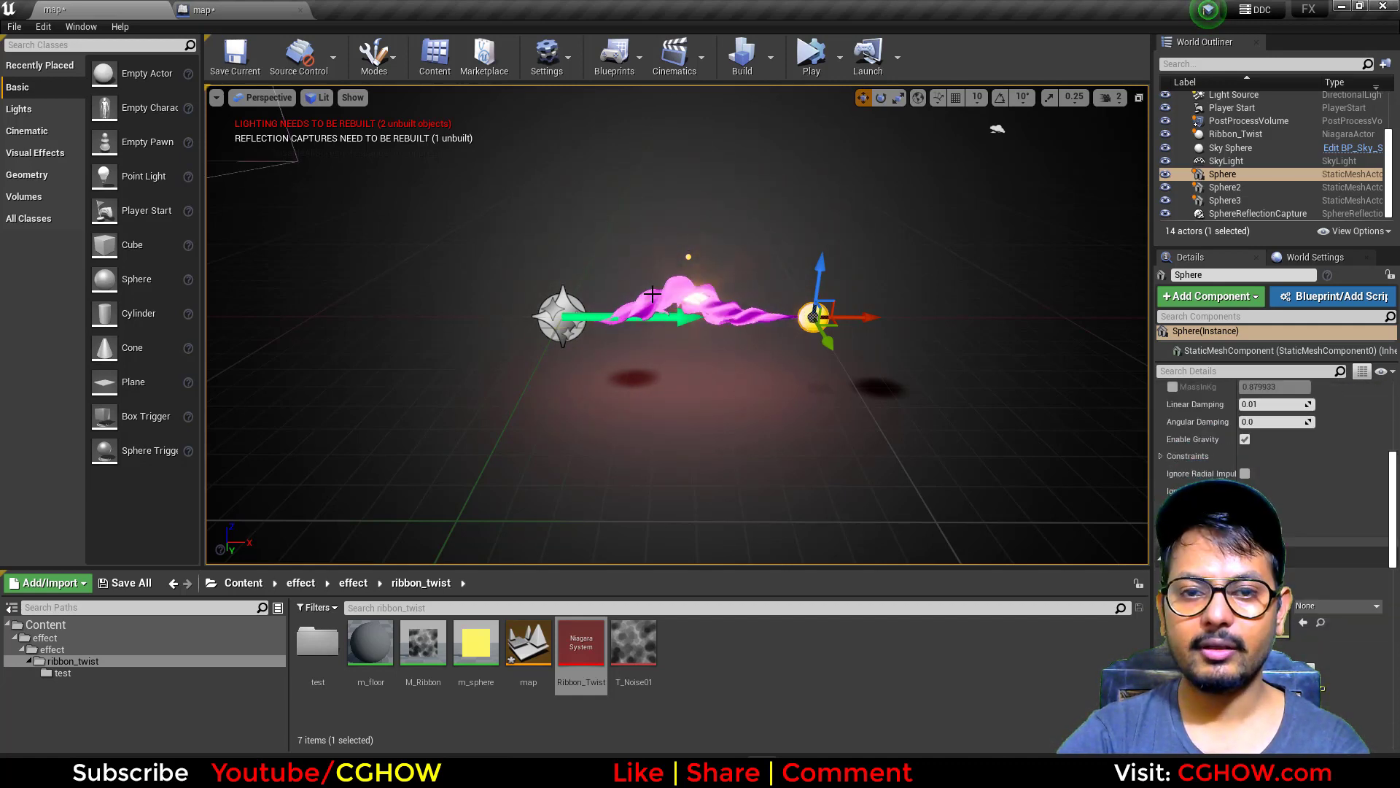
left_click(740, 339)
scroll(1285, 519, "up", 3)
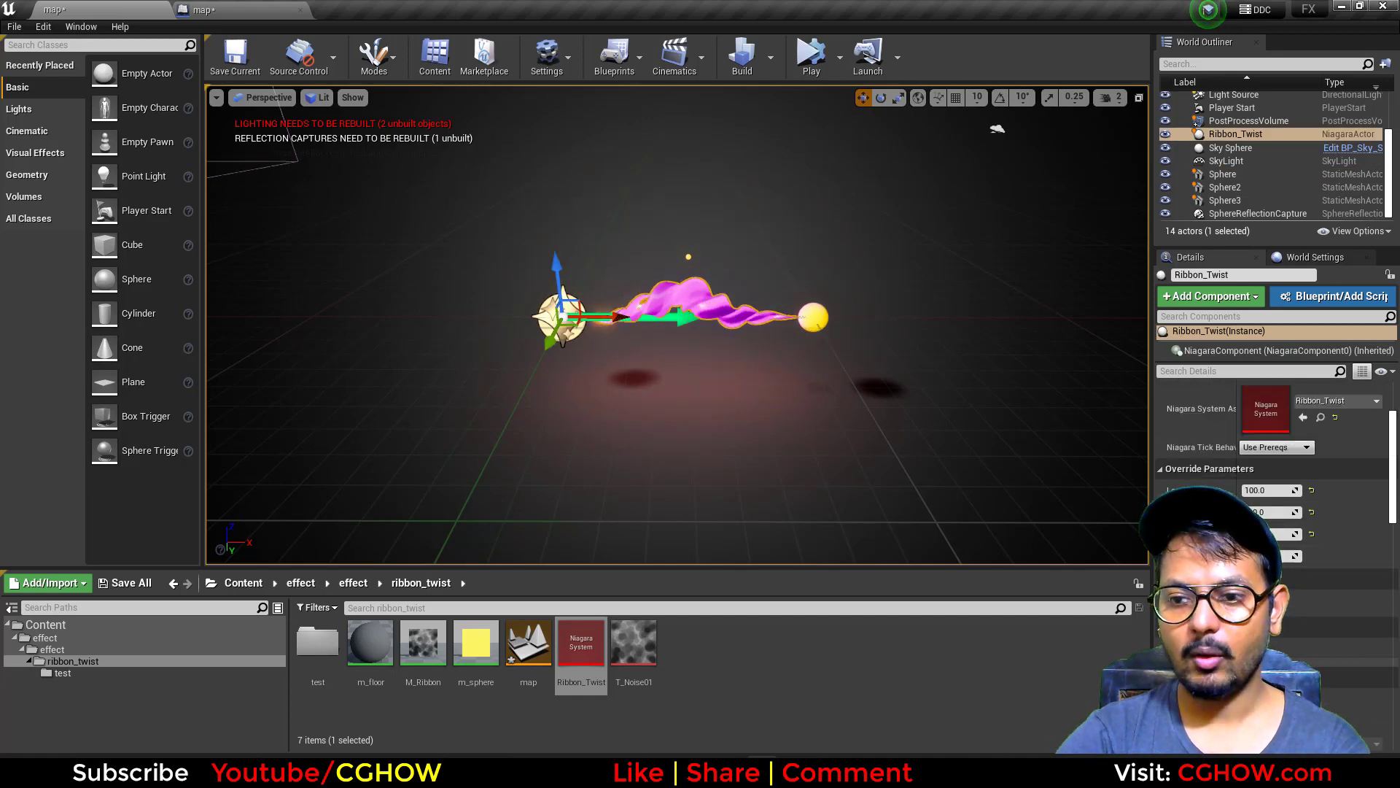
scroll(1285, 519, "up", 2)
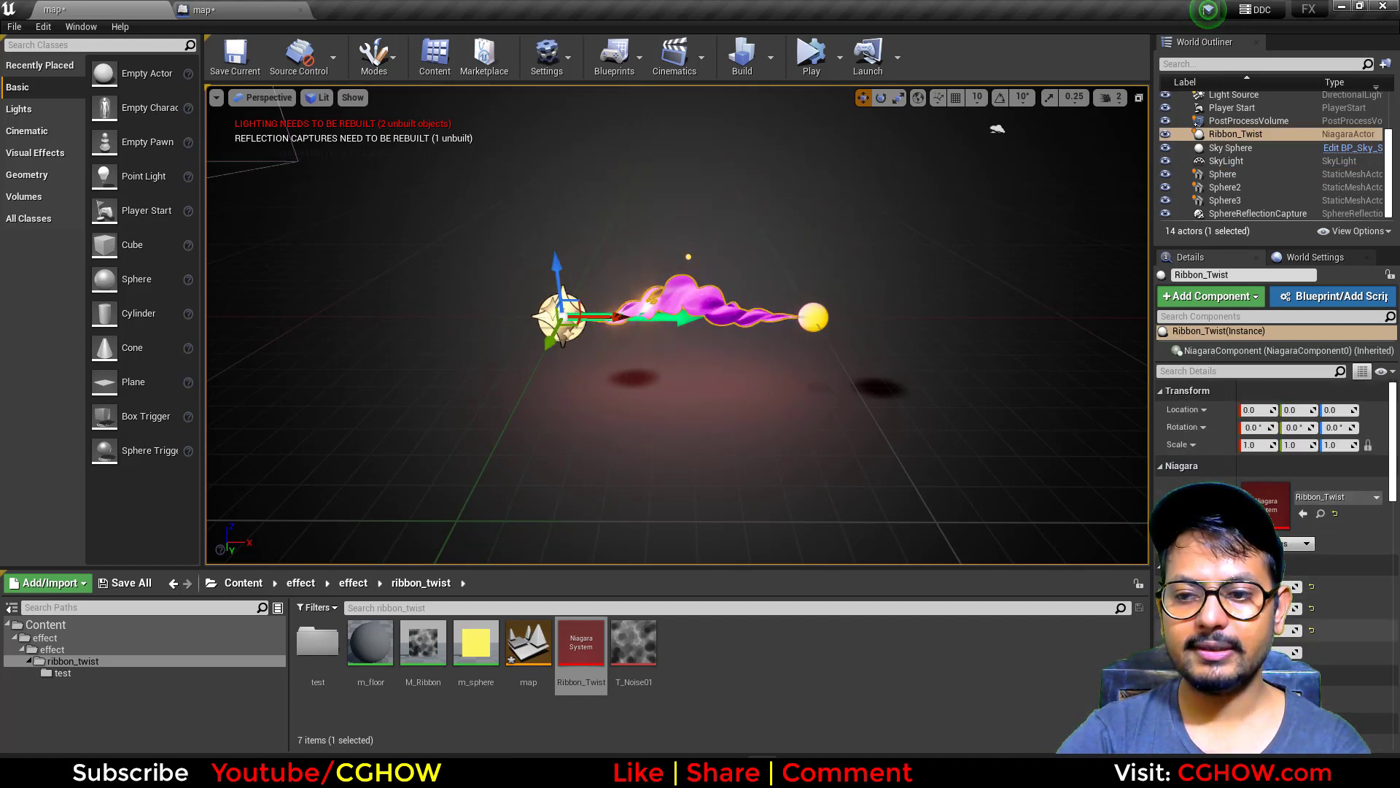